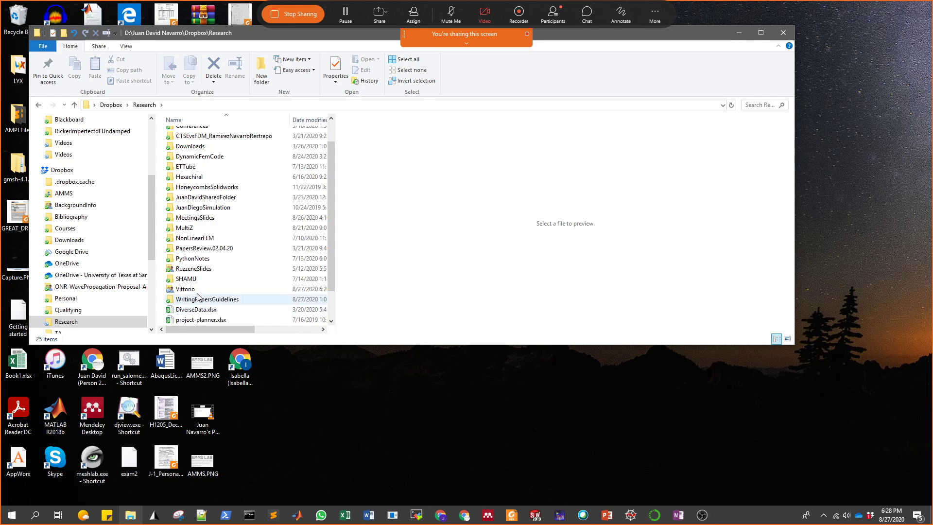
Create a folder named AbaqusTutorial inside the collaborator's folder under Research and open it.
{"action": "double_click", "coordinate": [197, 287]}
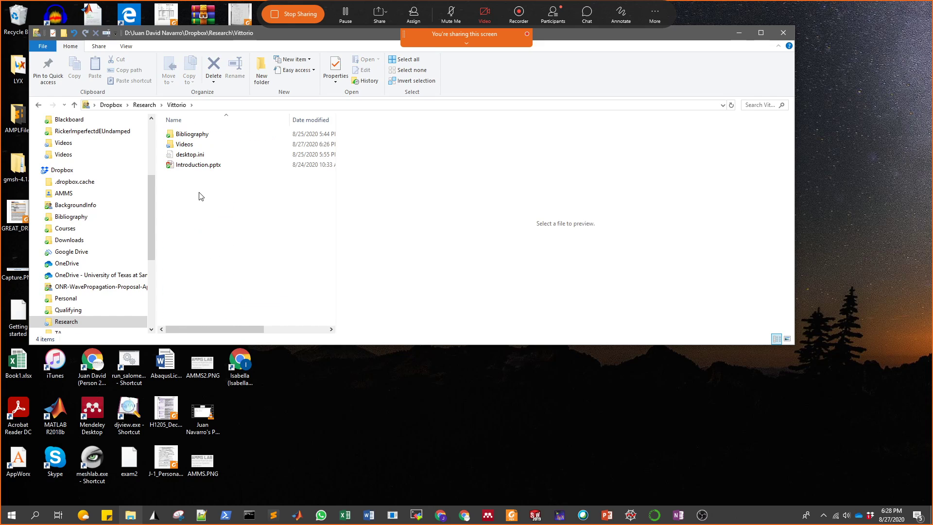
{"action": "left_click", "coordinate": [262, 71]}
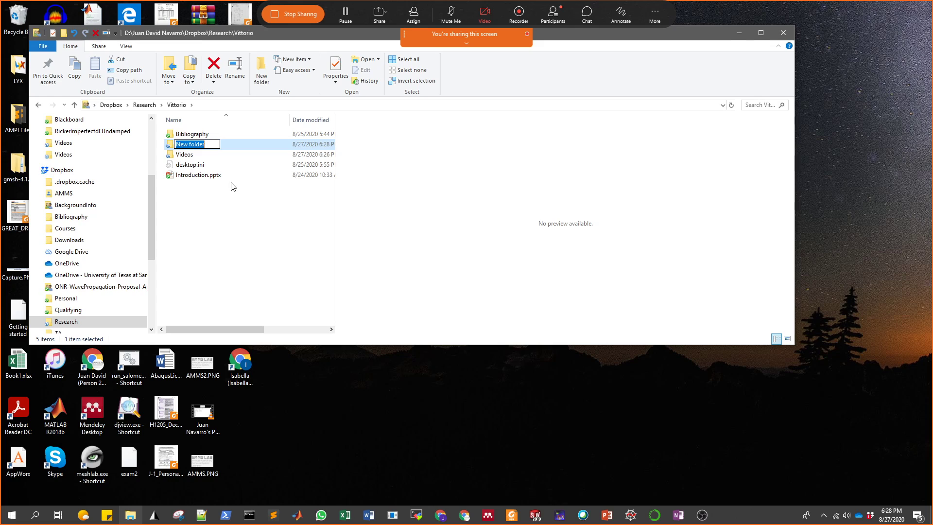
{"action": "type", "text": "AbaqusTutoria"}
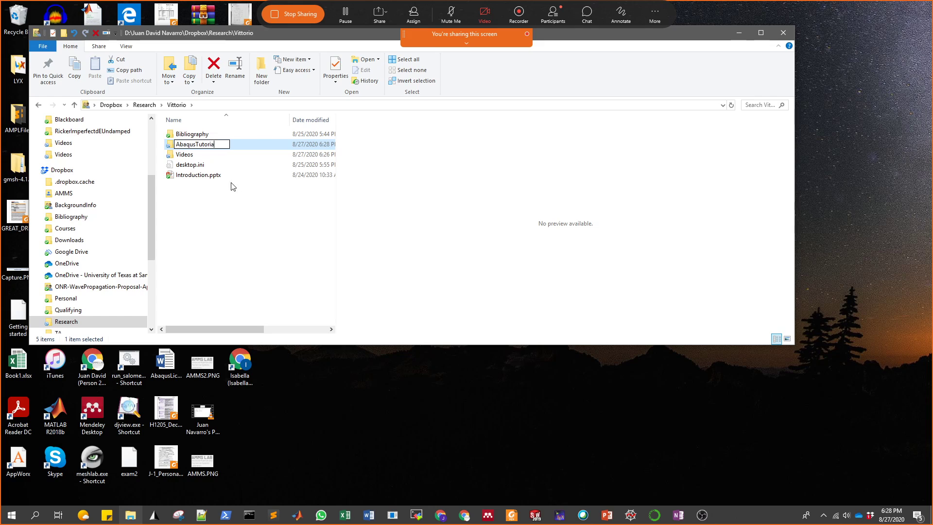
{"action": "type", "text": "l"}
{"action": "key", "text": "Return"}
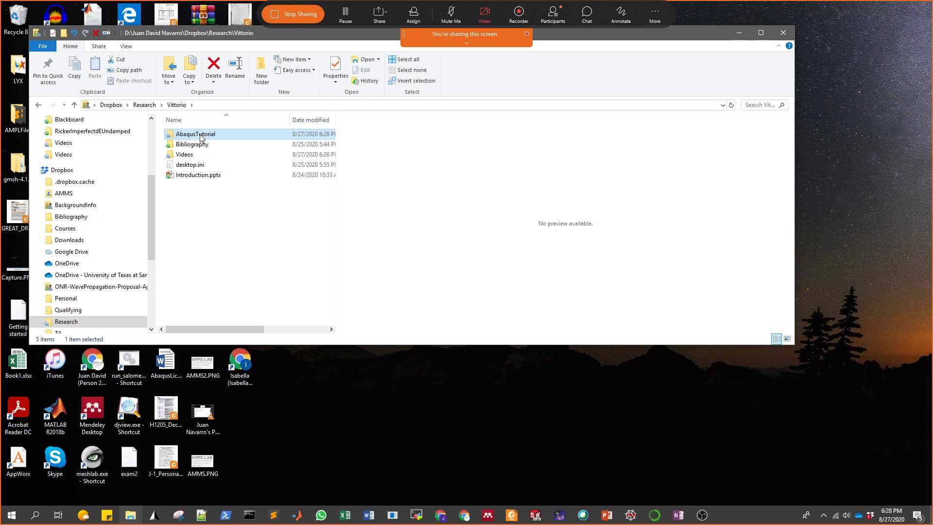
{"action": "double_click", "coordinate": [215, 137]}
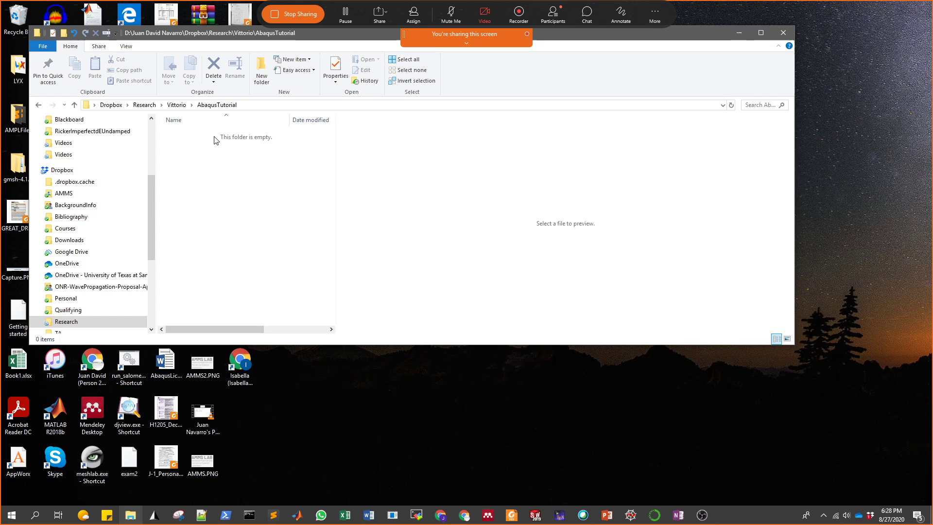
Open PowerShell in the AbaqusTutorial folder, launch Abaqus with the command "abaqus cae" and dismiss the Start Session dialog.
{"action": "left_click", "coordinate": [760, 33]}
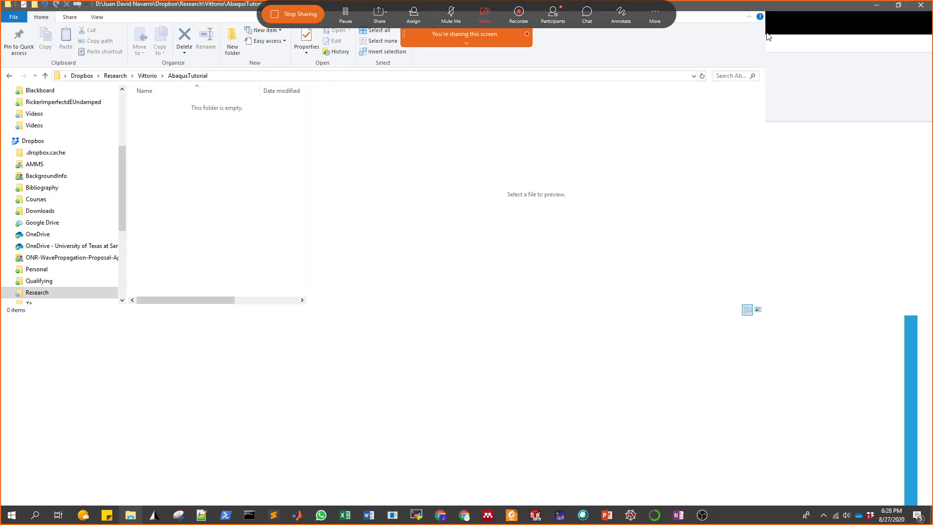
{"action": "right_click", "coordinate": [209, 161]}
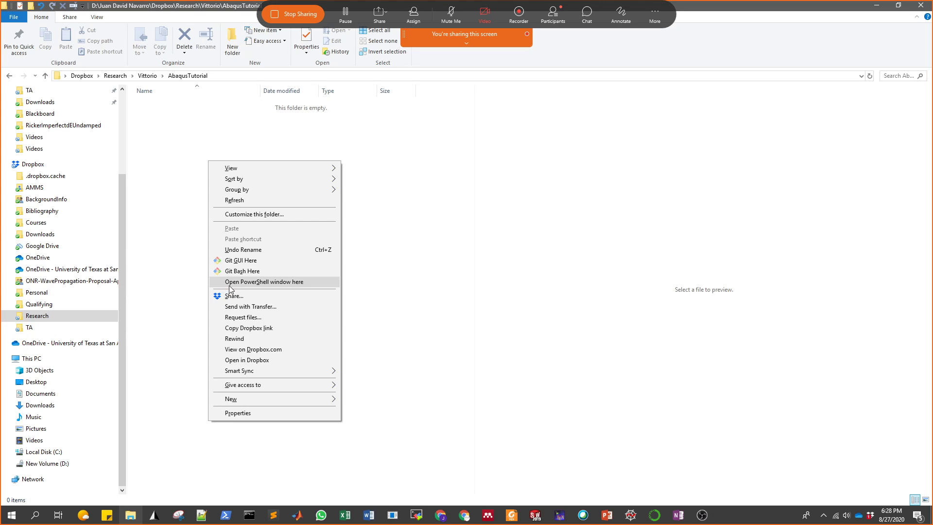
{"action": "left_click", "coordinate": [253, 282]}
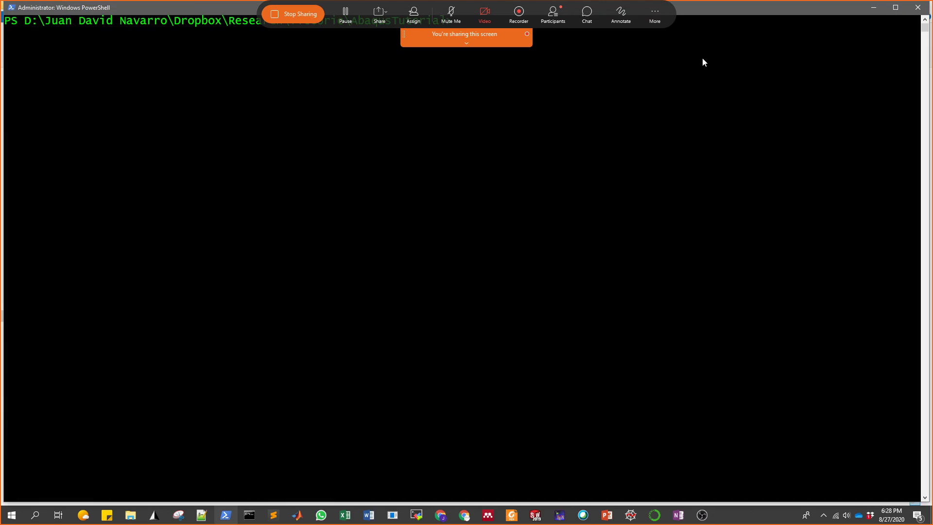
{"action": "double_click", "coordinate": [714, 11]}
{"action": "left_click", "coordinate": [532, 125]}
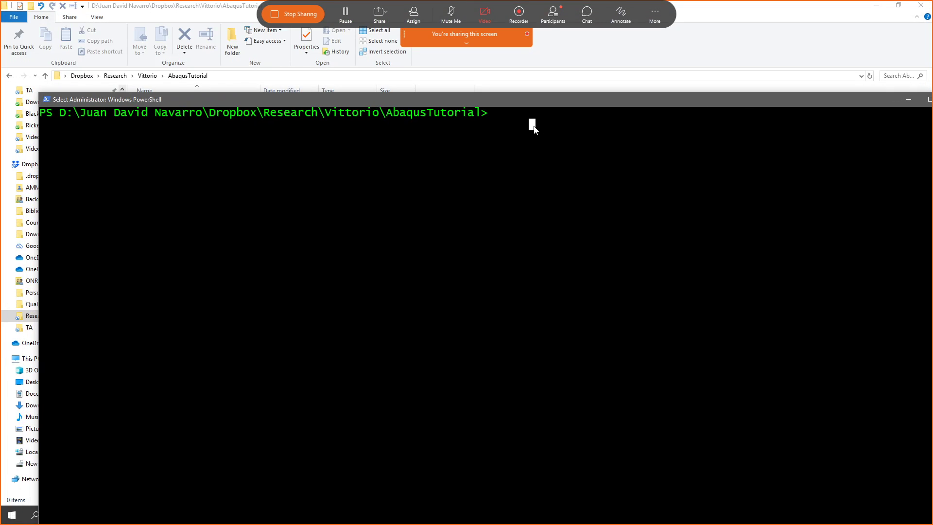
{"action": "type", "text": "abaq"}
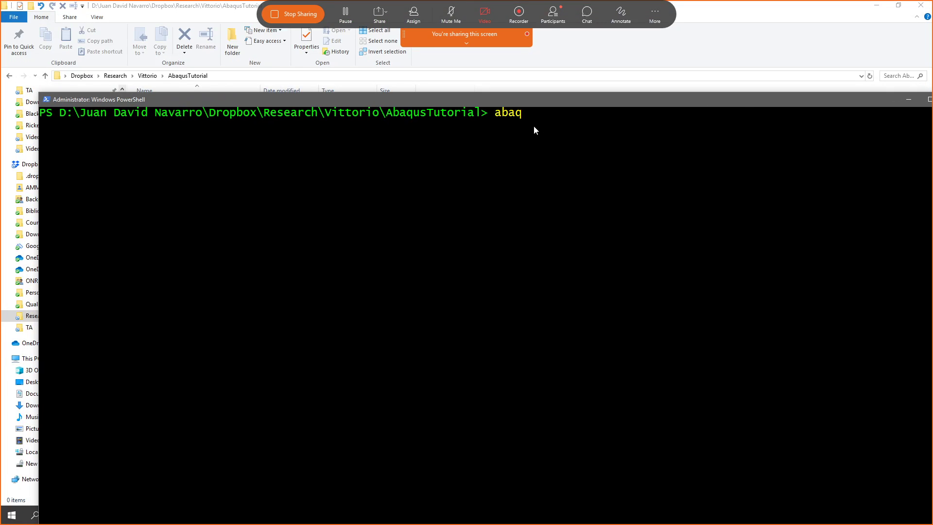
{"action": "type", "text": "us cae"}
{"action": "key", "text": "Return"}
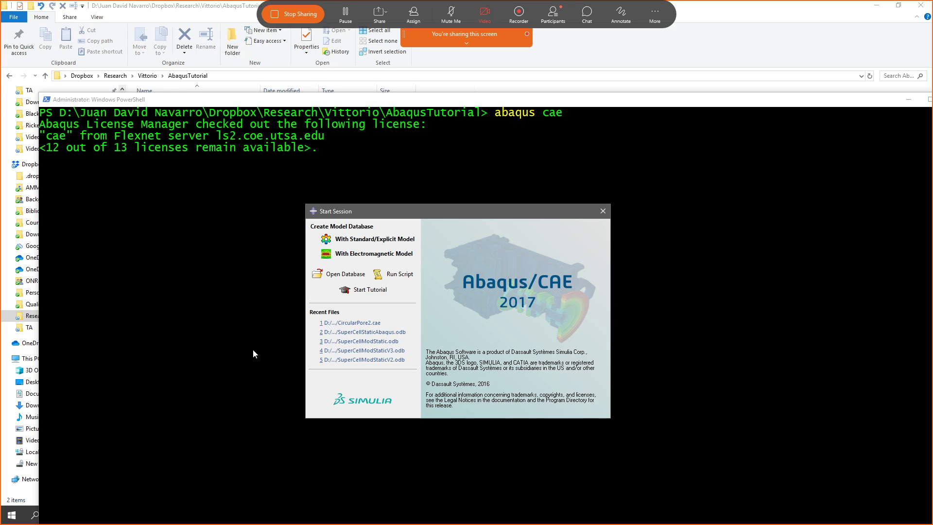
{"action": "left_click", "coordinate": [602, 213]}
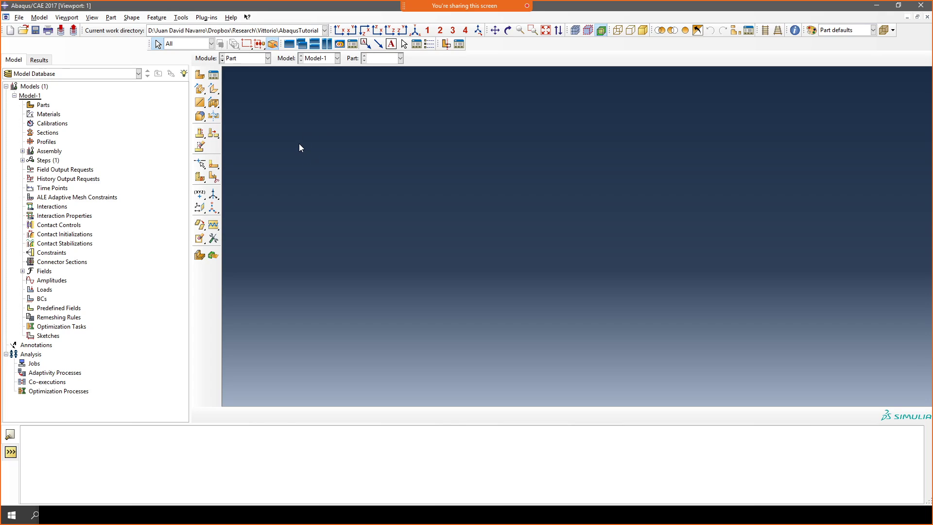
{"action": "left_click", "coordinate": [20, 21]}
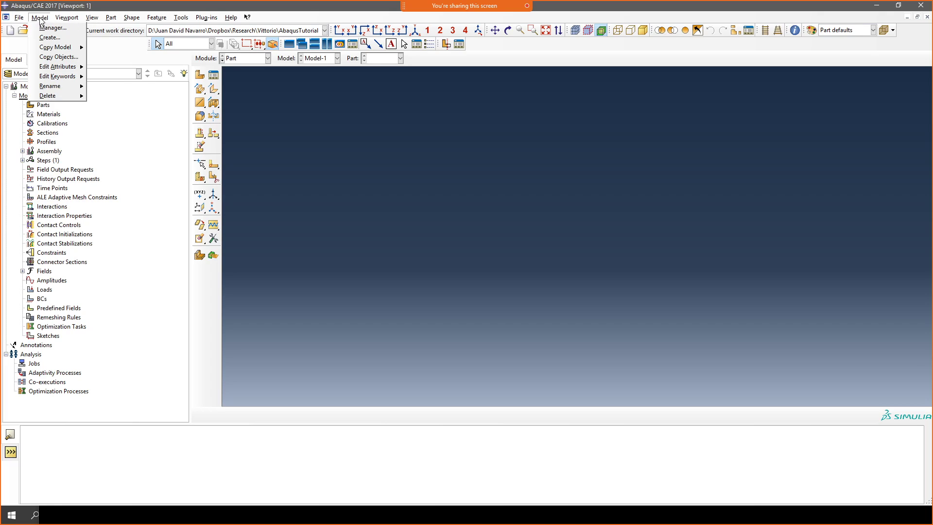
{"action": "mouse_move", "coordinate": [78, 18]}
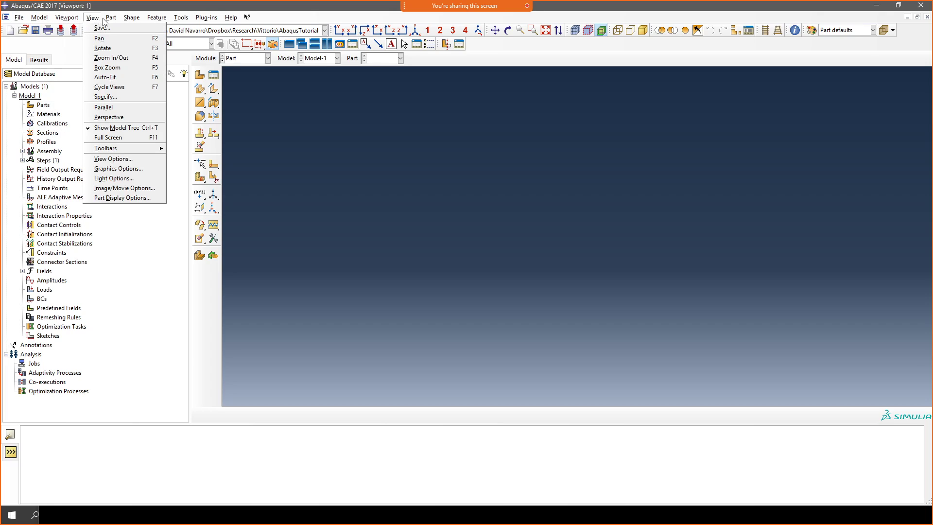
{"action": "mouse_move", "coordinate": [156, 20]}
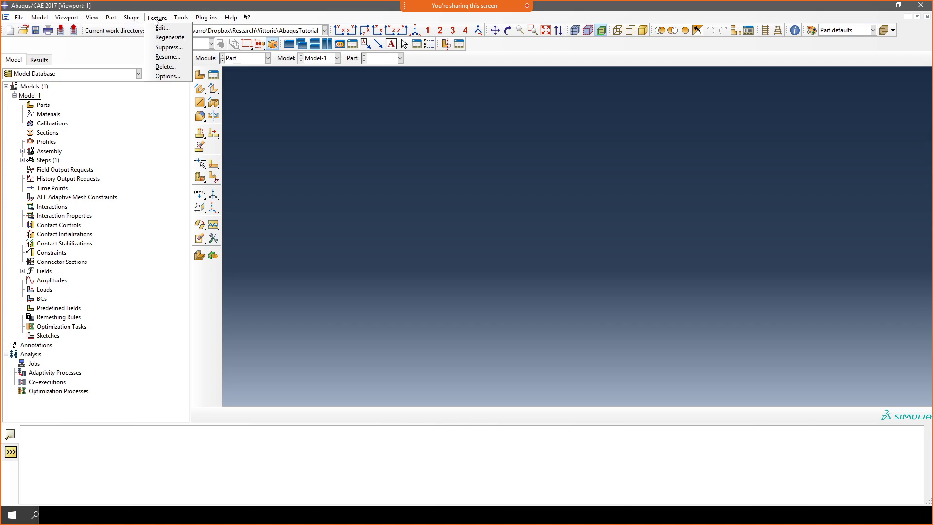
{"action": "mouse_move", "coordinate": [229, 20]}
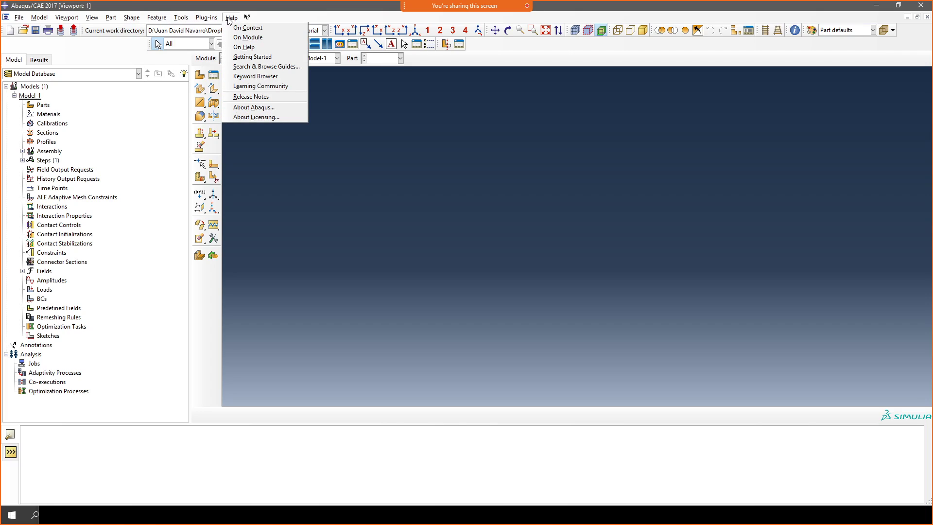
{"action": "left_click", "coordinate": [350, 145]}
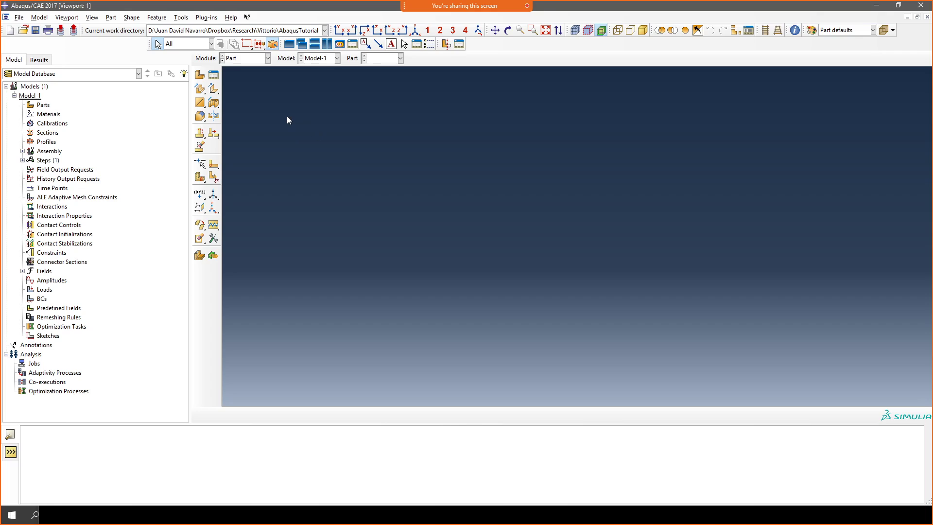
{"action": "left_click", "coordinate": [182, 19]}
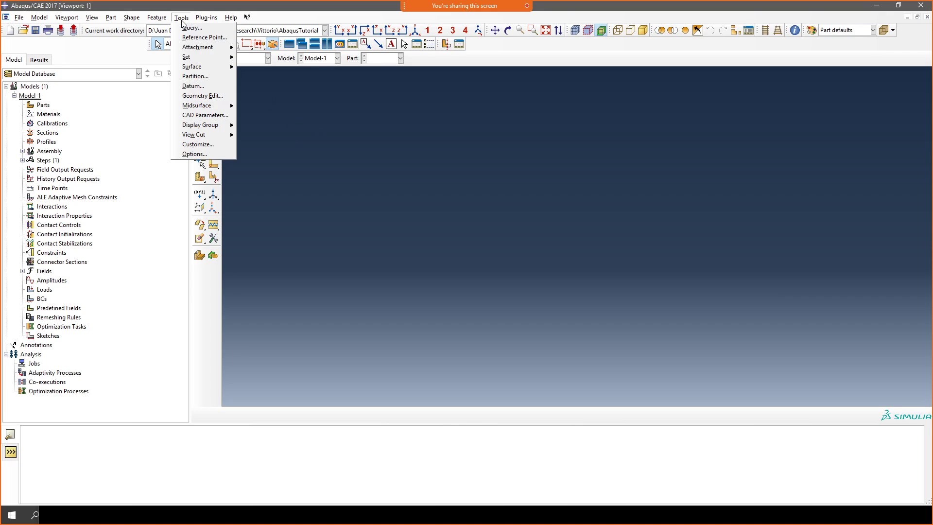
{"action": "left_click", "coordinate": [194, 154]}
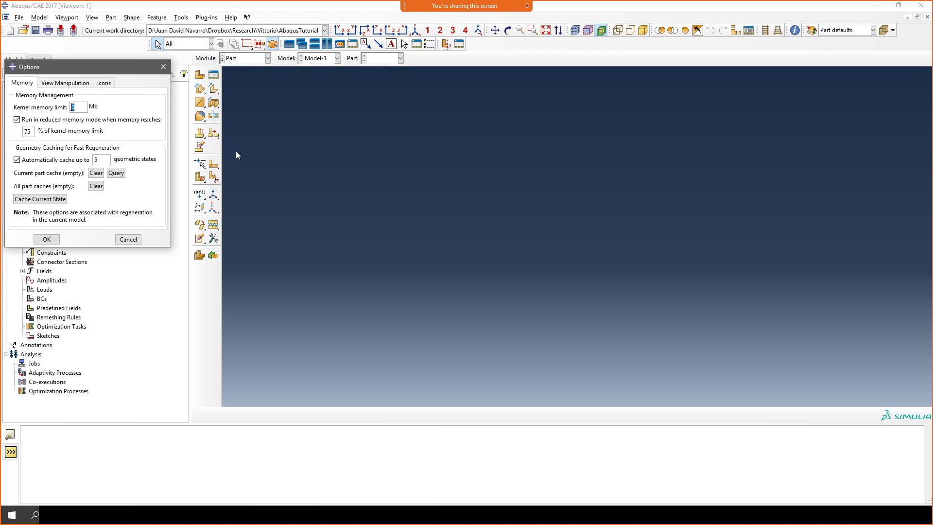
{"action": "left_click", "coordinate": [75, 83]}
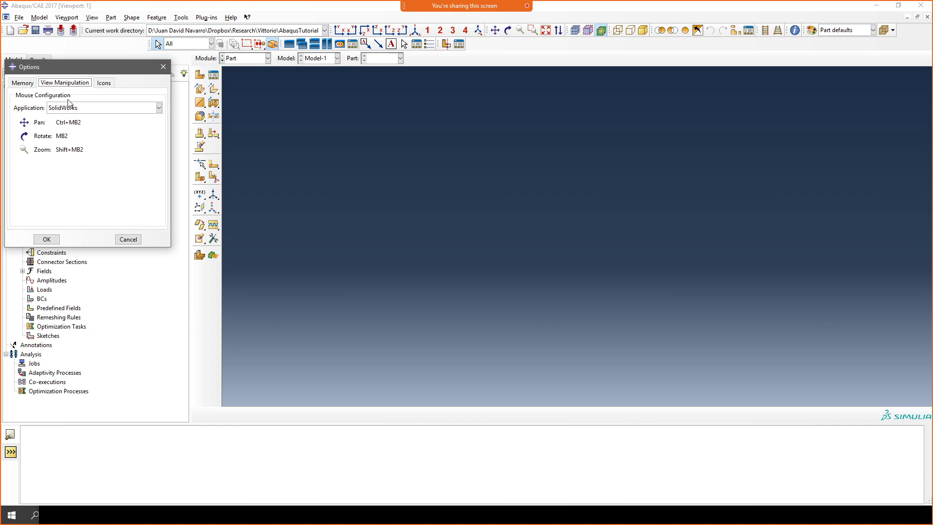
{"action": "left_click", "coordinate": [163, 67]}
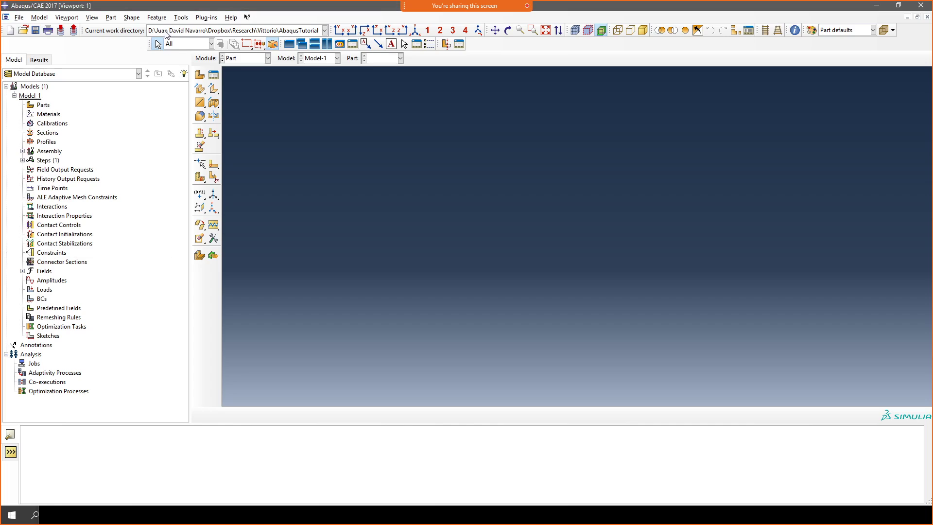
Set the mouse configuration for view manipulation to SolidWorks in the program options.
{"action": "left_click", "coordinate": [181, 18]}
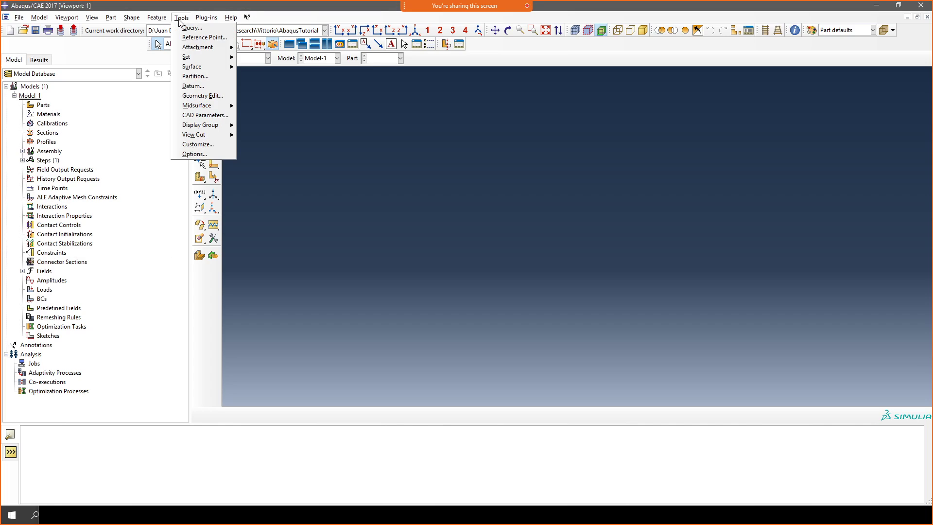
{"action": "left_click", "coordinate": [192, 154]}
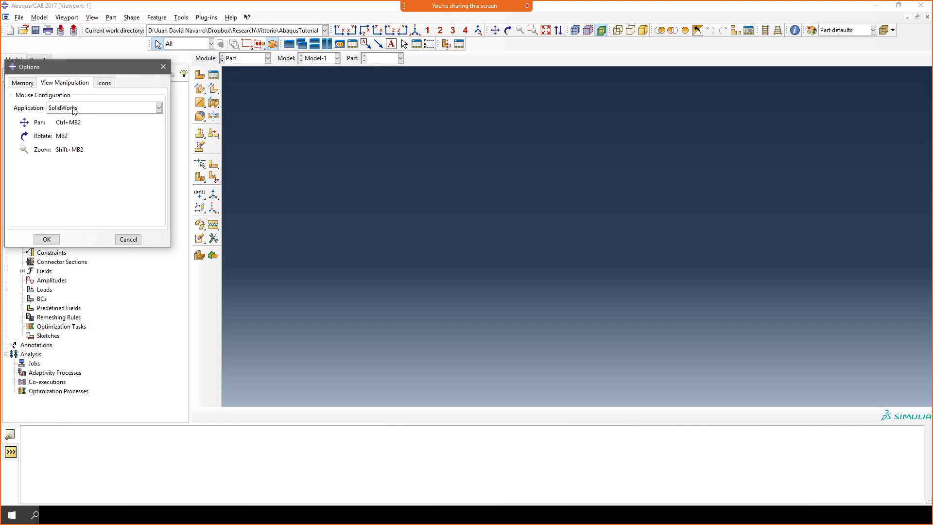
{"action": "left_click", "coordinate": [158, 108]}
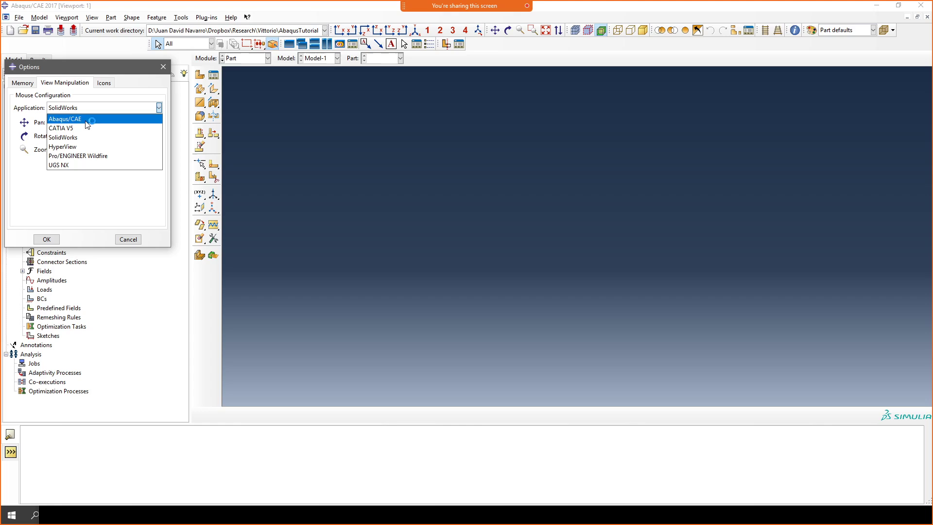
{"action": "left_click", "coordinate": [63, 138]}
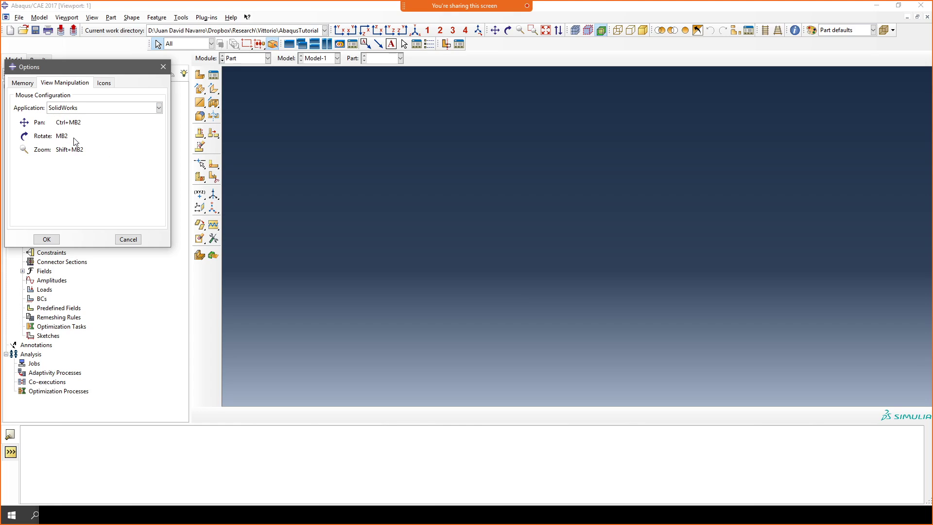
{"action": "left_click", "coordinate": [49, 238]}
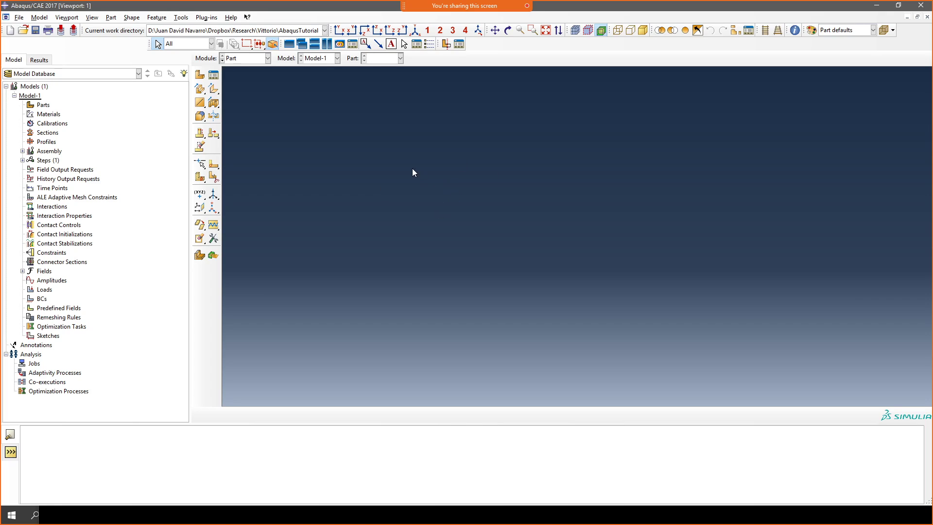
Shift the lower row of toolbars to the start of its row and check the list of current work directories.
{"action": "left_click_drag", "start_coordinate": [437, 44], "coordinate": [217, 47]}
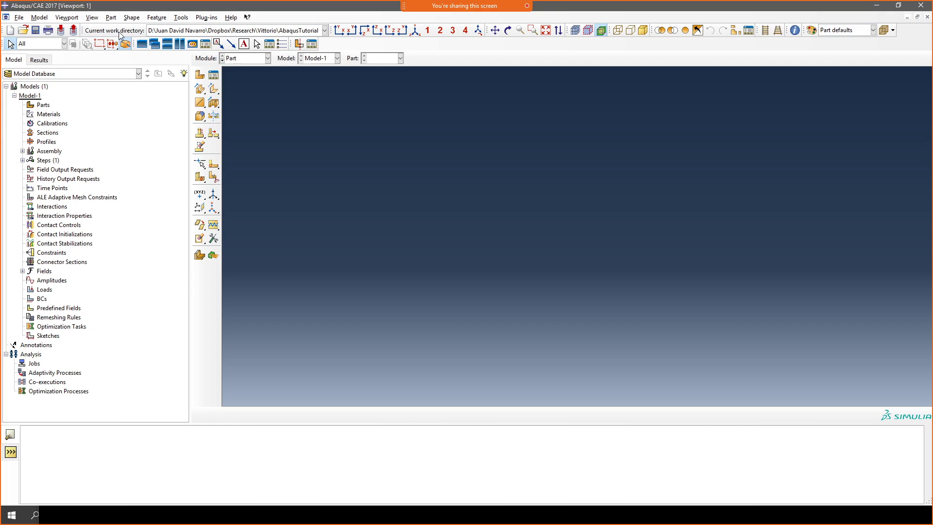
{"action": "left_click", "coordinate": [324, 30]}
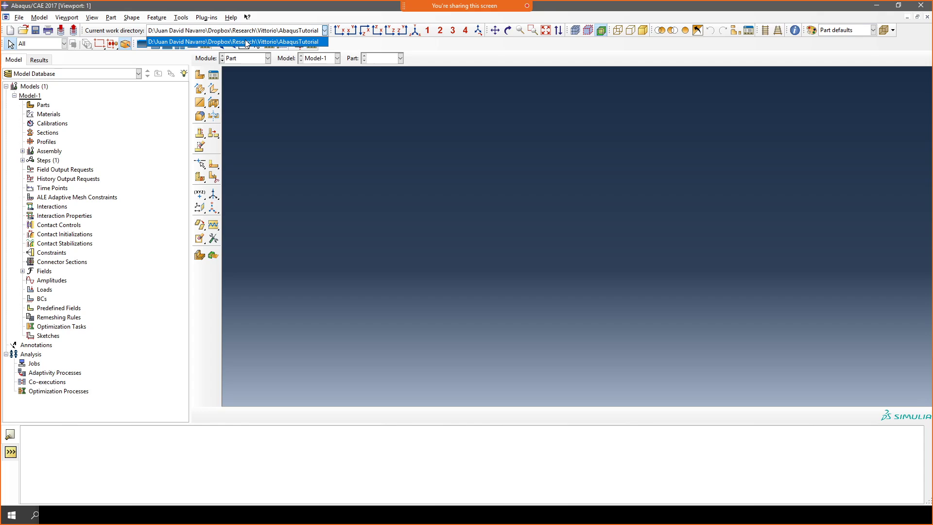
{"action": "left_click", "coordinate": [264, 101]}
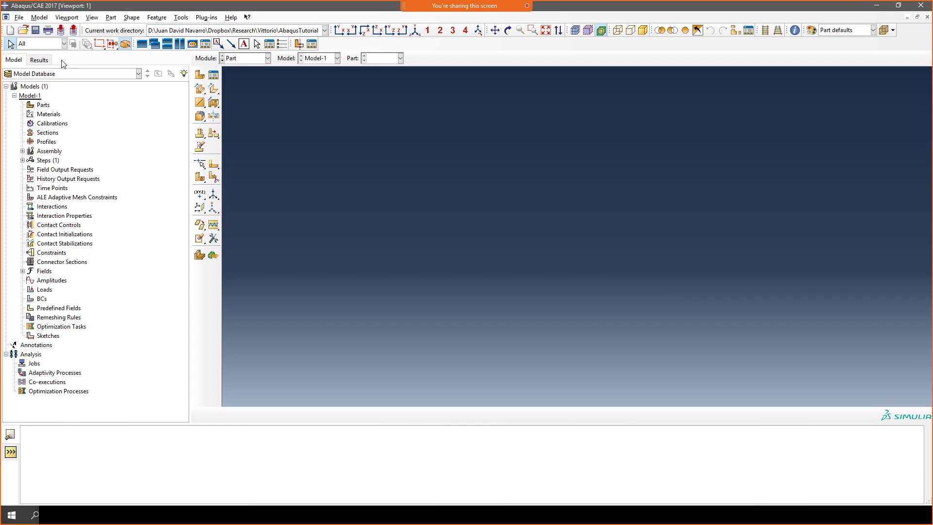
Start setting a new work directory and browse the folders from the parent of AbaqusTutorial.
{"action": "left_click", "coordinate": [20, 18]}
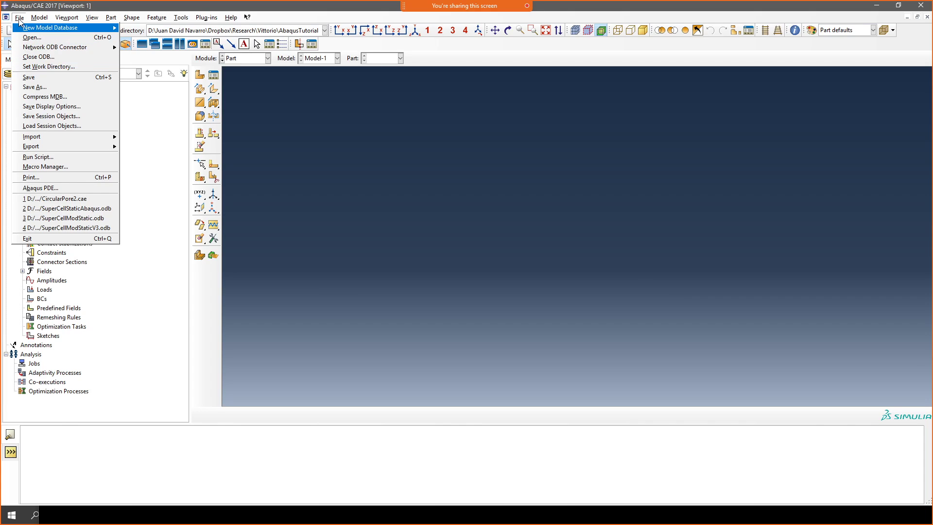
{"action": "left_click", "coordinate": [27, 70]}
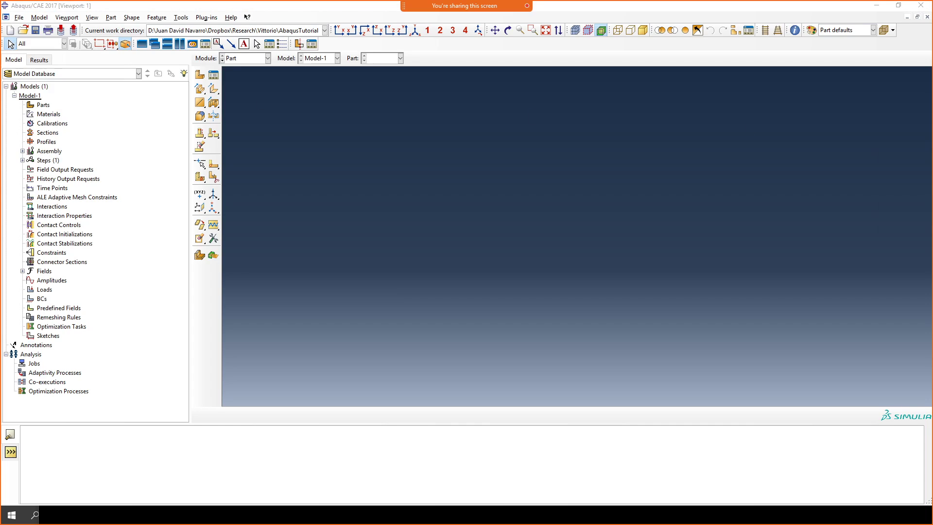
{"action": "left_click_drag", "start_coordinate": [539, 140], "coordinate": [348, 129]}
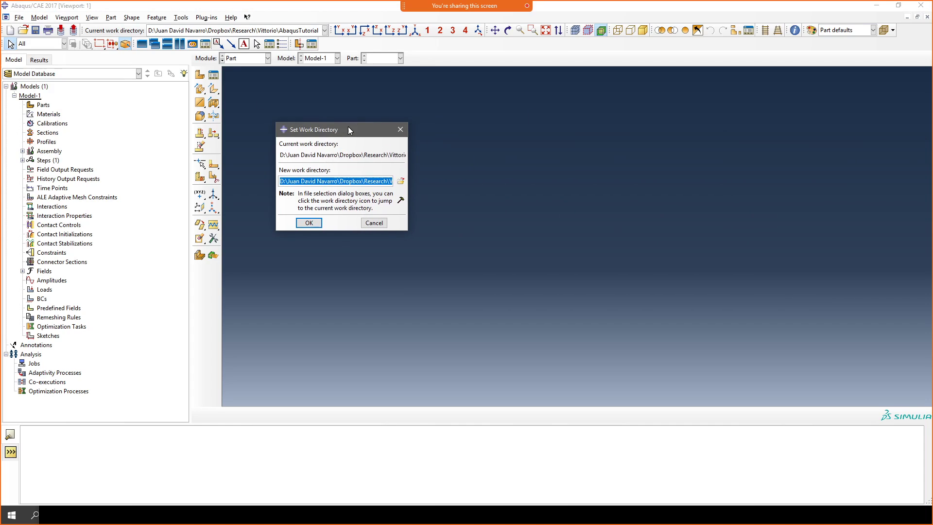
{"action": "left_click", "coordinate": [400, 182]}
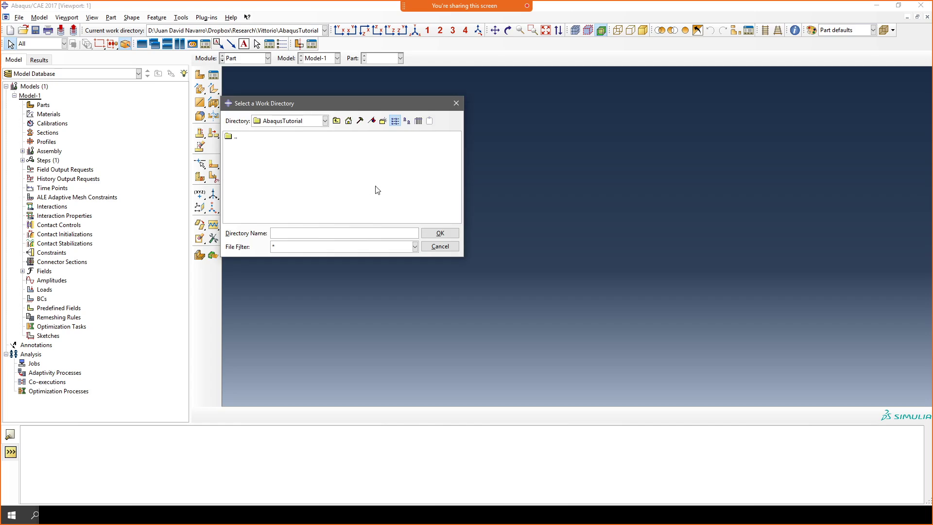
{"action": "double_click", "coordinate": [232, 137]}
{"action": "double_click", "coordinate": [257, 146]}
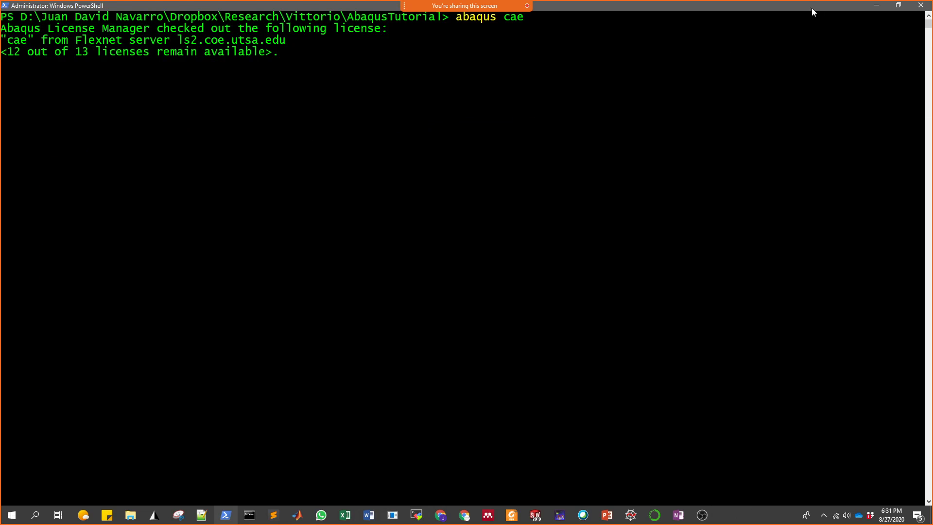
Restore the PowerShell window from full screen and narrow it so that Abaqus/CAE shows behind it.
{"action": "left_click_drag", "start_coordinate": [811, 7], "coordinate": [857, 119]}
{"action": "left_click_drag", "start_coordinate": [930, 140], "coordinate": [729, 140]}
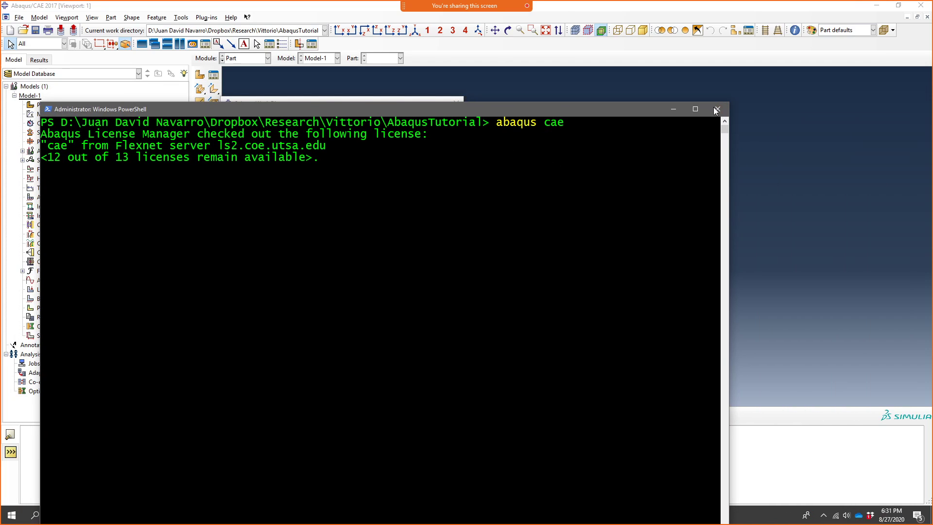
Relaunch Abaqus/CAE from a new PowerShell window in the AbaqusTutorial folder and shift the lower toolbar row to the start of its row.
{"action": "key", "text": "alt+F4"}
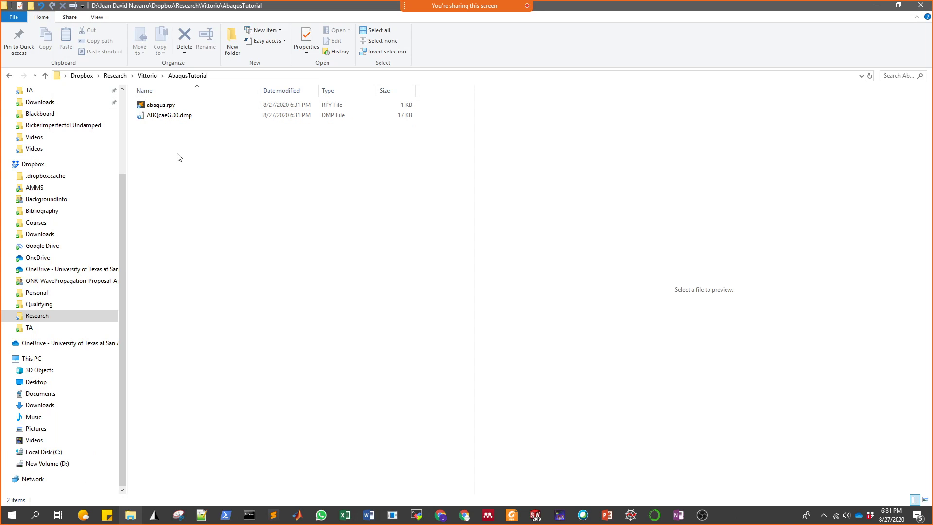
{"action": "right_click", "coordinate": [178, 155]}
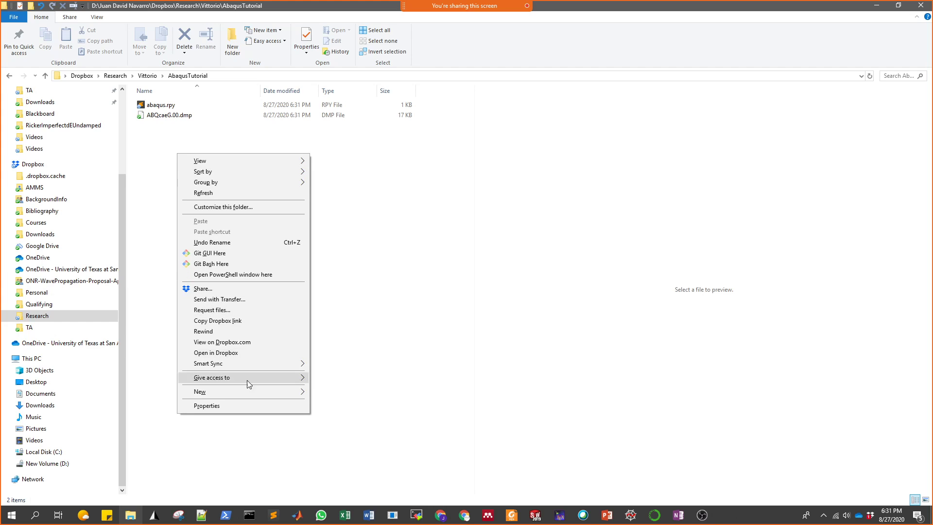
{"action": "left_click", "coordinate": [226, 275]}
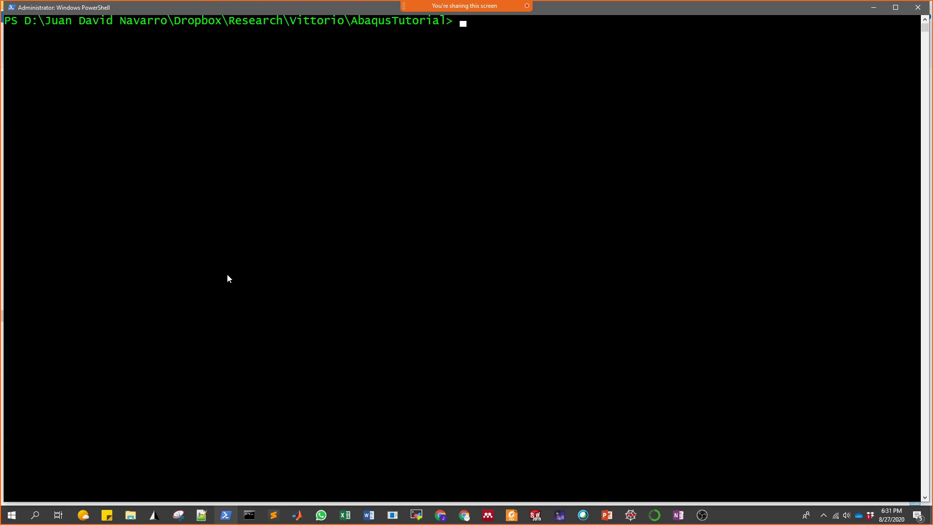
{"action": "type", "text": "abaqus cae"}
{"action": "key", "text": "Return"}
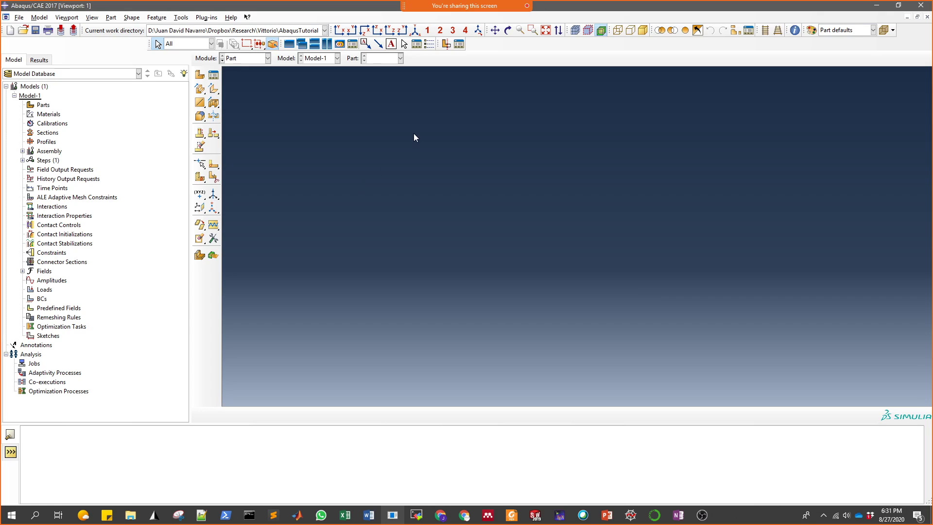
{"action": "left_click_drag", "start_coordinate": [431, 45], "coordinate": [289, 45]}
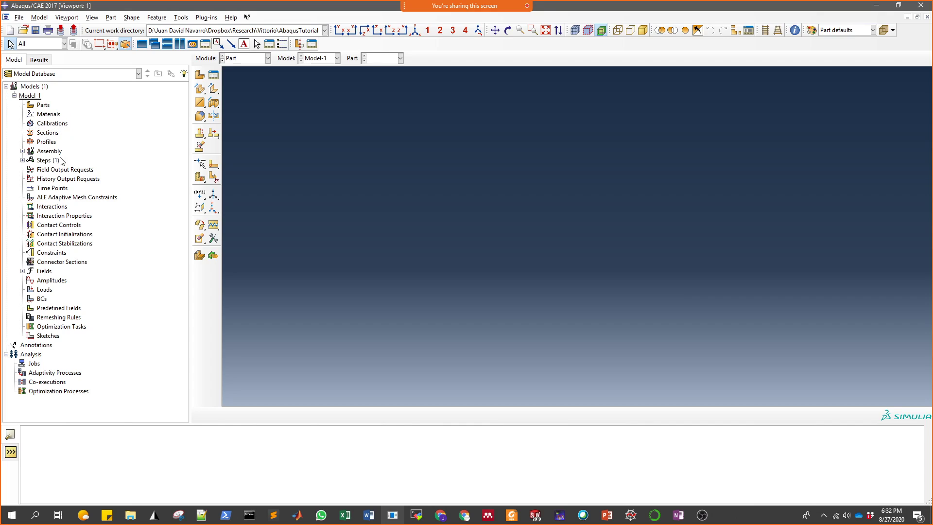
Look through the tools of the Property, Assembly, Interaction and Load modules and return to the Part module.
{"action": "left_click", "coordinate": [267, 59]}
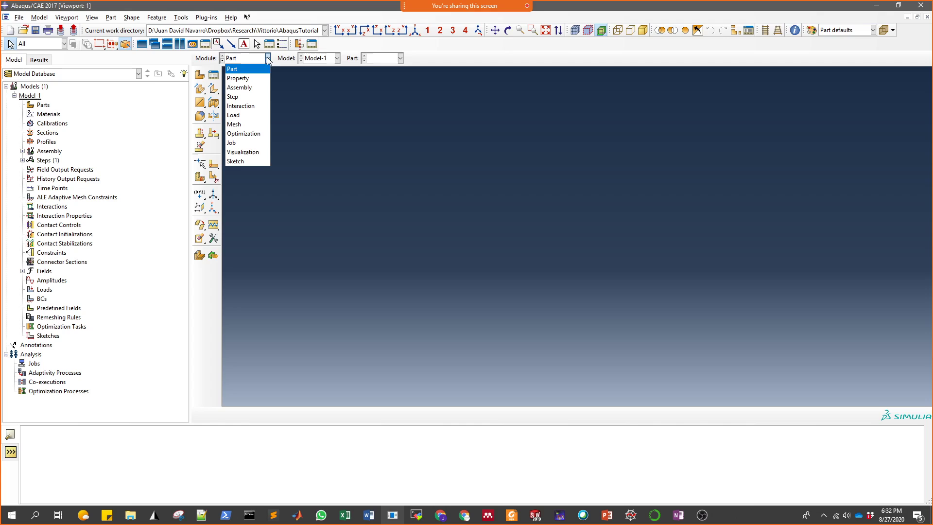
{"action": "left_click", "coordinate": [243, 78]}
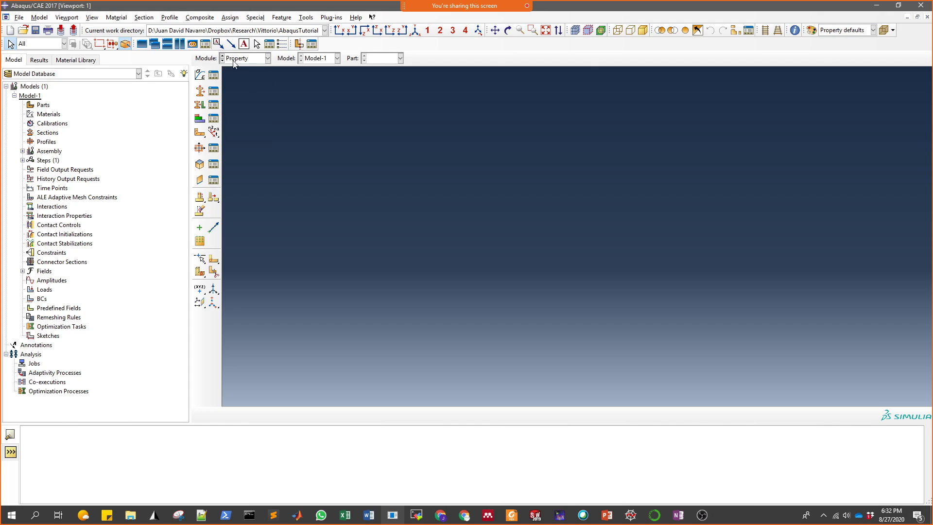
{"action": "left_click", "coordinate": [267, 58]}
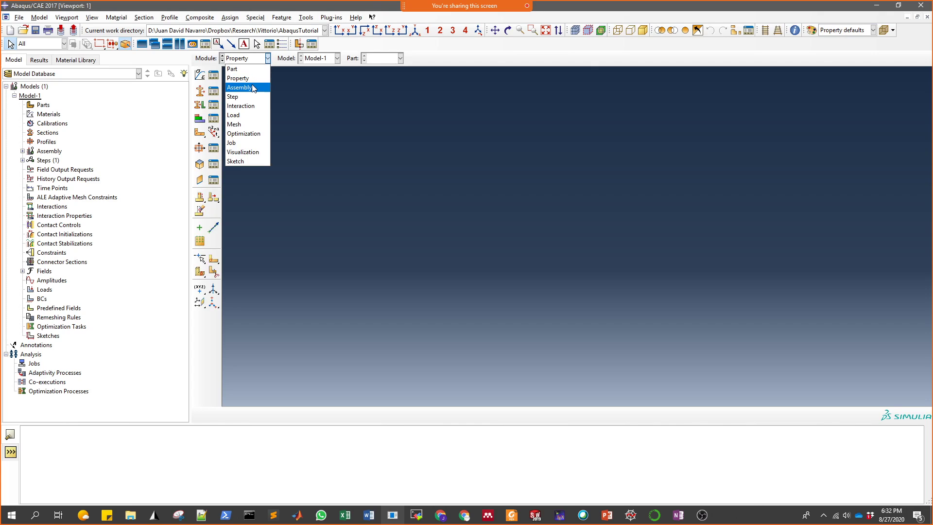
{"action": "left_click", "coordinate": [251, 84]}
{"action": "left_click", "coordinate": [267, 61]}
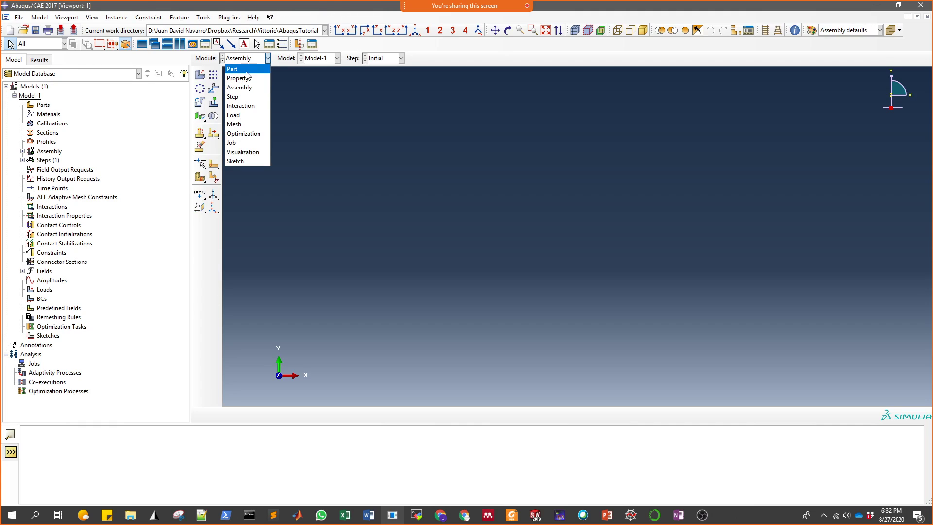
{"action": "left_click", "coordinate": [247, 105]}
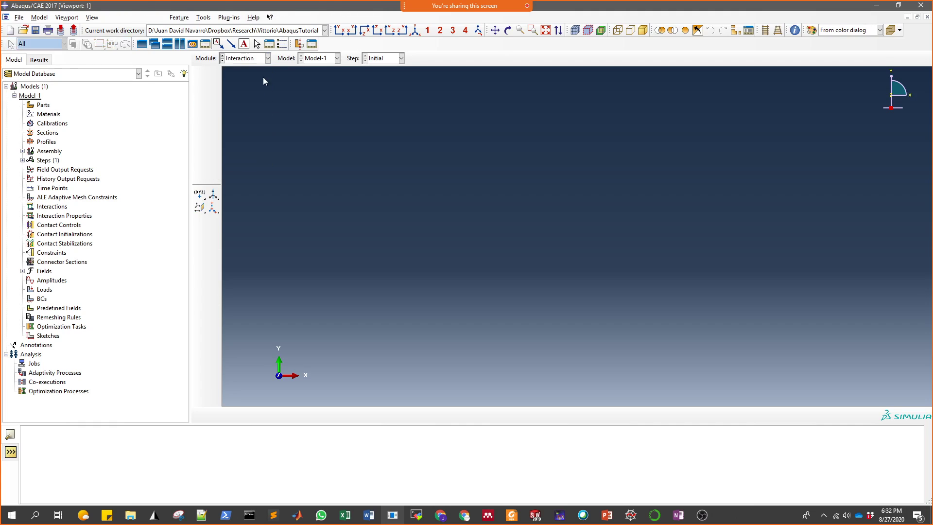
{"action": "left_click", "coordinate": [267, 58]}
{"action": "left_click", "coordinate": [249, 115]}
{"action": "left_click", "coordinate": [267, 58]}
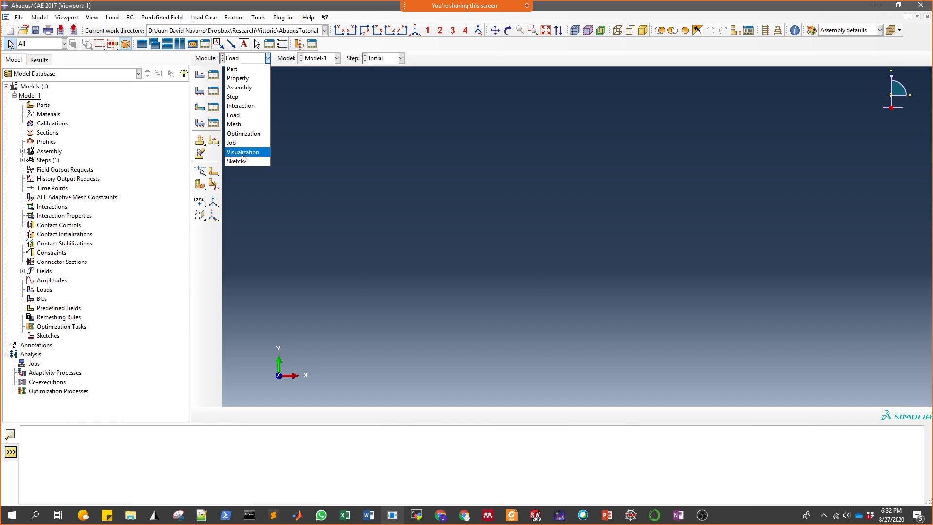
{"action": "left_click", "coordinate": [256, 70]}
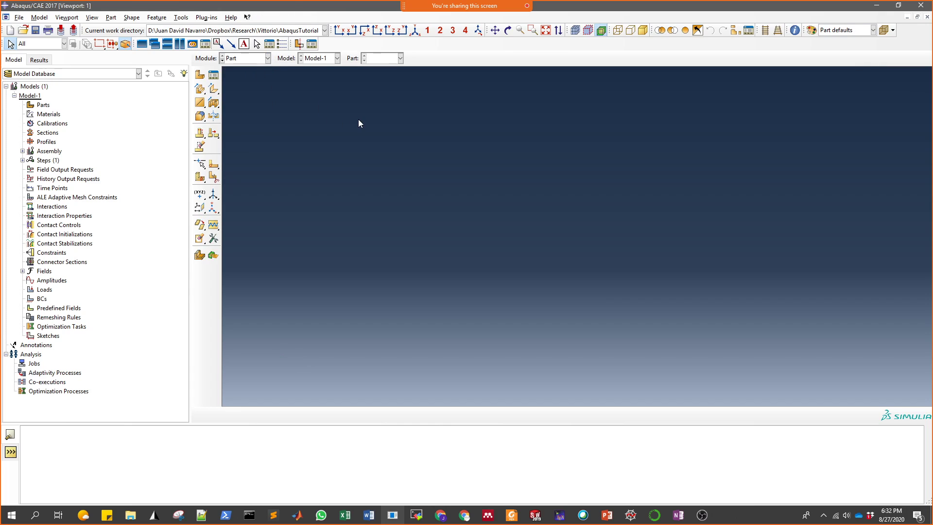
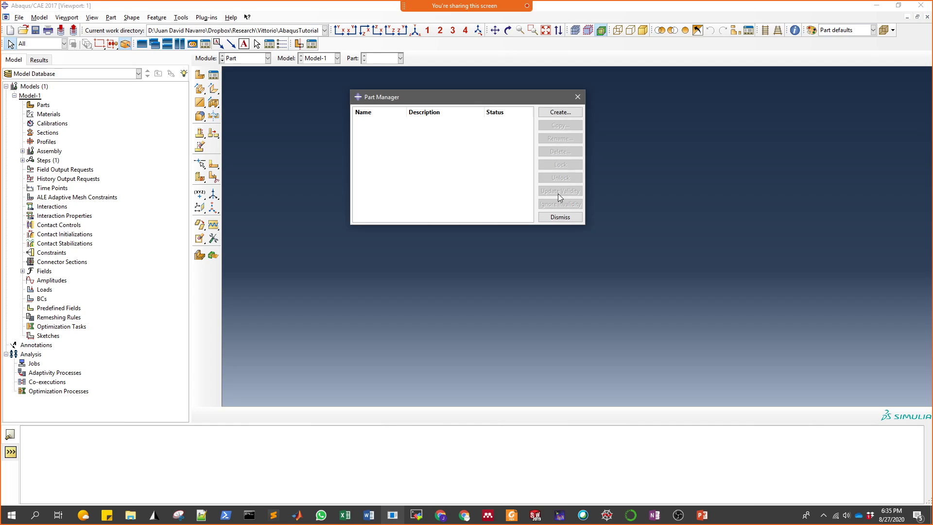
Close the Part Manager, view the Assembly module and go back to the Part module.
{"action": "left_click", "coordinate": [578, 96]}
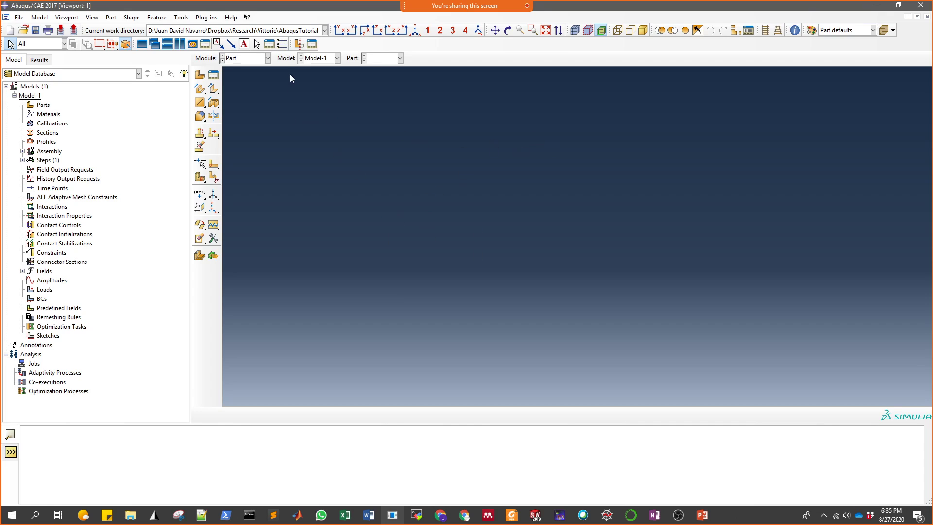
{"action": "left_click", "coordinate": [266, 59]}
{"action": "left_click", "coordinate": [239, 88]}
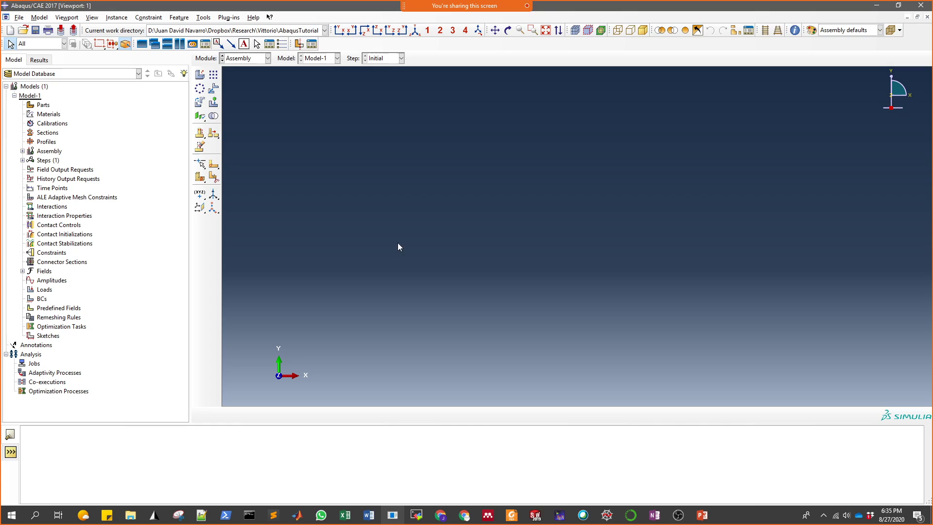
{"action": "left_click", "coordinate": [266, 58]}
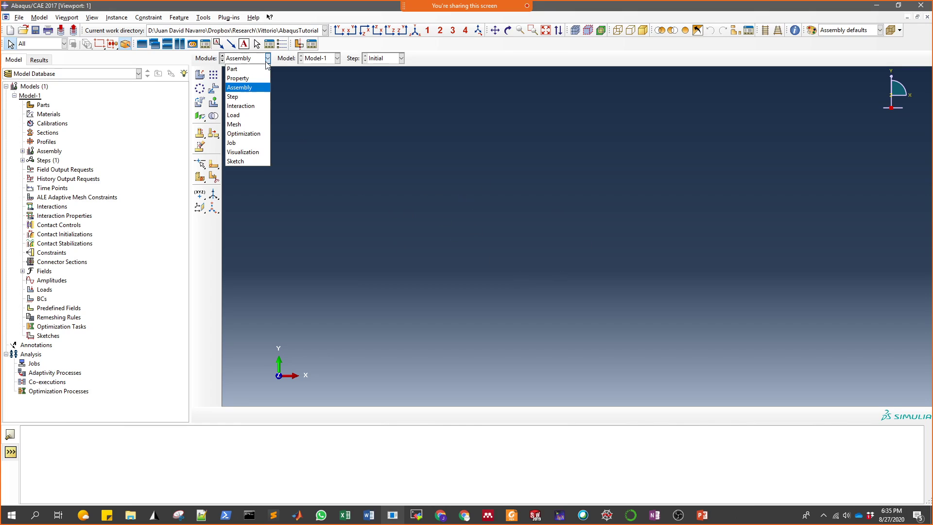
{"action": "left_click", "coordinate": [251, 68]}
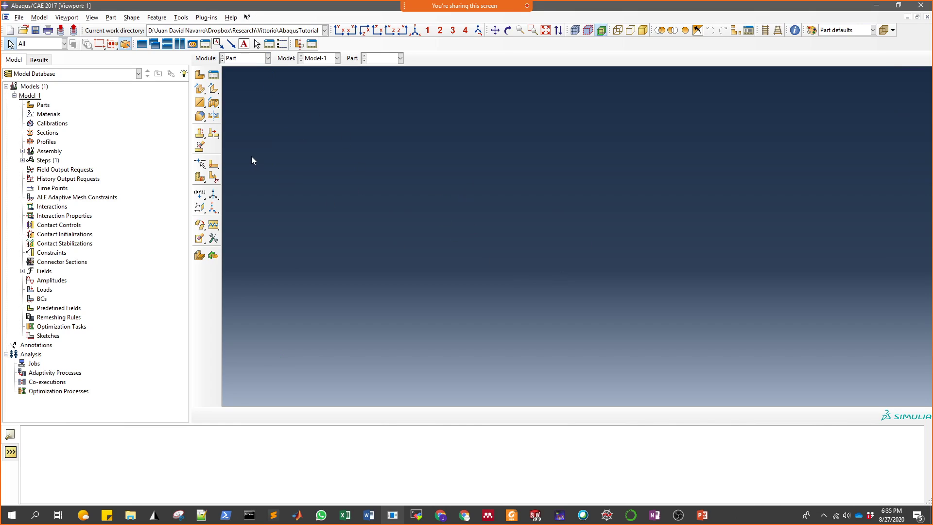
Switch to Foxit Reader to review the cantilever beam figure with a concentrated end load, and return to Abaqus/CAE.
{"action": "left_click", "coordinate": [511, 514]}
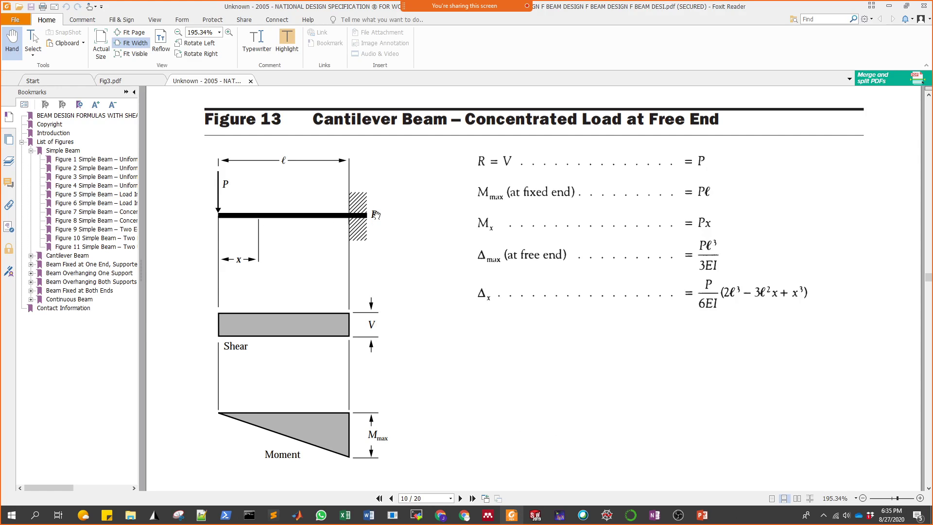
{"action": "left_click", "coordinate": [889, 5]}
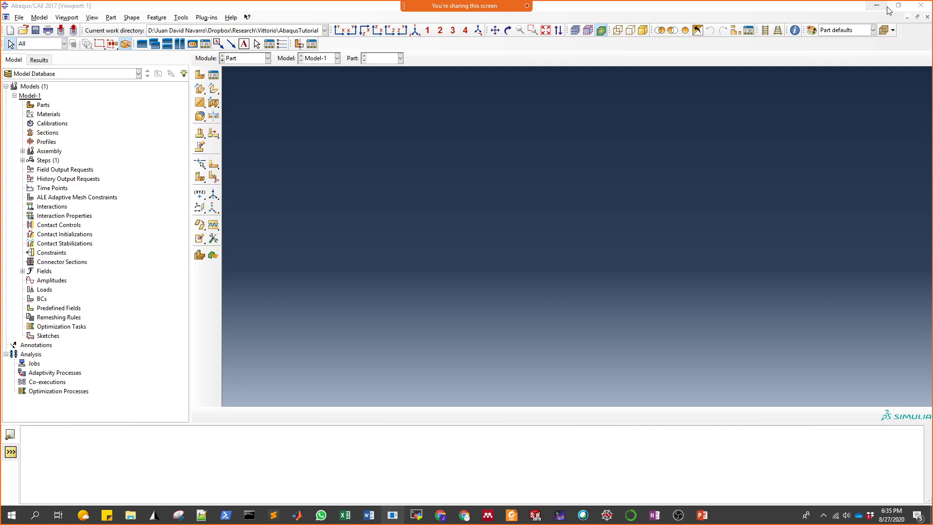
Start a new part named Beam and set its modeling space to 2D Planar, with a deformable shell as the base feature.
{"action": "left_click", "coordinate": [197, 78]}
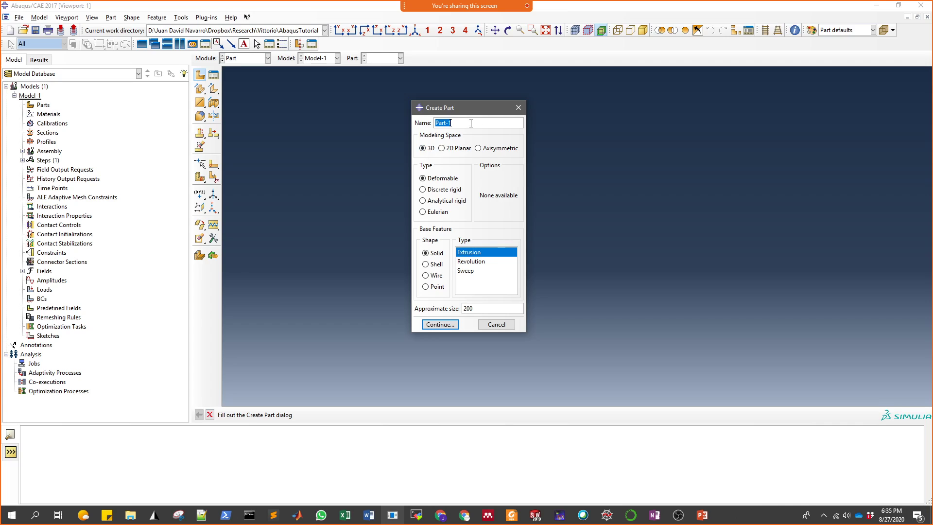
{"action": "type", "text": "Beam"}
{"action": "left_click", "coordinate": [443, 148]}
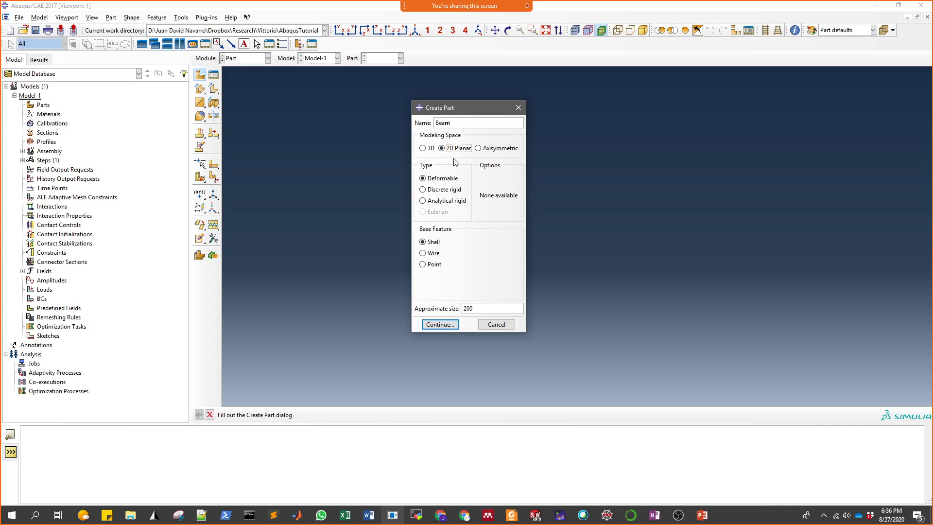
{"action": "left_click", "coordinate": [423, 148]}
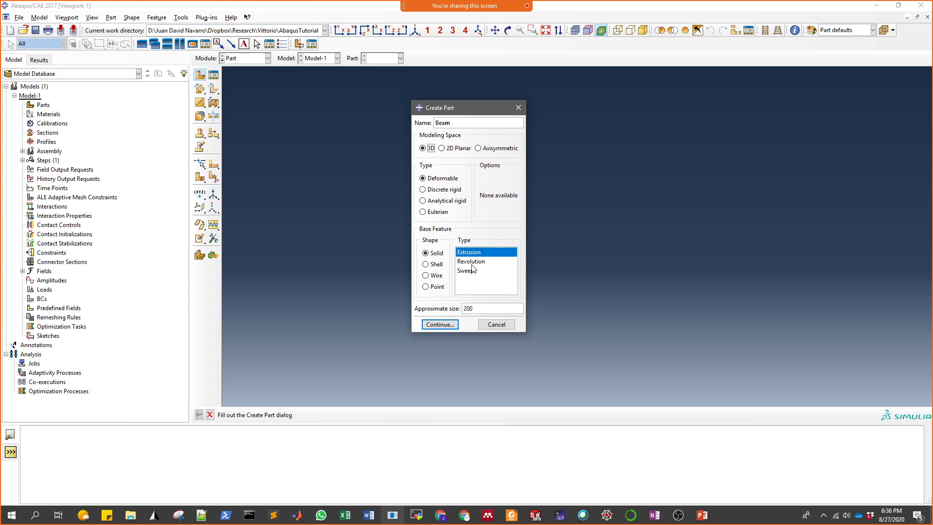
{"action": "left_click", "coordinate": [441, 148]}
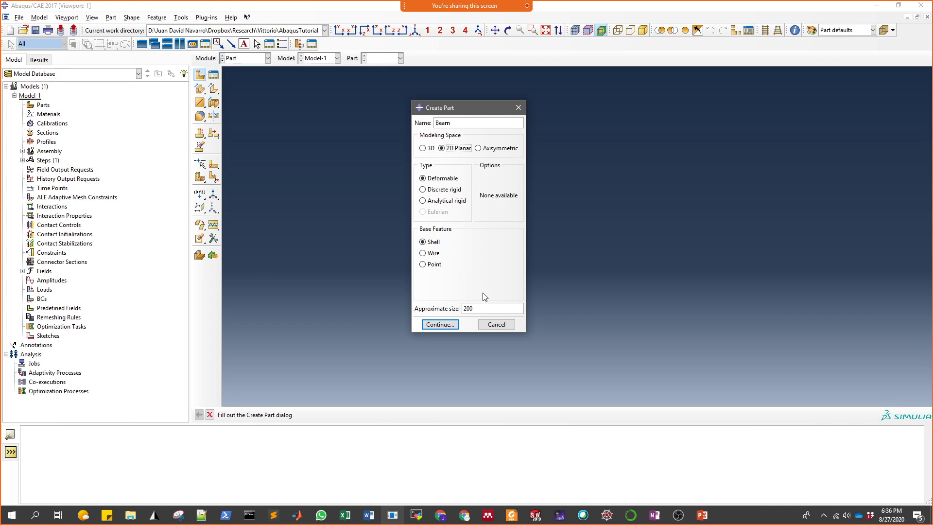
Switch to the browser to consult the table of consistent Abaqus units, and return to Abaqus/CAE.
{"action": "left_click_drag", "start_coordinate": [478, 309], "coordinate": [465, 310]}
{"action": "left_click", "coordinate": [440, 516]}
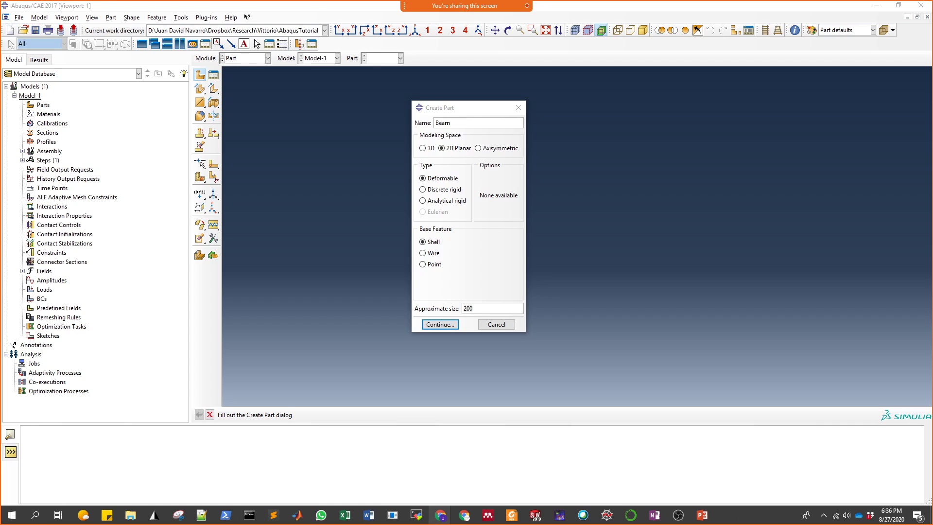
{"action": "left_click_drag", "start_coordinate": [932, 136], "coordinate": [530, 139]}
{"action": "left_click", "coordinate": [123, 209]}
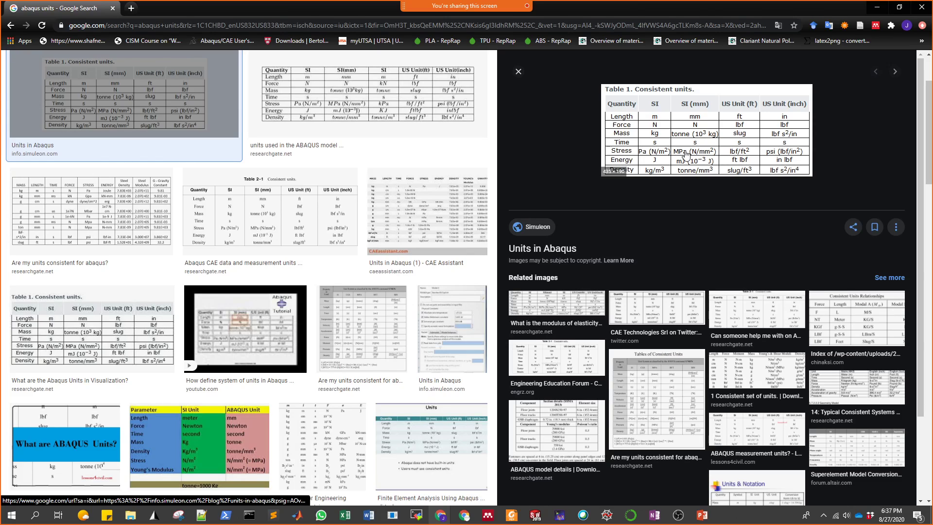
{"action": "left_click", "coordinate": [876, 13]}
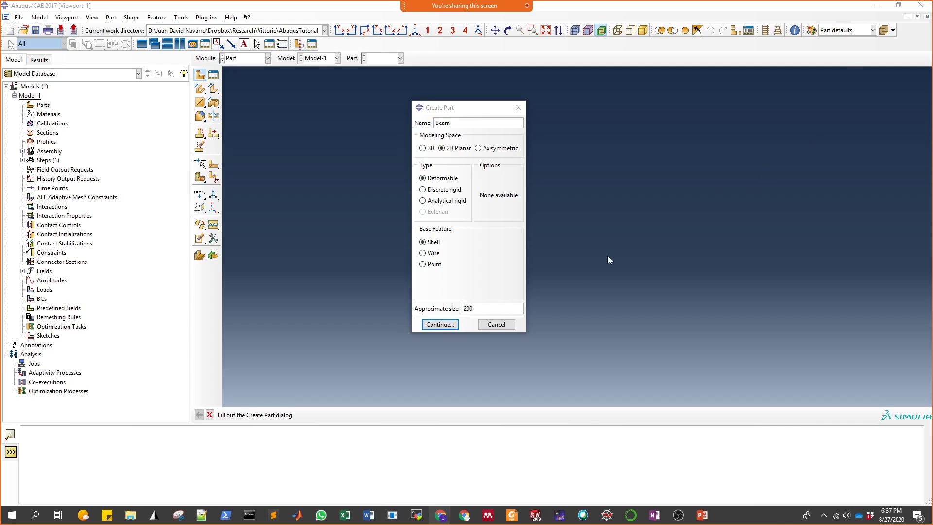
Set the Beam part's approximate size to 10 and continue to its section sketch.
{"action": "double_click", "coordinate": [467, 308]}
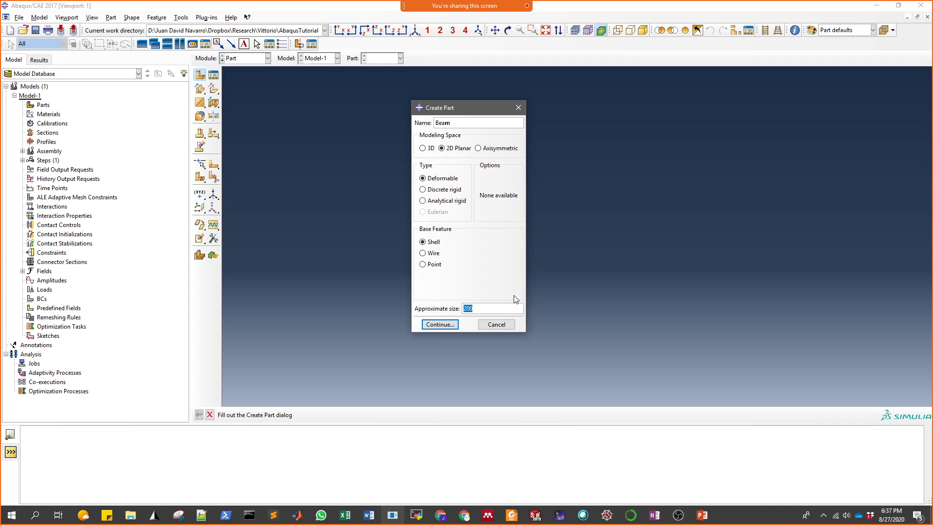
{"action": "type", "text": "10"}
{"action": "left_click", "coordinate": [430, 325]}
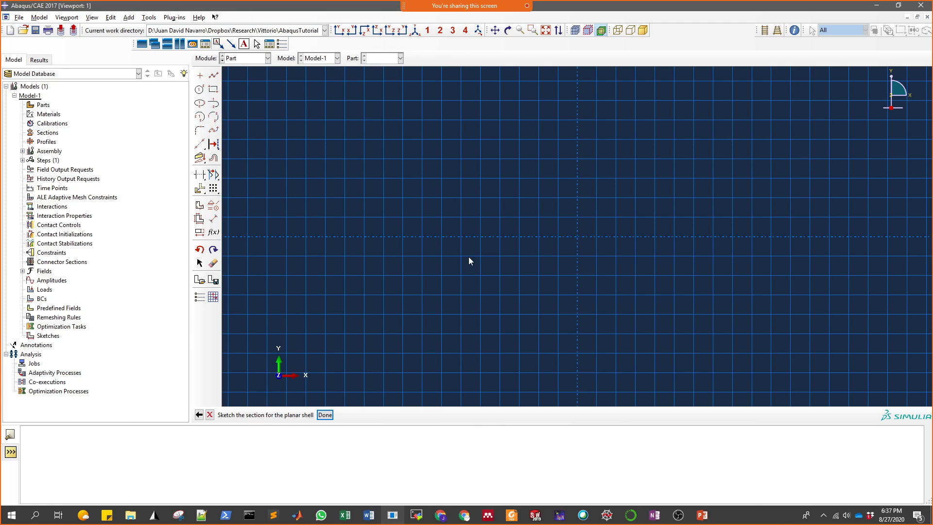
Sketch a freehand rectangle enclosing the origin of the Beam sketch.
{"action": "scroll", "coordinate": [503, 264], "scroll_direction": "down", "scroll_amount": 5}
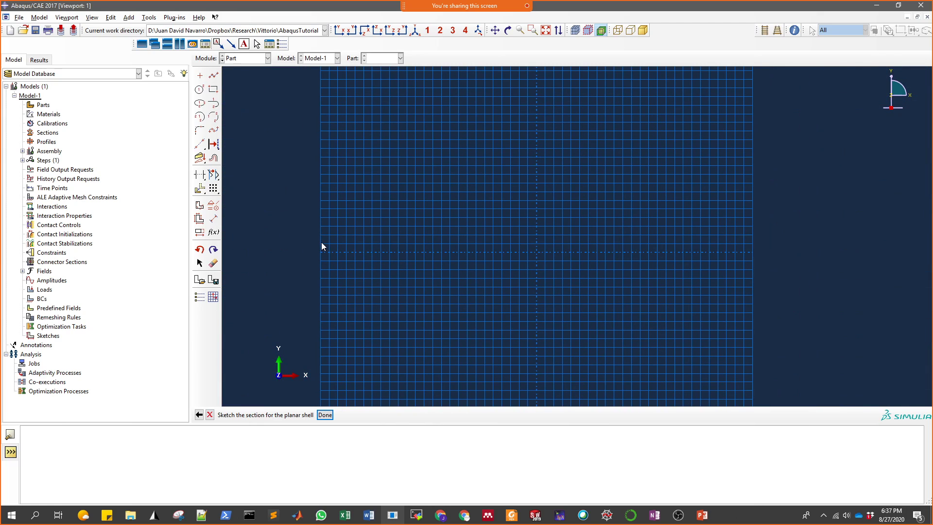
{"action": "left_click", "coordinate": [214, 89]}
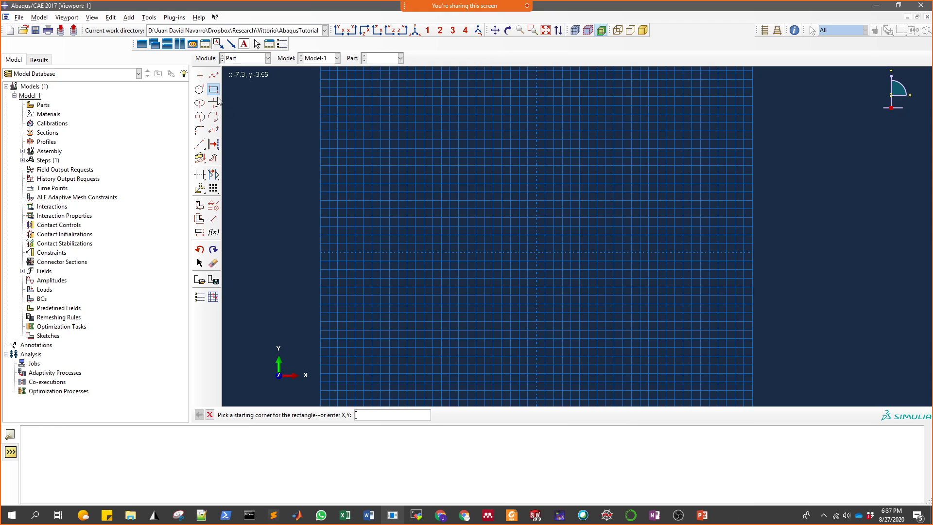
{"action": "left_click", "coordinate": [416, 166]}
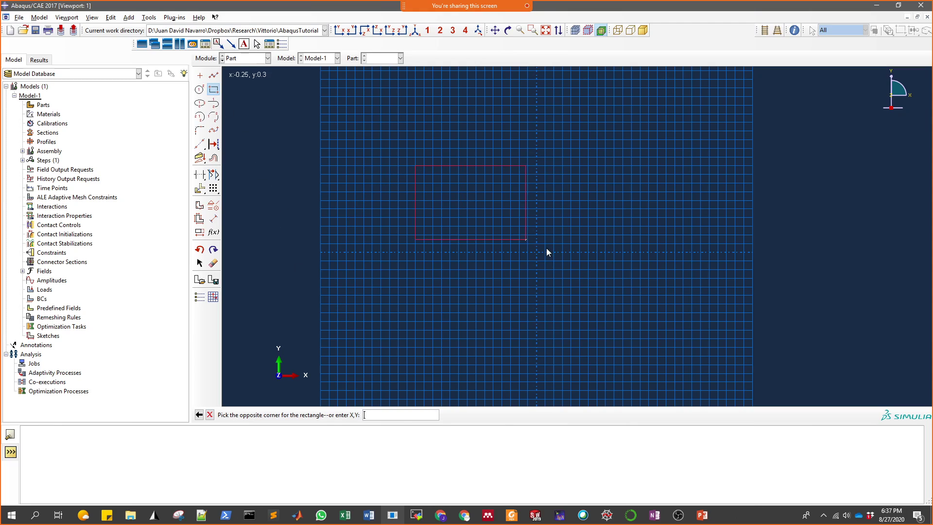
{"action": "left_click", "coordinate": [673, 307]}
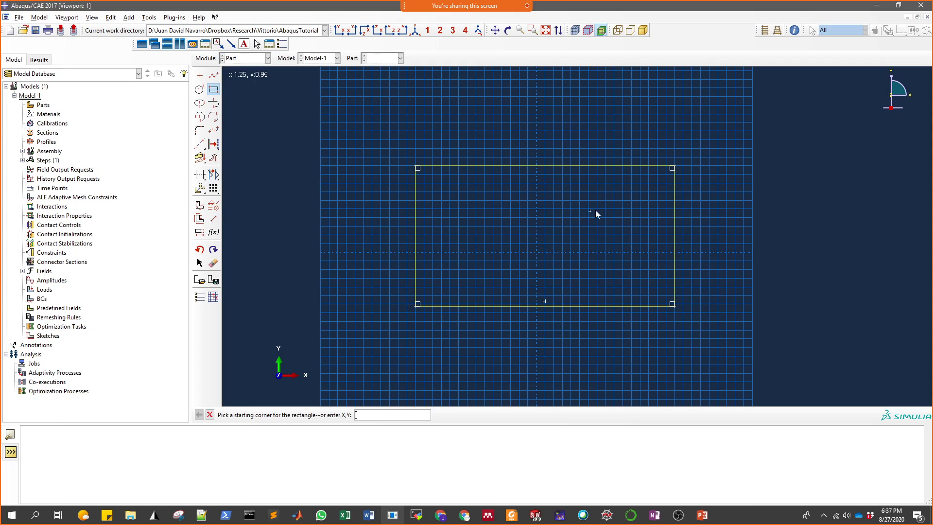
{"action": "key", "text": "Escape"}
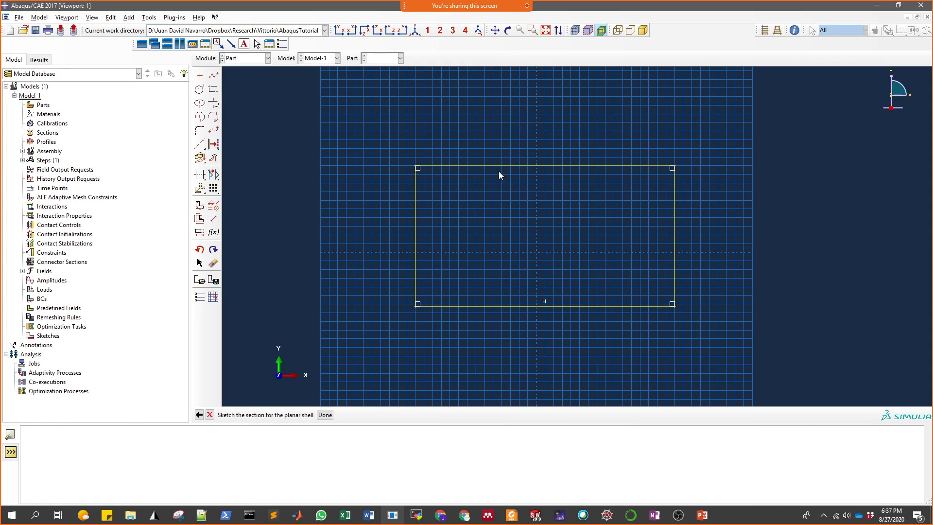
Delete the whole freehand rectangle with its constraints from the sketch.
{"action": "left_click", "coordinate": [213, 263]}
{"action": "left_click_drag", "start_coordinate": [364, 140], "coordinate": [735, 363]}
{"action": "middle_click", "coordinate": [659, 345]}
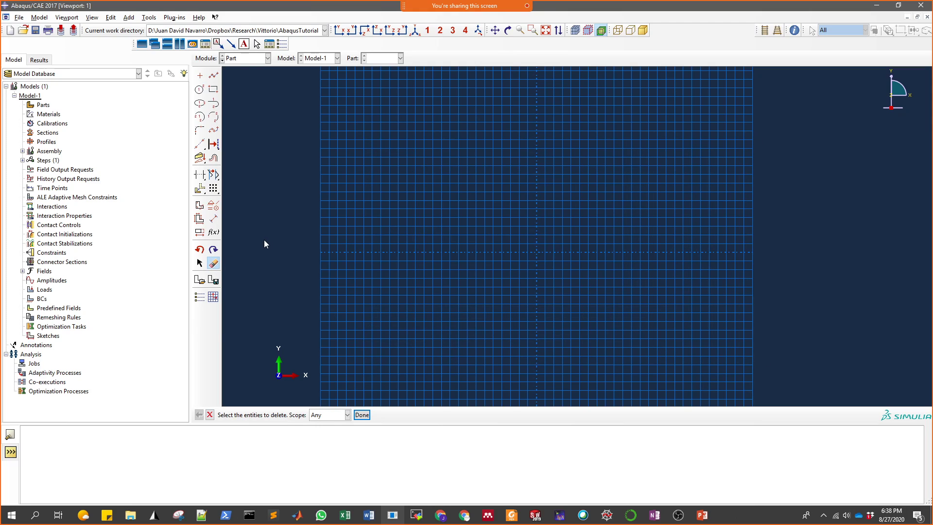
{"action": "key", "text": "Escape"}
Draw the beam's rectangle from corner (-5, -0.5) to opposite corner (5, 0.5) using exact coordinates.
{"action": "left_click", "coordinate": [213, 89]}
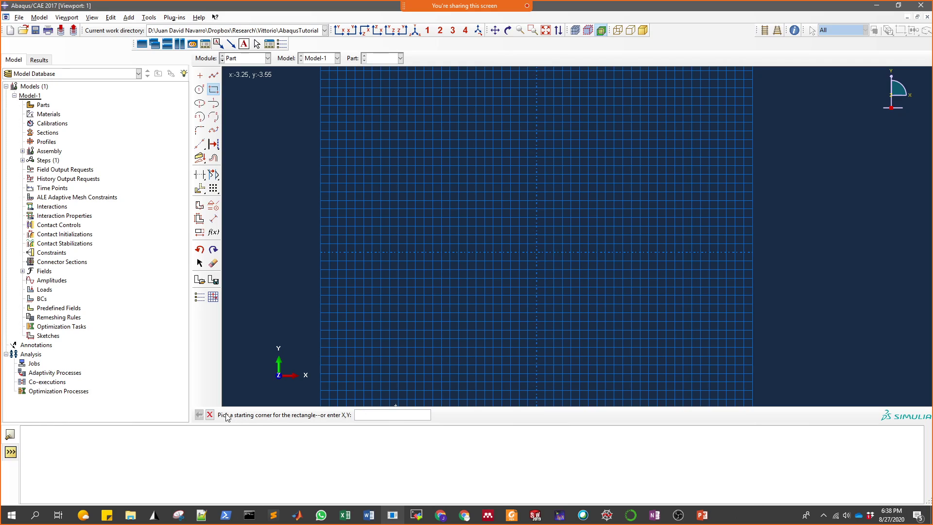
{"action": "left_click", "coordinate": [210, 414]}
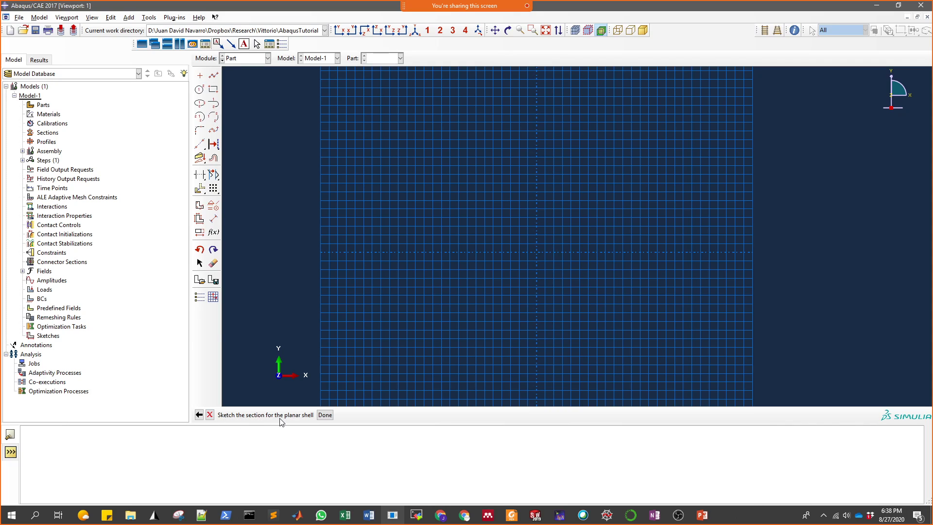
{"action": "left_click", "coordinate": [214, 89]}
{"action": "left_click", "coordinate": [366, 416]}
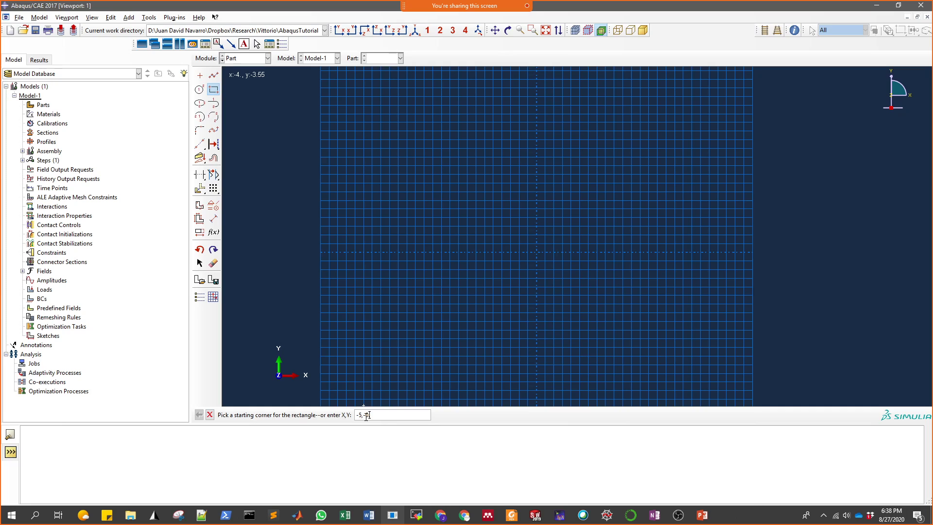
{"action": "key", "text": "Return"}
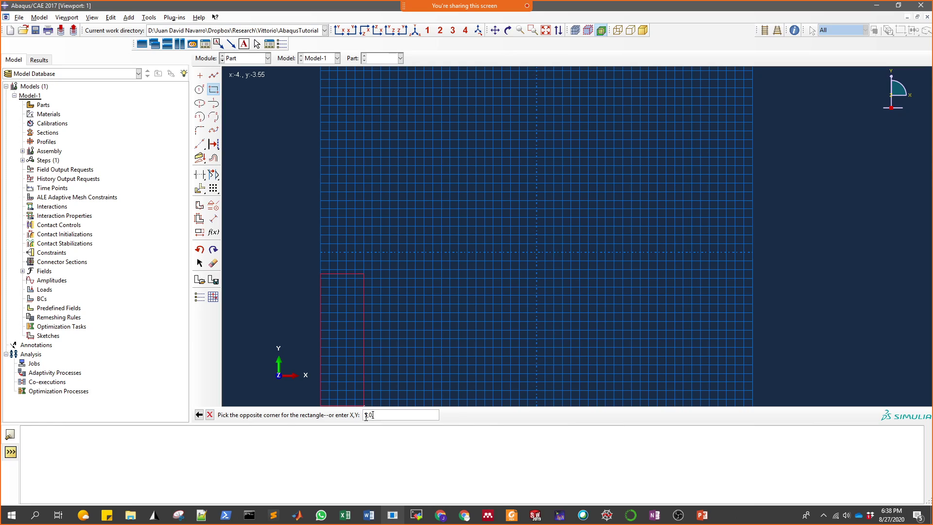
{"action": "key", "text": "Return"}
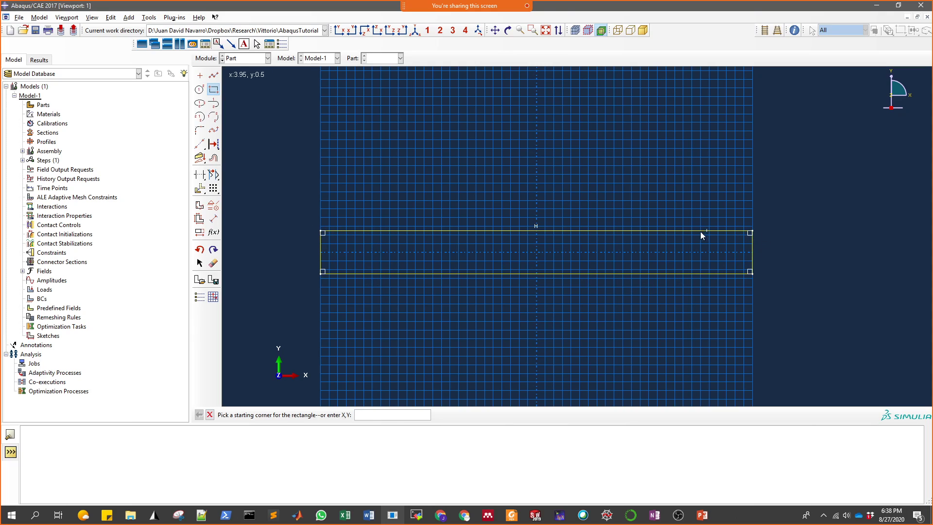
{"action": "key", "text": "Escape"}
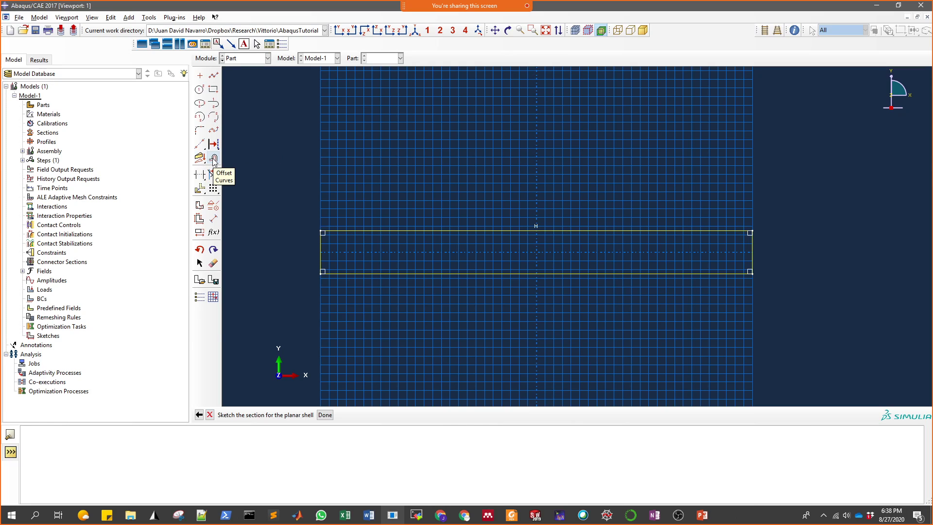
{"action": "left_click", "coordinate": [215, 206]}
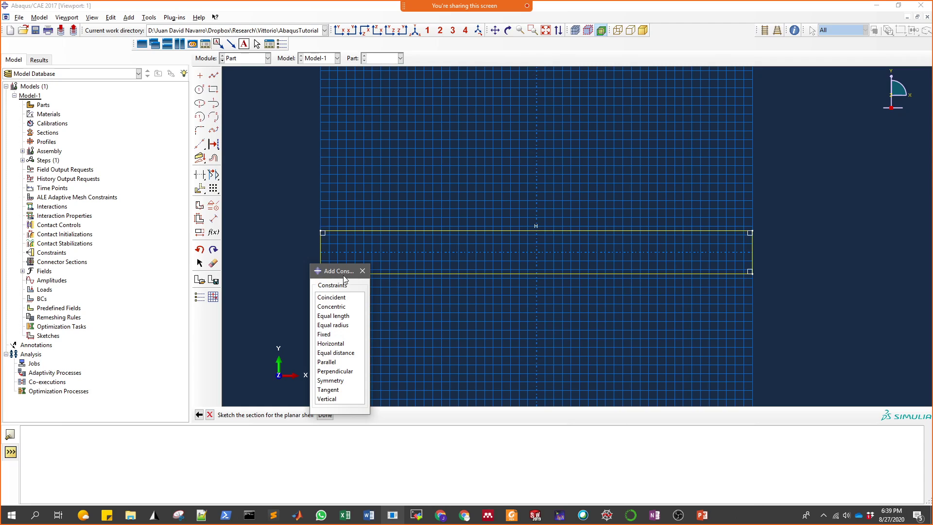
{"action": "left_click", "coordinate": [362, 270]}
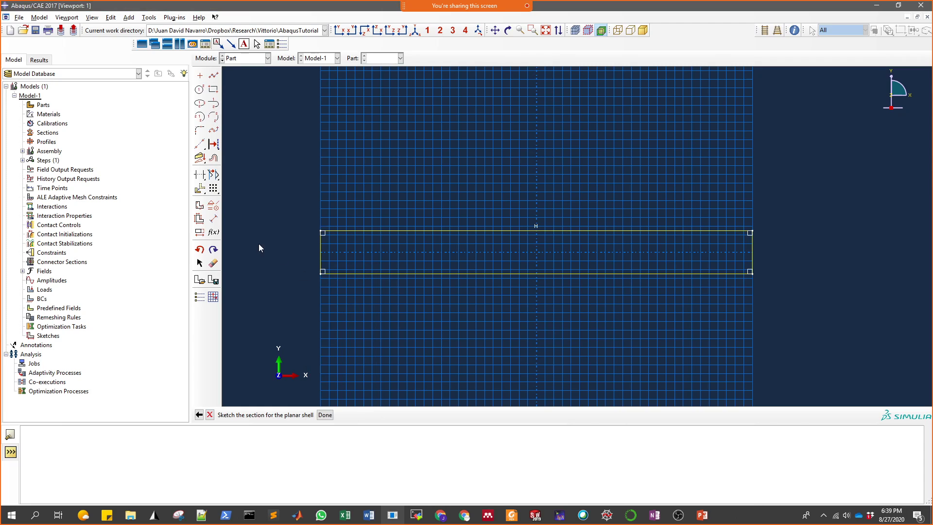
Dimension the rectangle's lower edge at 10 and its left edge at 1.1.
{"action": "left_click", "coordinate": [214, 220]}
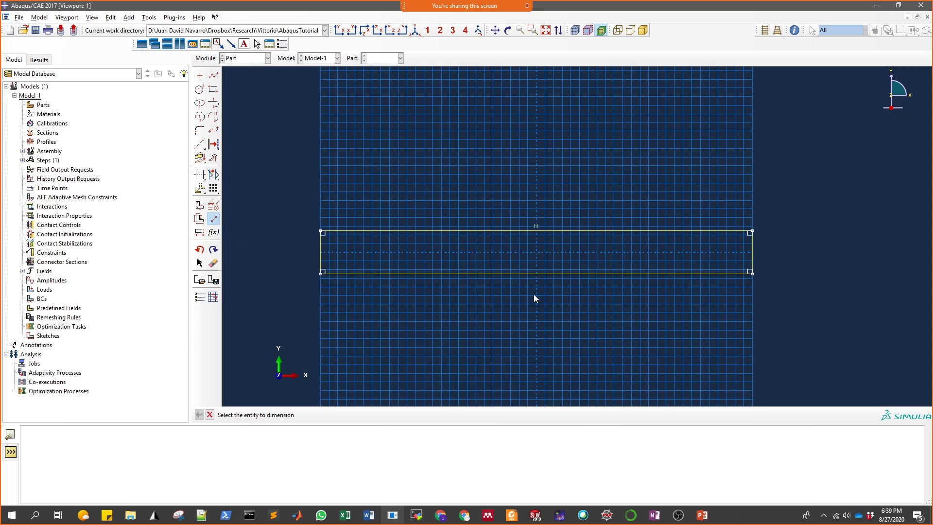
{"action": "left_click", "coordinate": [534, 273]}
{"action": "left_click", "coordinate": [509, 307]}
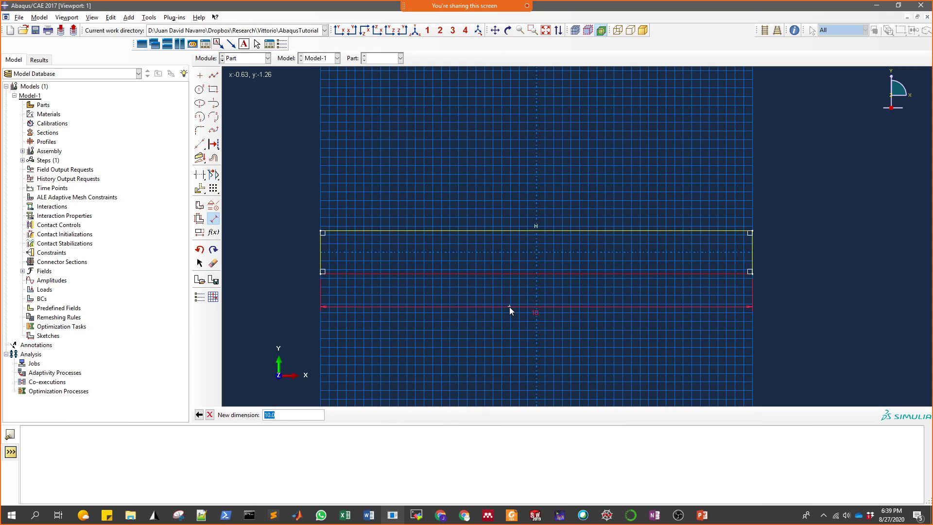
{"action": "key", "text": "Return"}
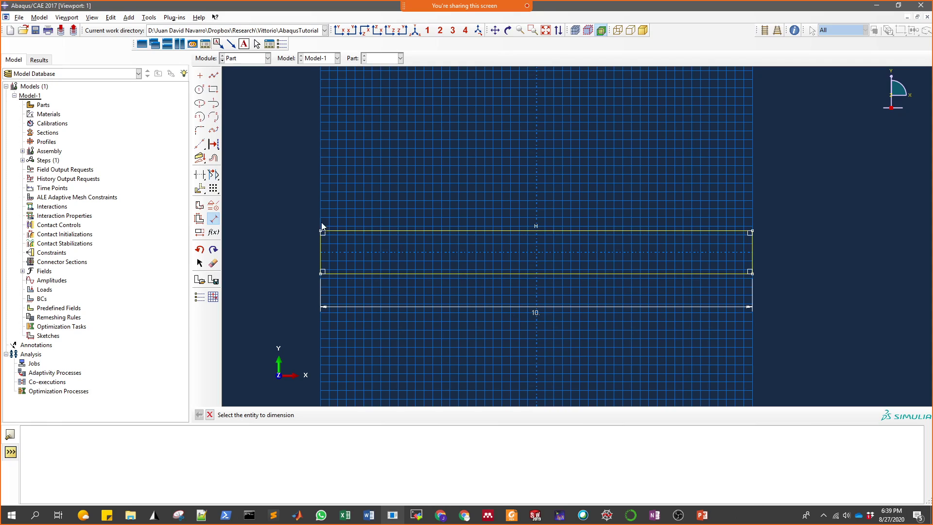
{"action": "left_click", "coordinate": [321, 252]}
{"action": "left_click", "coordinate": [283, 252]}
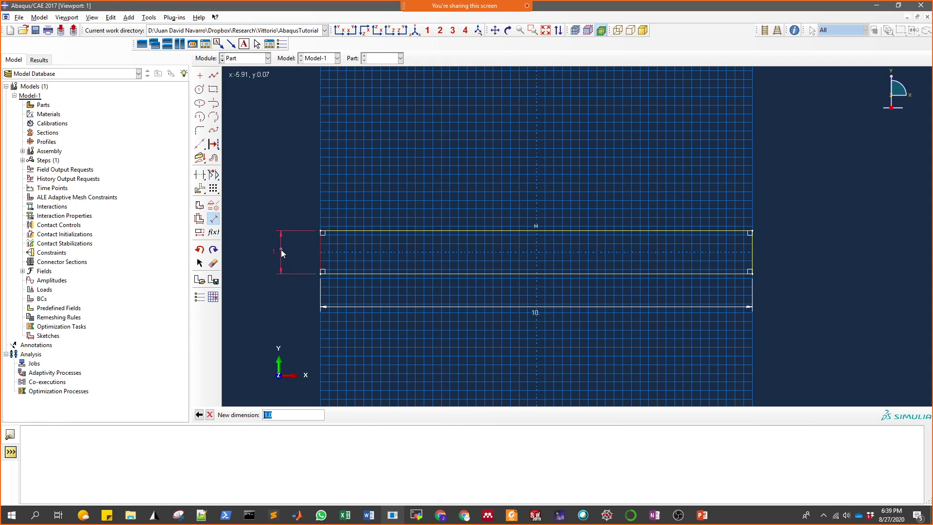
{"action": "type", "text": "1"}
{"action": "key", "text": "Return"}
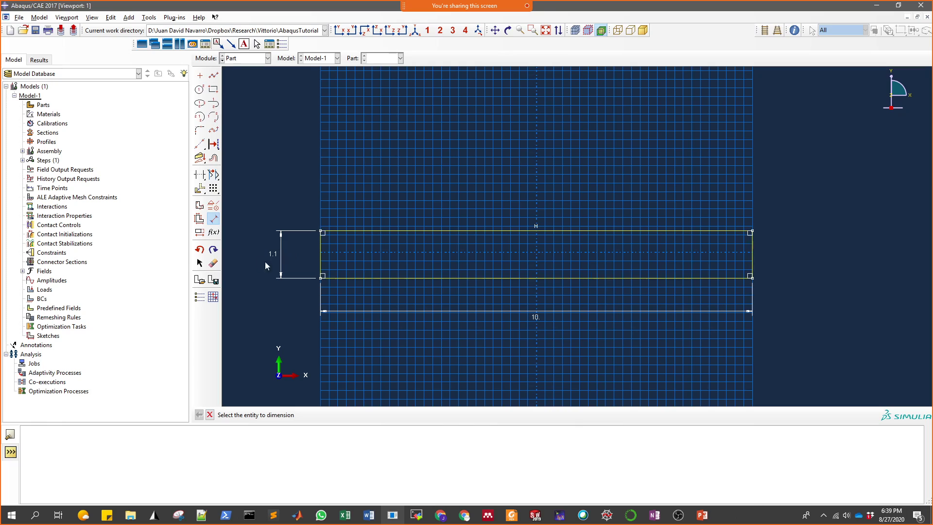
Edit the rectangle's height dimension and set its value to 1.
{"action": "left_click", "coordinate": [199, 234]}
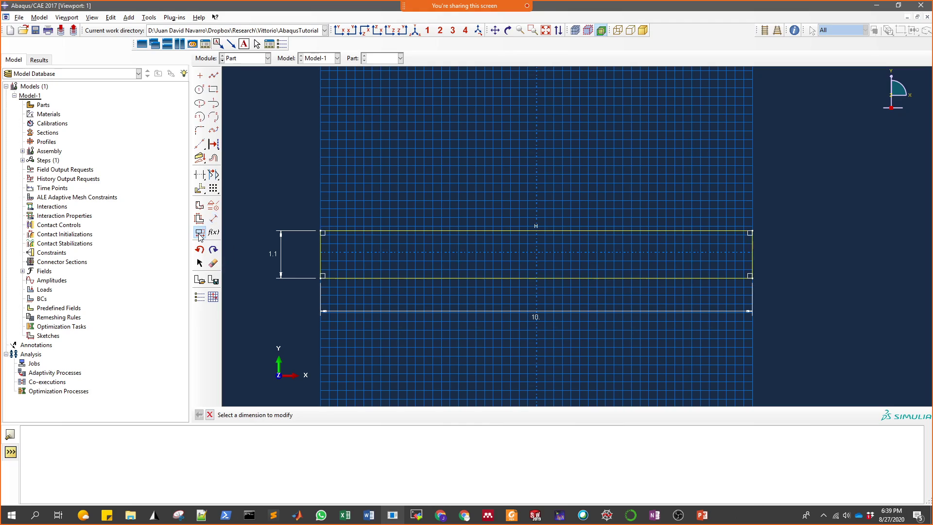
{"action": "left_click", "coordinate": [272, 255]}
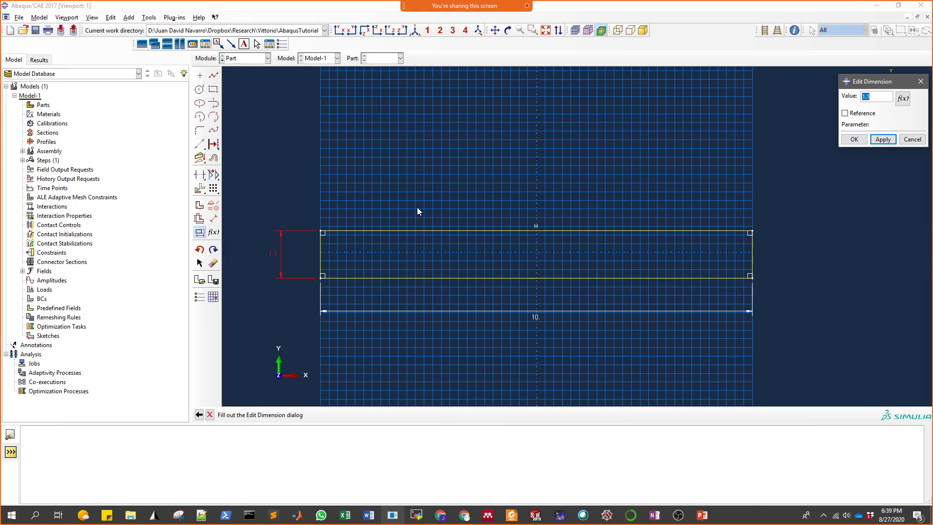
{"action": "left_click_drag", "start_coordinate": [862, 84], "coordinate": [454, 132]}
{"action": "left_click", "coordinate": [460, 131]}
{"action": "key", "text": "BackSpace"}
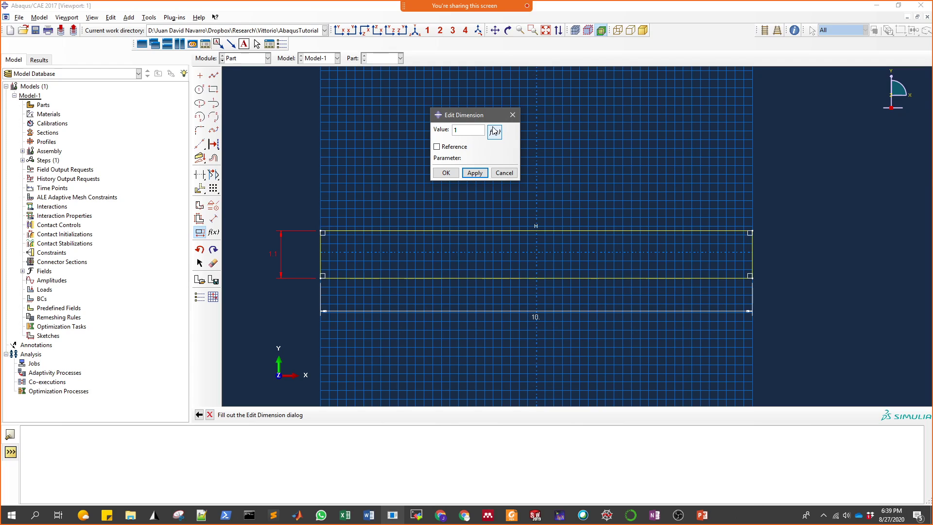
{"action": "left_click", "coordinate": [445, 173]}
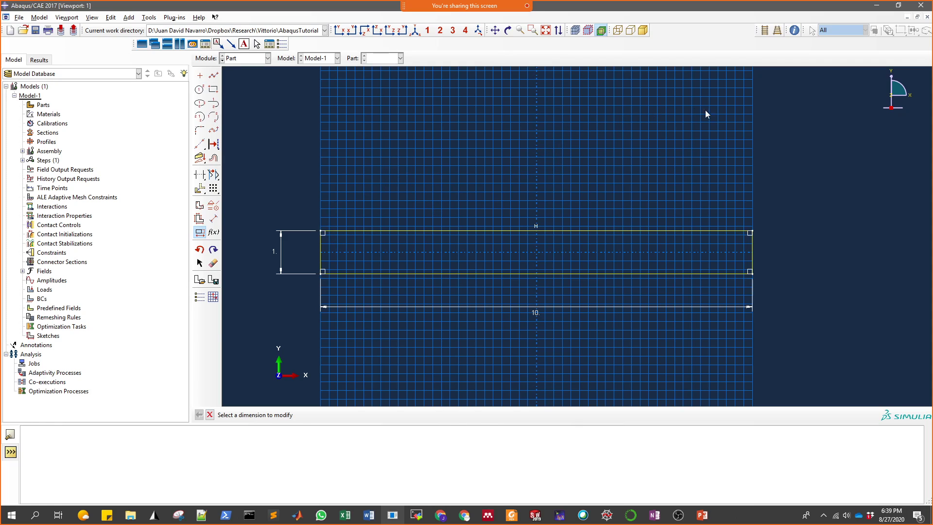
{"action": "left_click", "coordinate": [199, 263]}
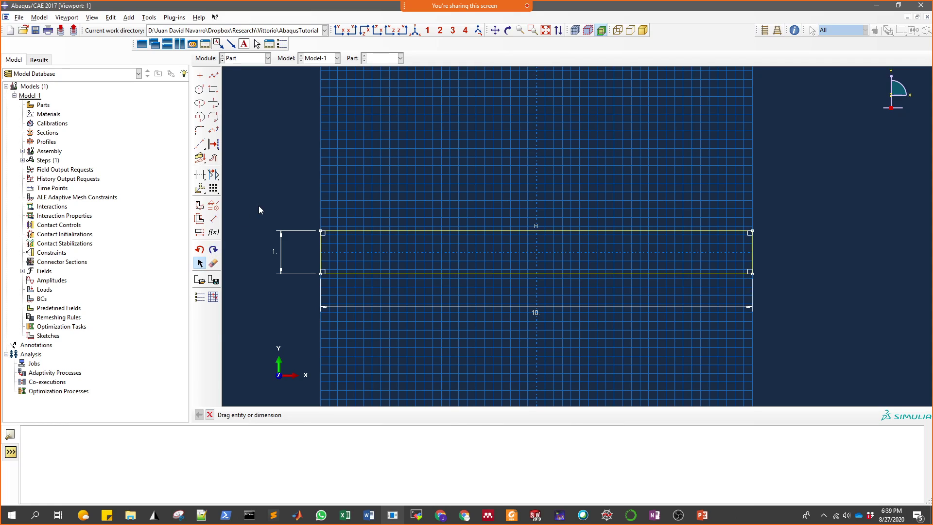
{"action": "left_click", "coordinate": [214, 206]}
{"action": "left_click", "coordinate": [366, 273]}
{"action": "left_click", "coordinate": [199, 263]}
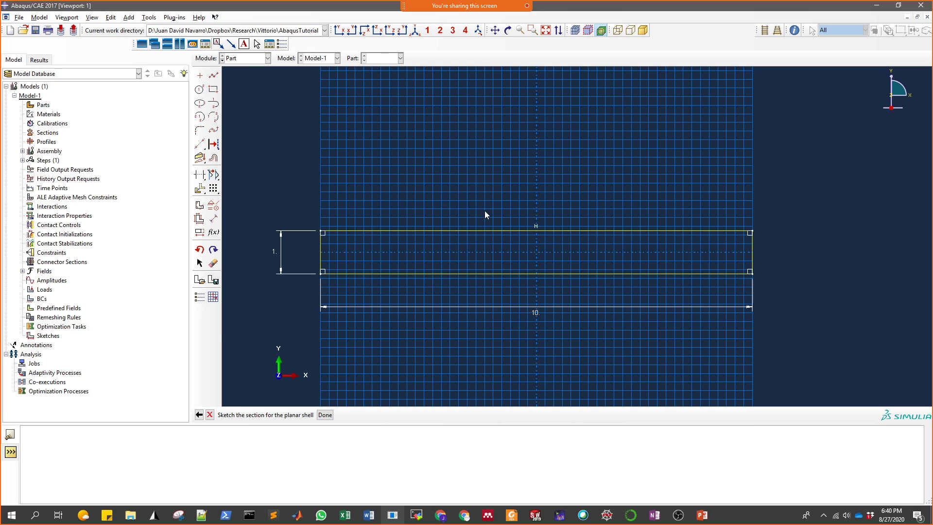
Zoom and rotate the view of the beam sketch, and restore the front XY view.
{"action": "scroll", "coordinate": [492, 213], "scroll_direction": "down", "scroll_amount": 2}
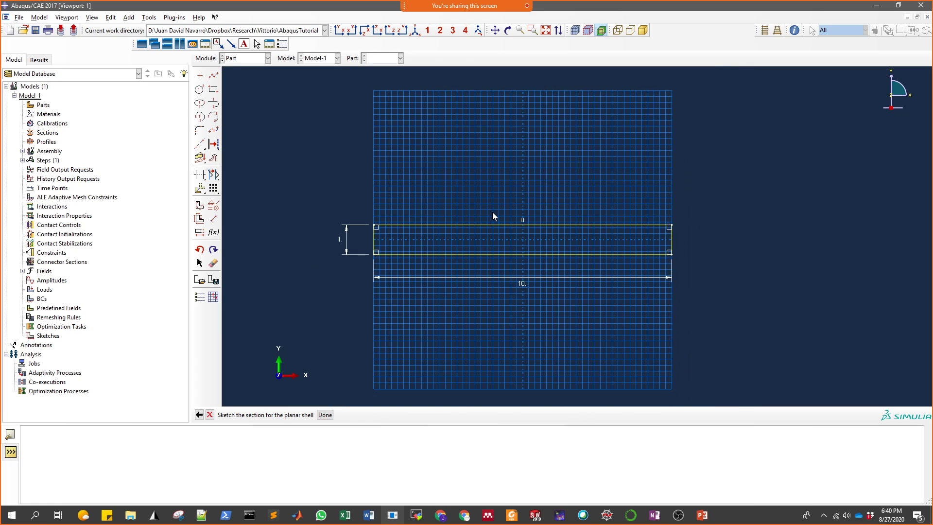
{"action": "scroll", "coordinate": [492, 213], "scroll_direction": "down", "scroll_amount": 3}
{"action": "scroll", "coordinate": [492, 215], "scroll_direction": "up", "scroll_amount": 4}
{"action": "scroll", "coordinate": [494, 216], "scroll_direction": "up", "scroll_amount": 1}
{"action": "mouse_move", "coordinate": [491, 202]}
{"action": "left_mouse_down", "text": "ctrl+alt"}
{"action": "mouse_move", "coordinate": [491, 160]}
{"action": "mouse_move", "coordinate": [474, 214]}
{"action": "mouse_move", "coordinate": [531, 190]}
{"action": "mouse_move", "coordinate": [504, 174]}
{"action": "mouse_move", "coordinate": [491, 263]}
{"action": "mouse_move", "coordinate": [562, 167]}
{"action": "mouse_move", "coordinate": [523, 213]}
{"action": "mouse_move", "coordinate": [472, 225]}
{"action": "left_mouse_up", "text": "ctrl+alt"}
{"action": "left_click_drag", "start_coordinate": [389, 191], "coordinate": [391, 187], "text": "ctrl+alt"}
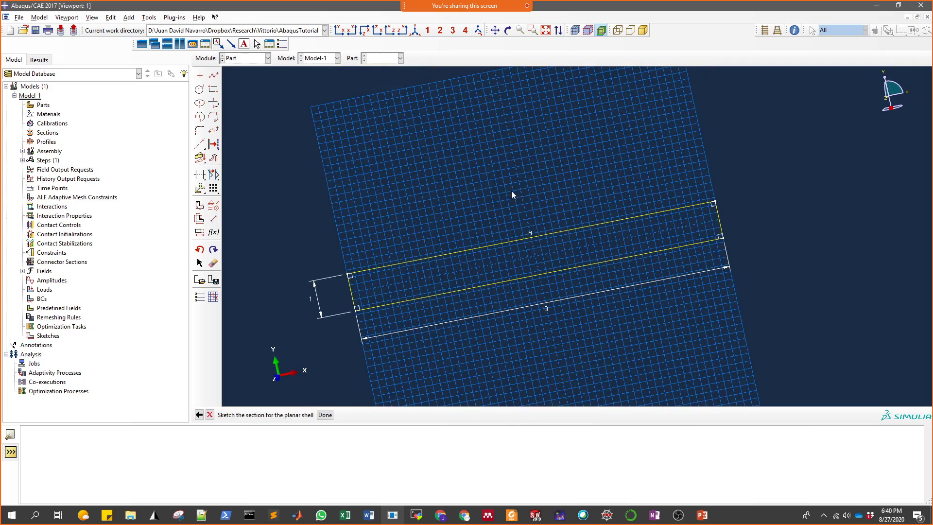
{"action": "mouse_move", "coordinate": [497, 188]}
{"action": "left_mouse_down", "text": "ctrl+alt"}
{"action": "mouse_move", "coordinate": [552, 129]}
{"action": "mouse_move", "coordinate": [412, 220]}
{"action": "mouse_move", "coordinate": [432, 199]}
{"action": "left_mouse_up", "text": "ctrl+alt"}
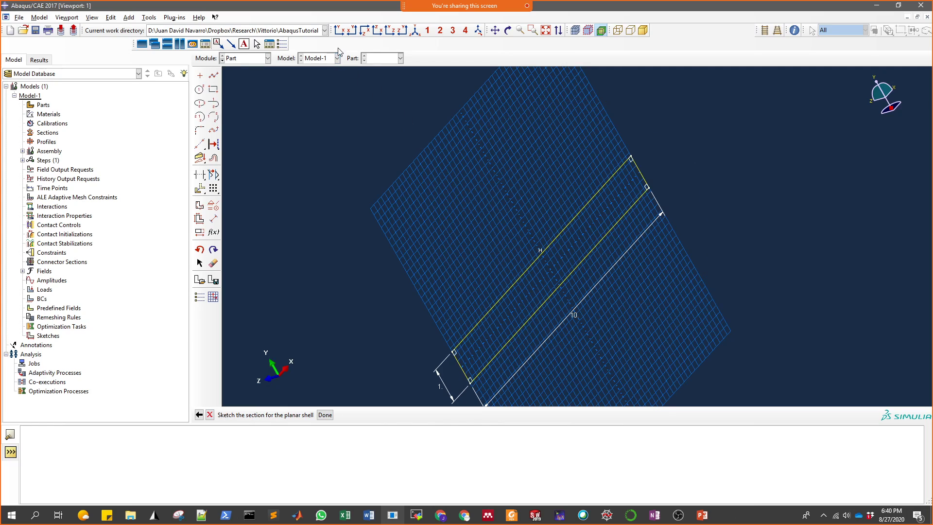
{"action": "left_click", "coordinate": [339, 33]}
Fit the sketch to the viewport and box-zoom around the dimensioned rectangle.
{"action": "scroll", "coordinate": [660, 220], "scroll_direction": "up", "scroll_amount": 5}
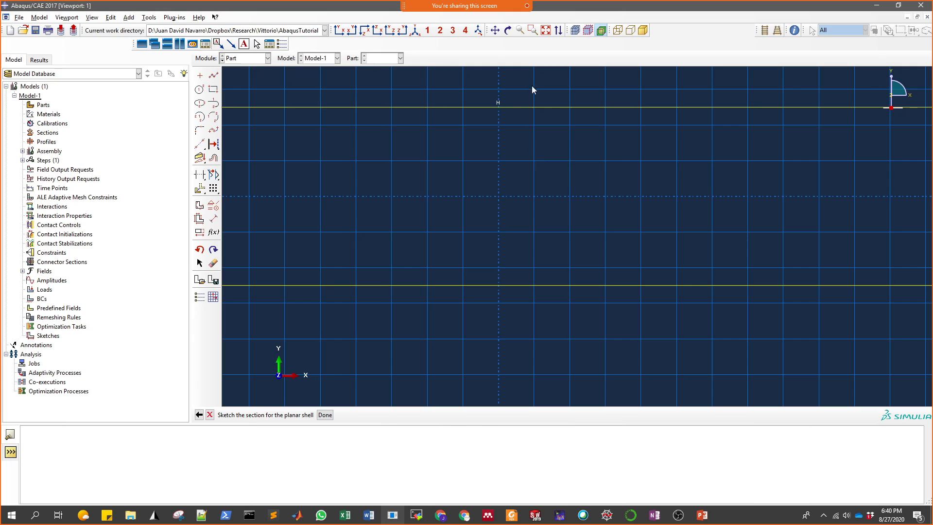
{"action": "left_click", "coordinate": [546, 31]}
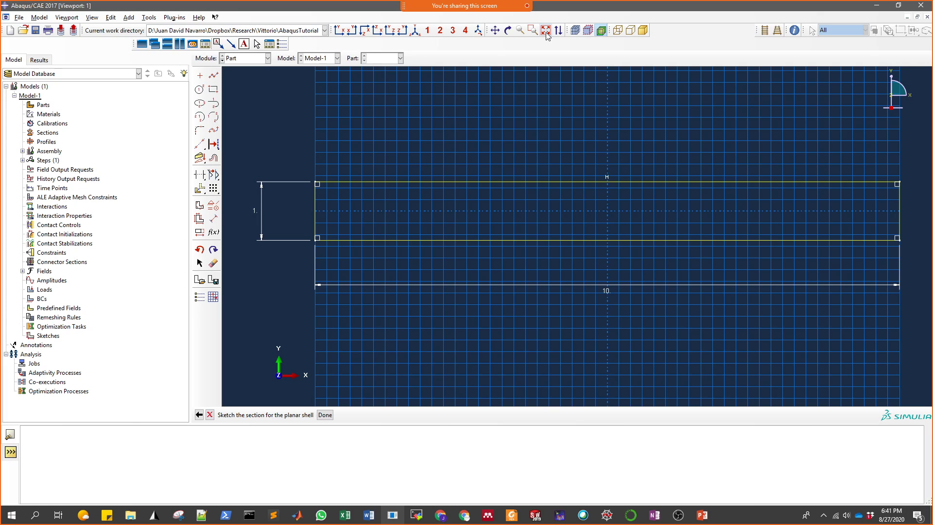
{"action": "scroll", "coordinate": [606, 293], "scroll_direction": "up", "scroll_amount": 5}
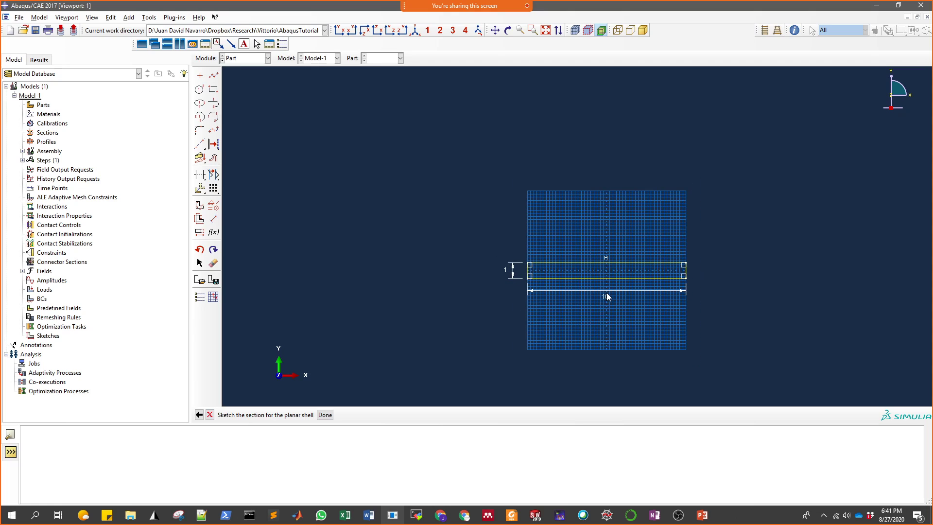
{"action": "scroll", "coordinate": [613, 303], "scroll_direction": "up", "scroll_amount": 2}
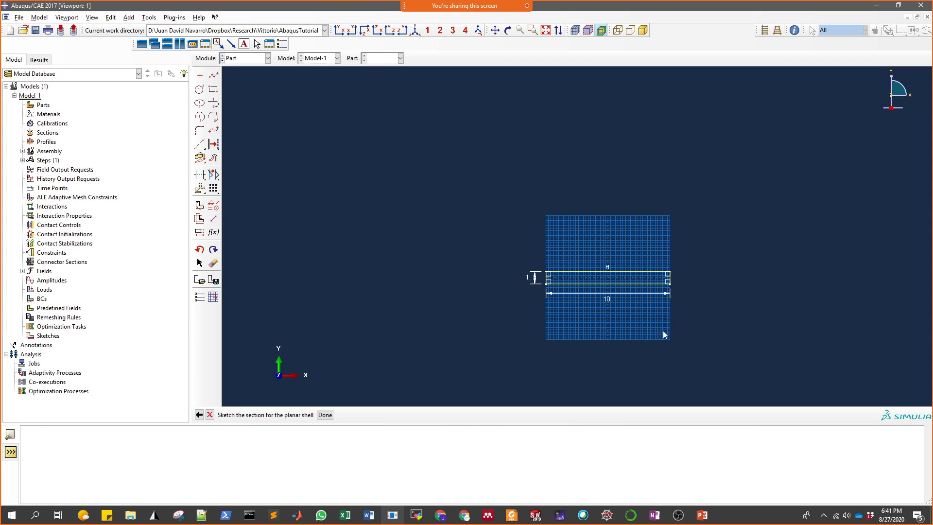
{"action": "left_click", "coordinate": [532, 33]}
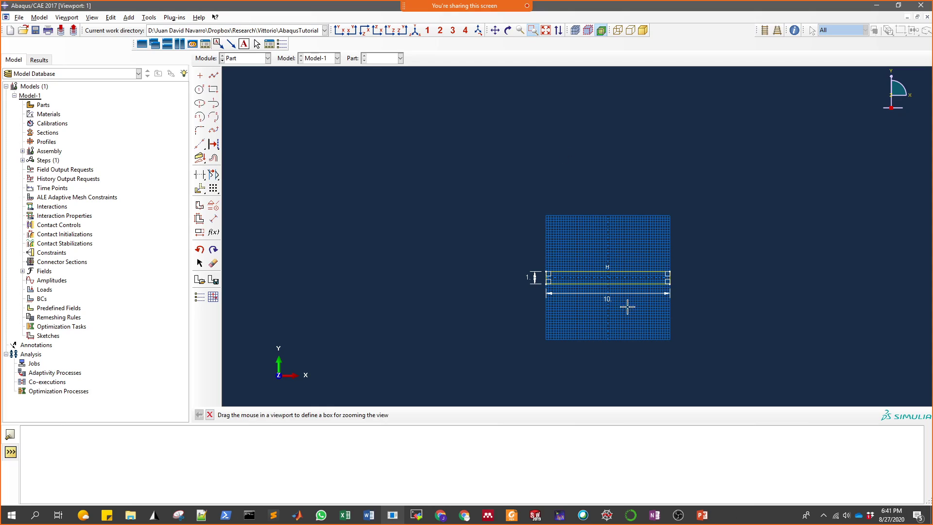
{"action": "mouse_move", "coordinate": [512, 253]}
{"action": "left_mouse_down"}
{"action": "mouse_move", "coordinate": [583, 294]}
{"action": "mouse_move", "coordinate": [698, 310]}
{"action": "left_mouse_up"}
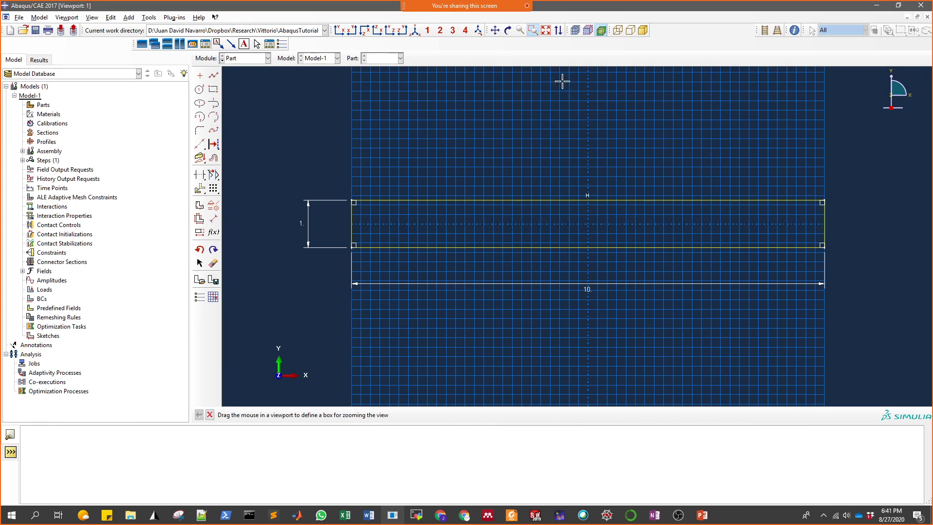
{"action": "left_click", "coordinate": [534, 32]}
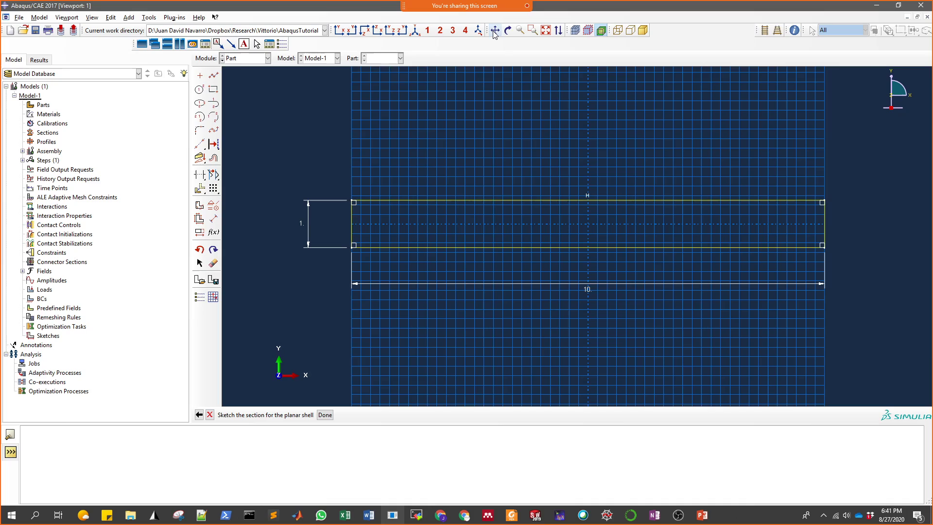
Pan and rotate the sketch with the view tools, and reapply the front XY view.
{"action": "left_click", "coordinate": [494, 33]}
{"action": "mouse_move", "coordinate": [664, 125]}
{"action": "left_mouse_down"}
{"action": "mouse_move", "coordinate": [604, 146]}
{"action": "mouse_move", "coordinate": [499, 115]}
{"action": "mouse_move", "coordinate": [777, 149]}
{"action": "mouse_move", "coordinate": [552, 206]}
{"action": "mouse_move", "coordinate": [505, 167]}
{"action": "mouse_move", "coordinate": [733, 119]}
{"action": "mouse_move", "coordinate": [704, 129]}
{"action": "mouse_move", "coordinate": [671, 176]}
{"action": "left_mouse_up"}
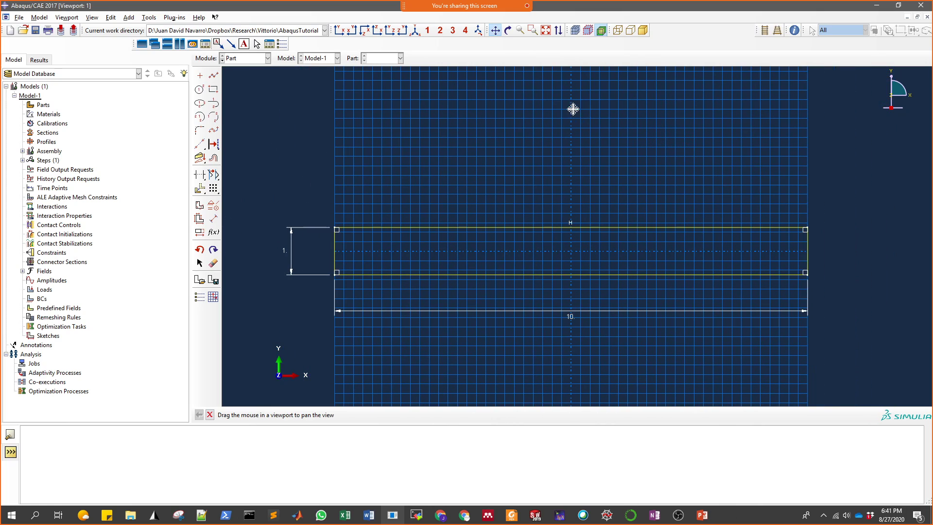
{"action": "left_click", "coordinate": [507, 32]}
{"action": "mouse_move", "coordinate": [645, 150]}
{"action": "left_mouse_down"}
{"action": "mouse_move", "coordinate": [576, 194]}
{"action": "mouse_move", "coordinate": [512, 214]}
{"action": "mouse_move", "coordinate": [554, 204]}
{"action": "mouse_move", "coordinate": [543, 234]}
{"action": "left_mouse_up"}
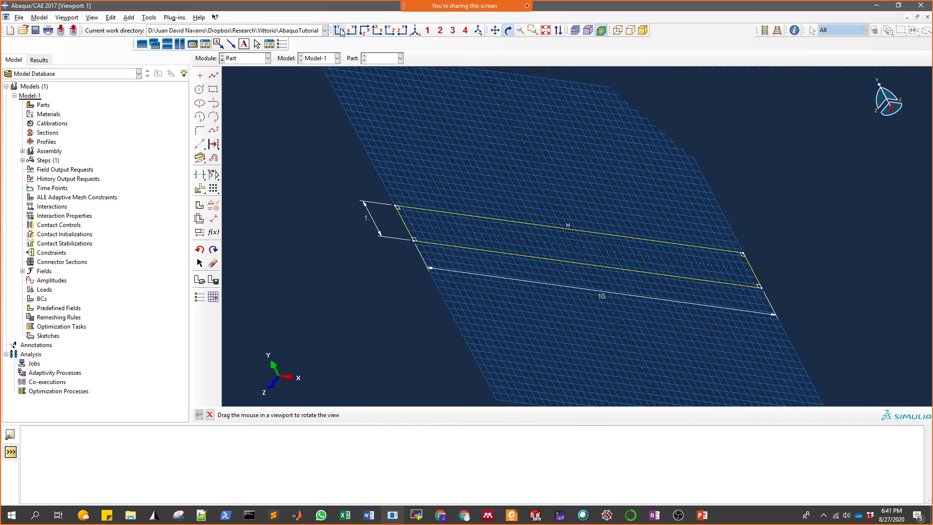
{"action": "left_click", "coordinate": [340, 30]}
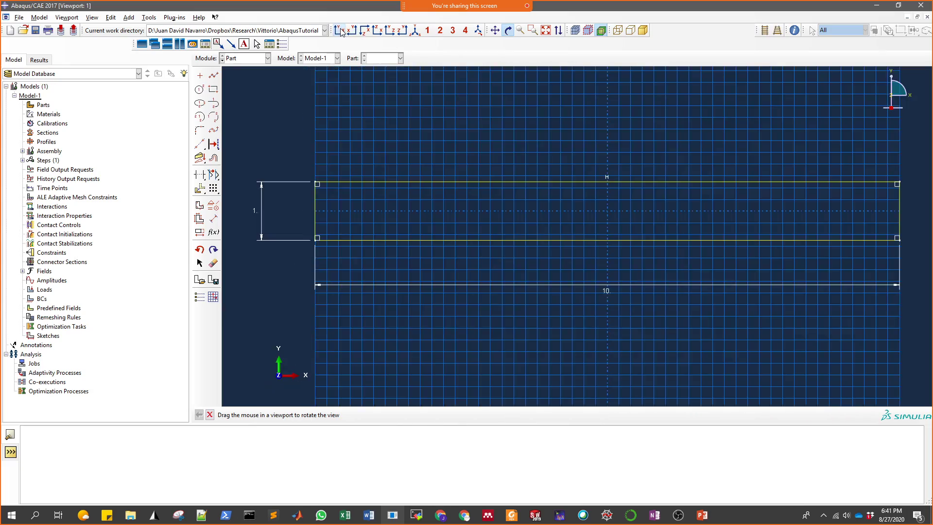
{"action": "left_click", "coordinate": [508, 31]}
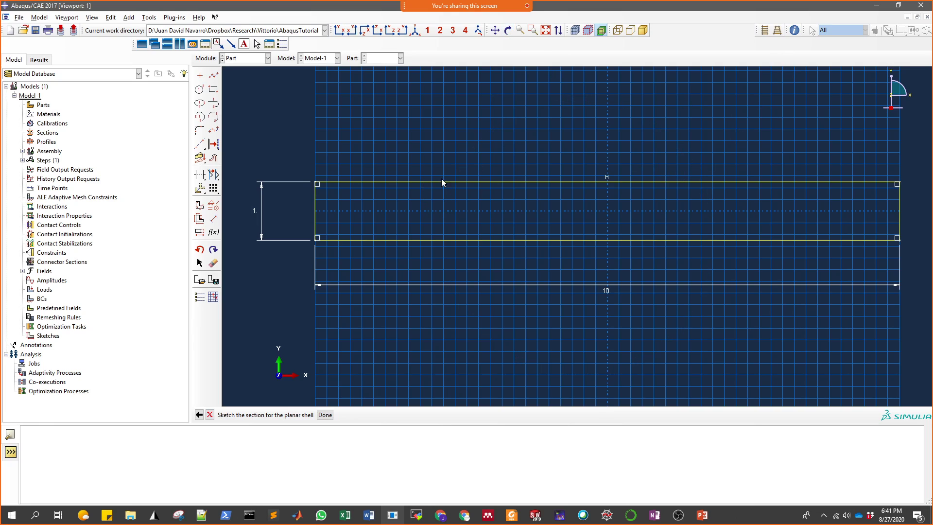
Finish the section sketch to create the Beam part, and switch to Foxit Reader to consult the cantilever beam formulas.
{"action": "left_click", "coordinate": [324, 414]}
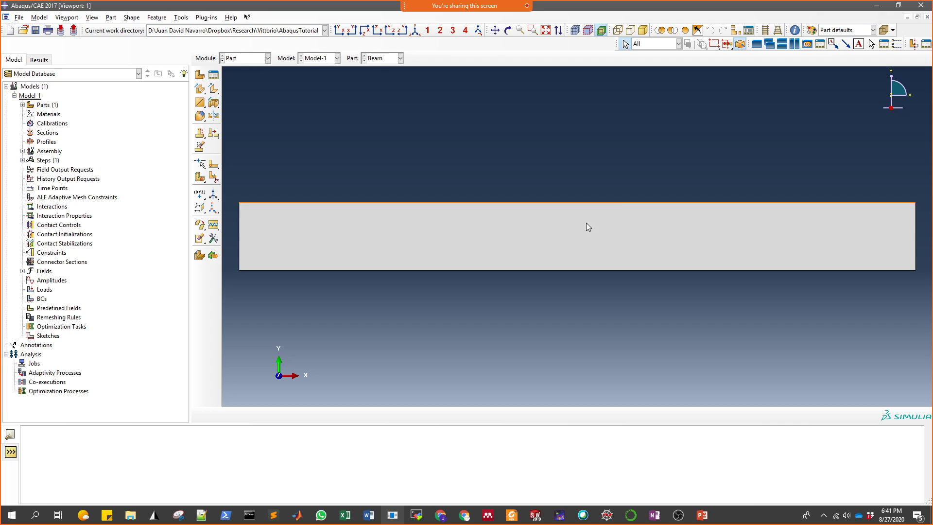
{"action": "left_click", "coordinate": [511, 514]}
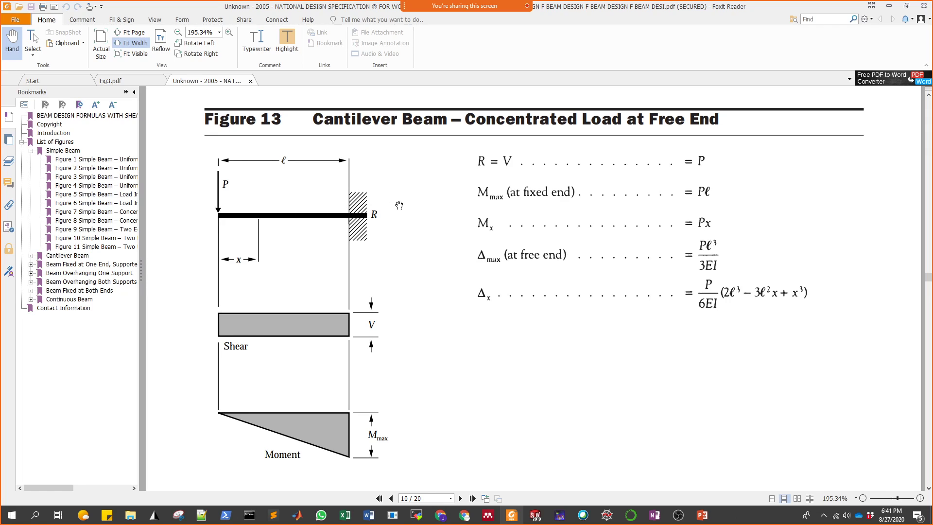
Switch back to Abaqus/CAE and look over the list of available modules.
{"action": "left_click", "coordinate": [893, 8]}
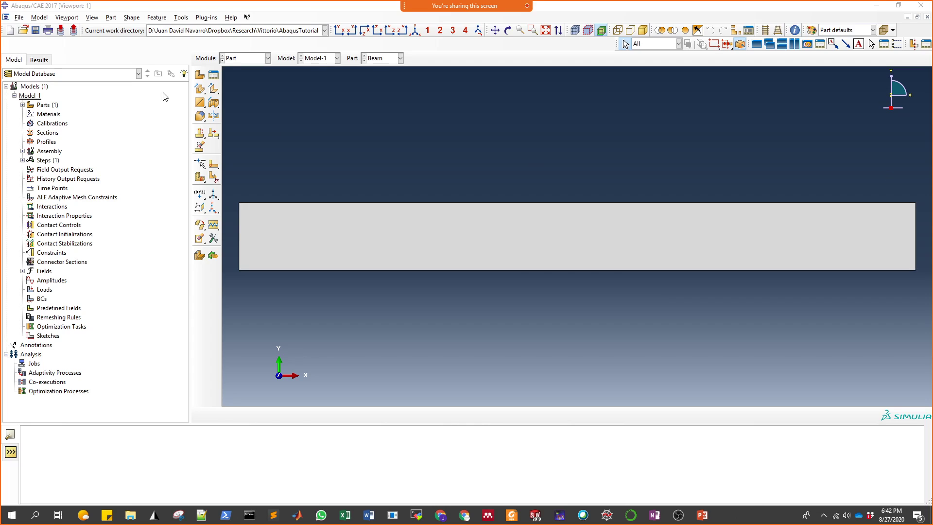
{"action": "left_click", "coordinate": [267, 61]}
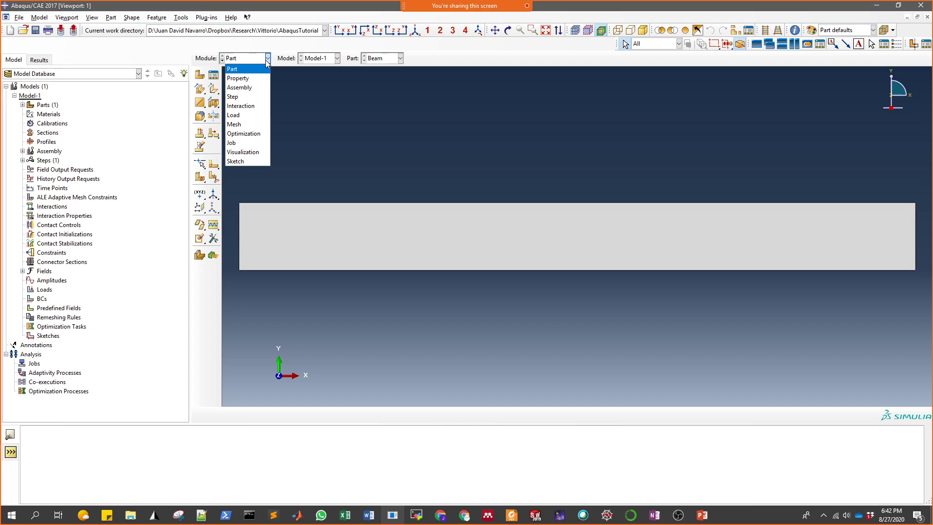
{"action": "left_click", "coordinate": [338, 105]}
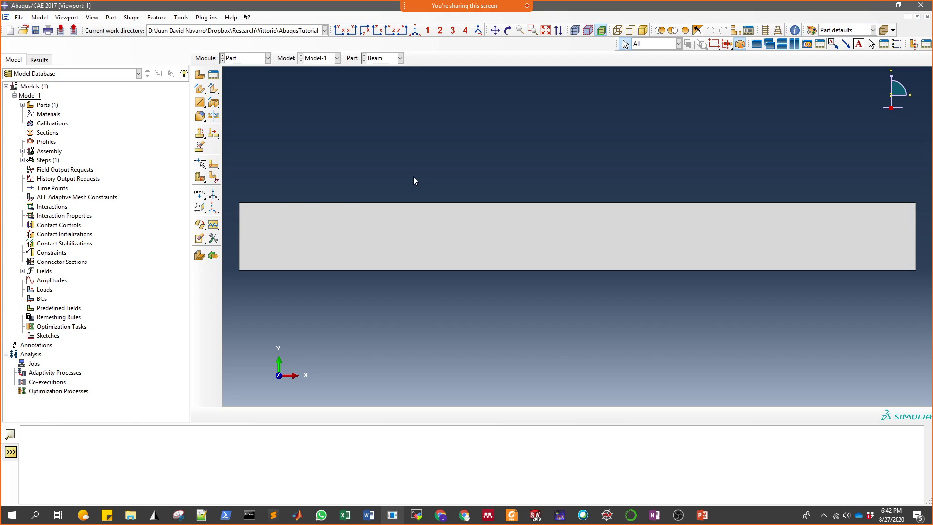
Partition the beam face by sketching a horizontal line along its mid-height from one end to the other.
{"action": "left_click", "coordinate": [215, 177]}
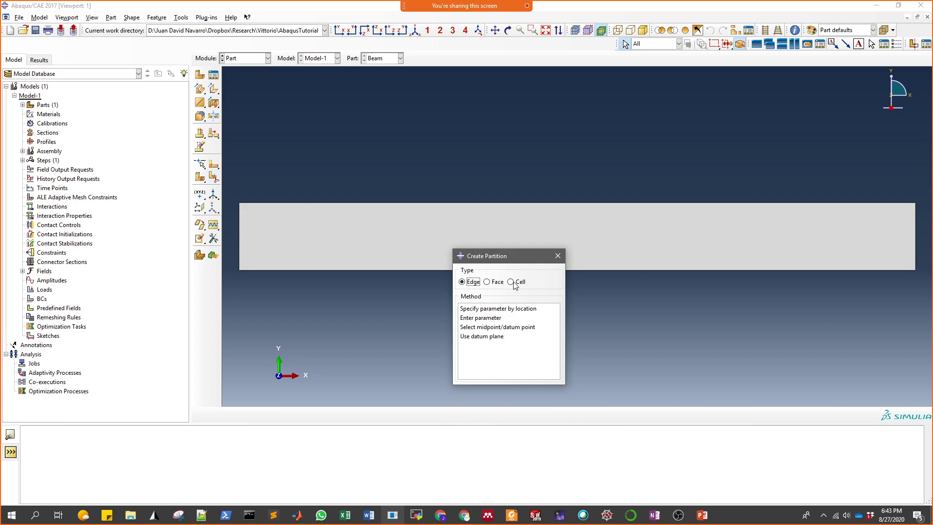
{"action": "left_click", "coordinate": [486, 283]}
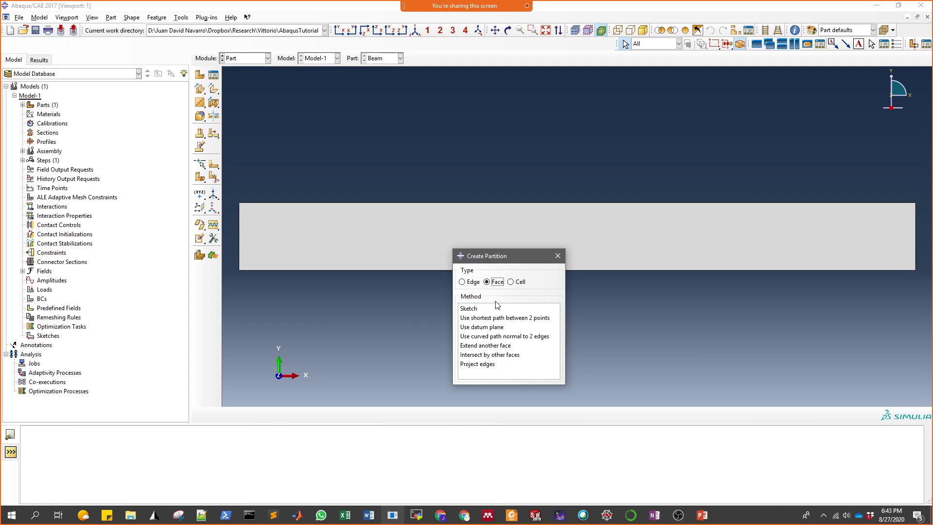
{"action": "left_click", "coordinate": [469, 309]}
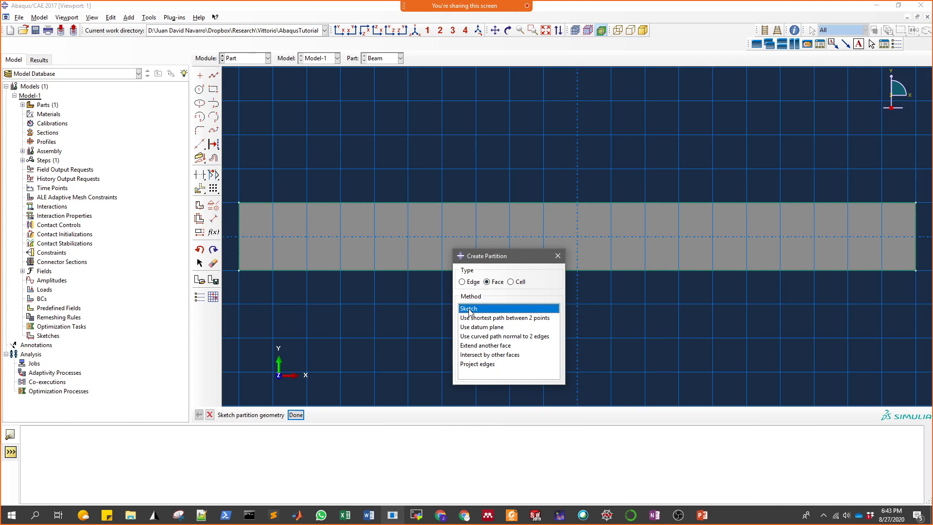
{"action": "left_click", "coordinate": [213, 76]}
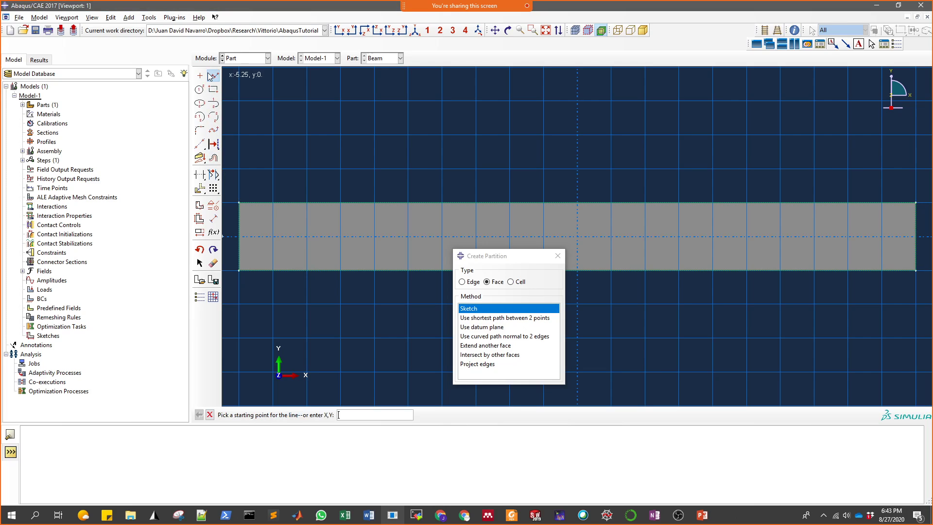
{"action": "left_click", "coordinate": [238, 237]}
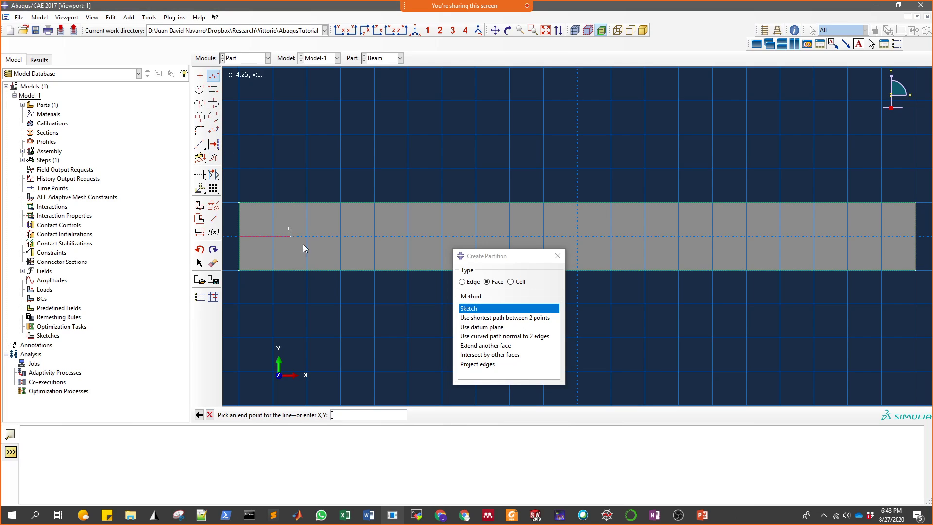
{"action": "left_click", "coordinate": [915, 237]}
{"action": "middle_click", "coordinate": [579, 328]}
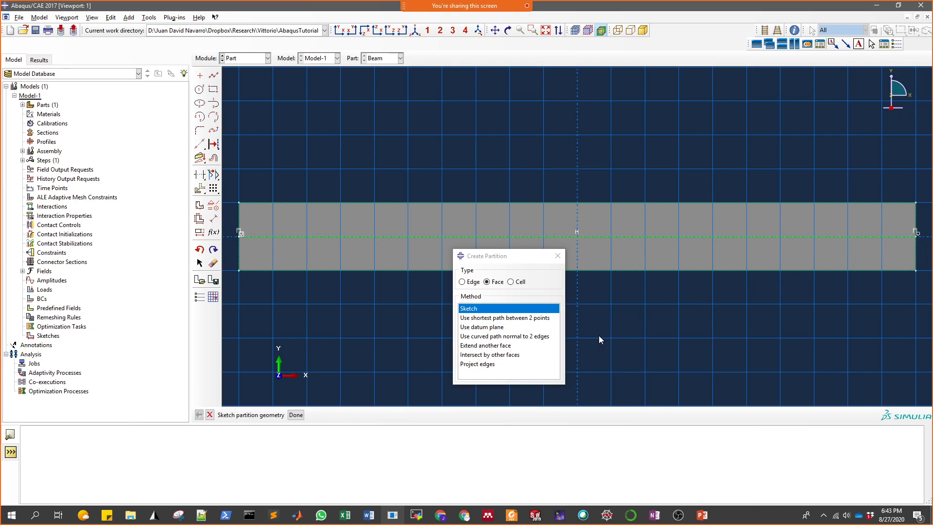
{"action": "middle_click", "coordinate": [608, 339]}
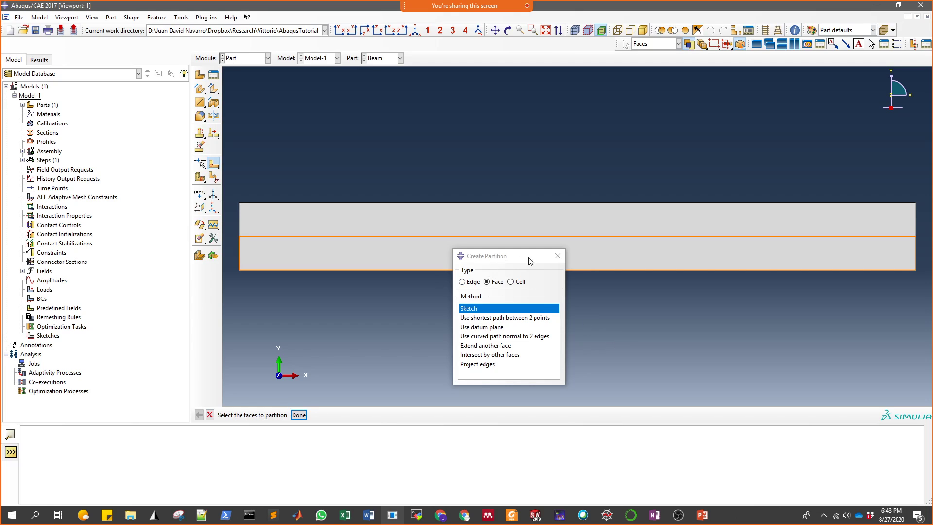
{"action": "left_click", "coordinate": [558, 255]}
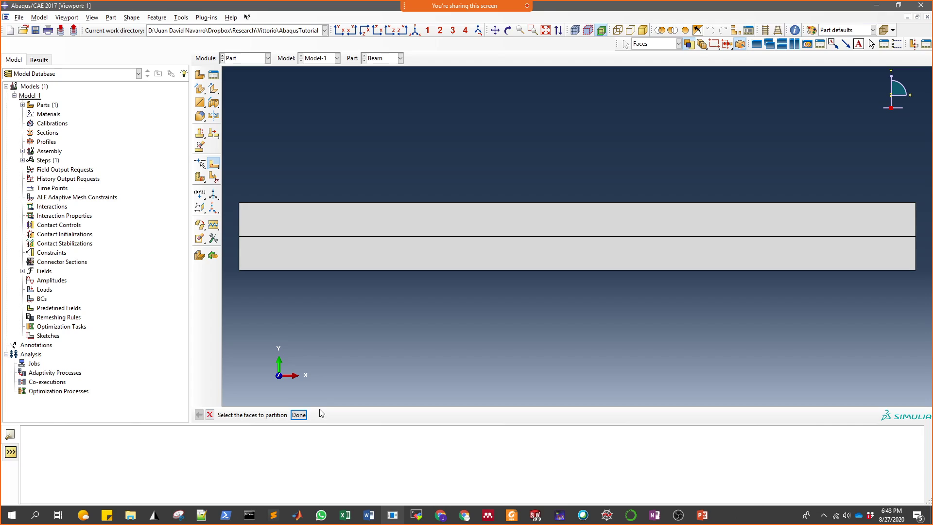
{"action": "left_click", "coordinate": [210, 414]}
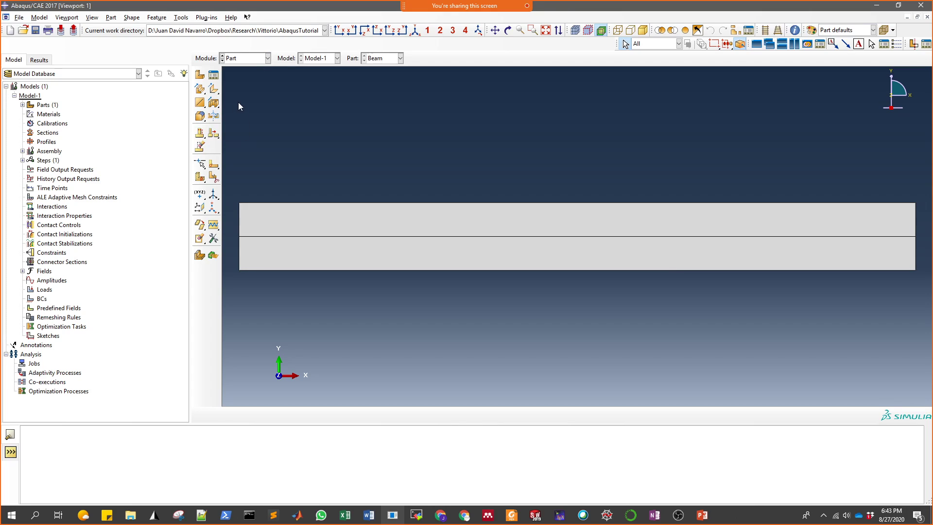
Switch to the Property module for the Beam part.
{"action": "left_click", "coordinate": [268, 59]}
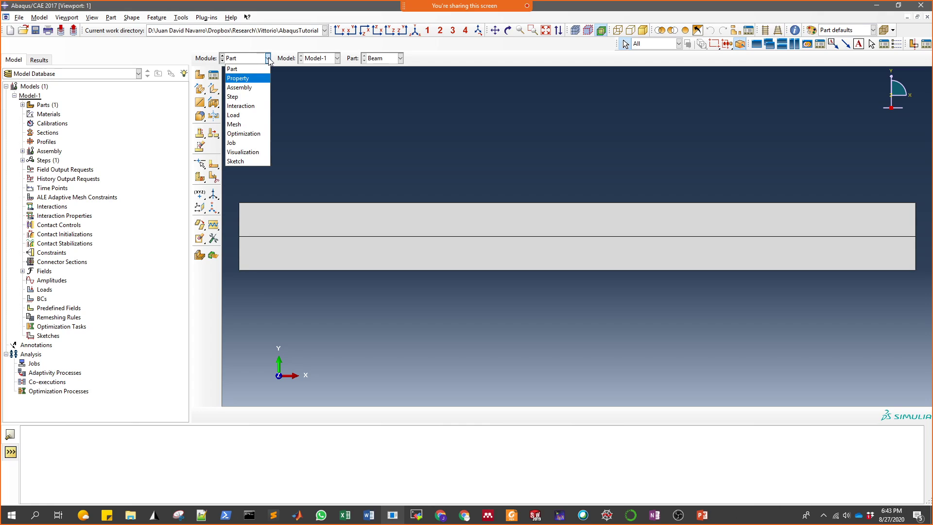
{"action": "left_click", "coordinate": [243, 88]}
{"action": "left_click", "coordinate": [267, 59]}
{"action": "left_click", "coordinate": [257, 79]}
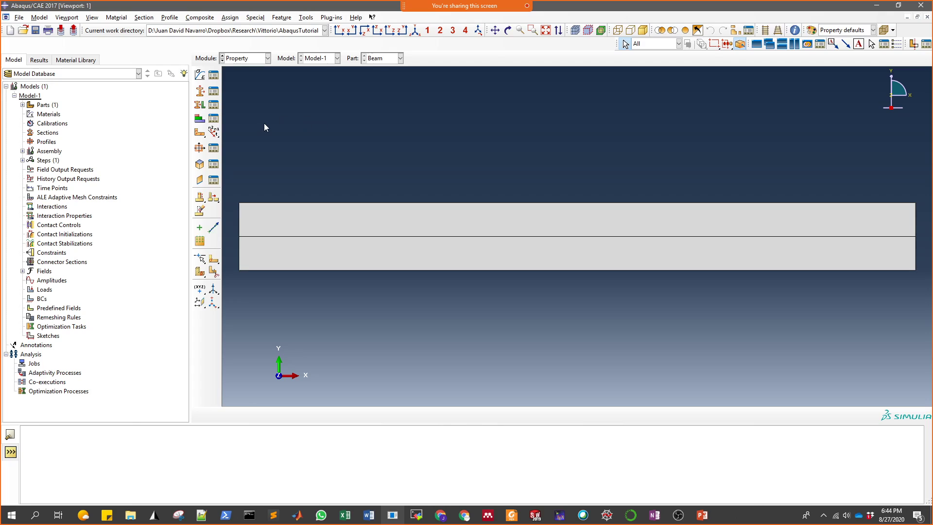
Start a new material named Material-1 and review its General, Mechanical, Thermal, Electrical/Magnetic and Other behavior options.
{"action": "left_click", "coordinate": [201, 76]}
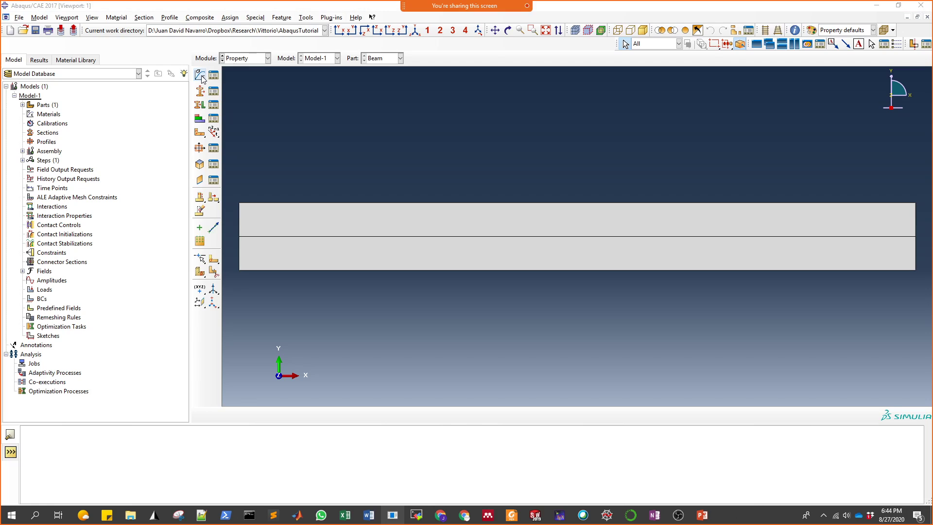
{"action": "left_click_drag", "start_coordinate": [608, 125], "coordinate": [529, 83]}
{"action": "left_click", "coordinate": [387, 100]}
{"action": "left_click_drag", "start_coordinate": [387, 100], "coordinate": [335, 101]}
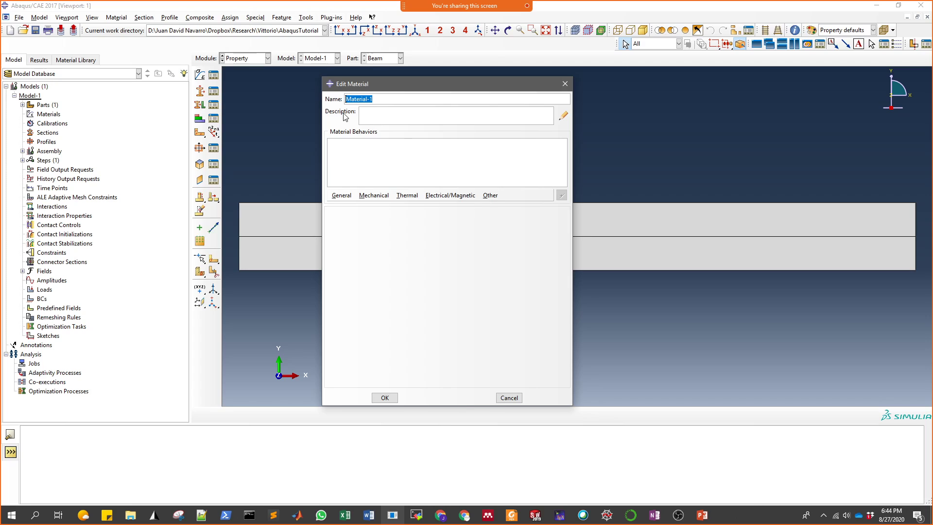
{"action": "left_click", "coordinate": [347, 199]}
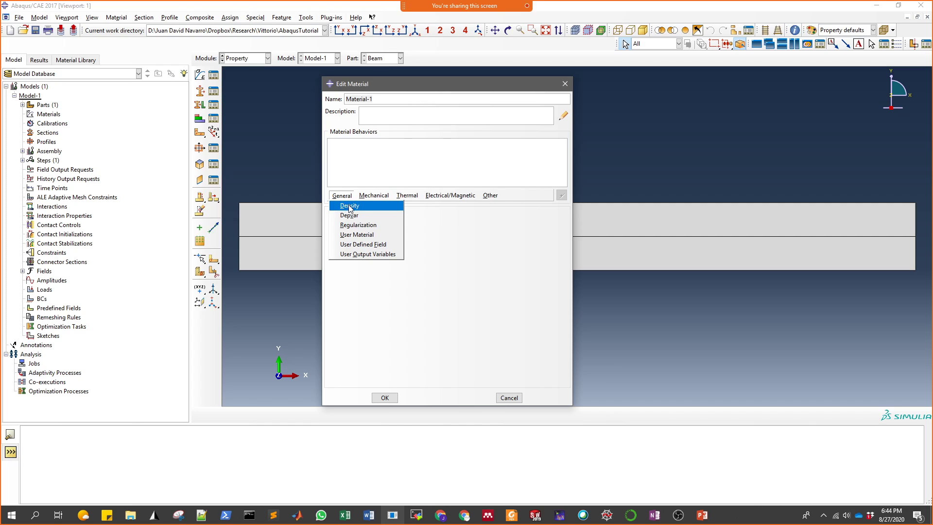
{"action": "left_click", "coordinate": [374, 195]}
{"action": "mouse_move", "coordinate": [416, 209]}
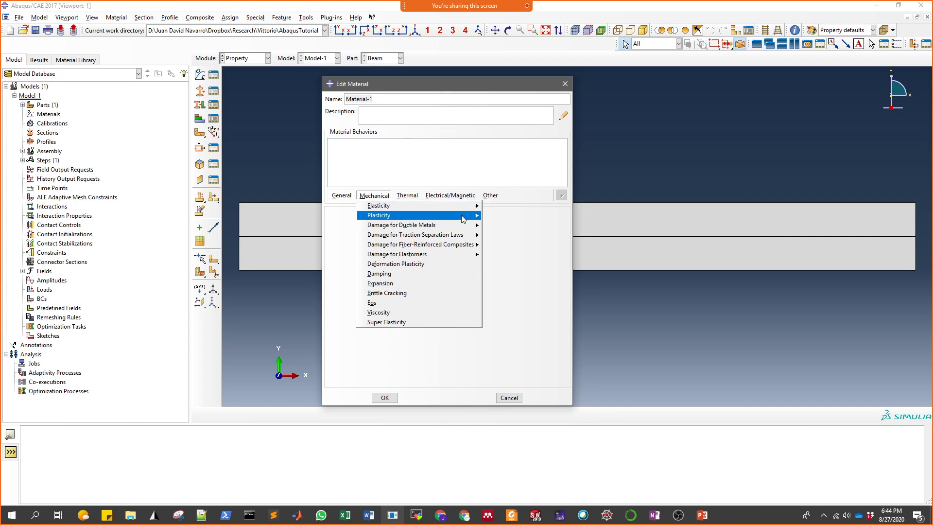
{"action": "mouse_move", "coordinate": [402, 195]}
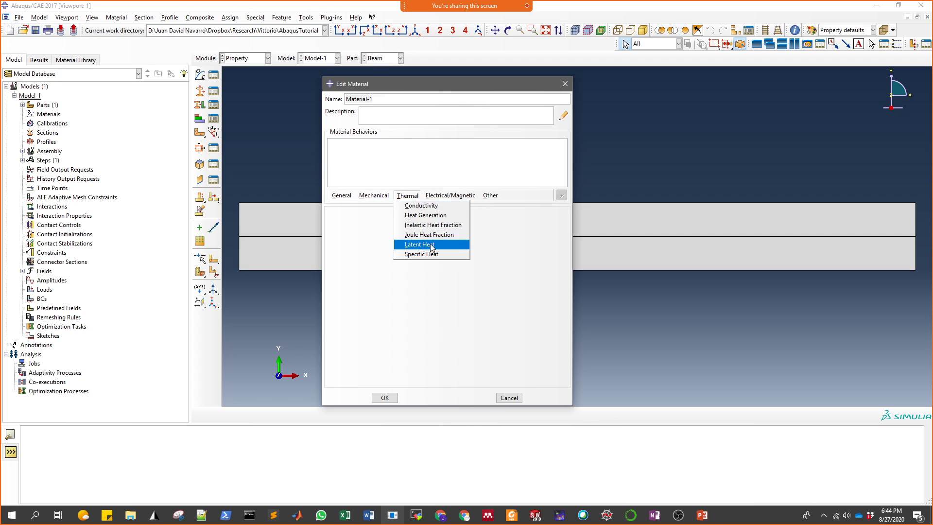
{"action": "mouse_move", "coordinate": [442, 195]}
{"action": "mouse_move", "coordinate": [494, 196]}
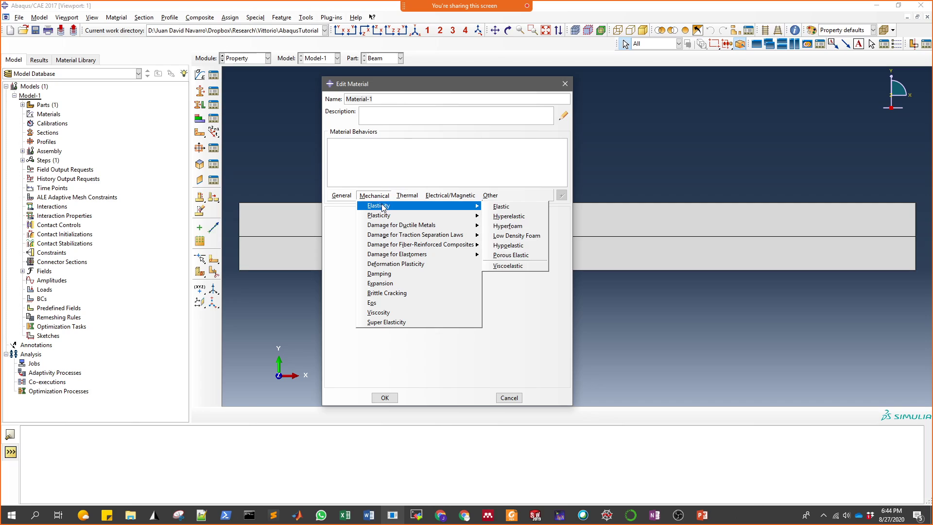
Give Material-1 isotropic elastic behavior with Young's modulus 200e6 and Poisson's ratio 0.3, and save the material.
{"action": "left_click", "coordinate": [504, 207]}
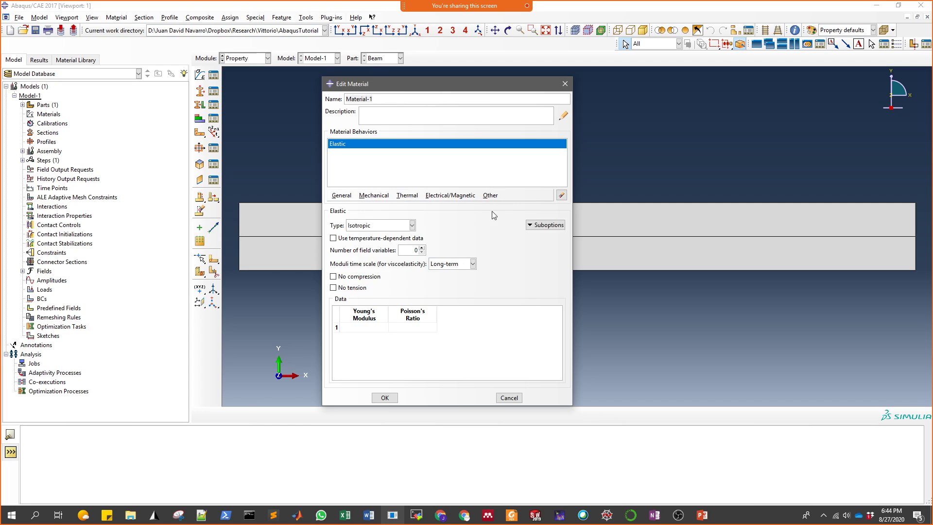
{"action": "left_click", "coordinate": [412, 327]}
{"action": "type", "text": "0.3"}
{"action": "left_click", "coordinate": [364, 327]}
{"action": "type", "text": "200e6"}
{"action": "left_click", "coordinate": [384, 398]}
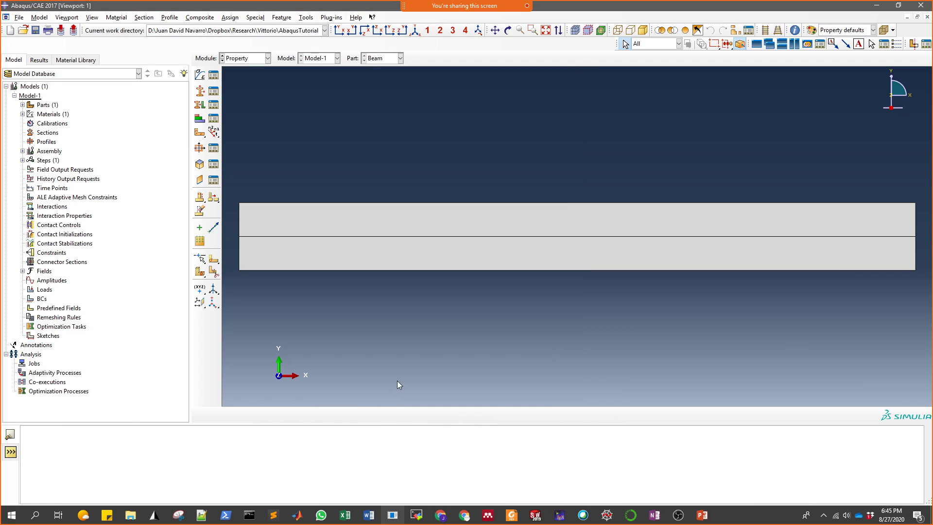
Review the management options for Material-1 in the Material Manager and close it.
{"action": "left_click", "coordinate": [214, 77]}
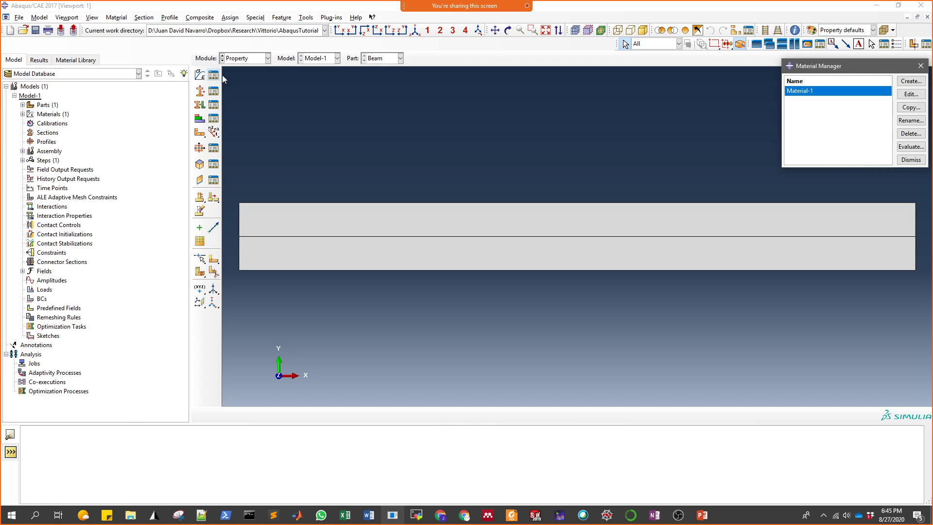
{"action": "left_click_drag", "start_coordinate": [854, 68], "coordinate": [683, 76]}
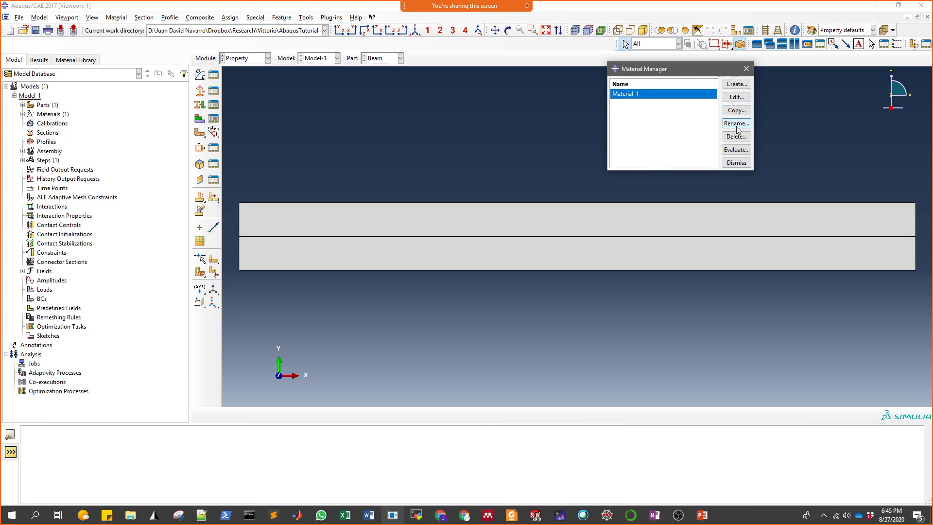
{"action": "left_click", "coordinate": [747, 69]}
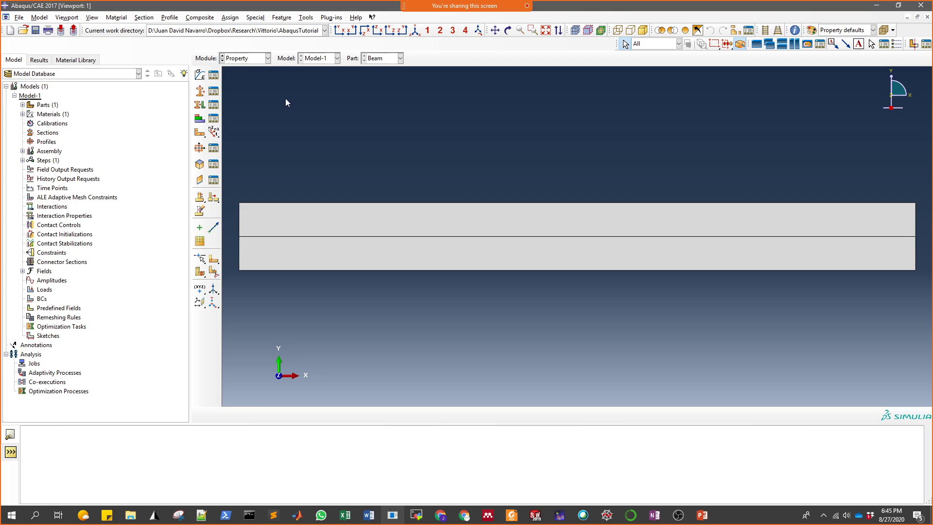
Create the solid, homogeneous section Section-1 using Material-1, leaving the plane stress/strain thickness option off.
{"action": "left_click", "coordinate": [200, 92]}
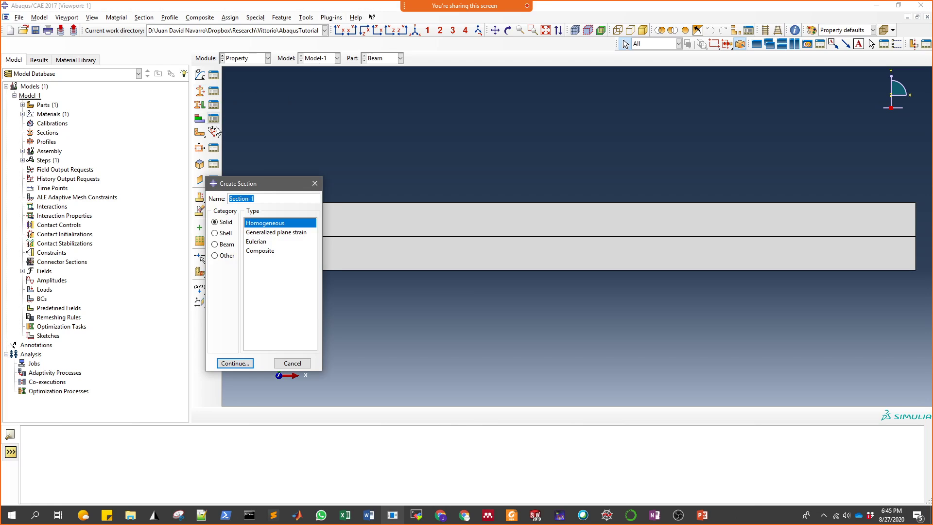
{"action": "left_click_drag", "start_coordinate": [260, 182], "coordinate": [343, 108]}
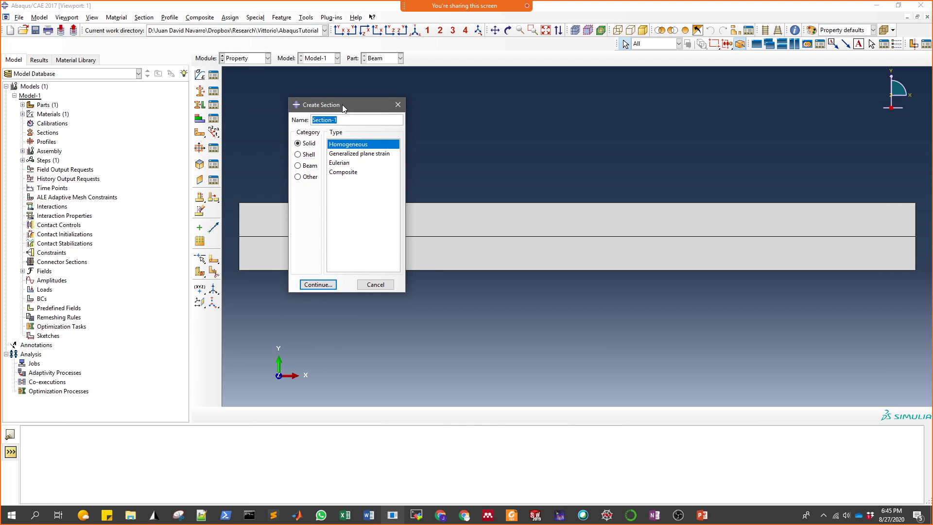
{"action": "left_click", "coordinate": [306, 154]}
{"action": "left_click", "coordinate": [310, 166]}
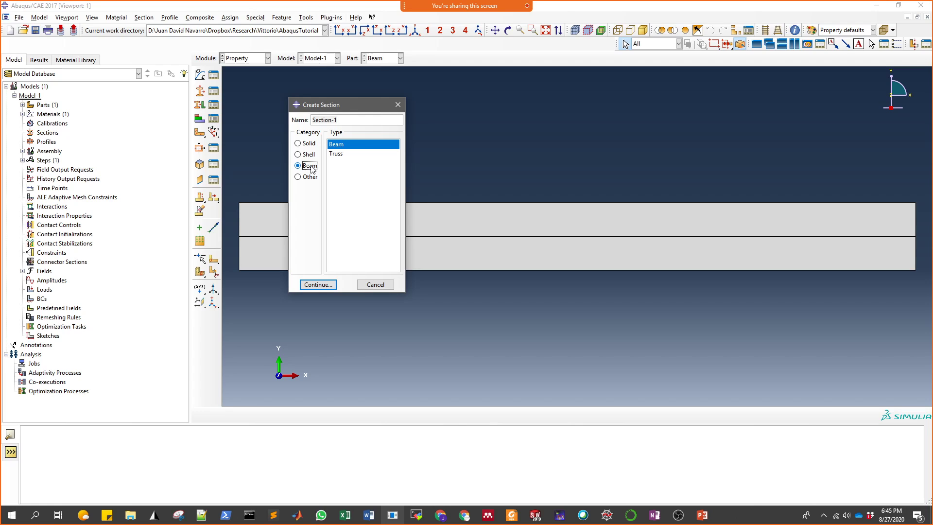
{"action": "left_click", "coordinate": [511, 514]}
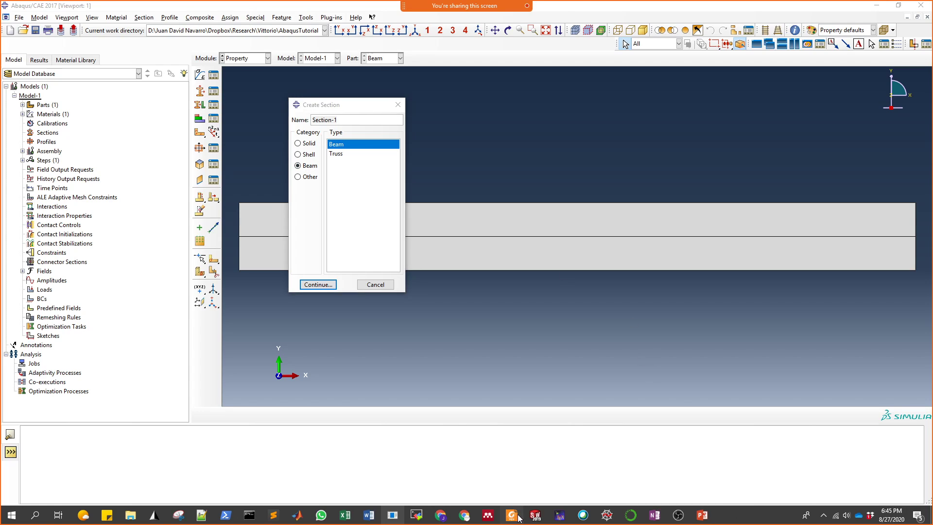
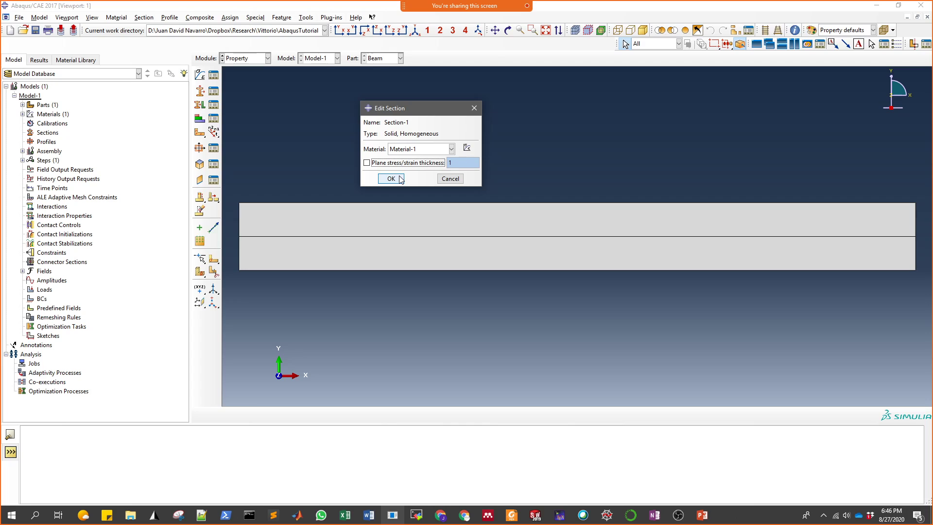
{"action": "left_click", "coordinate": [391, 179]}
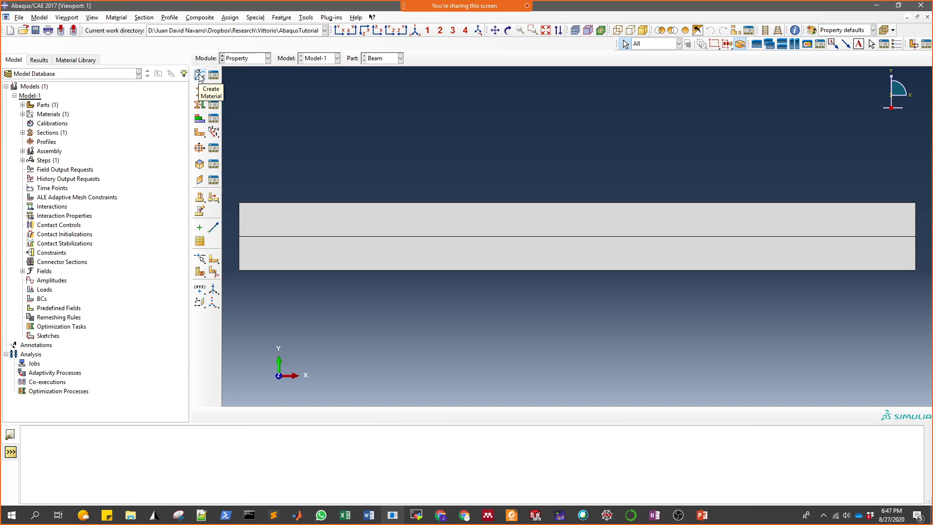
Start a section assignment on the Beam part and try selecting its upper and lower faces individually and together.
{"action": "left_click", "coordinate": [199, 105]}
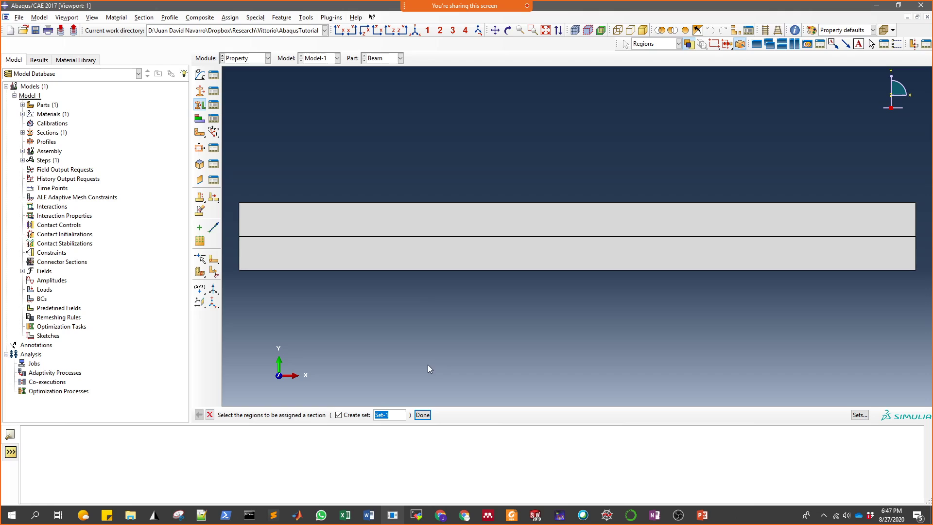
{"action": "left_click", "coordinate": [430, 217]}
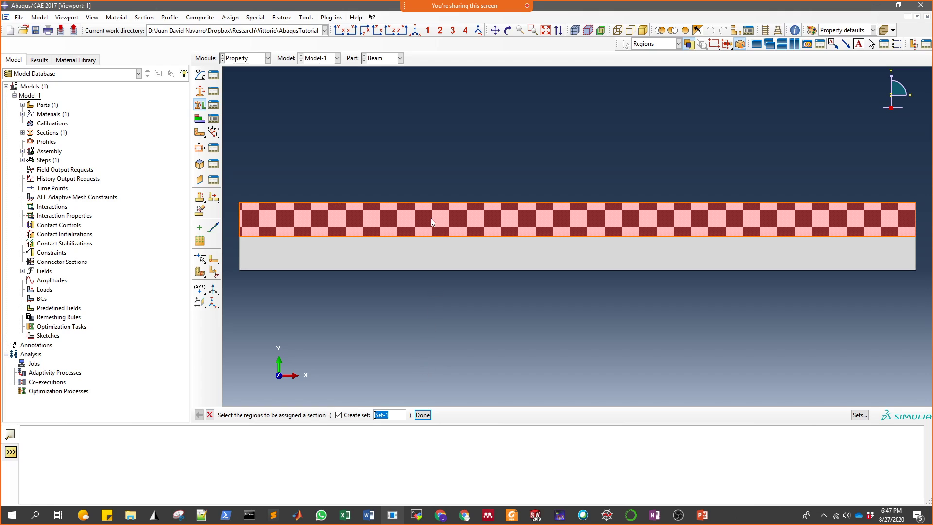
{"action": "left_click", "coordinate": [428, 260]}
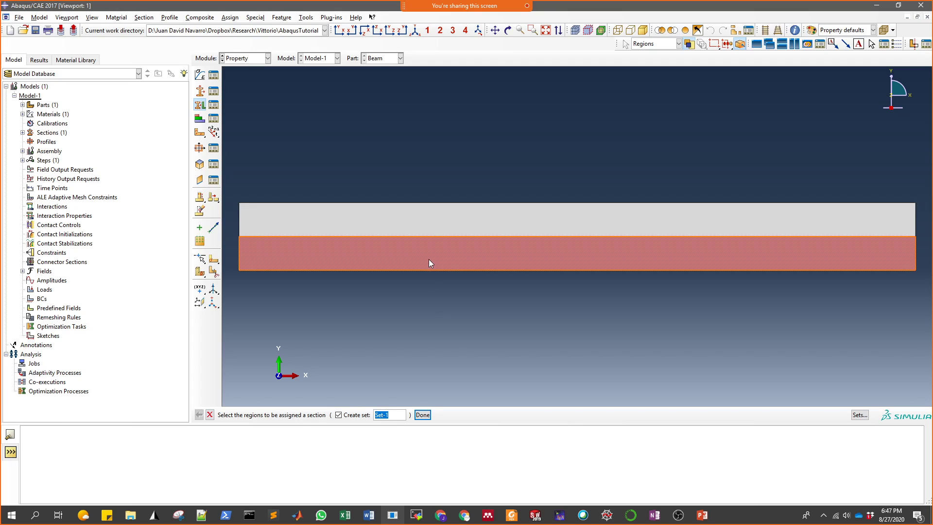
{"action": "left_click", "coordinate": [427, 224]}
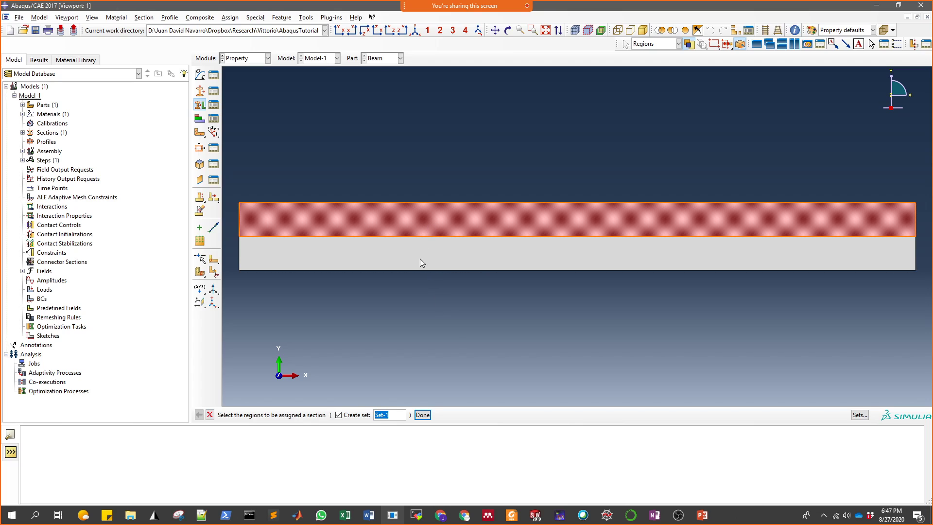
{"action": "left_click", "coordinate": [420, 259]}
{"action": "left_click", "coordinate": [420, 226]}
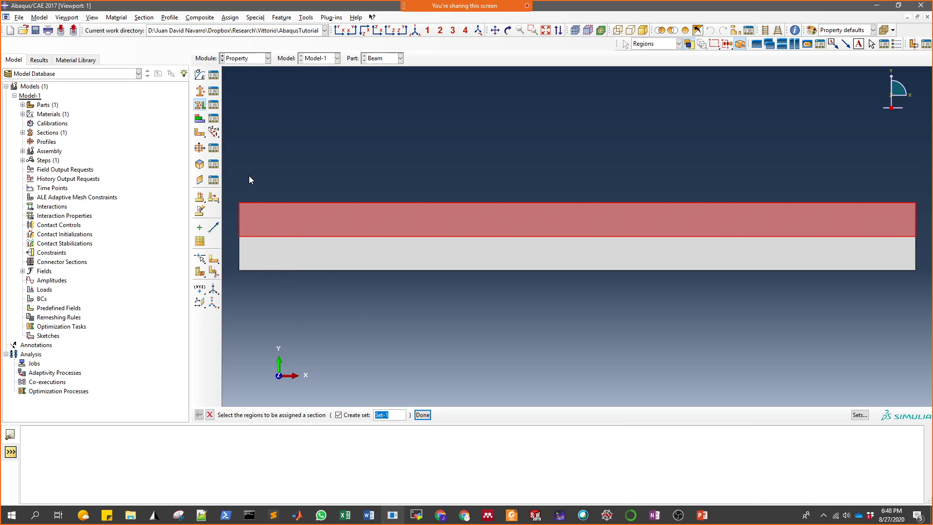
{"action": "mouse_move", "coordinate": [229, 178]}
{"action": "left_mouse_down"}
{"action": "mouse_move", "coordinate": [282, 248]}
{"action": "mouse_move", "coordinate": [358, 305]}
{"action": "left_mouse_up"}
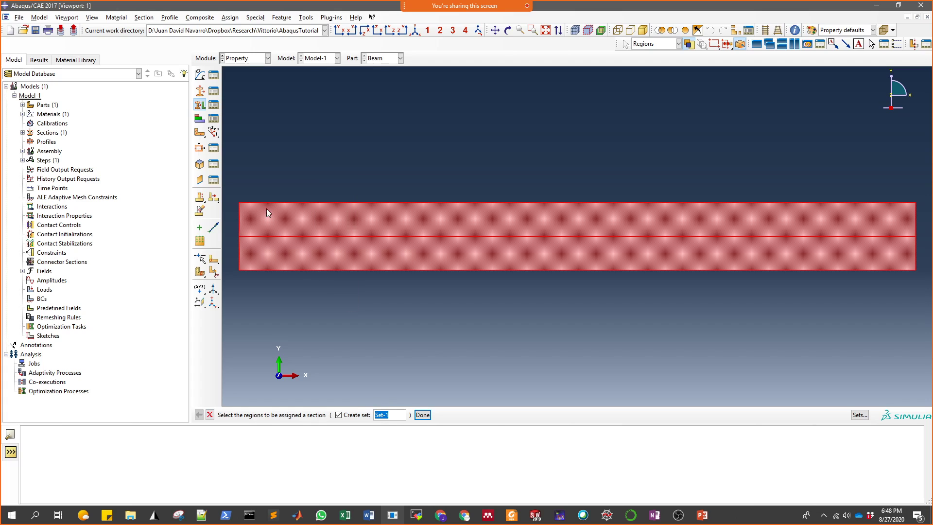
{"action": "left_click_drag", "start_coordinate": [261, 205], "coordinate": [364, 308]}
{"action": "left_click_drag", "start_coordinate": [227, 175], "coordinate": [348, 305]}
{"action": "left_click", "coordinate": [354, 290]}
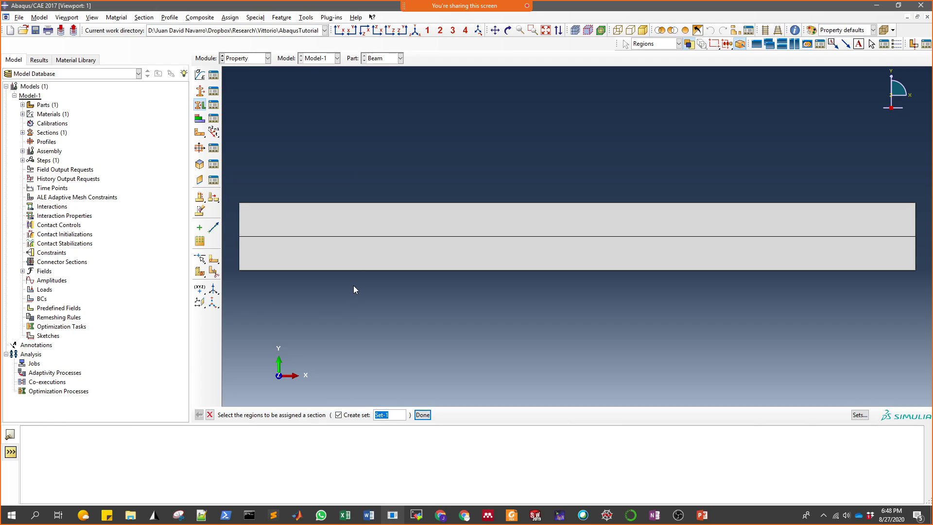
Try adding the beam's lower face to the upper-face selection and removing it again, and clear the selection.
{"action": "left_click", "coordinate": [360, 224]}
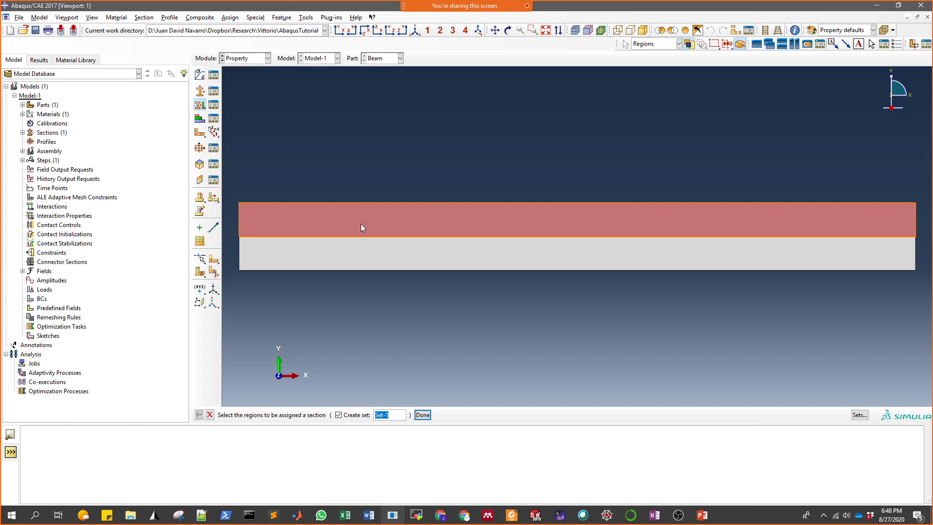
{"action": "left_click", "coordinate": [340, 261], "text": "shift"}
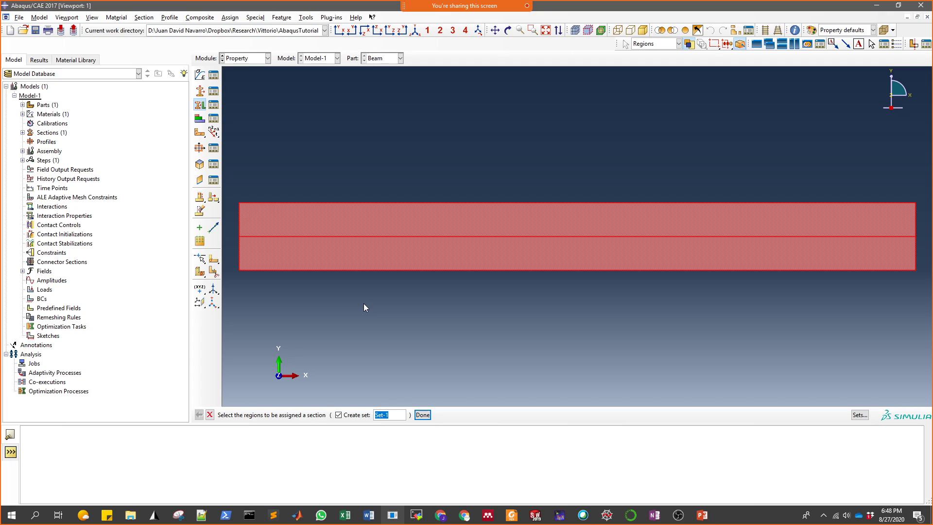
{"action": "left_click_drag", "start_coordinate": [237, 173], "coordinate": [345, 307]}
{"action": "left_click", "coordinate": [333, 255], "text": "ctrl"}
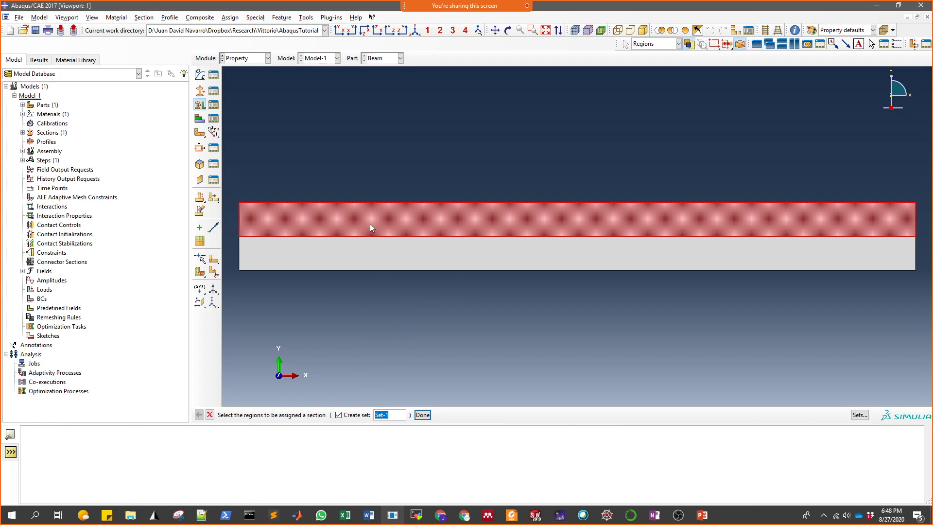
{"action": "left_click", "coordinate": [315, 141]}
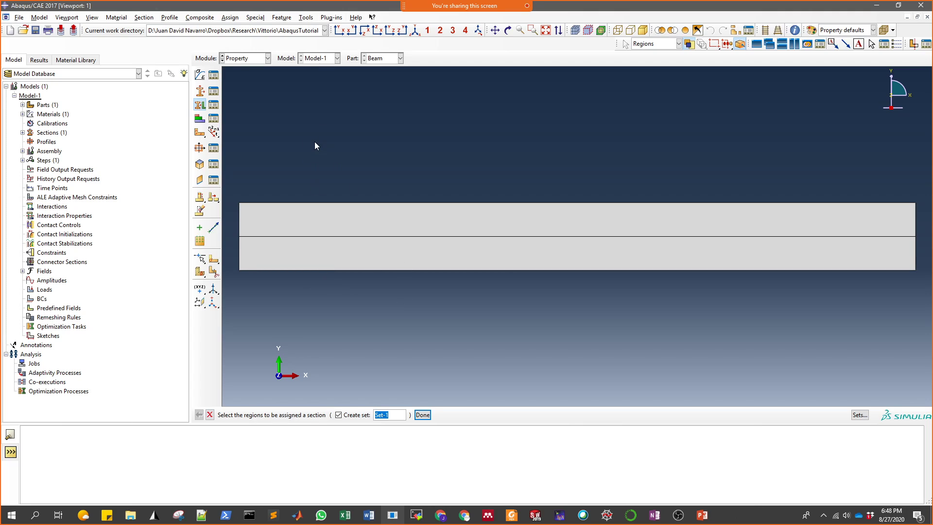
Assign Section-1 to both faces of the beam as Set-1, taking the thickness from the section, and end the assignment command.
{"action": "left_click_drag", "start_coordinate": [229, 183], "coordinate": [411, 333]}
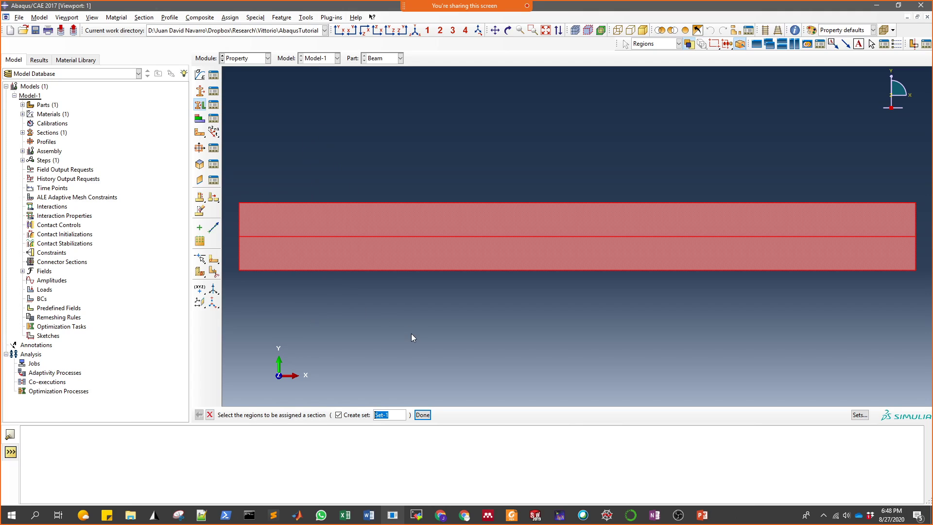
{"action": "left_click", "coordinate": [423, 415]}
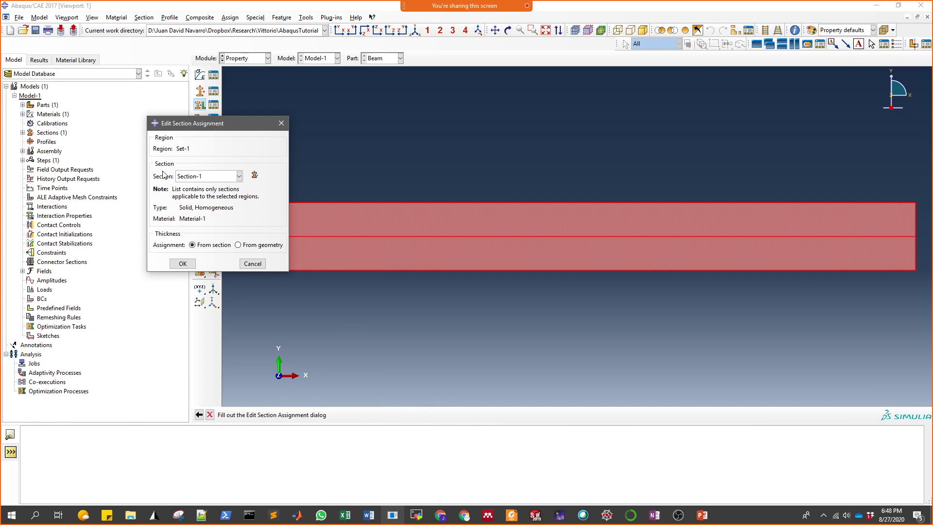
{"action": "left_click_drag", "start_coordinate": [192, 124], "coordinate": [307, 118]}
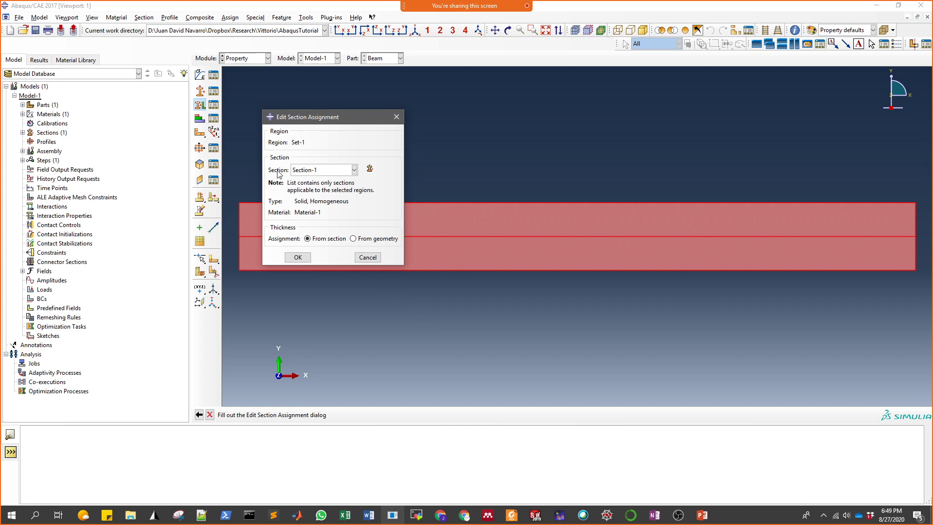
{"action": "left_click", "coordinate": [353, 170]}
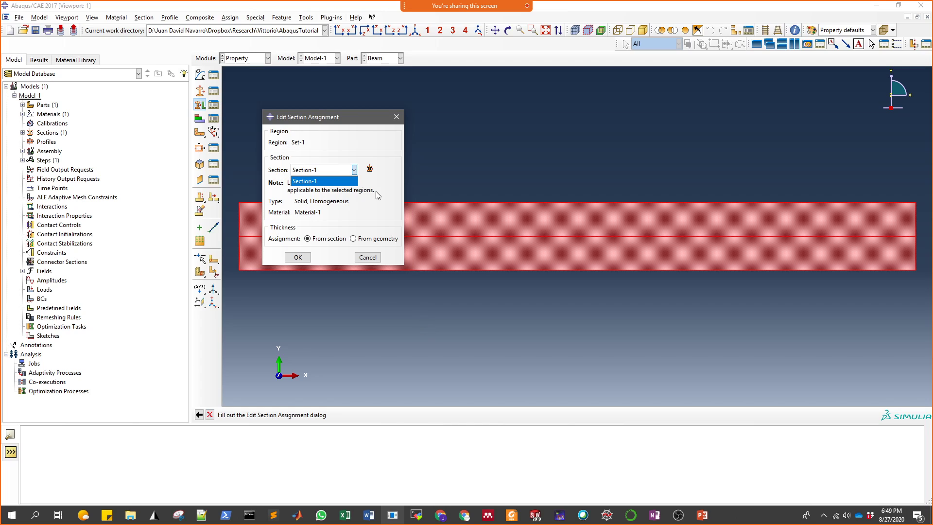
{"action": "left_click", "coordinate": [322, 181]}
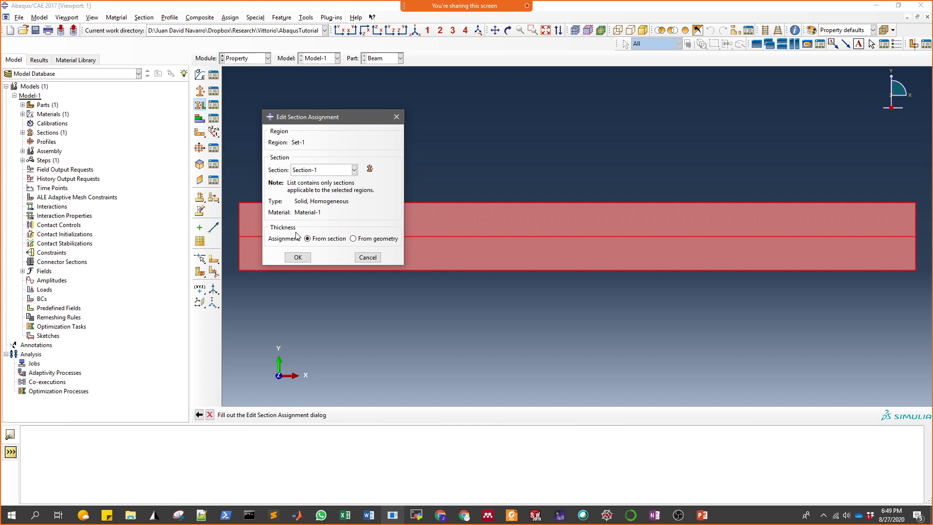
{"action": "left_click", "coordinate": [352, 238]}
{"action": "left_click", "coordinate": [334, 241]}
{"action": "left_click", "coordinate": [298, 257]}
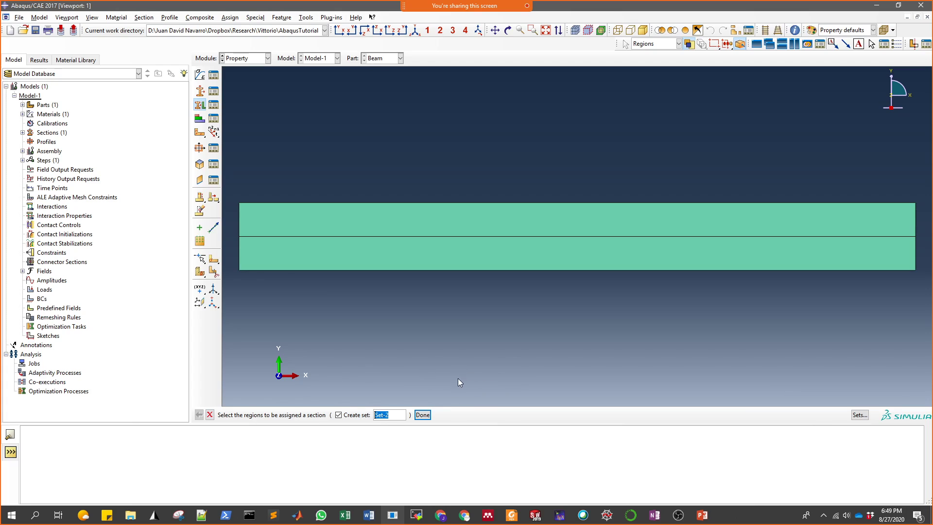
{"action": "left_click", "coordinate": [419, 416]}
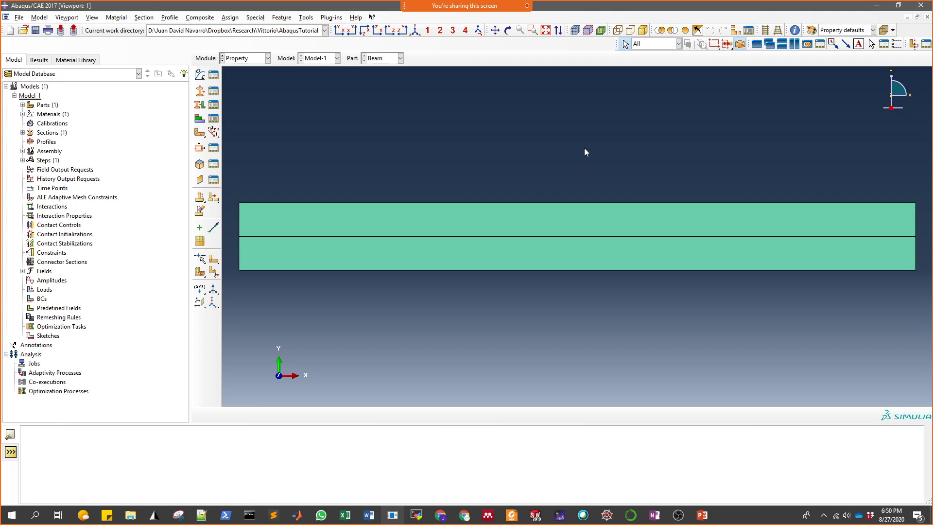
Review the composite layup creation options and the available profile shapes, including Pipe, Circular, I, L and T, without creating anything.
{"action": "left_click", "coordinate": [200, 119]}
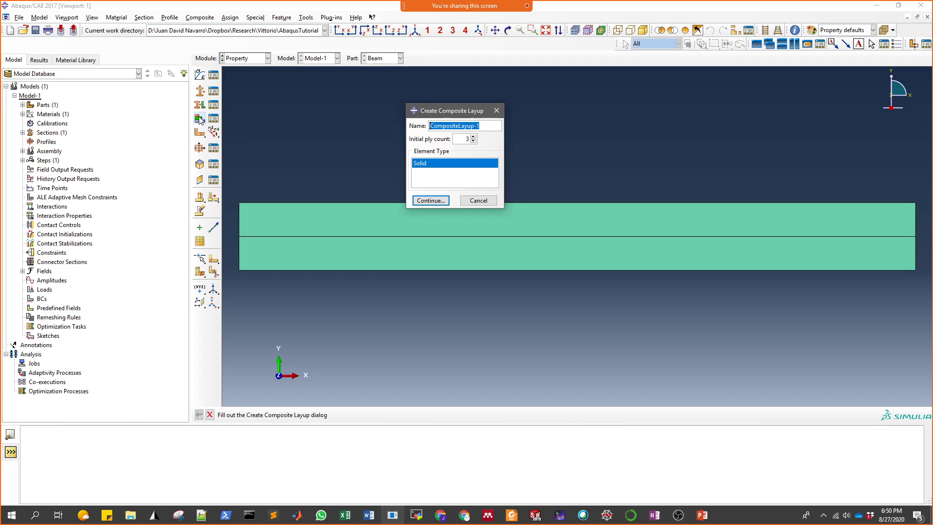
{"action": "left_click", "coordinate": [464, 200]}
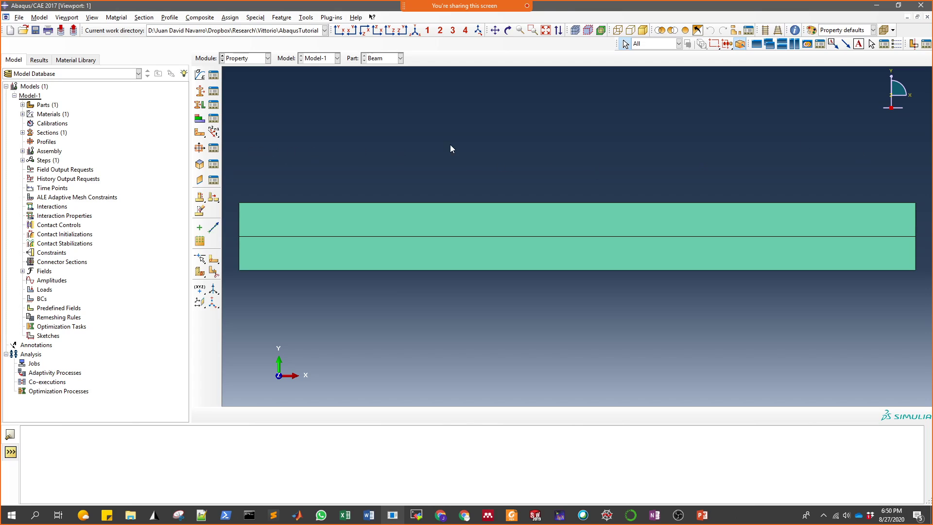
{"action": "left_click", "coordinate": [199, 148]}
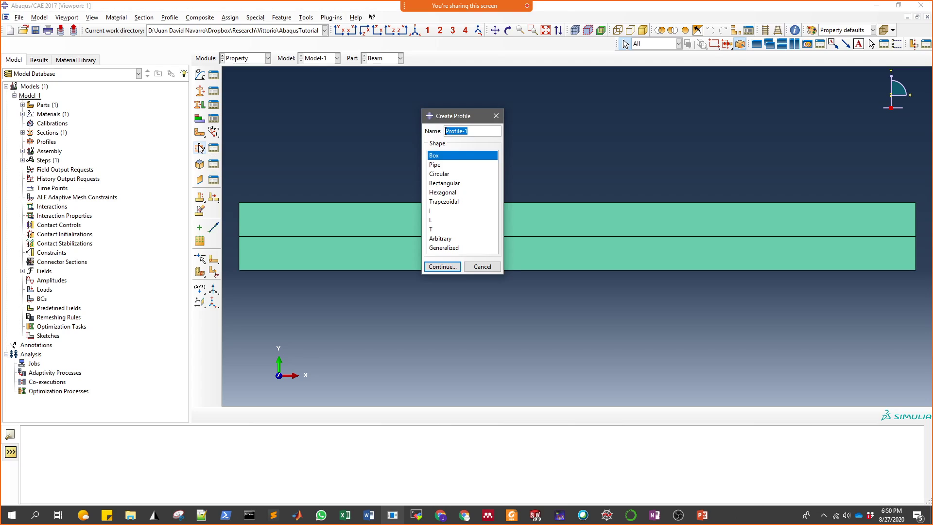
{"action": "left_click", "coordinate": [451, 165]}
{"action": "left_click", "coordinate": [455, 175]}
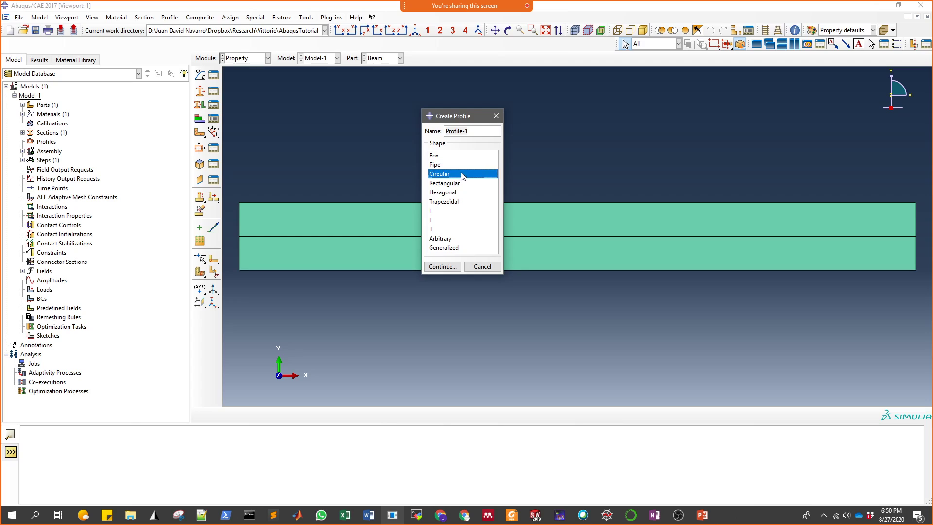
{"action": "left_click", "coordinate": [439, 219]}
{"action": "left_click", "coordinate": [439, 212]}
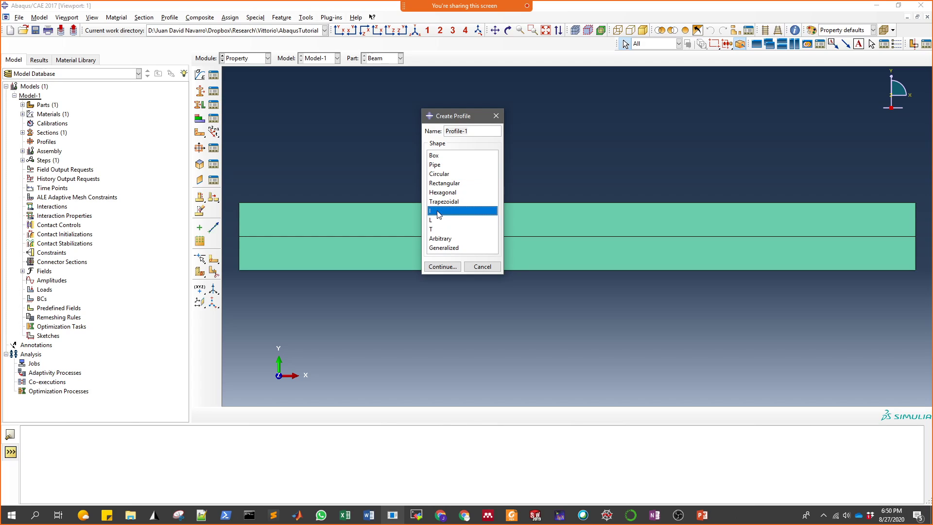
{"action": "left_click", "coordinate": [438, 229]}
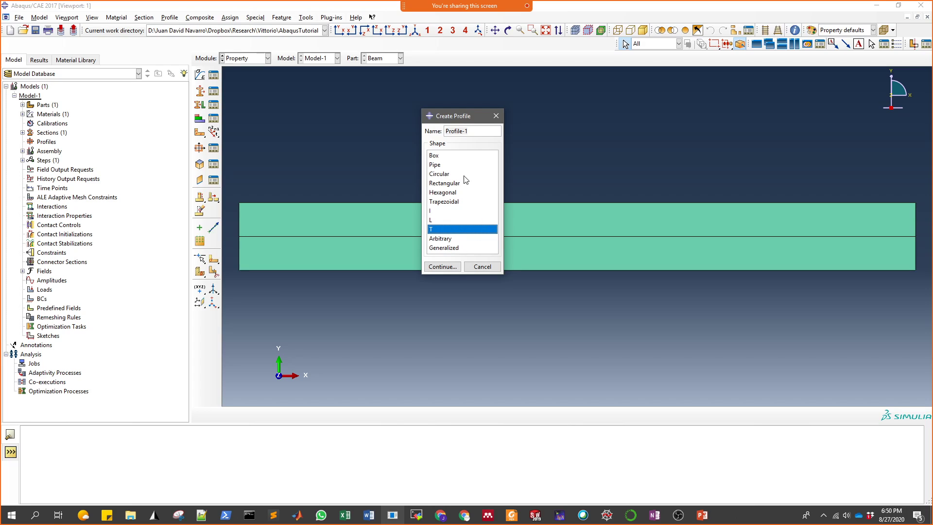
{"action": "left_click", "coordinate": [486, 267]}
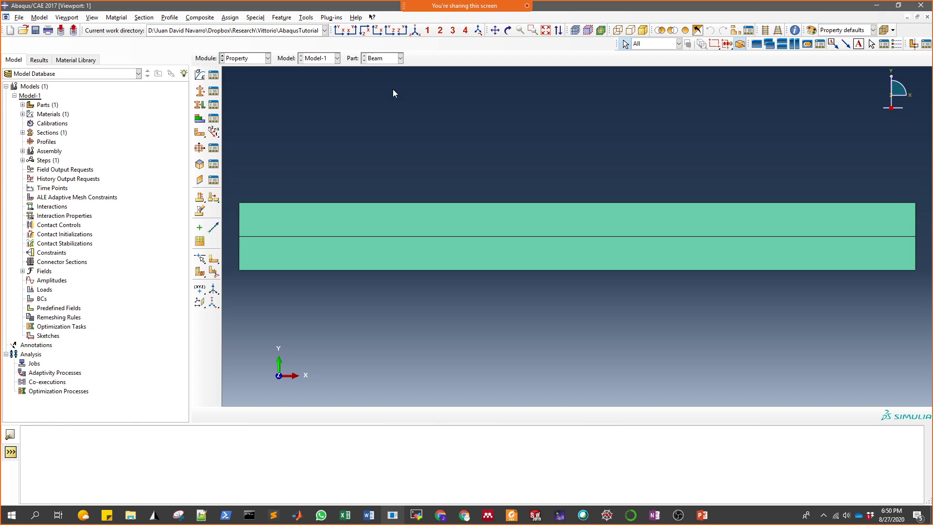
Create a dependent instance of the Beam part in the Assembly module for Model-1.
{"action": "left_click", "coordinate": [400, 57]}
{"action": "left_click", "coordinate": [370, 68]}
{"action": "left_click", "coordinate": [337, 58]}
{"action": "left_click", "coordinate": [320, 70]}
{"action": "left_click", "coordinate": [267, 58]}
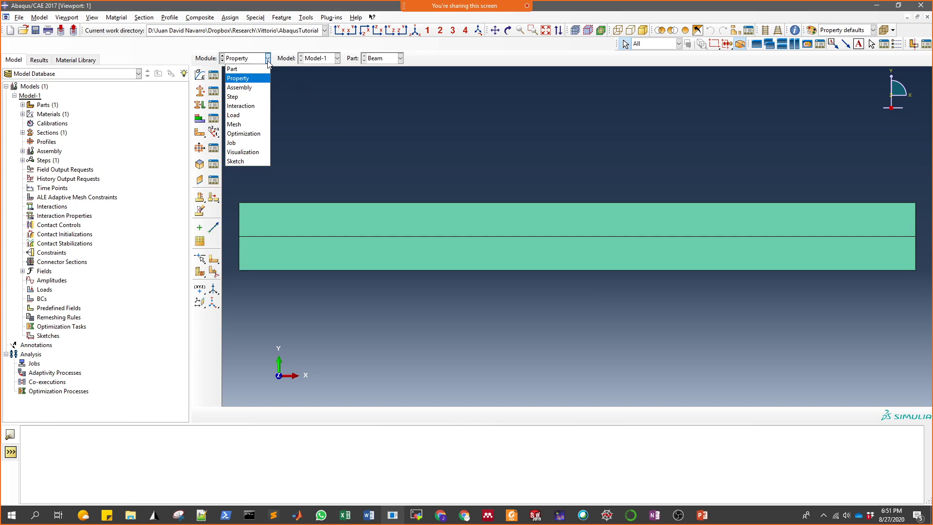
{"action": "left_click", "coordinate": [249, 88]}
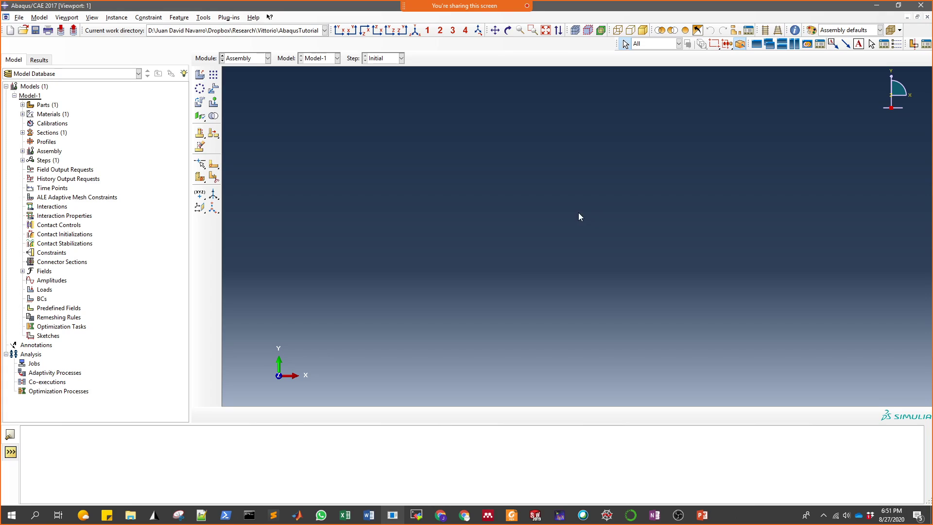
{"action": "left_click", "coordinate": [200, 74]}
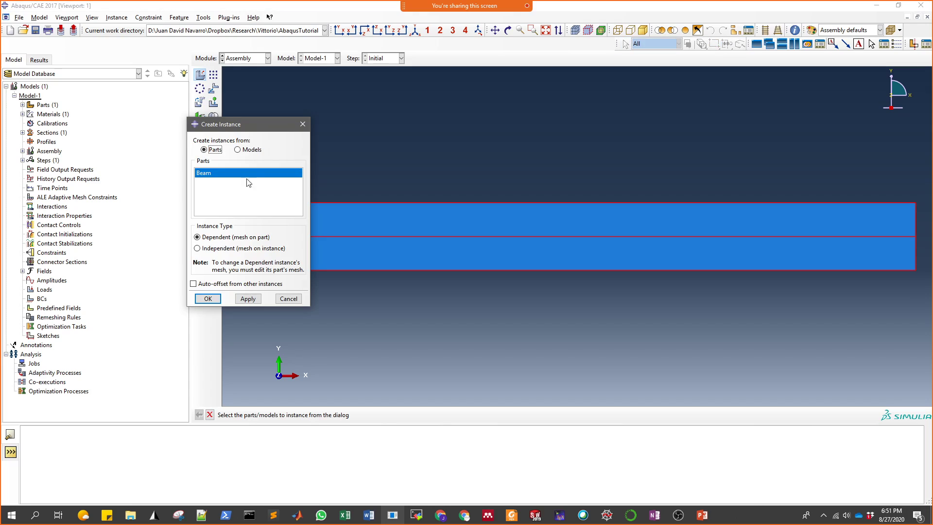
{"action": "left_click", "coordinate": [207, 298]}
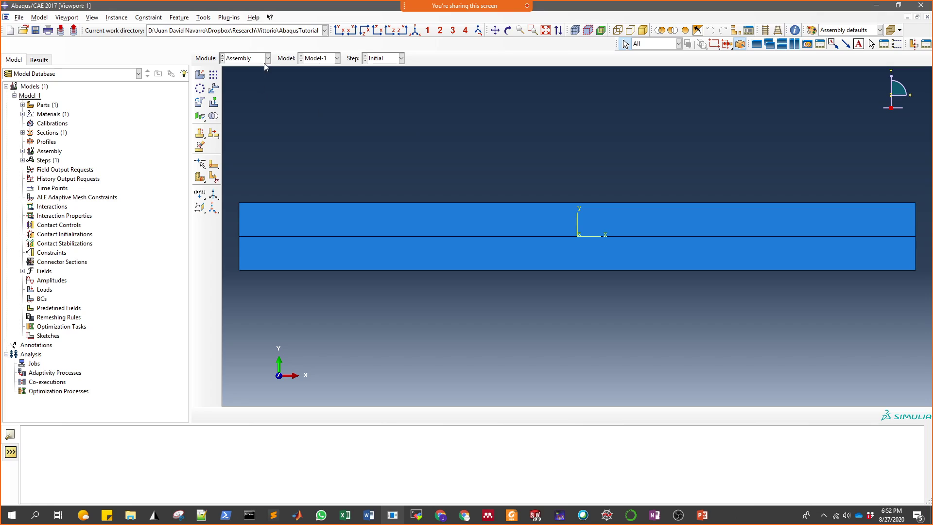
Compare the independent and dependent instance types for the Beam part without creating another instance.
{"action": "left_click", "coordinate": [200, 75]}
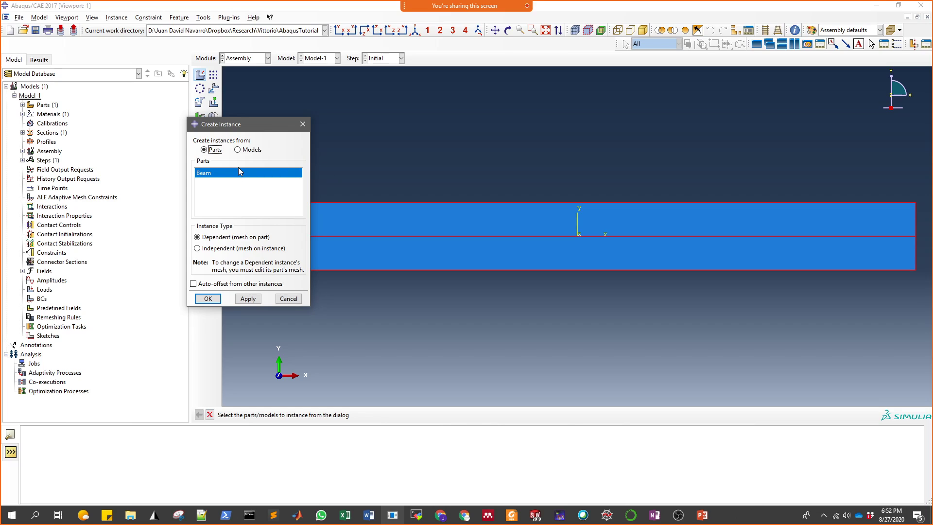
{"action": "left_click", "coordinate": [214, 248]}
{"action": "left_click", "coordinate": [213, 238]}
{"action": "left_click", "coordinate": [209, 299]}
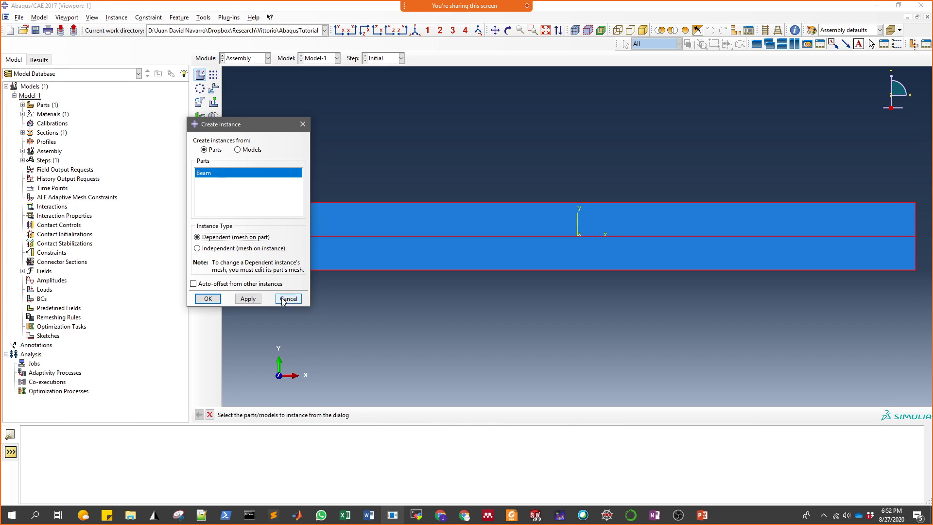
Switch to the Step module and start creating an analysis step after Initial.
{"action": "left_click", "coordinate": [268, 59]}
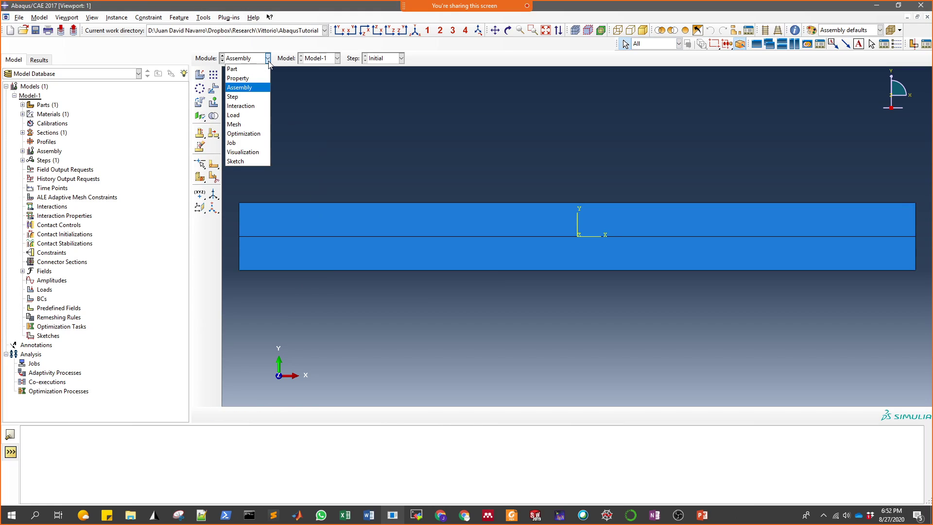
{"action": "left_click", "coordinate": [247, 97]}
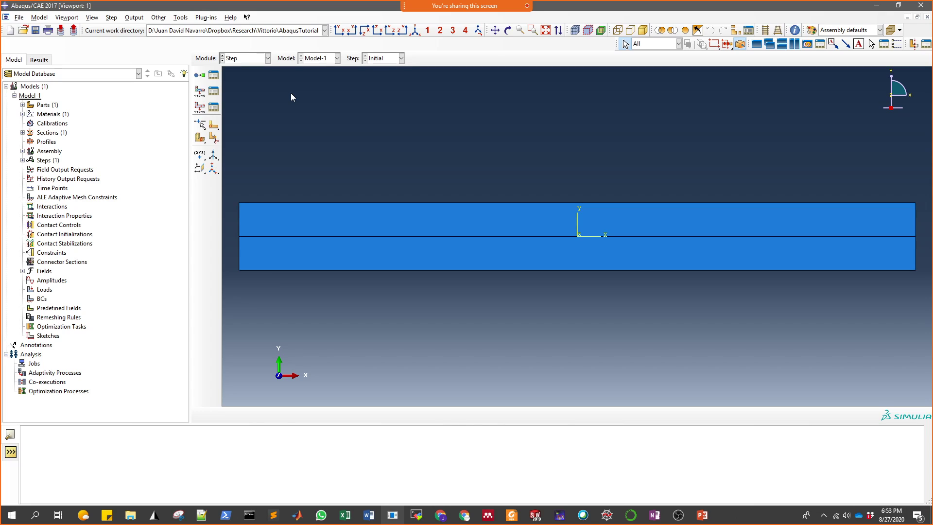
{"action": "left_click", "coordinate": [201, 76]}
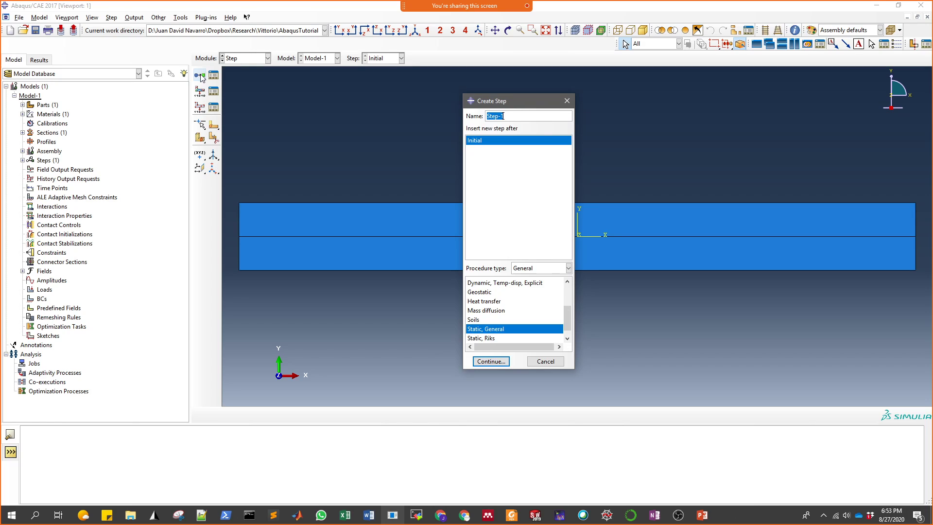
Review the General procedure types for the new step, including Static, Riks, Heat transfer, Dynamic, Implicit and Dynamic, Explicit.
{"action": "mouse_move", "coordinate": [566, 321]}
{"action": "left_mouse_down"}
{"action": "mouse_move", "coordinate": [565, 294]}
{"action": "mouse_move", "coordinate": [567, 327]}
{"action": "left_mouse_up"}
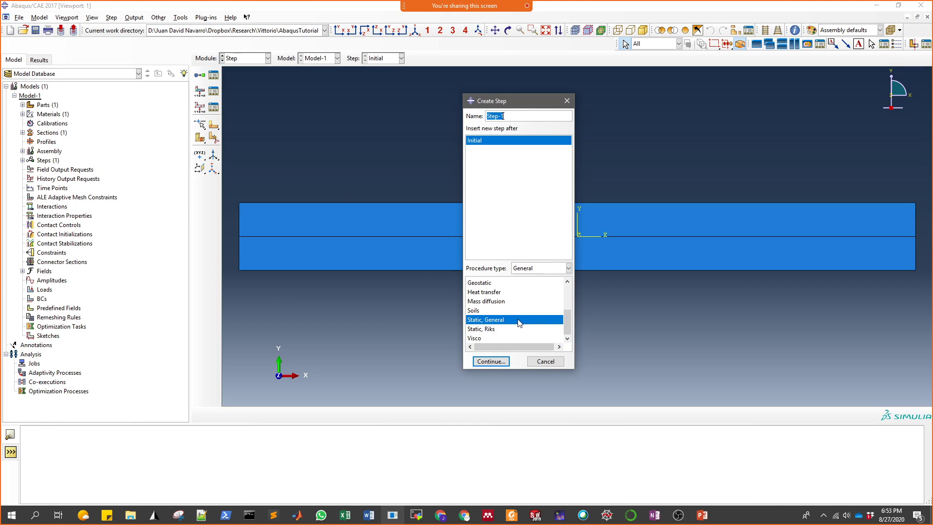
{"action": "left_click", "coordinate": [496, 329]}
{"action": "left_click", "coordinate": [499, 320]}
{"action": "left_click", "coordinate": [484, 294]}
{"action": "scroll", "coordinate": [567, 318], "scroll_direction": "up", "scroll_amount": 3}
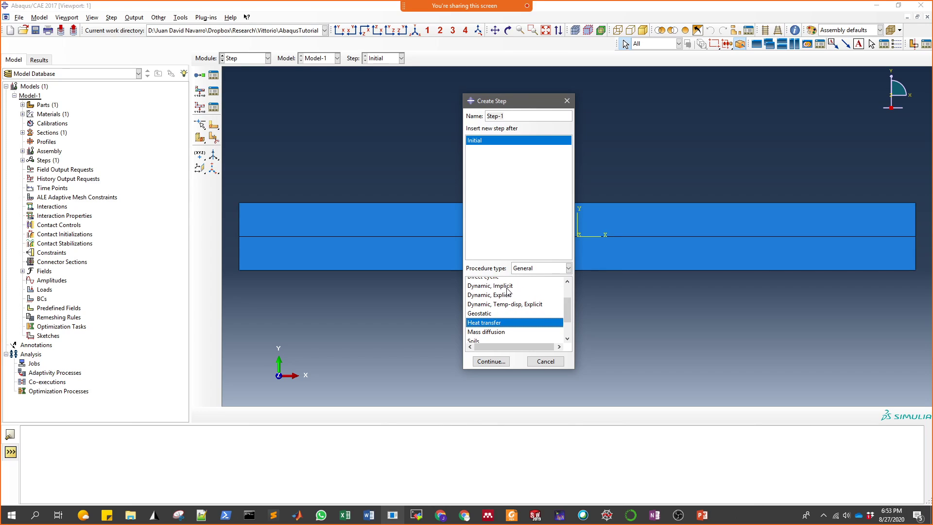
{"action": "left_click", "coordinate": [512, 288]}
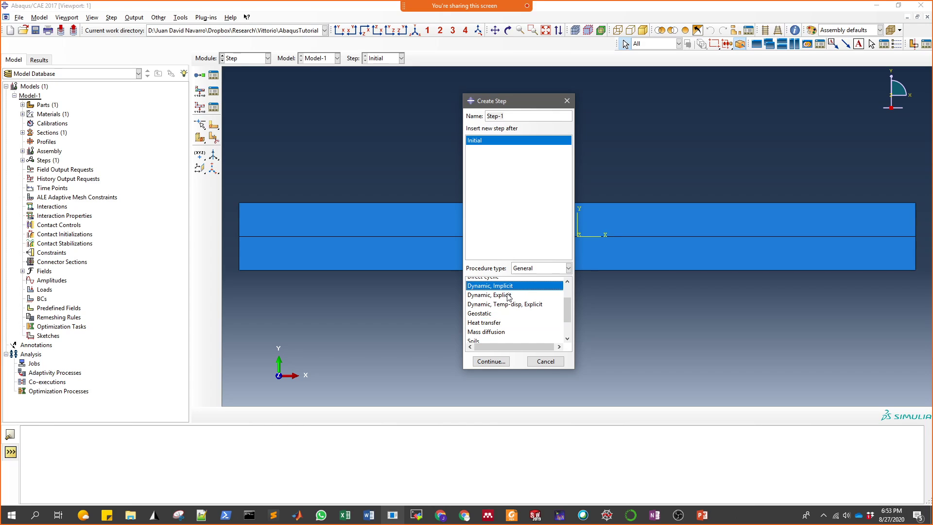
{"action": "left_click", "coordinate": [508, 296]}
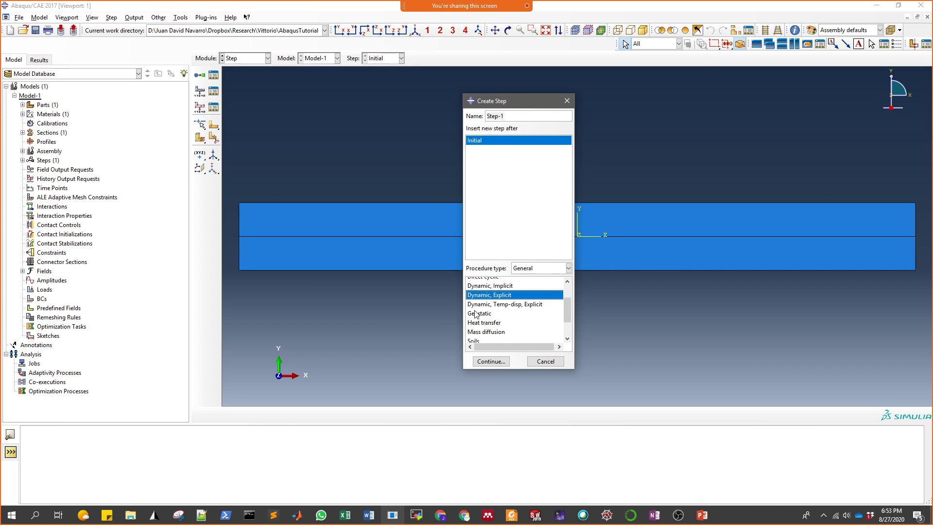
Examine the Linear perturbation procedure types for the new step, highlighting Buckle.
{"action": "left_click", "coordinate": [568, 268]}
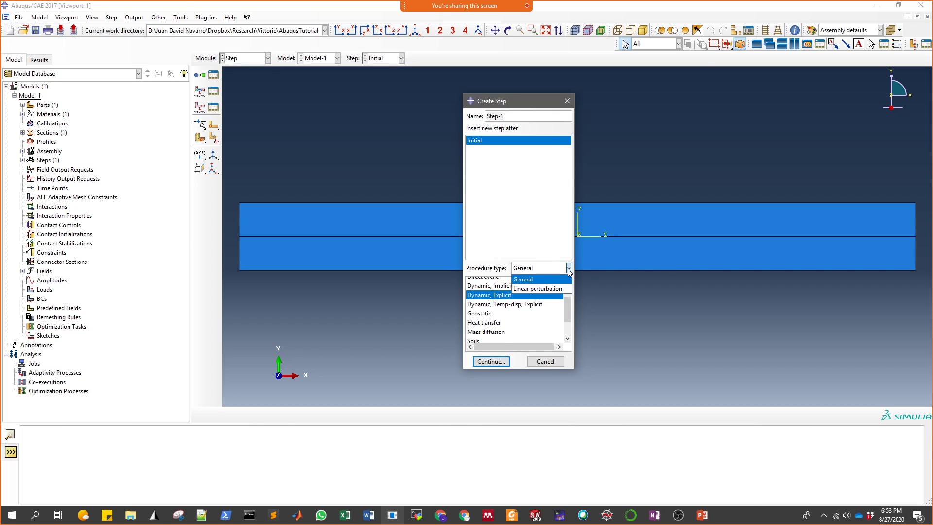
{"action": "left_click", "coordinate": [548, 285]}
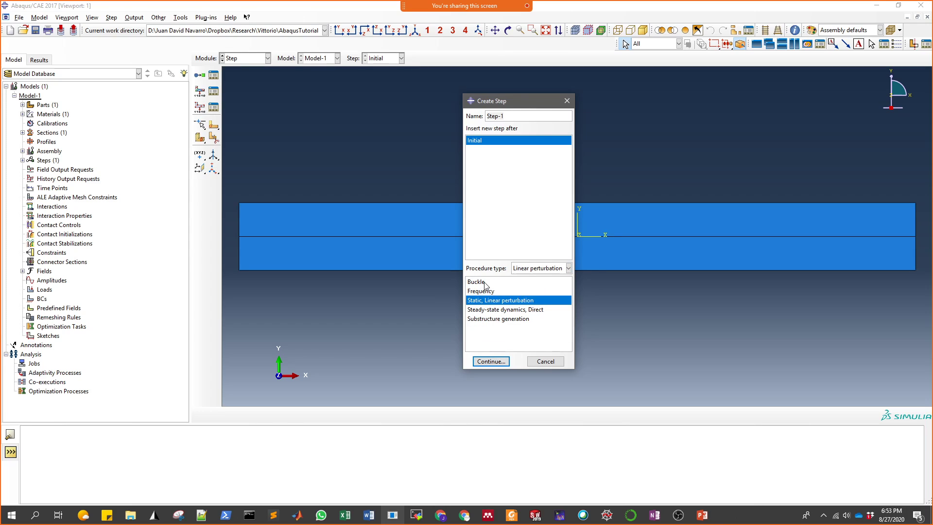
{"action": "left_click", "coordinate": [485, 283]}
{"action": "left_click", "coordinate": [536, 270]}
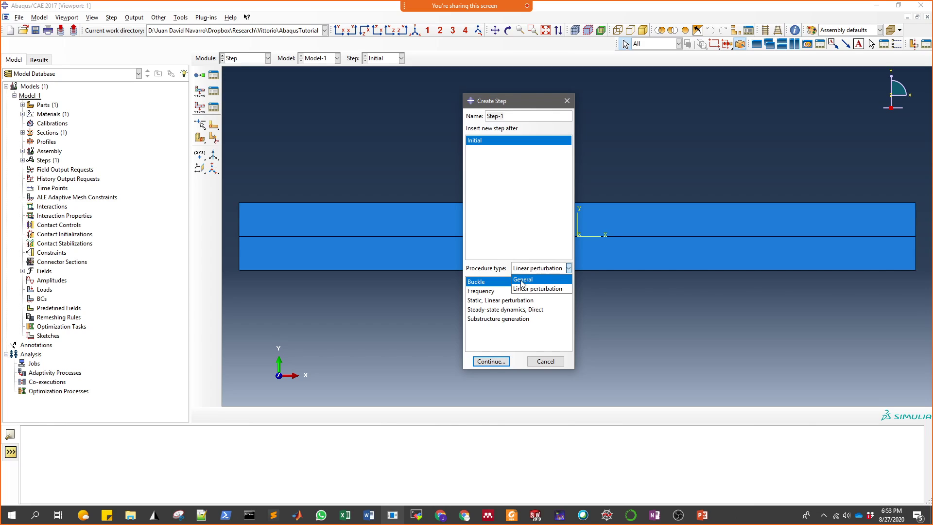
{"action": "left_click", "coordinate": [538, 289]}
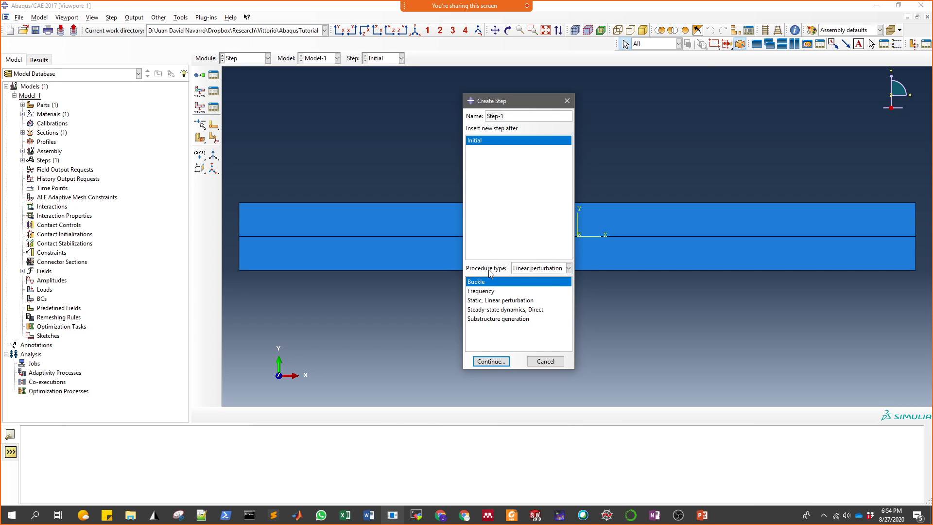
{"action": "left_click", "coordinate": [481, 282]}
Show the Buckling slide in PowerPoint and return to the step creation in Abaqus/CAE.
{"action": "left_click", "coordinate": [706, 517]}
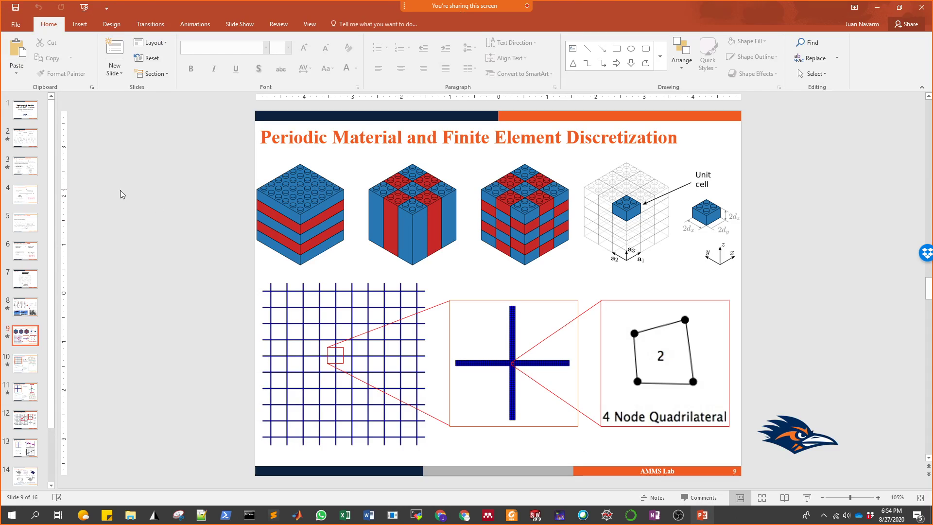
{"action": "left_click", "coordinate": [29, 316]}
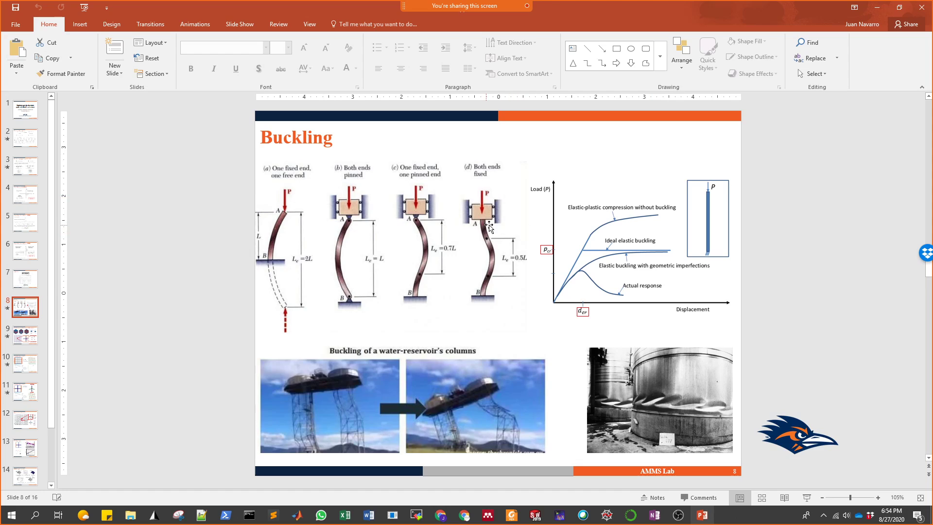
{"action": "left_click", "coordinate": [876, 8]}
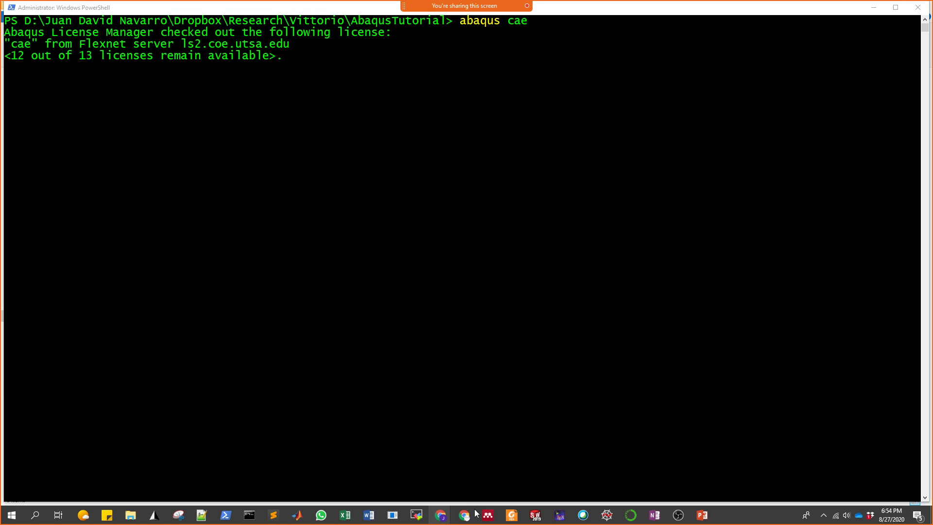
{"action": "left_click", "coordinate": [394, 515]}
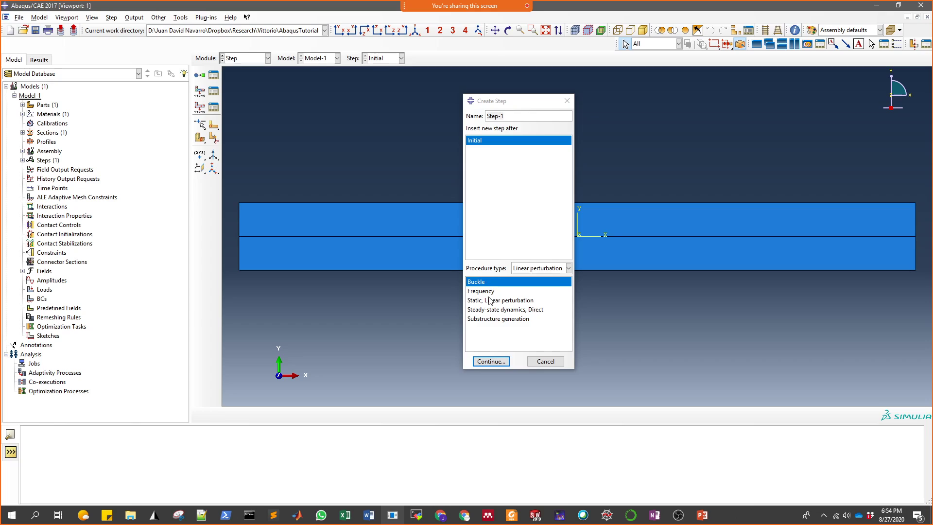
Look at the Frequency perturbation procedure and set the new step back to the General procedure type Static, General.
{"action": "left_click", "coordinate": [489, 291]}
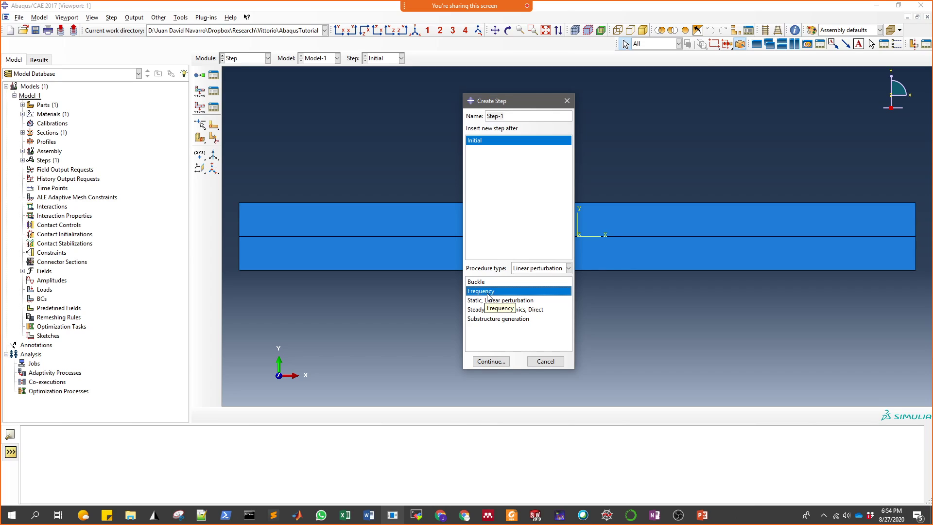
{"action": "left_click", "coordinate": [559, 269]}
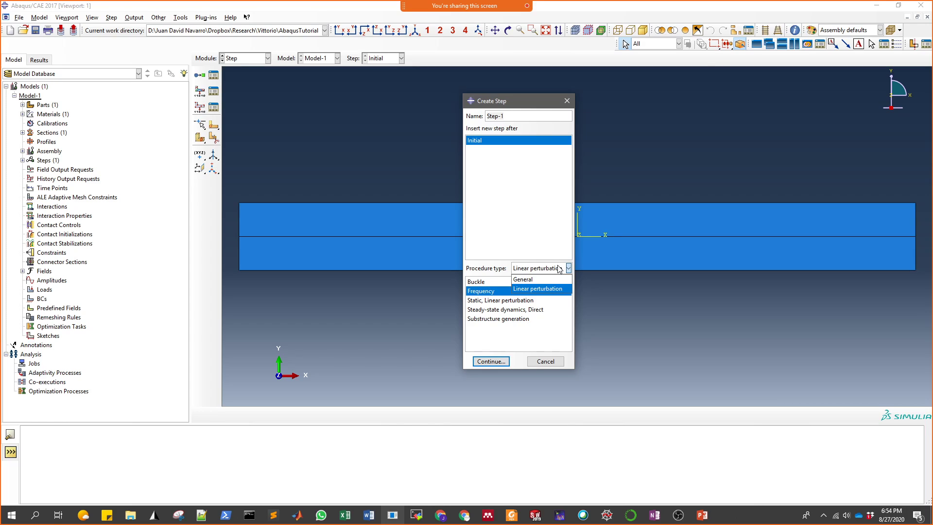
{"action": "left_click", "coordinate": [530, 280]}
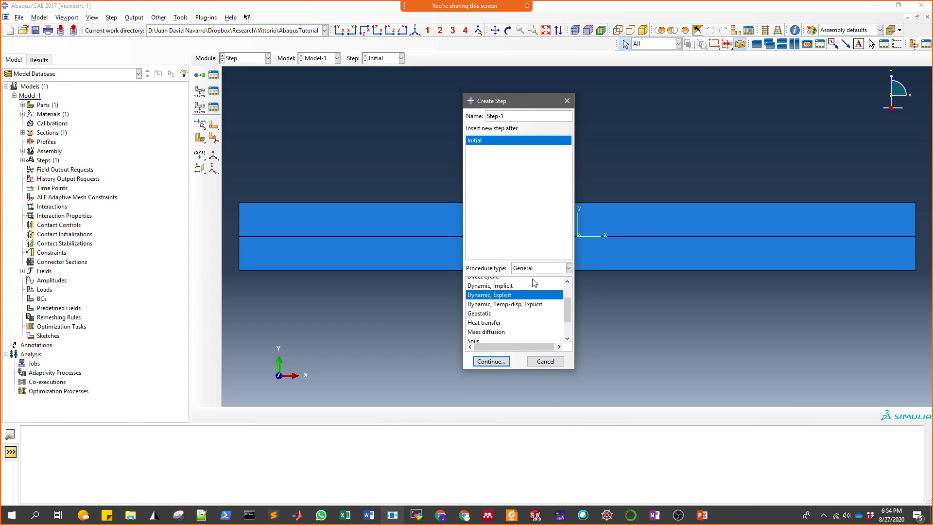
{"action": "scroll", "coordinate": [500, 336], "scroll_direction": "down", "scroll_amount": 2}
{"action": "scroll", "coordinate": [499, 338], "scroll_direction": "up", "scroll_amount": 3}
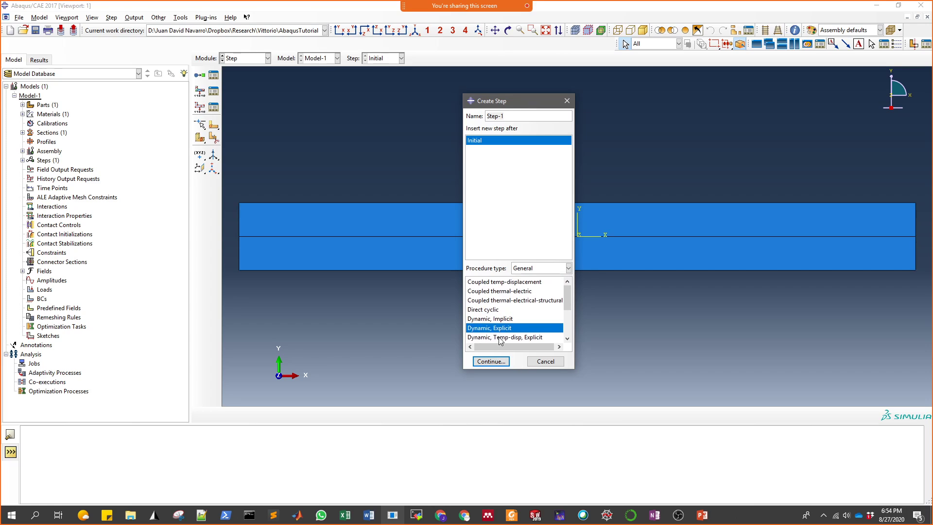
{"action": "scroll", "coordinate": [499, 325], "scroll_direction": "down", "scroll_amount": 3}
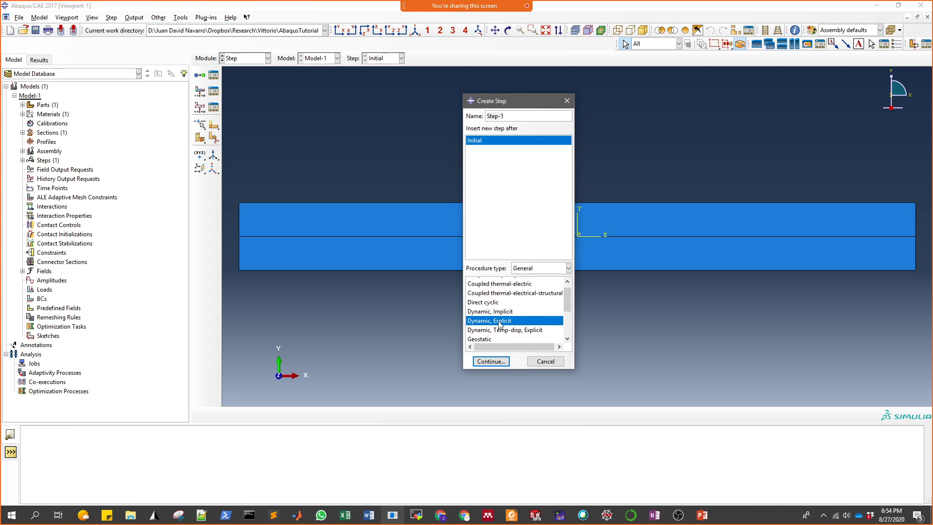
{"action": "left_click", "coordinate": [492, 321]}
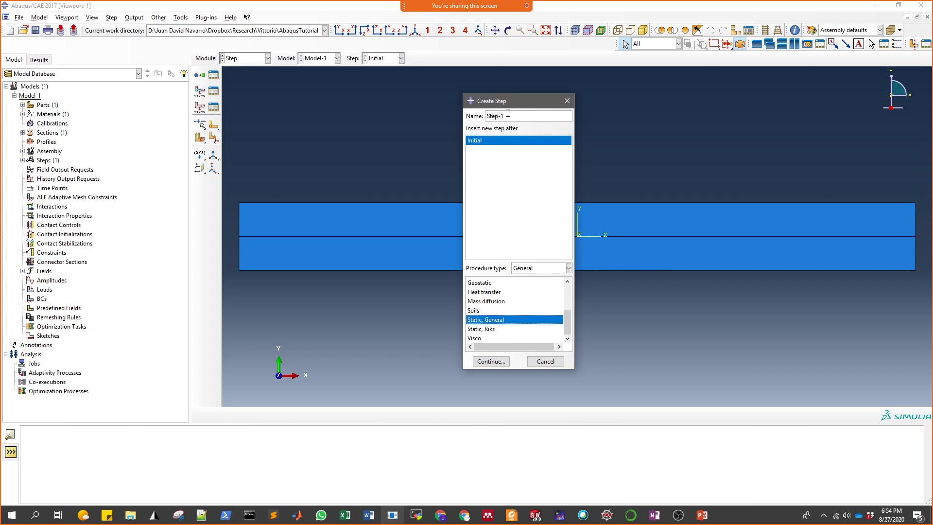
{"action": "left_click_drag", "start_coordinate": [505, 116], "coordinate": [484, 117]}
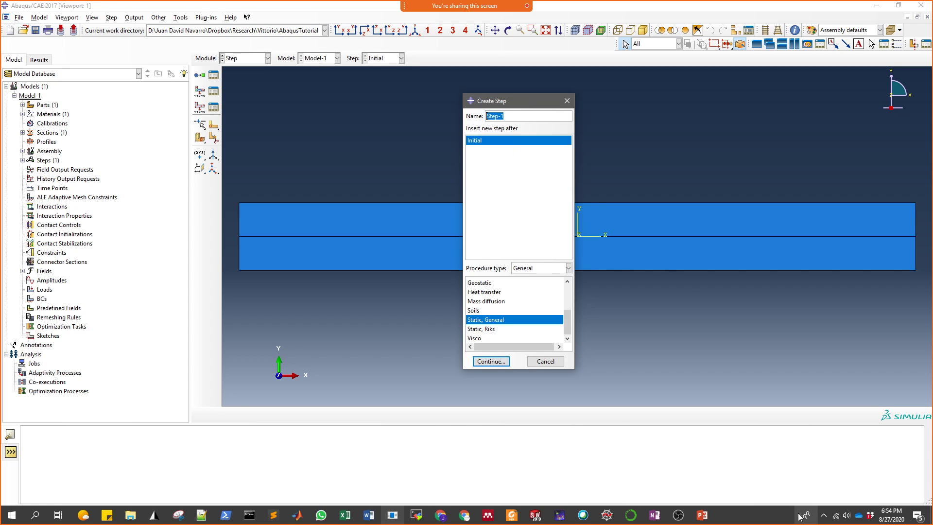
Show the Two-Step Analysis slide in PowerPoint and return to Abaqus/CAE.
{"action": "left_click", "coordinate": [708, 520]}
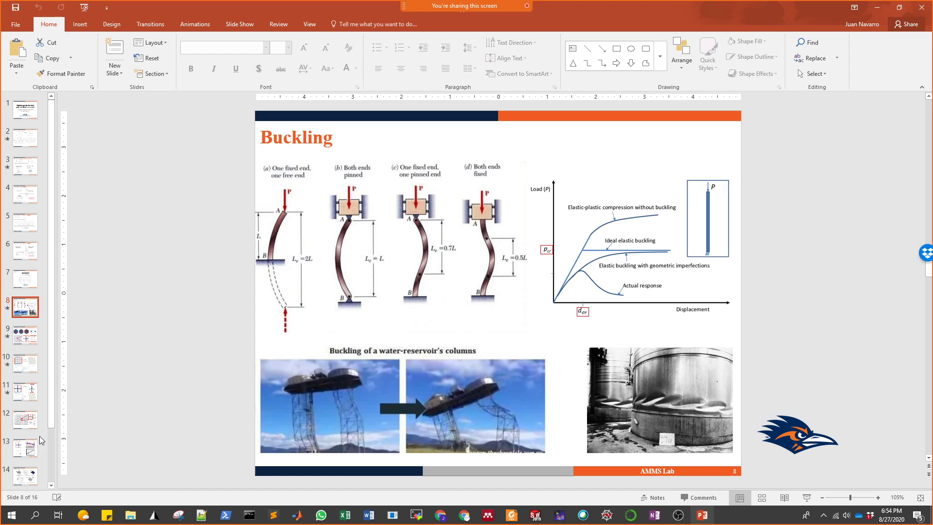
{"action": "scroll", "coordinate": [41, 486], "scroll_direction": "down", "scroll_amount": 2}
{"action": "scroll", "coordinate": [34, 462], "scroll_direction": "down", "scroll_amount": 1}
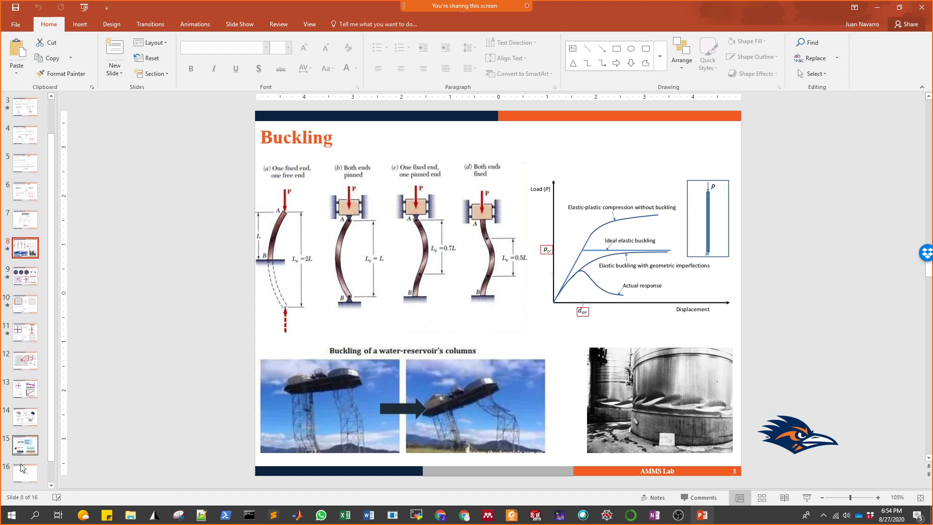
{"action": "left_click", "coordinate": [27, 391]}
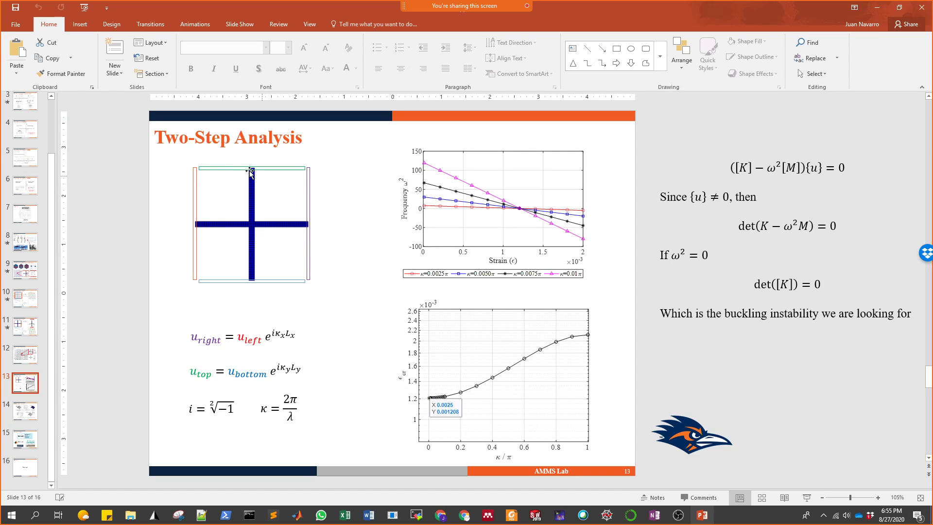
{"action": "left_click", "coordinate": [877, 10]}
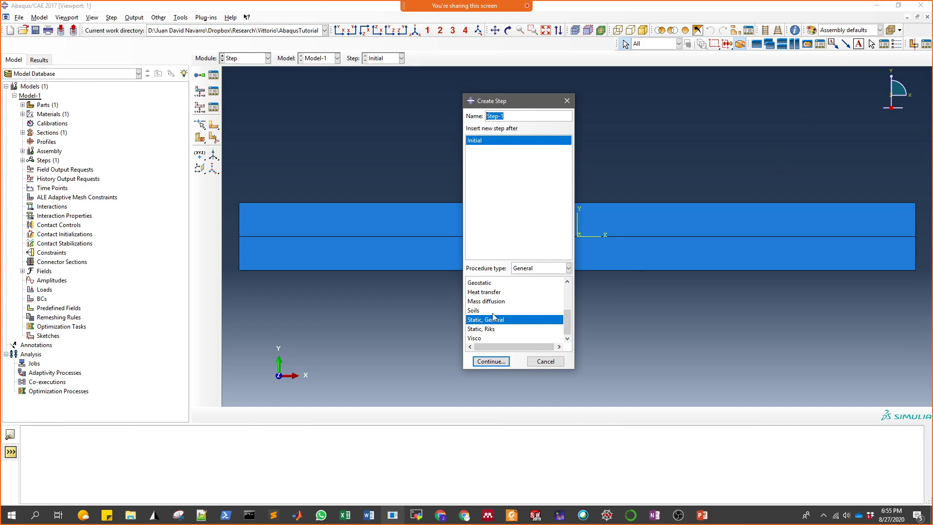
Continue to the Static, General settings of Step-1 and turn Nlgeom on.
{"action": "left_click", "coordinate": [491, 361]}
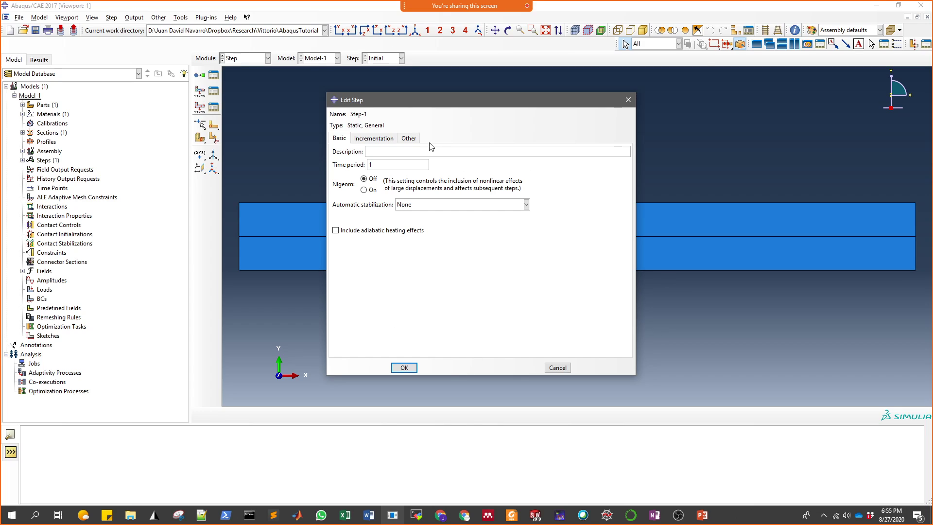
{"action": "left_click", "coordinate": [372, 138]}
{"action": "left_click", "coordinate": [340, 140]}
{"action": "left_click", "coordinate": [388, 165]}
{"action": "left_click", "coordinate": [365, 190]}
Show the Periodic Material and Finite Element Discretization slide in PowerPoint and return to the Step-1 settings in Abaqus/CAE.
{"action": "left_click", "coordinate": [703, 515]}
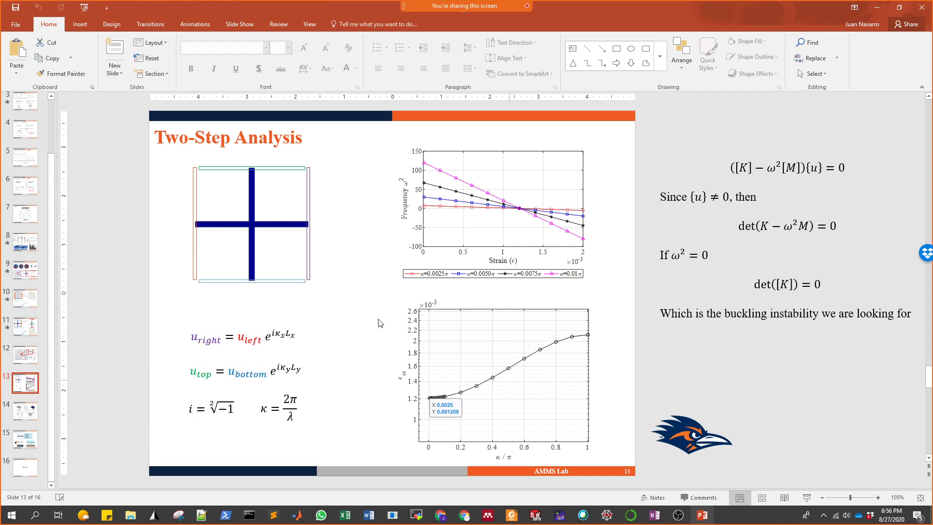
{"action": "left_click", "coordinate": [26, 270]}
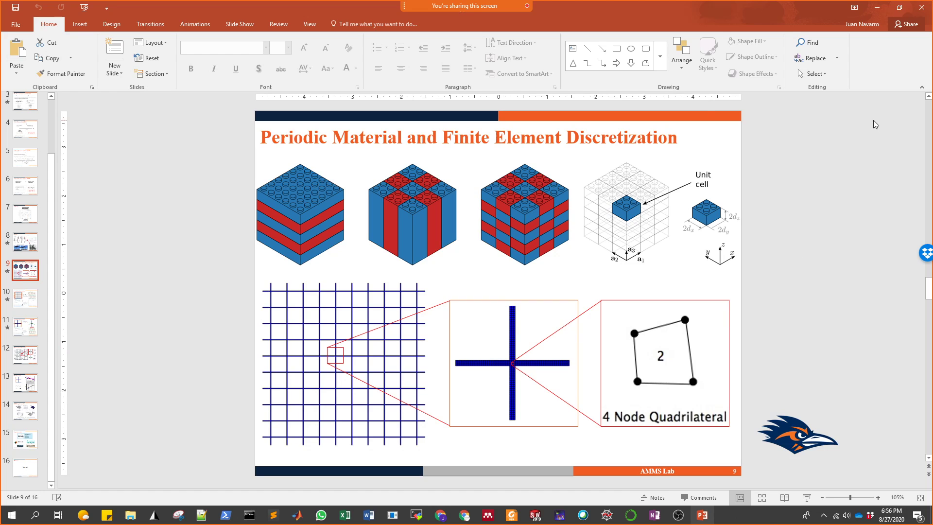
{"action": "left_click", "coordinate": [877, 9]}
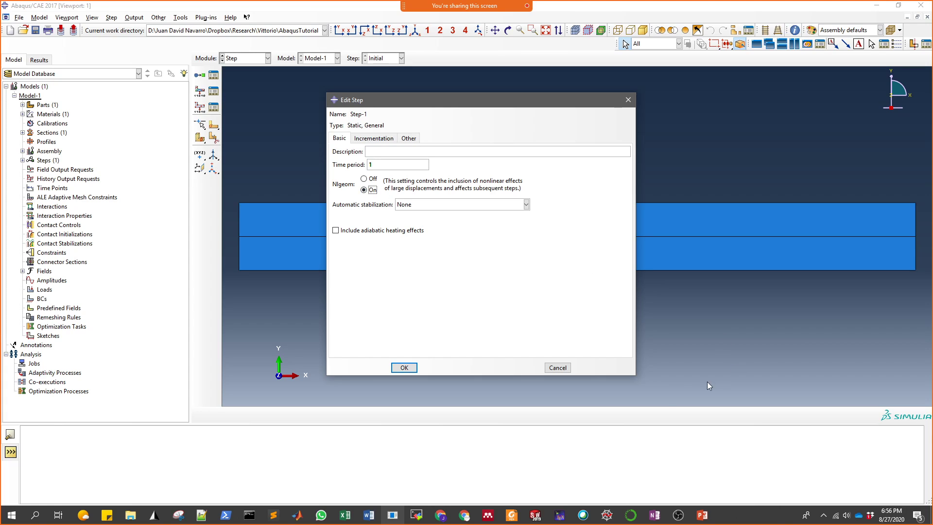
{"action": "left_click", "coordinate": [701, 514]}
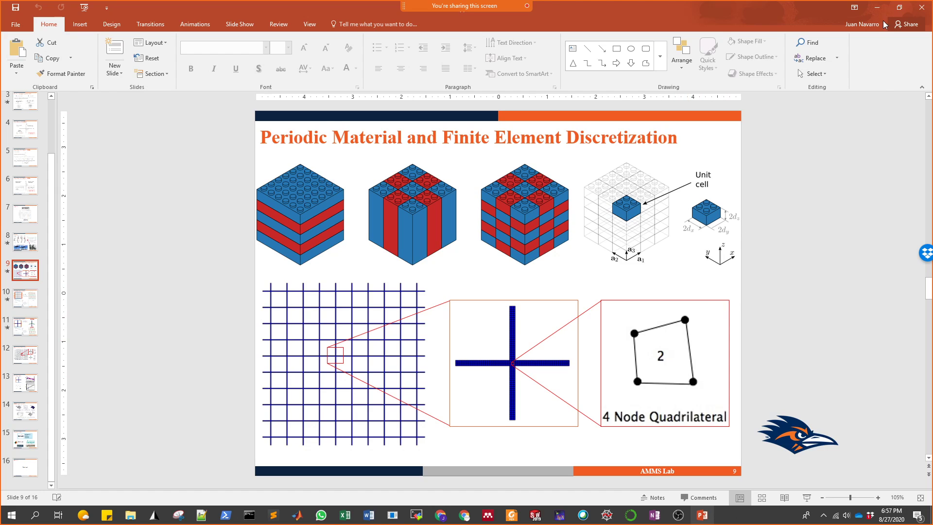
{"action": "left_click", "coordinate": [876, 8]}
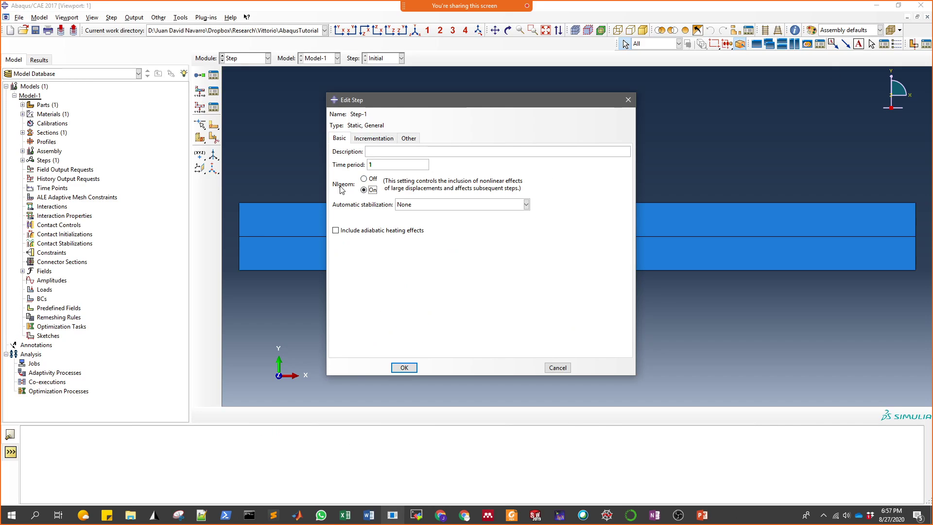
Turn Nlgeom off for Step-1 and keep automatic stabilization at None.
{"action": "left_click", "coordinate": [370, 179]}
{"action": "left_click", "coordinate": [417, 206]}
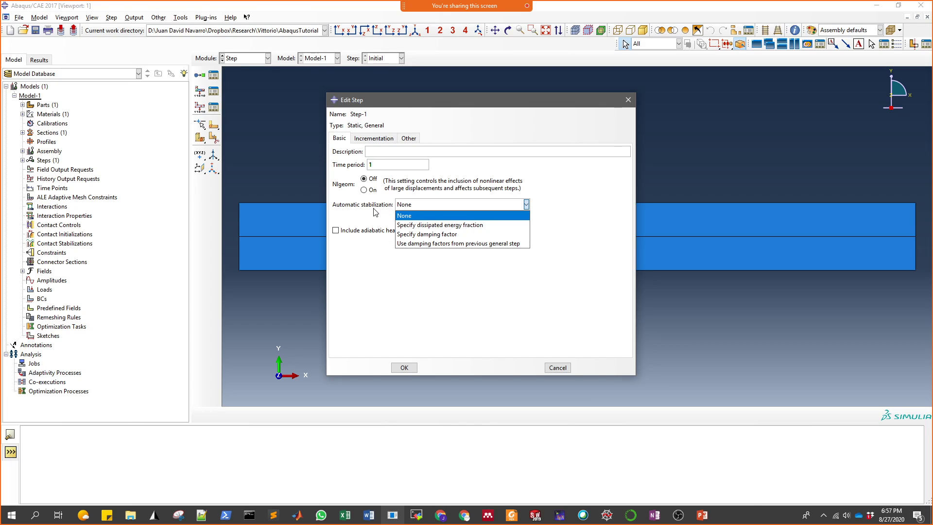
{"action": "left_click", "coordinate": [429, 216]}
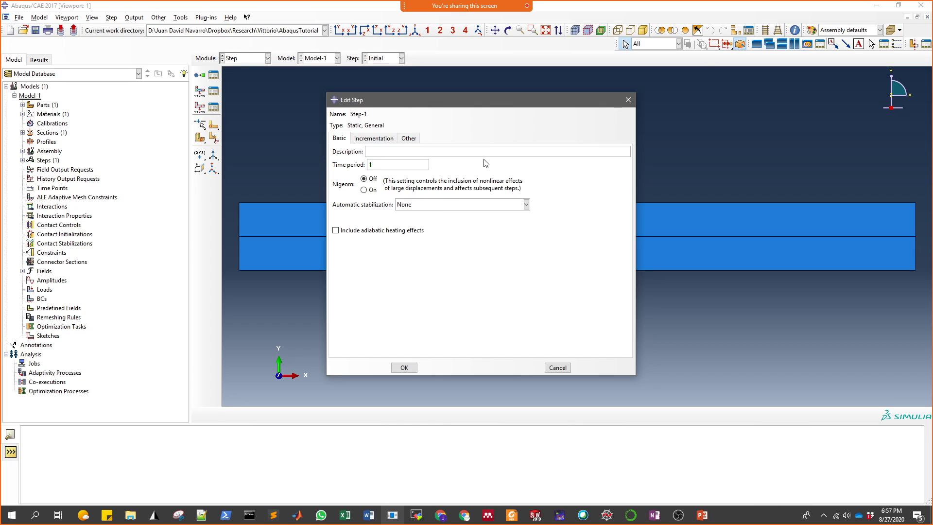
Open the Incrementation settings of Step-1, consult the Figure 13 cantilever beam formulas in Foxit Reader and return to Abaqus/CAE.
{"action": "left_click", "coordinate": [381, 140]}
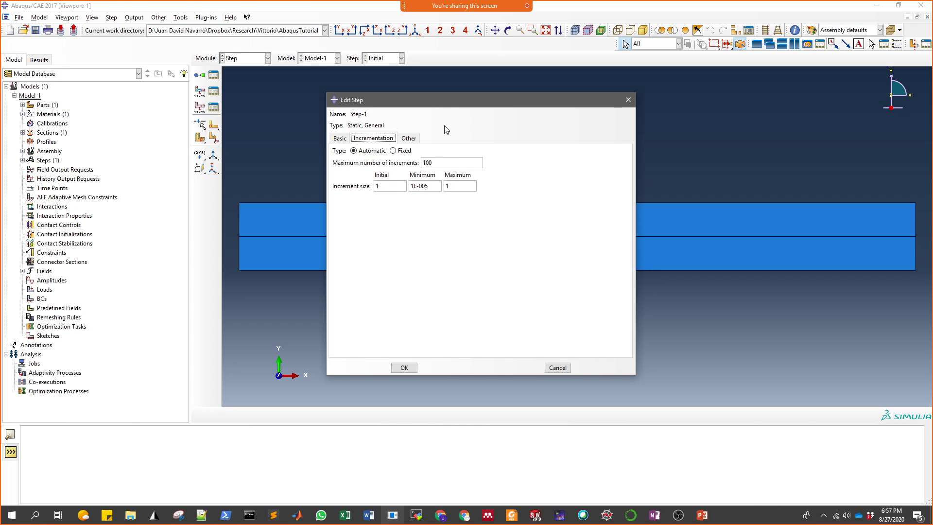
{"action": "left_click", "coordinate": [511, 515]}
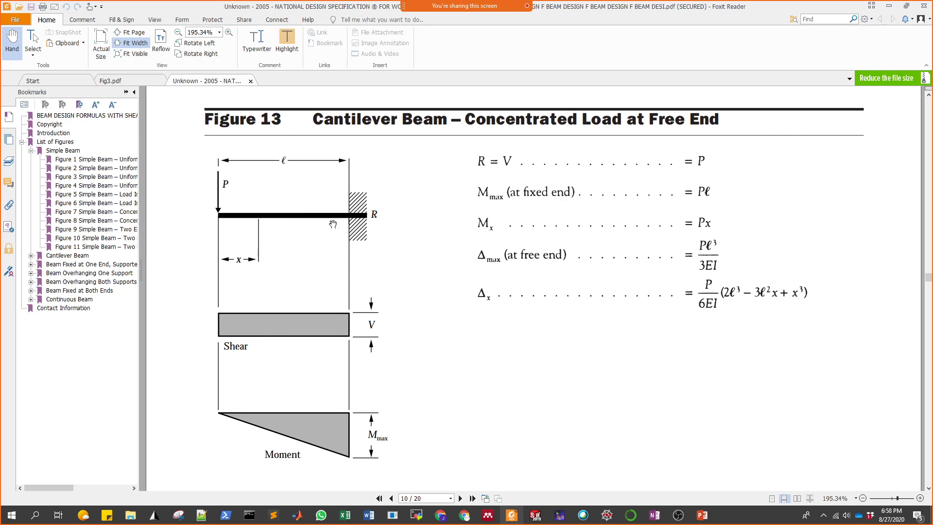
{"action": "left_click", "coordinate": [889, 6]}
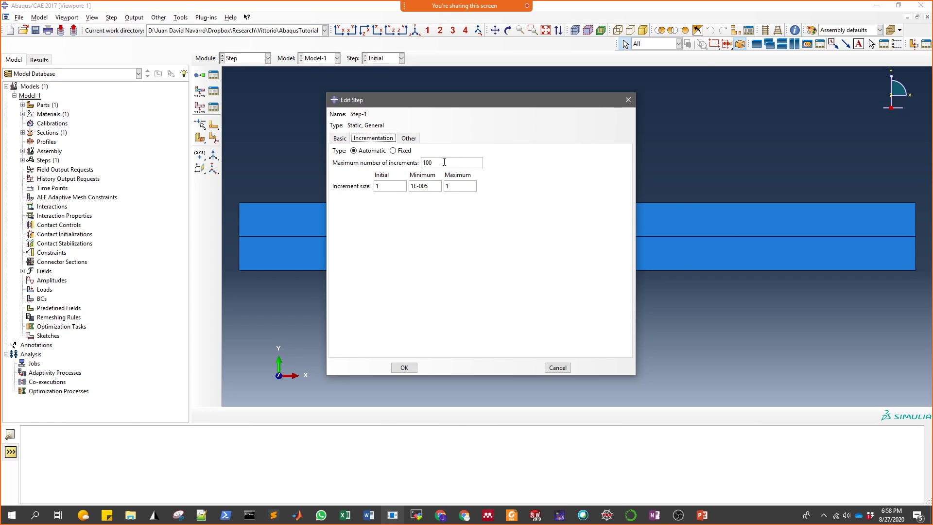
Set Step-1's maximum number of increments to 1000000 and its initial and minimum increment sizes to 1e-10.
{"action": "left_click_drag", "start_coordinate": [433, 163], "coordinate": [418, 163]}
{"action": "type", "text": "1000000"}
{"action": "left_click_drag", "start_coordinate": [384, 186], "coordinate": [376, 187]}
{"action": "left_click", "coordinate": [377, 186]}
{"action": "type", "text": "e-10"}
{"action": "left_click", "coordinate": [430, 187]}
{"action": "type", "text": "3"}
{"action": "key", "text": "BackSpace"}
{"action": "type", "text": "10"}
{"action": "left_click", "coordinate": [465, 186]}
Review the solver settings of Step-1, accept the step with their defaults and check it in the Step Manager.
{"action": "left_click", "coordinate": [404, 141]}
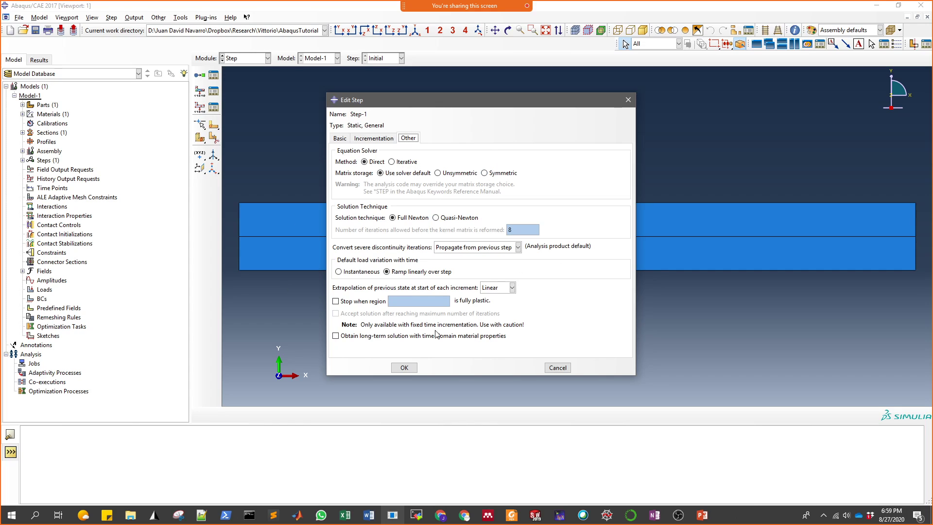
{"action": "left_click", "coordinate": [404, 367]}
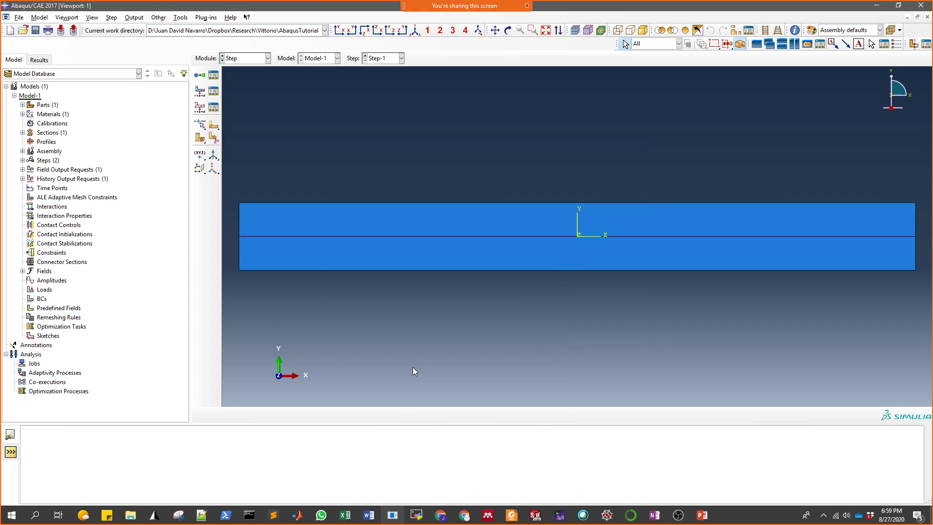
{"action": "left_click", "coordinate": [213, 91]}
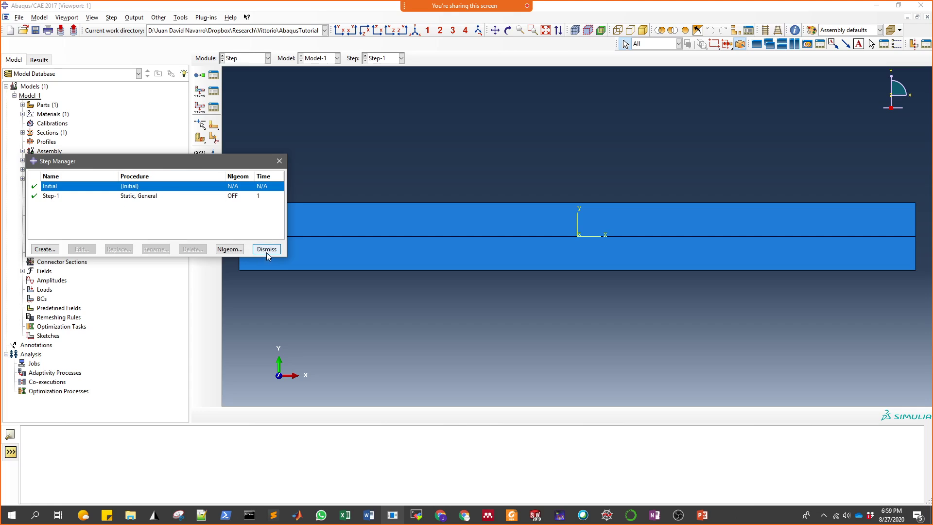
{"action": "left_click", "coordinate": [278, 161]}
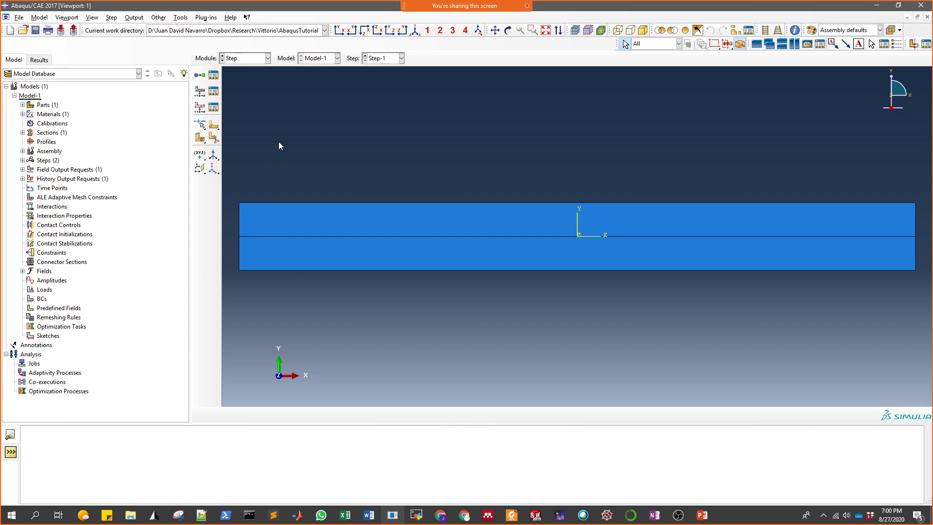
{"action": "left_click", "coordinate": [213, 91]}
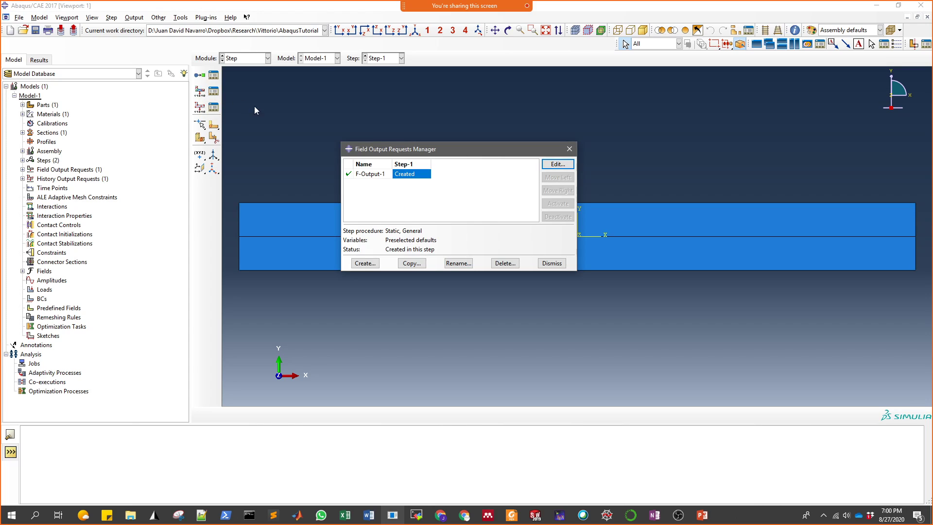
{"action": "left_click", "coordinate": [546, 166]}
{"action": "left_click_drag", "start_coordinate": [543, 109], "coordinate": [104, 97]}
{"action": "left_click_drag", "start_coordinate": [416, 151], "coordinate": [932, 160]}
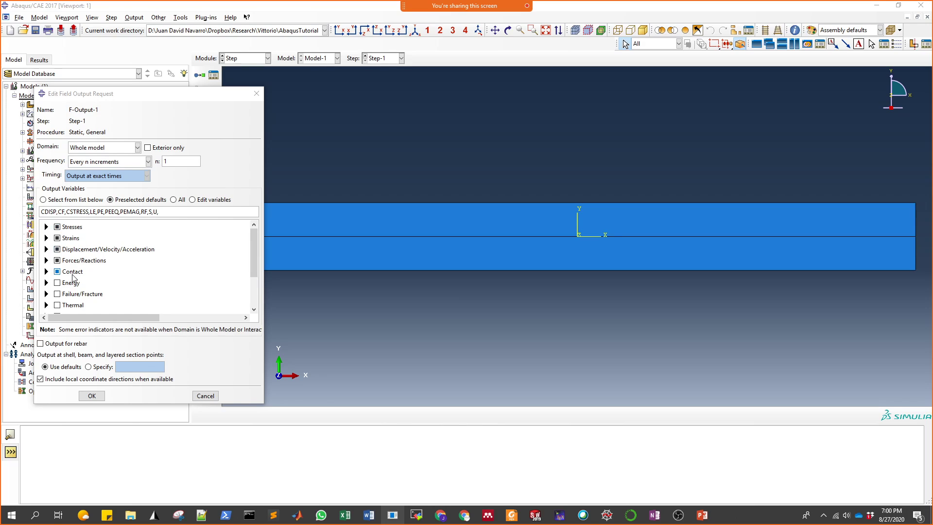
{"action": "left_click", "coordinate": [57, 271]}
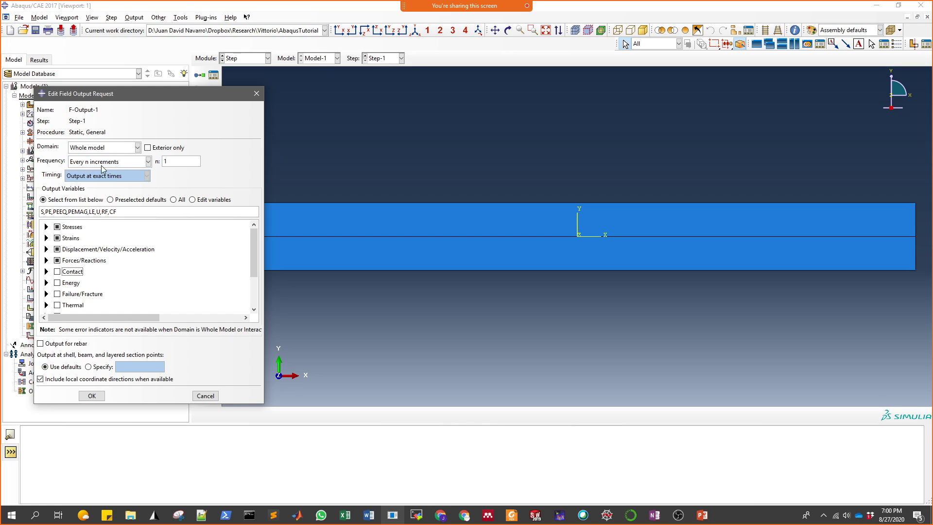
{"action": "left_click_drag", "start_coordinate": [136, 94], "coordinate": [108, 121]}
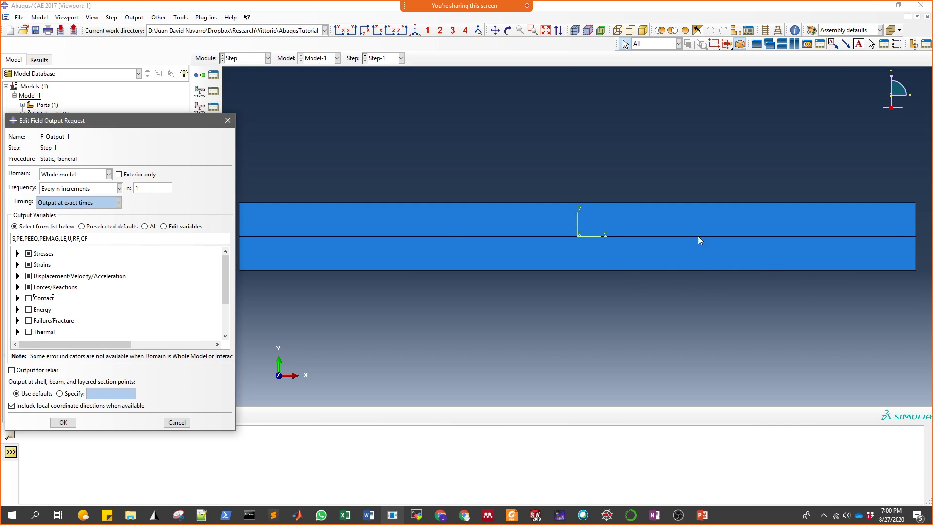
{"action": "left_click", "coordinate": [119, 188]}
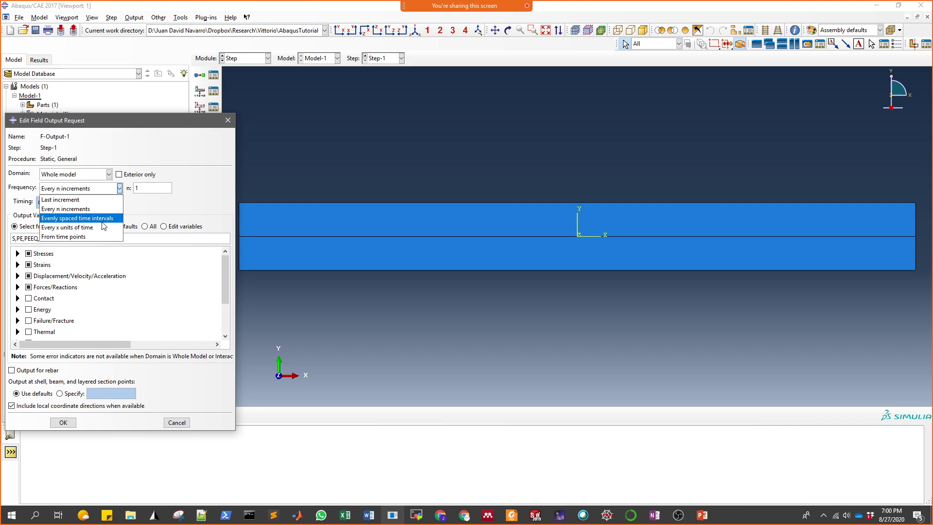
{"action": "left_click", "coordinate": [83, 213]}
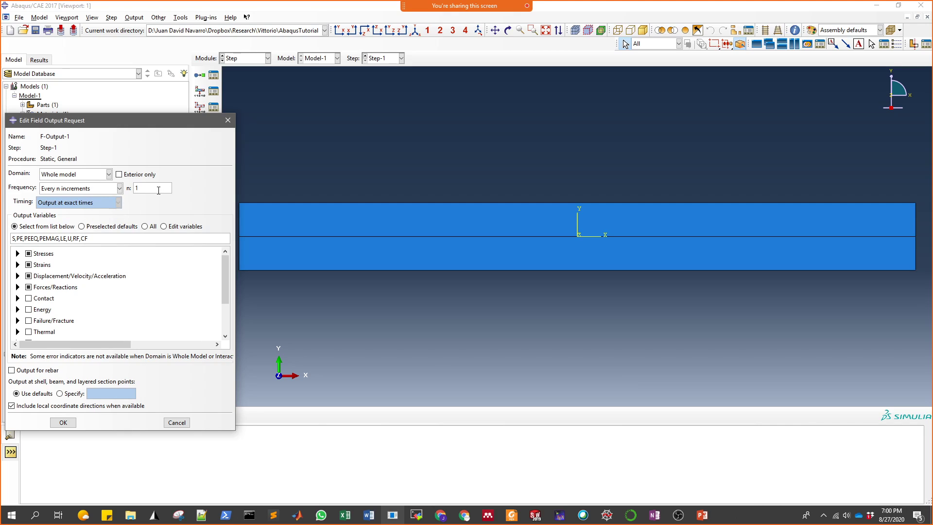
{"action": "left_click", "coordinate": [109, 174]}
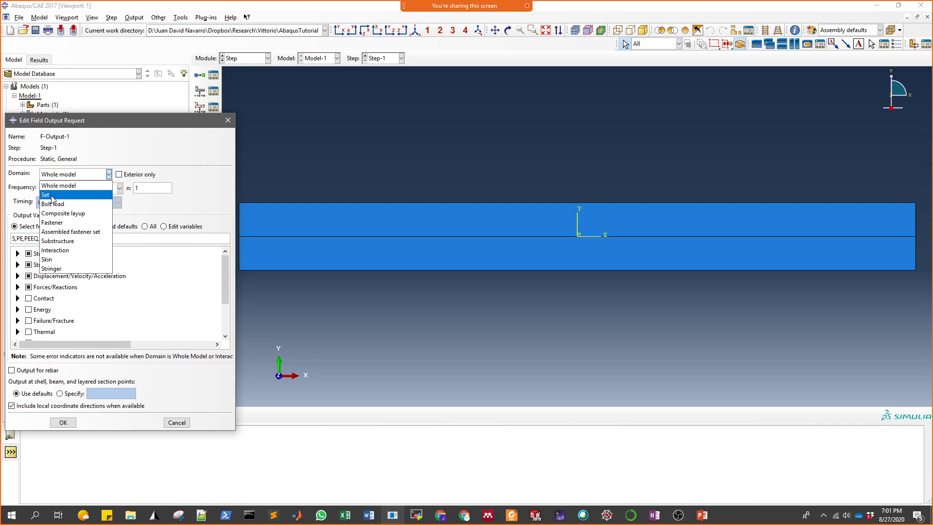
{"action": "left_click", "coordinate": [228, 119]}
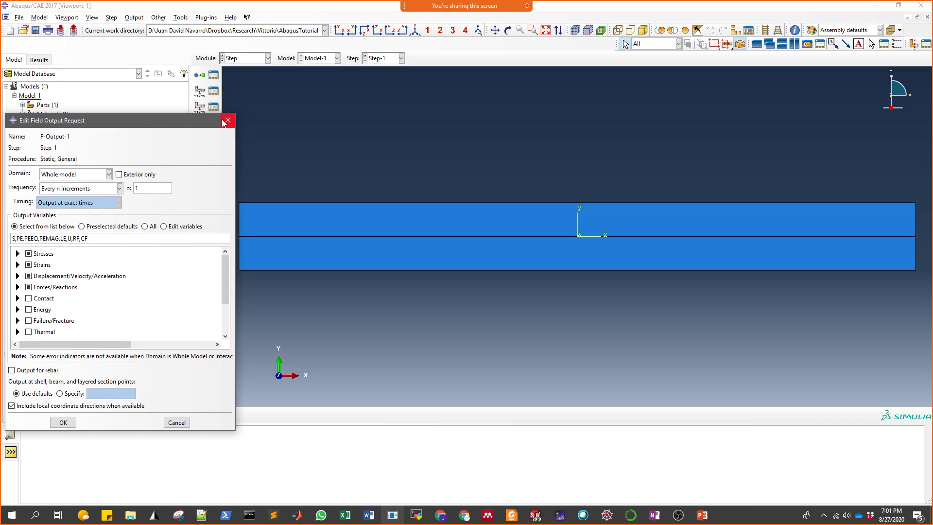
{"action": "left_click", "coordinate": [228, 120]}
{"action": "left_click", "coordinate": [119, 289]}
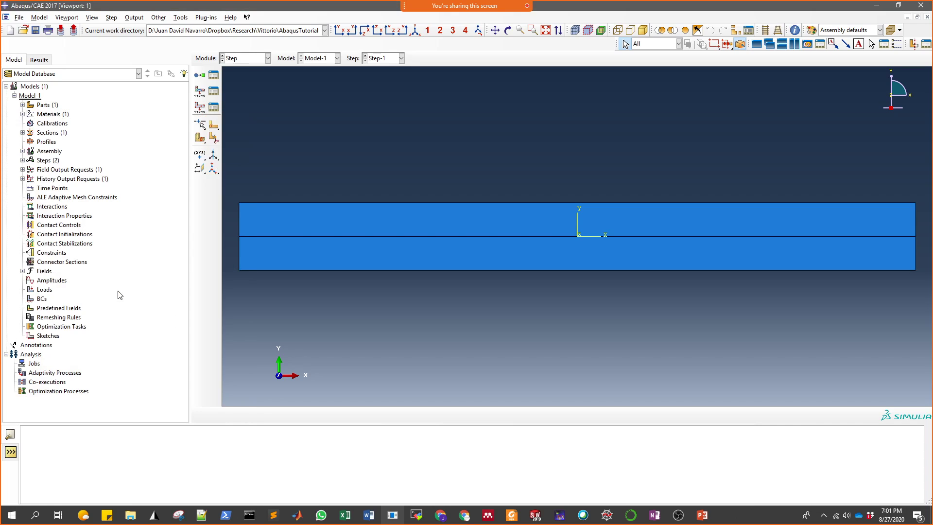
Create a geometry set named Input from the middle vertex of the beam's left end.
{"action": "left_click", "coordinate": [180, 18]}
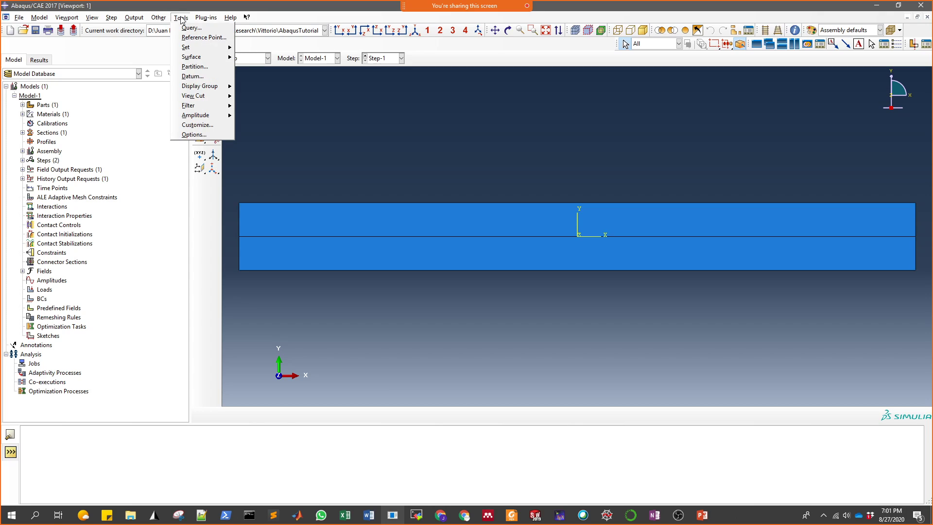
{"action": "mouse_move", "coordinate": [185, 49]}
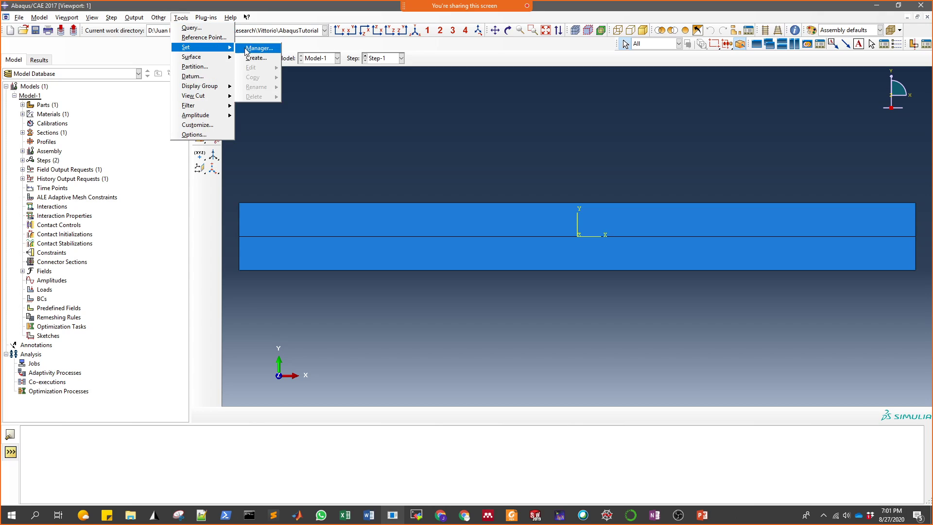
{"action": "left_click", "coordinate": [253, 58]}
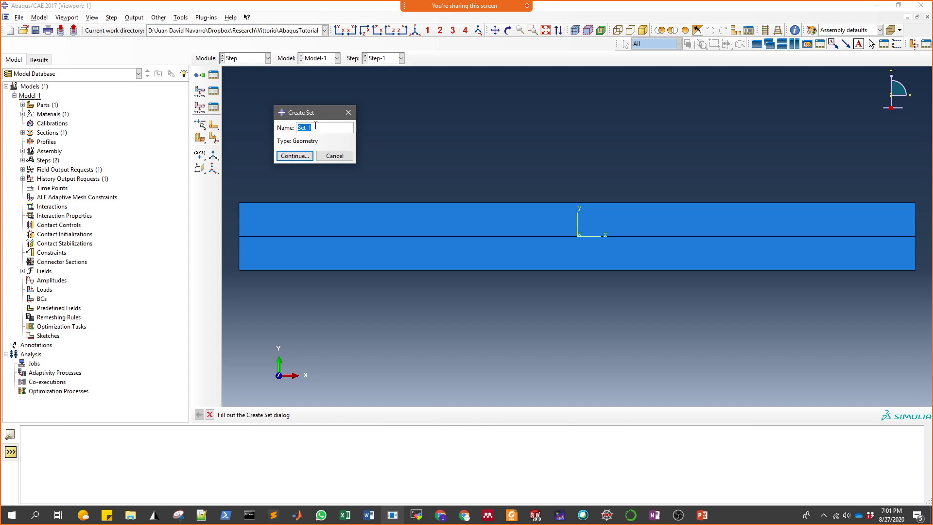
{"action": "type", "text": "Input"}
{"action": "left_click", "coordinate": [307, 157]}
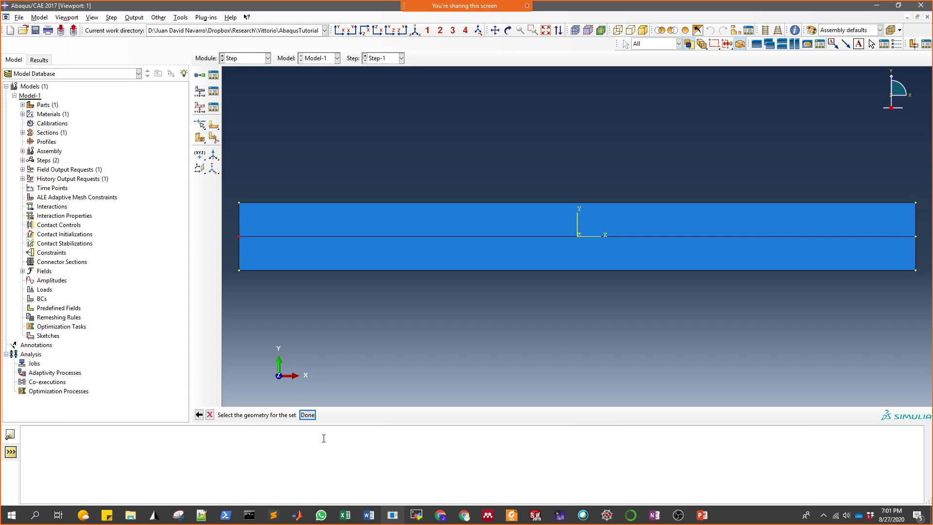
{"action": "left_click", "coordinate": [307, 416]}
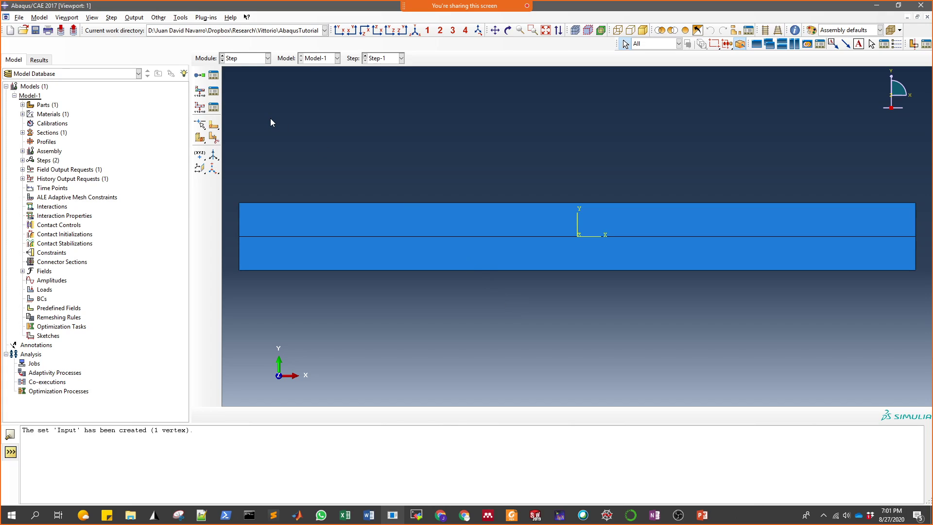
Start a new geometry set named FixedEnd and proceed to its geometry selection.
{"action": "left_click", "coordinate": [180, 17]}
{"action": "mouse_move", "coordinate": [185, 49]}
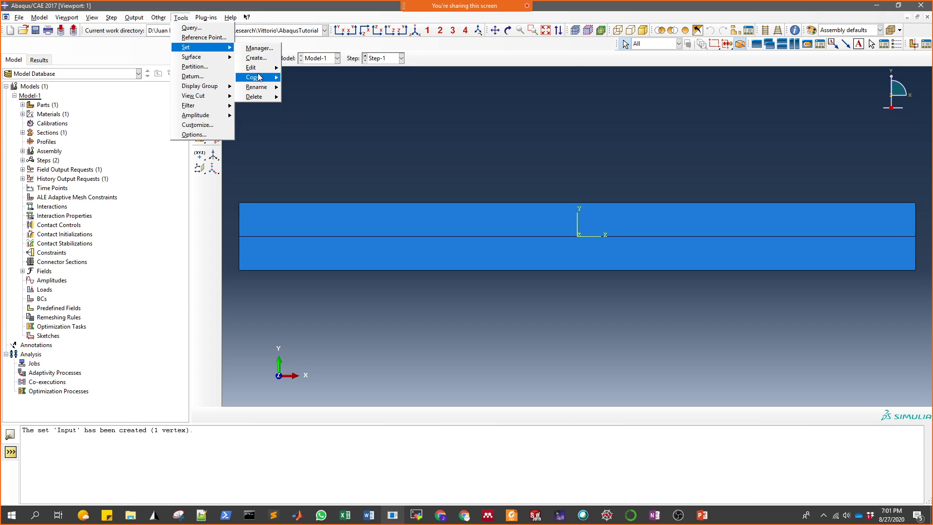
{"action": "left_click", "coordinate": [256, 58]}
{"action": "left_click", "coordinate": [321, 127]}
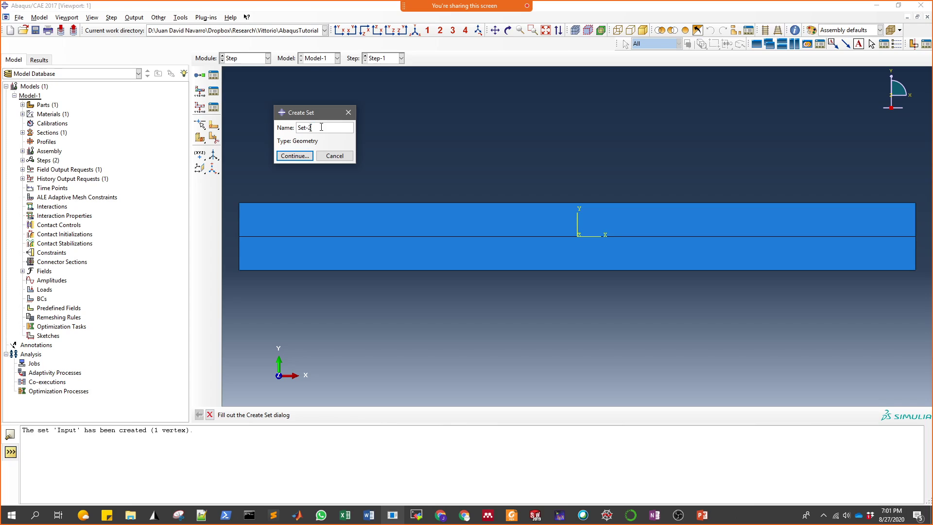
{"action": "left_click_drag", "start_coordinate": [311, 127], "coordinate": [294, 129]}
{"action": "type", "text": "FixedEnd"}
{"action": "left_click", "coordinate": [295, 157]}
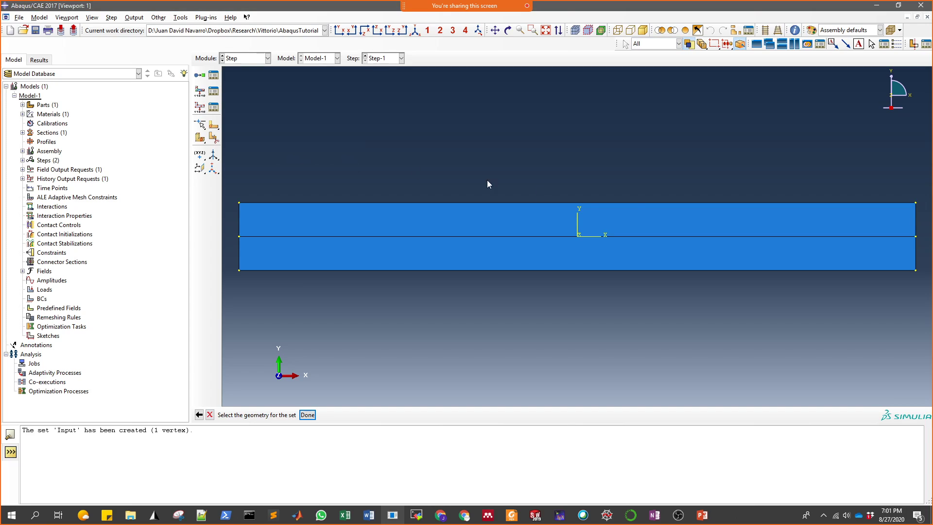
Complete the FixedEnd set with both edge segments of the beam's right end, consulting the Figure 13 cantilever diagram in Foxit Reader.
{"action": "left_click", "coordinate": [916, 223]}
{"action": "left_click", "coordinate": [915, 251]}
{"action": "left_click", "coordinate": [916, 216], "text": "shift"}
{"action": "left_click", "coordinate": [511, 515]}
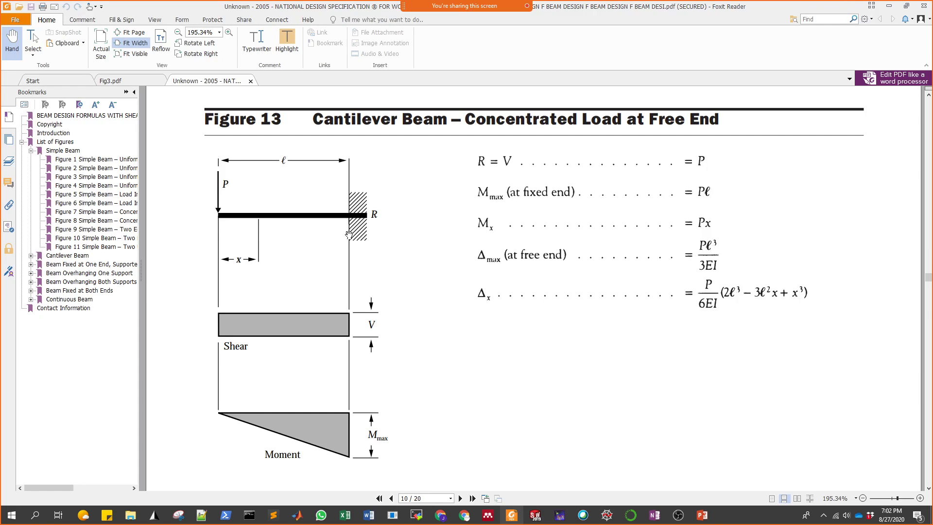
{"action": "left_click", "coordinate": [888, 6]}
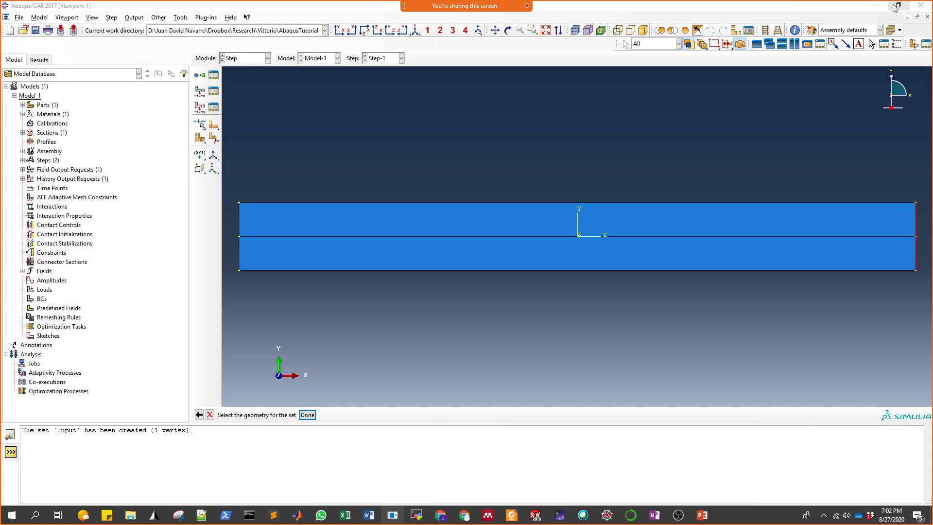
{"action": "left_click", "coordinate": [918, 219], "text": "shift"}
{"action": "left_click", "coordinate": [307, 415]}
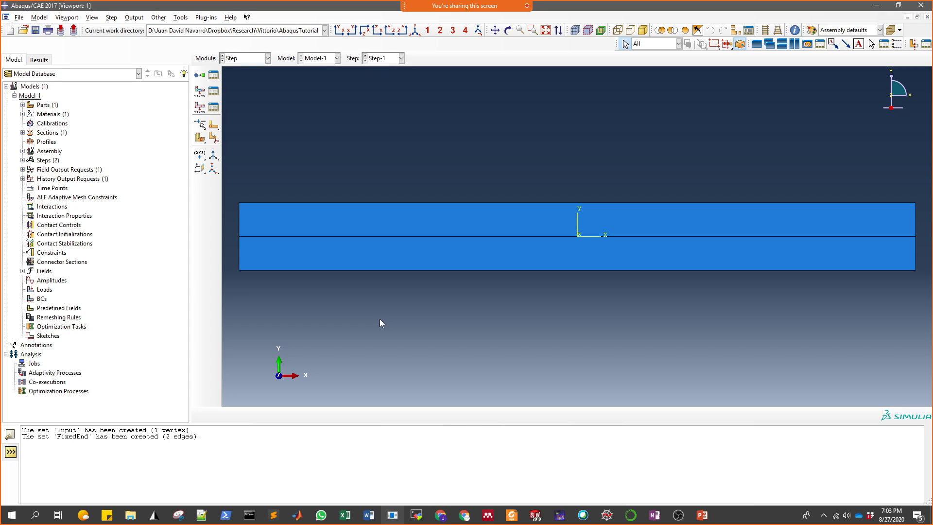
Exclude the Contact variables from the F-Output-1 field output request, keeping the whole model as domain, and save the request.
{"action": "left_click", "coordinate": [200, 92]}
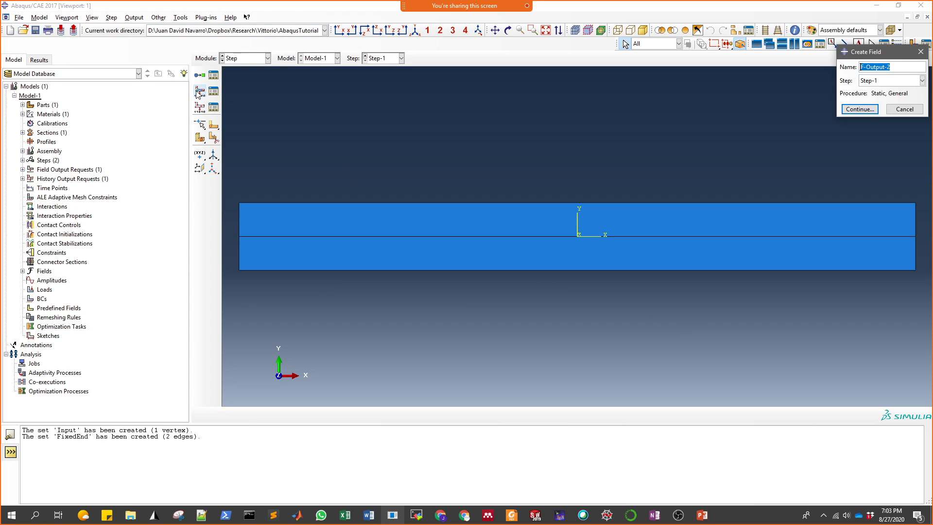
{"action": "left_click", "coordinate": [905, 109]}
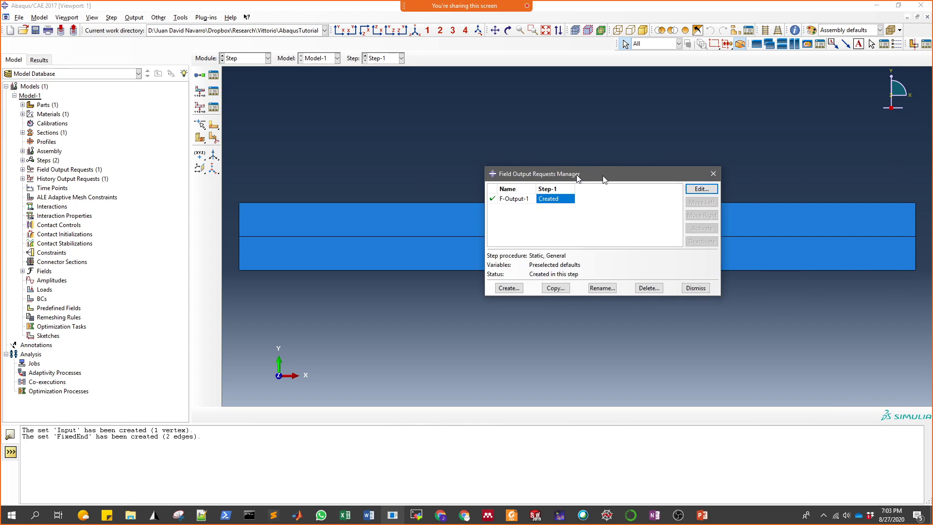
{"action": "left_click_drag", "start_coordinate": [603, 176], "coordinate": [381, 121]}
{"action": "left_click", "coordinate": [480, 135]}
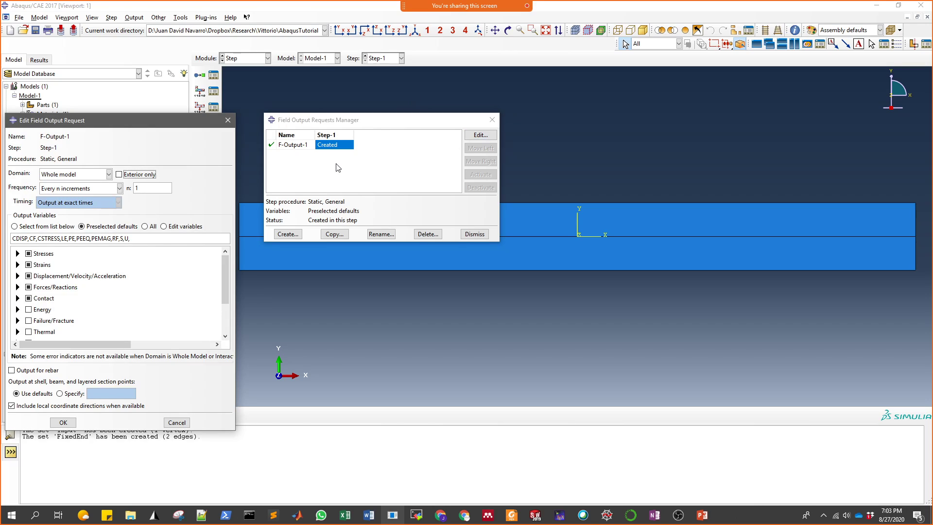
{"action": "left_click", "coordinate": [28, 298]}
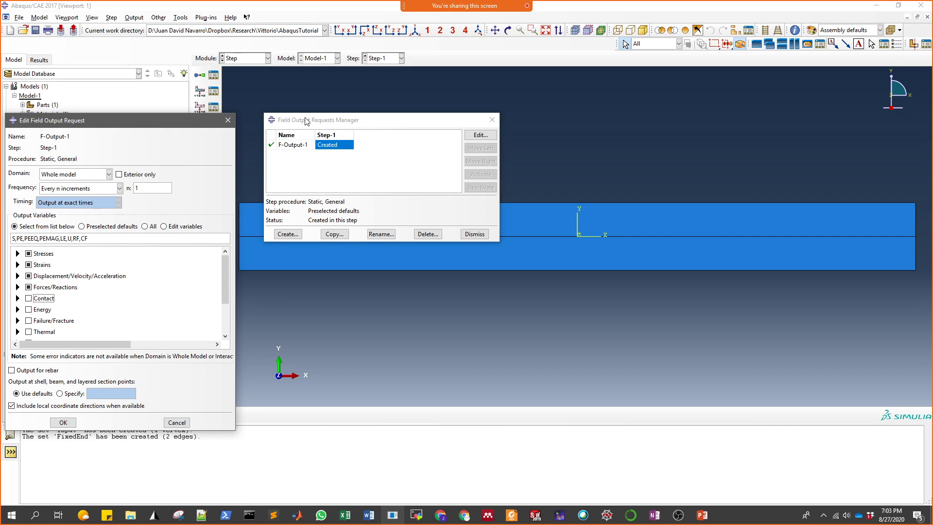
{"action": "left_click_drag", "start_coordinate": [305, 117], "coordinate": [418, 313]}
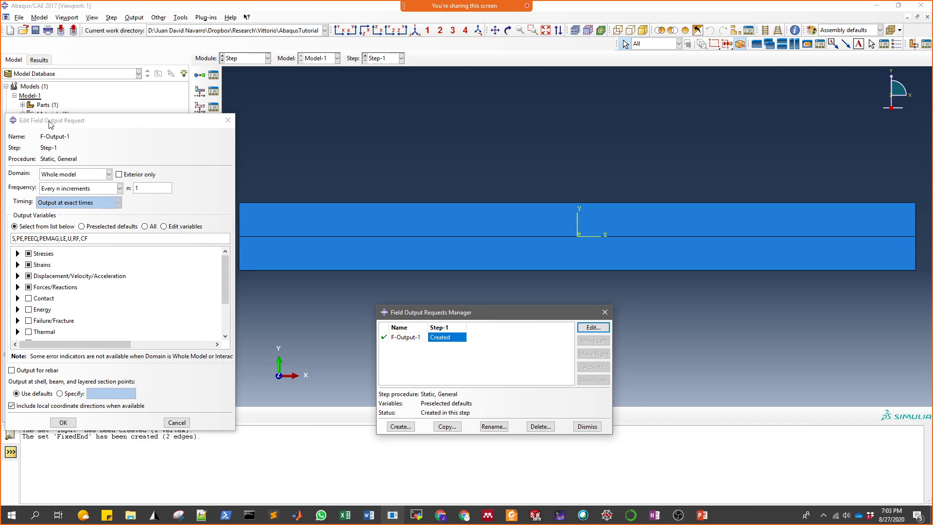
{"action": "left_click", "coordinate": [62, 122]}
{"action": "left_click_drag", "start_coordinate": [62, 122], "coordinate": [62, 110]}
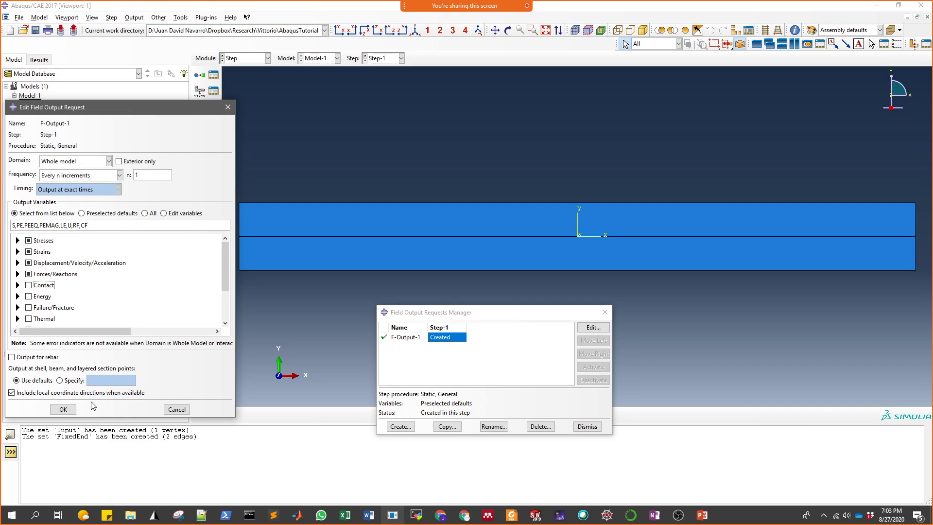
{"action": "left_click", "coordinate": [72, 410]}
{"action": "left_click", "coordinate": [604, 312]}
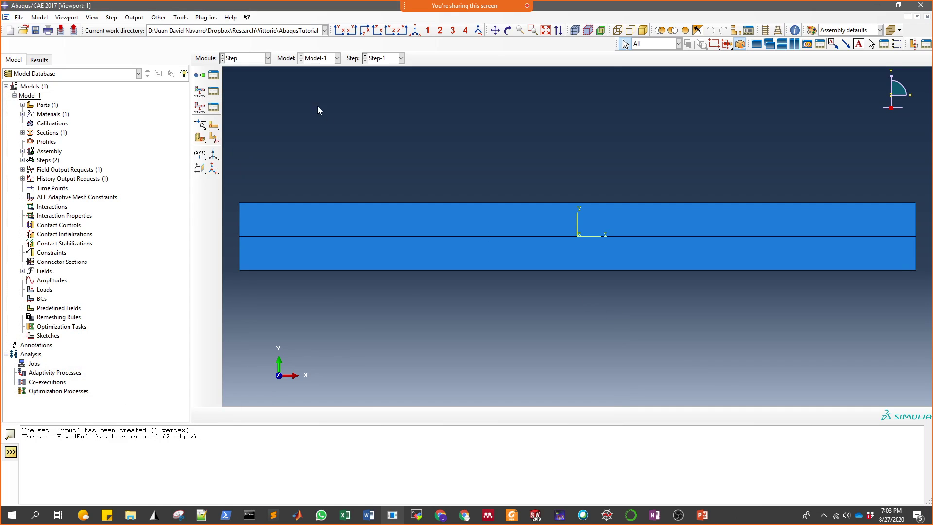
Edit the H-Output-1 history output request, removing the Energy variables and setting its domain to the set Input.
{"action": "left_click", "coordinate": [213, 108]}
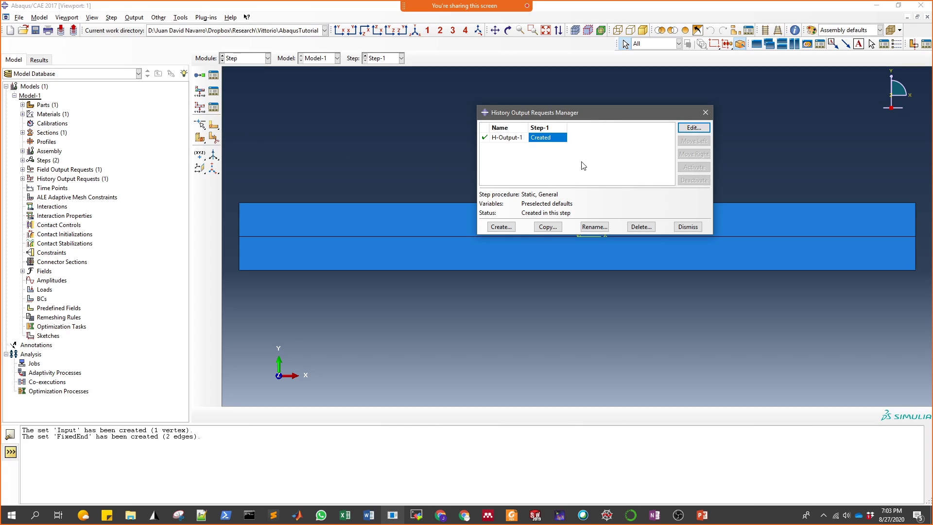
{"action": "left_click", "coordinate": [694, 127]}
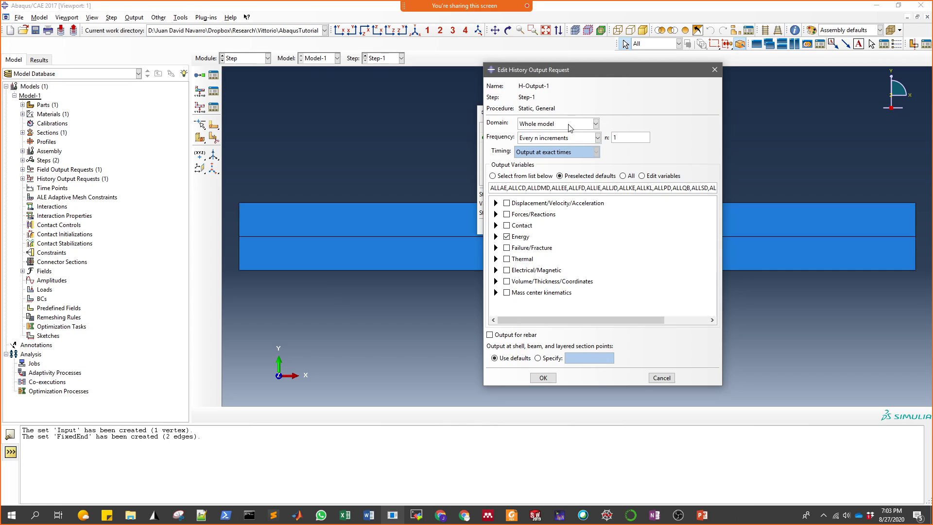
{"action": "left_click", "coordinate": [507, 237]}
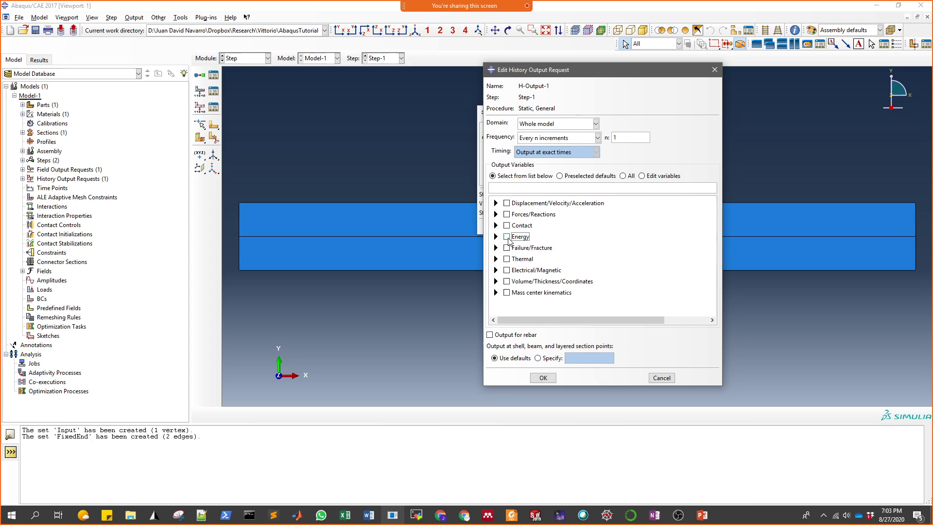
{"action": "left_click", "coordinate": [596, 125]}
{"action": "left_click", "coordinate": [537, 142]}
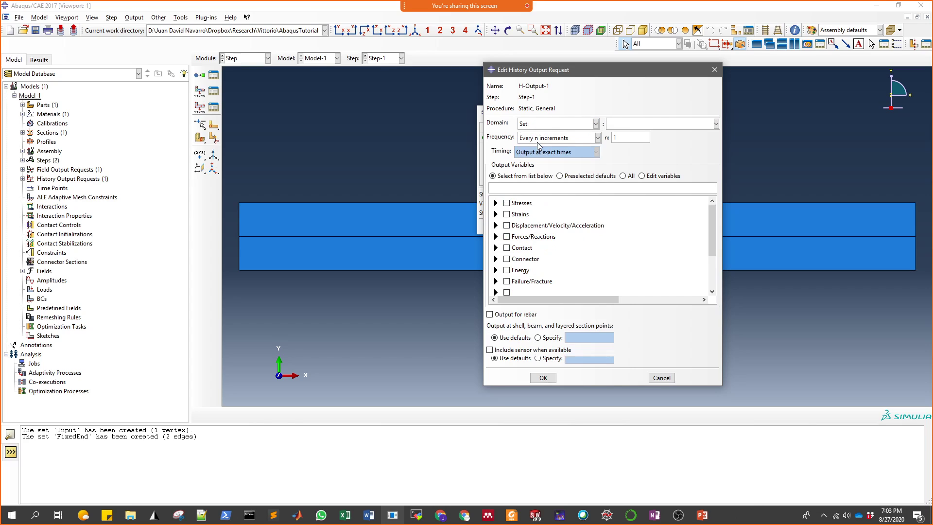
{"action": "left_click", "coordinate": [668, 125]}
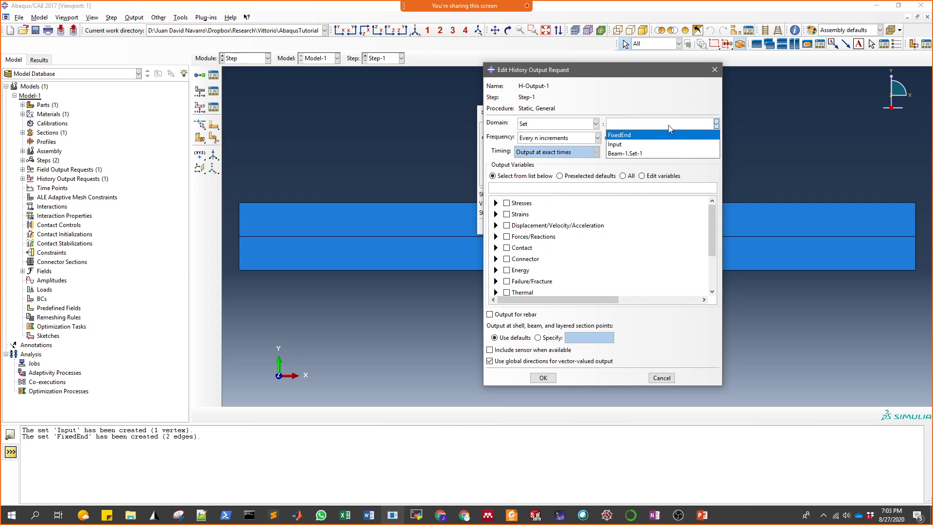
{"action": "left_click", "coordinate": [621, 146]}
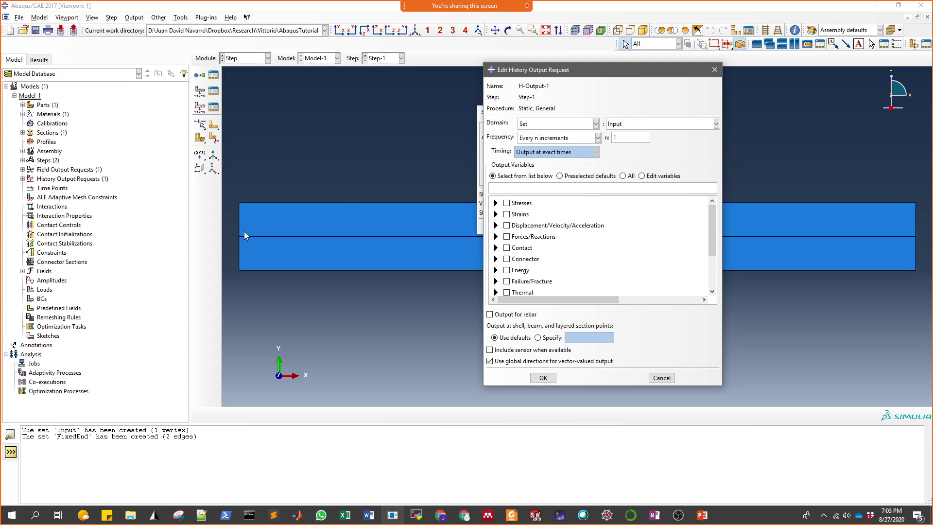
Add the concentrated force components CF1 and CF2 to the history output variables.
{"action": "left_click", "coordinate": [496, 236]}
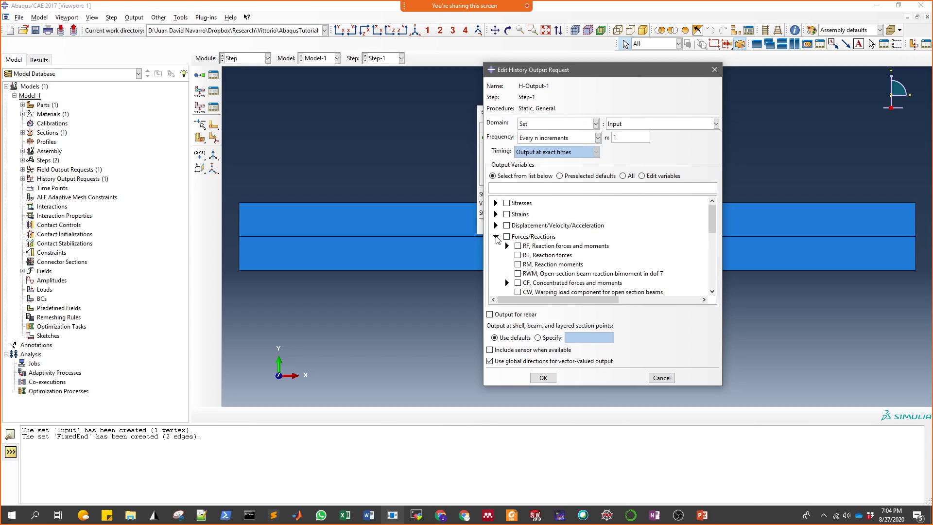
{"action": "left_click", "coordinate": [496, 236]}
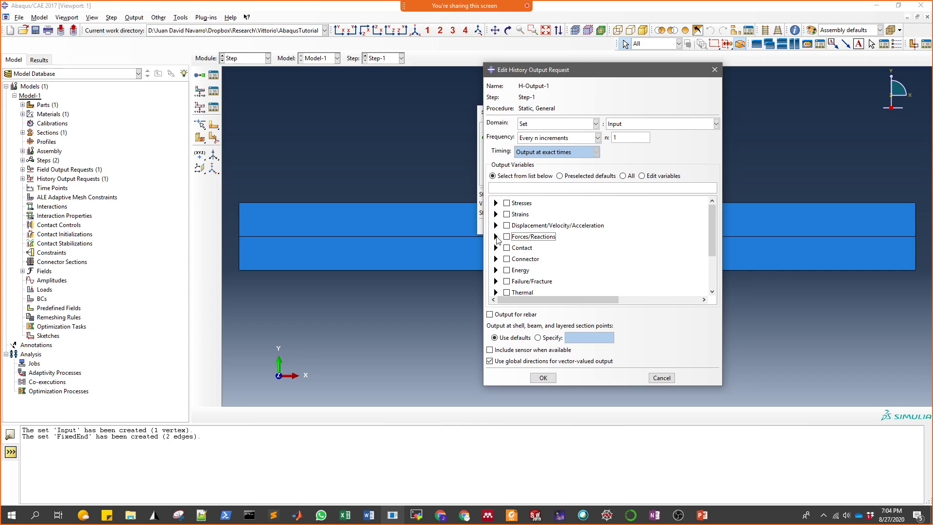
{"action": "left_click", "coordinate": [496, 237]}
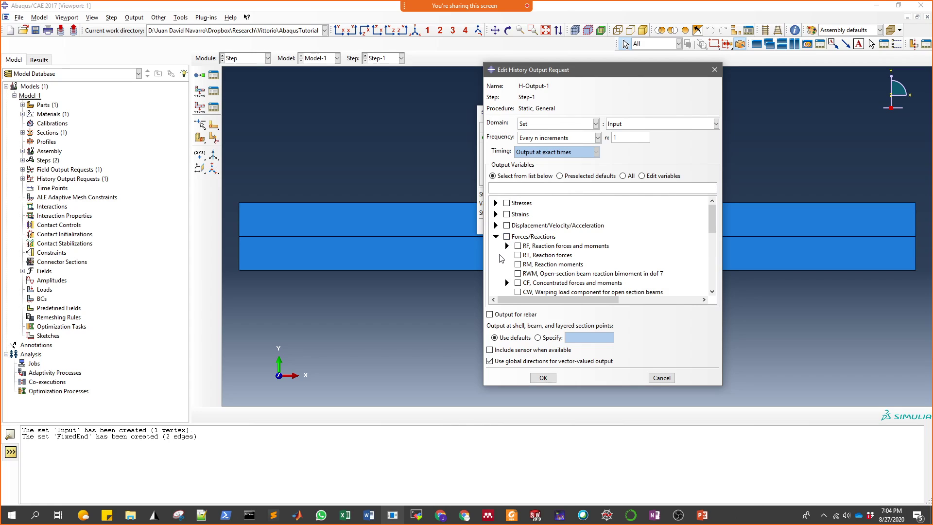
{"action": "left_click", "coordinate": [506, 282]}
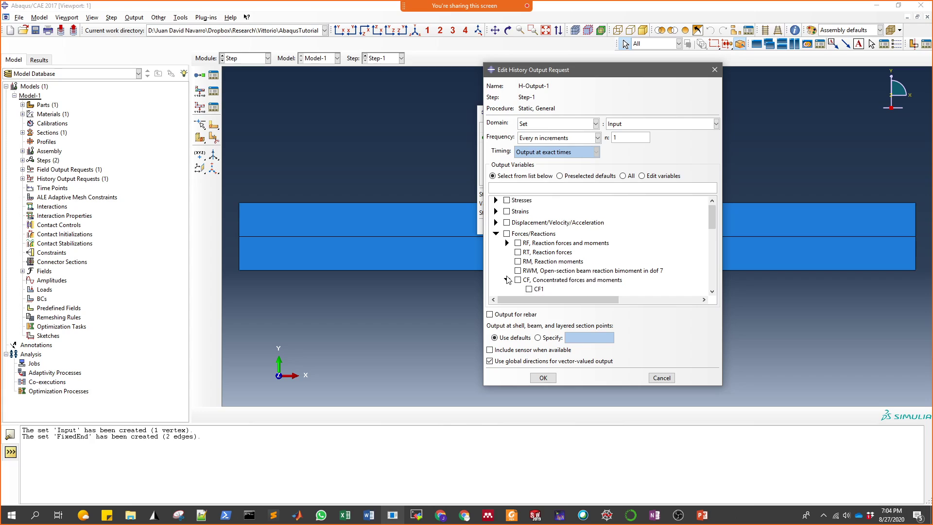
{"action": "scroll", "coordinate": [517, 262], "scroll_direction": "down", "scroll_amount": 3}
{"action": "left_click", "coordinate": [529, 233]}
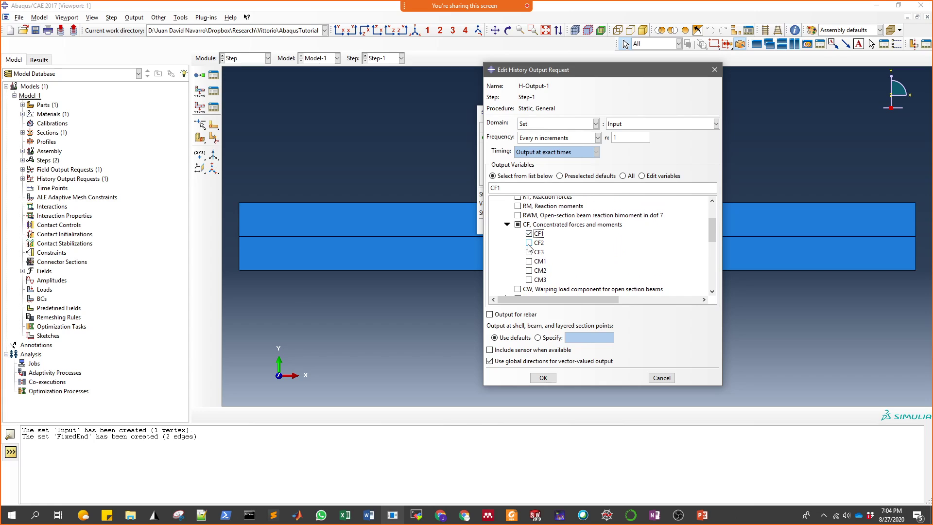
{"action": "left_click", "coordinate": [528, 242]}
Add the translation components U1 and U2 to the history output variables.
{"action": "scroll", "coordinate": [509, 252], "scroll_direction": "up", "scroll_amount": 3}
{"action": "scroll", "coordinate": [509, 252], "scroll_direction": "up", "scroll_amount": 1}
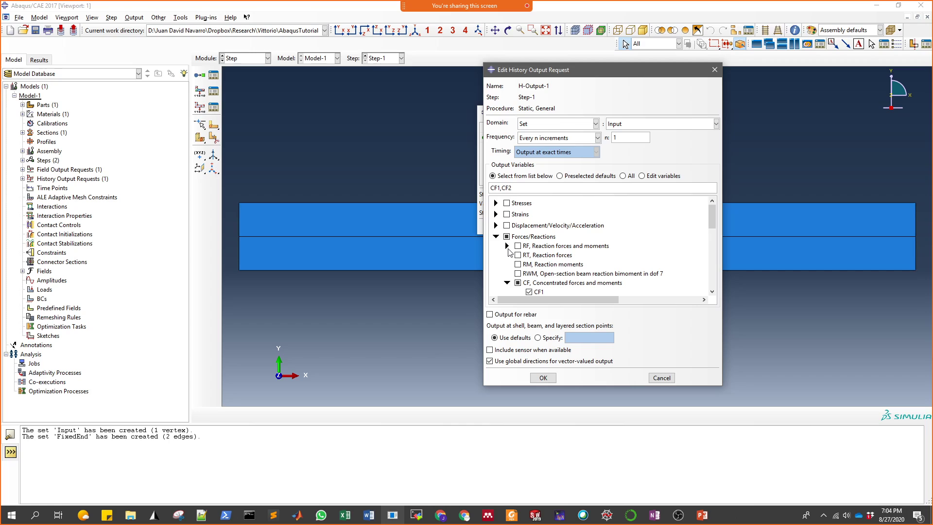
{"action": "left_click", "coordinate": [501, 225]}
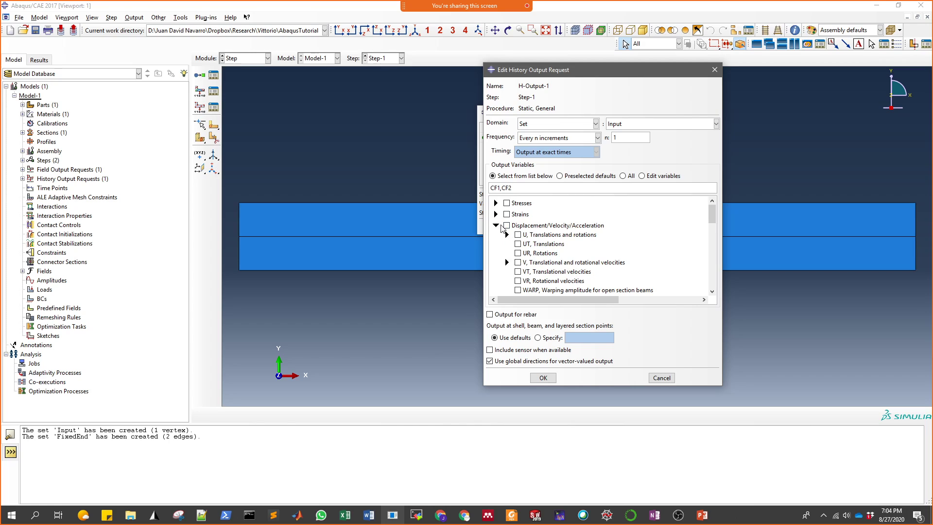
{"action": "left_click", "coordinate": [507, 234]}
{"action": "left_click", "coordinate": [529, 244]}
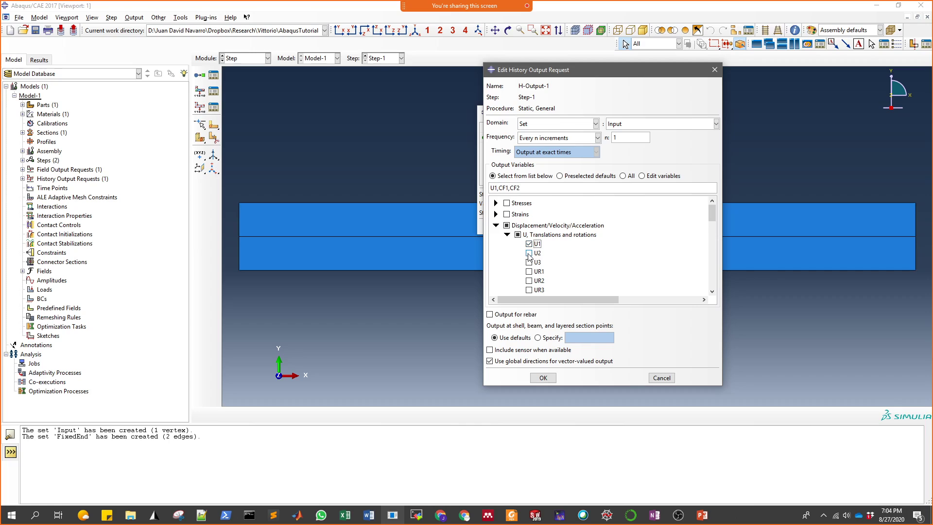
{"action": "left_click", "coordinate": [529, 252]}
Review the displacement and concentrated force variables selected for the Input set's history output.
{"action": "scroll", "coordinate": [556, 252], "scroll_direction": "down", "scroll_amount": 3}
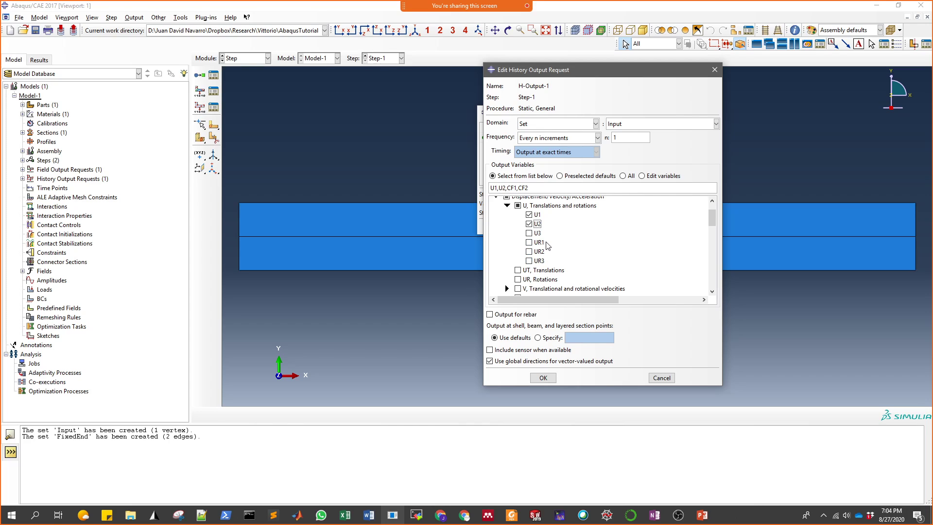
{"action": "scroll", "coordinate": [548, 247], "scroll_direction": "down", "scroll_amount": 2}
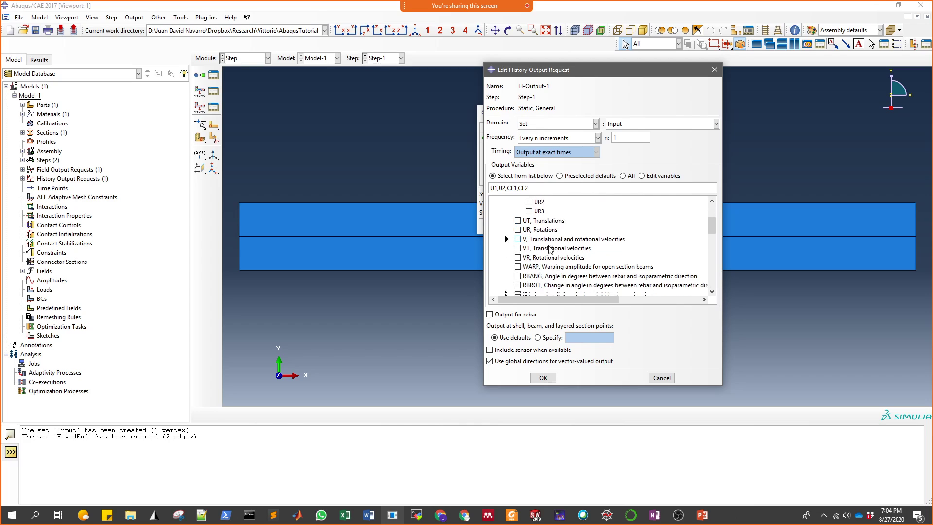
{"action": "scroll", "coordinate": [549, 248], "scroll_direction": "down", "scroll_amount": 5}
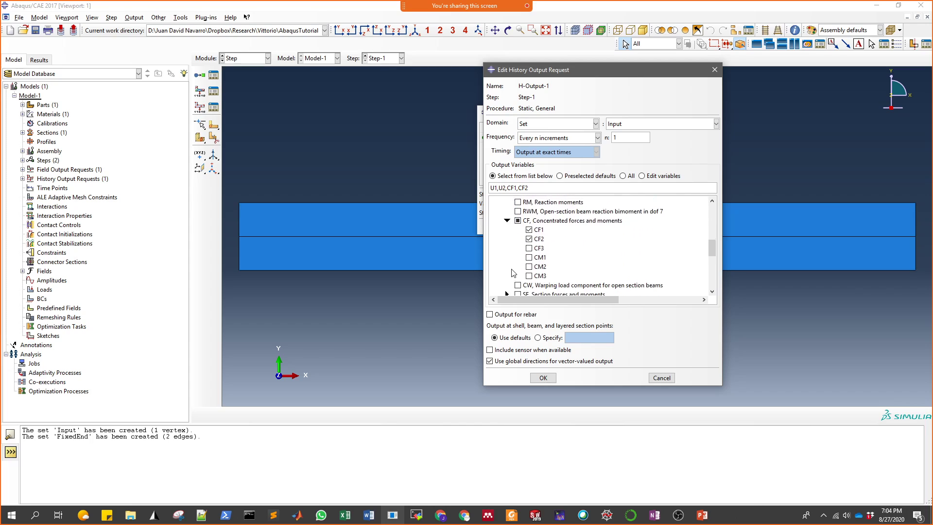
{"action": "scroll", "coordinate": [512, 273], "scroll_direction": "down", "scroll_amount": 1}
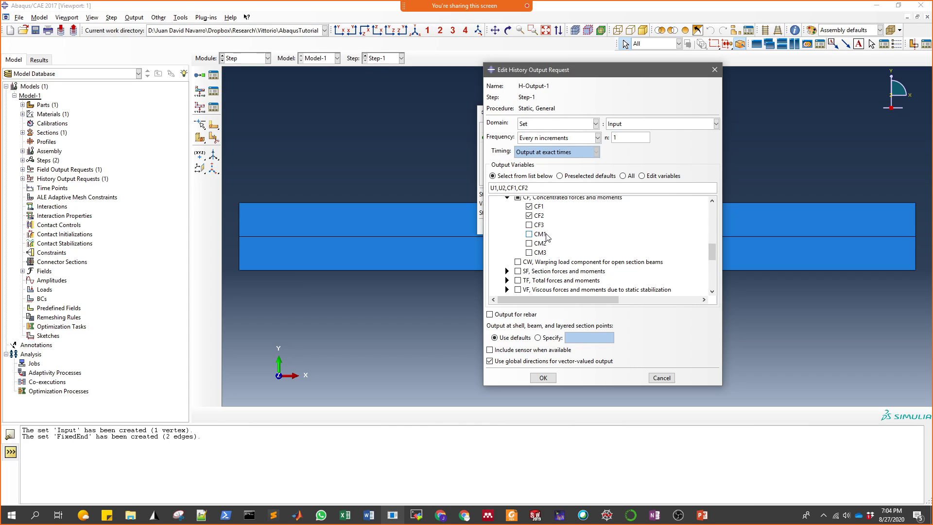
{"action": "scroll", "coordinate": [551, 245], "scroll_direction": "up", "scroll_amount": 3}
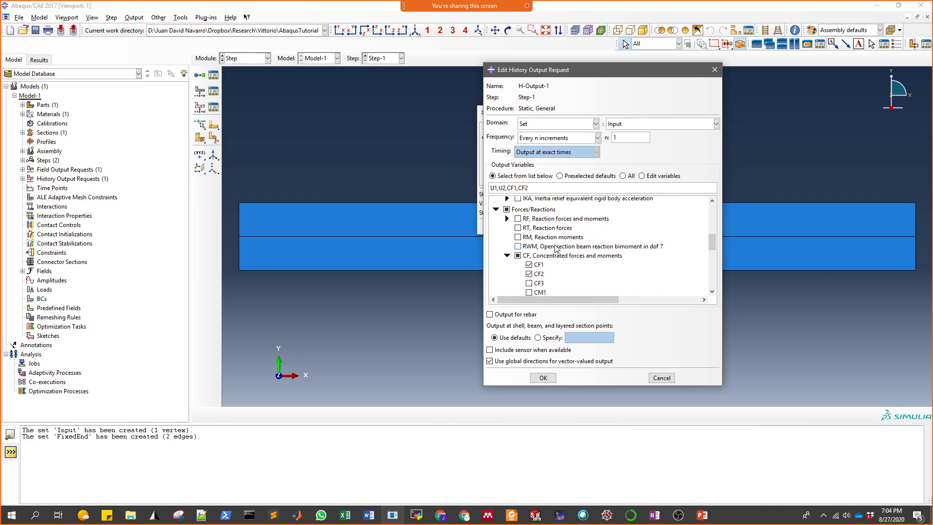
{"action": "scroll", "coordinate": [557, 249], "scroll_direction": "up", "scroll_amount": 5}
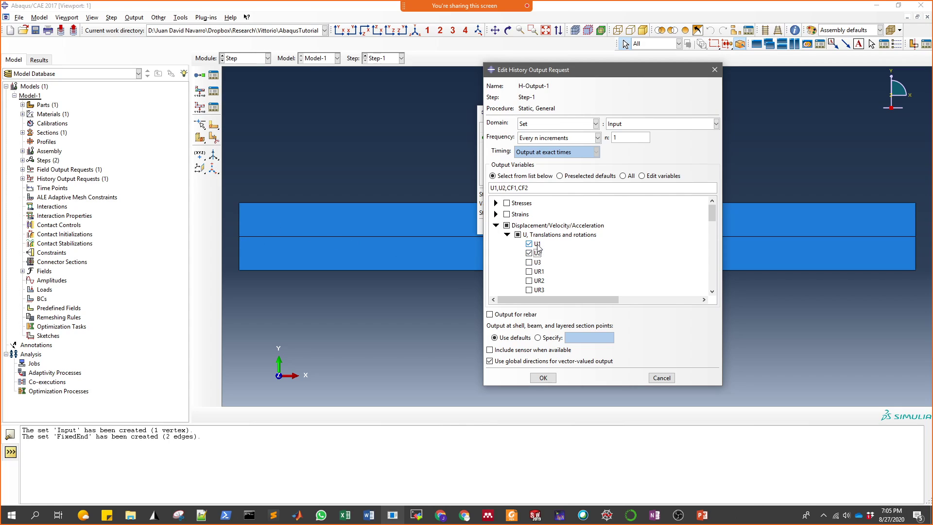
{"action": "scroll", "coordinate": [537, 248], "scroll_direction": "down", "scroll_amount": 5}
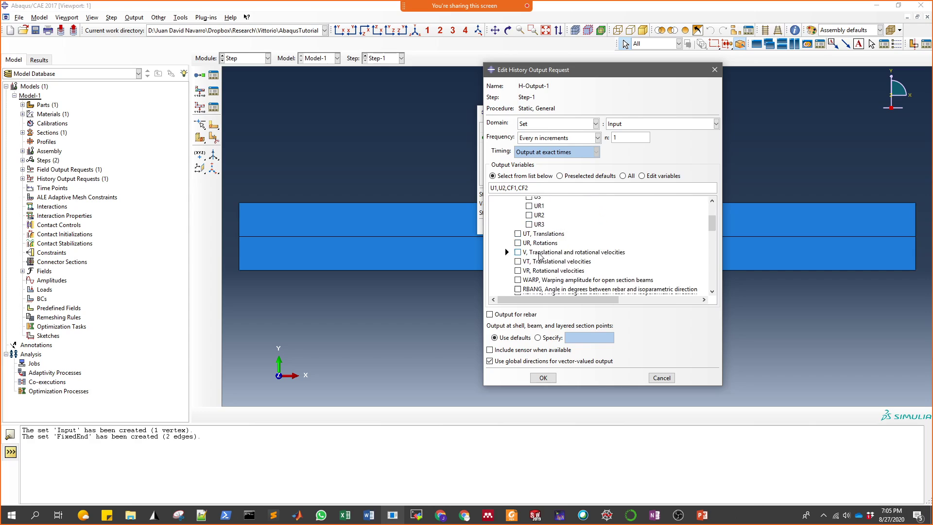
{"action": "scroll", "coordinate": [539, 258], "scroll_direction": "down", "scroll_amount": 3}
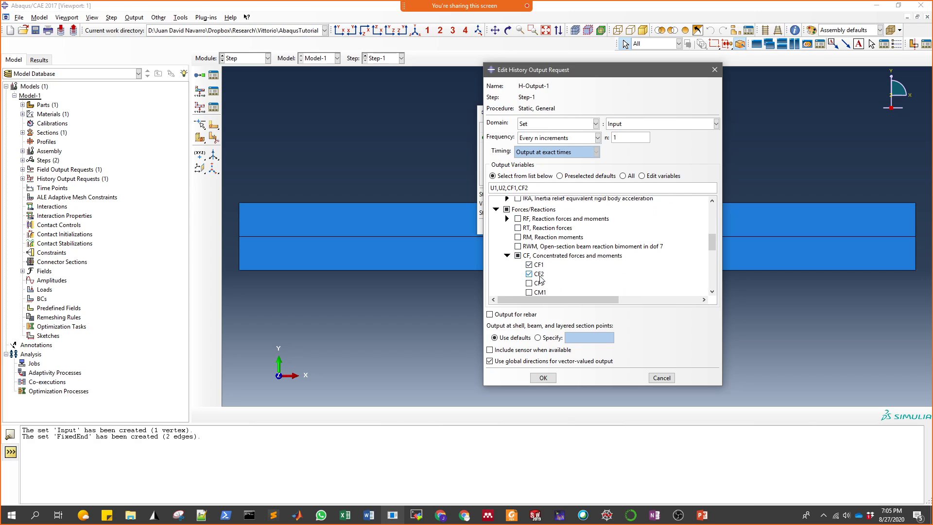
{"action": "scroll", "coordinate": [540, 278], "scroll_direction": "up", "scroll_amount": 8}
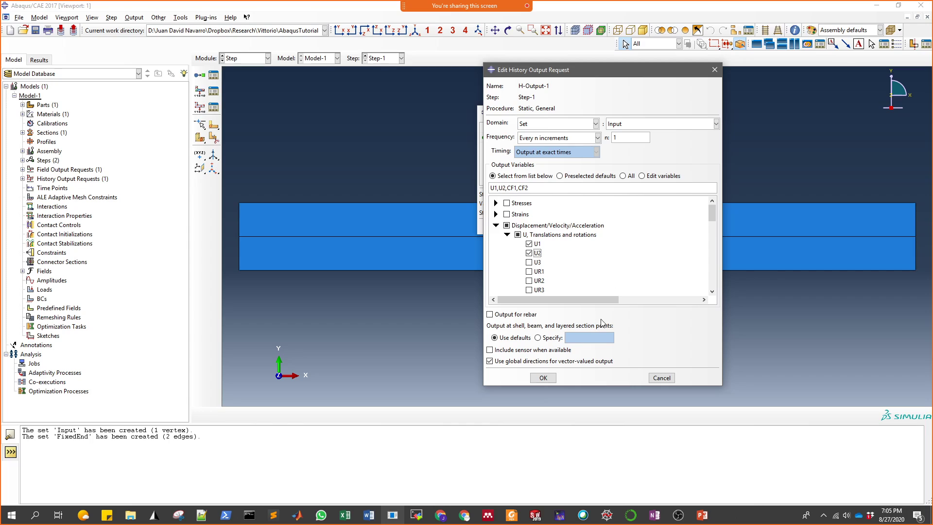
Save the history output request, close its manager and switch to the Interaction module.
{"action": "left_click", "coordinate": [542, 378]}
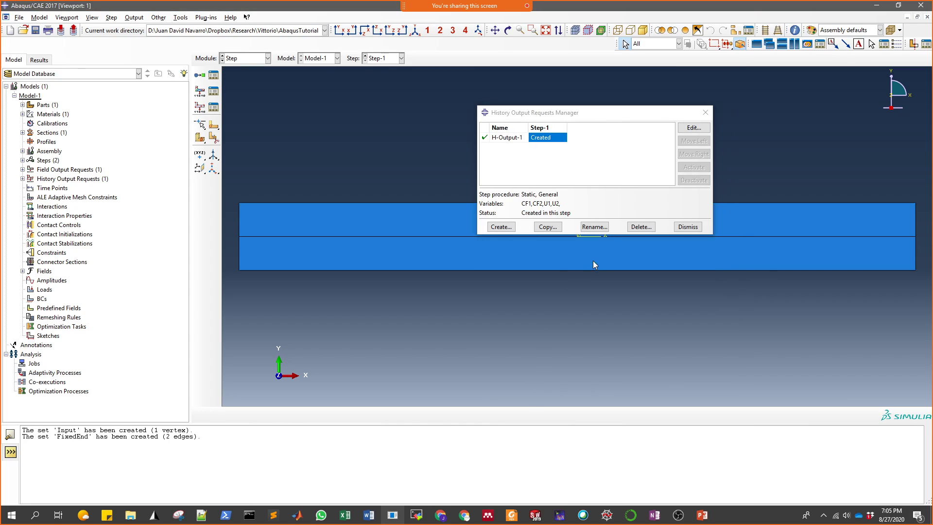
{"action": "left_click", "coordinate": [687, 226]}
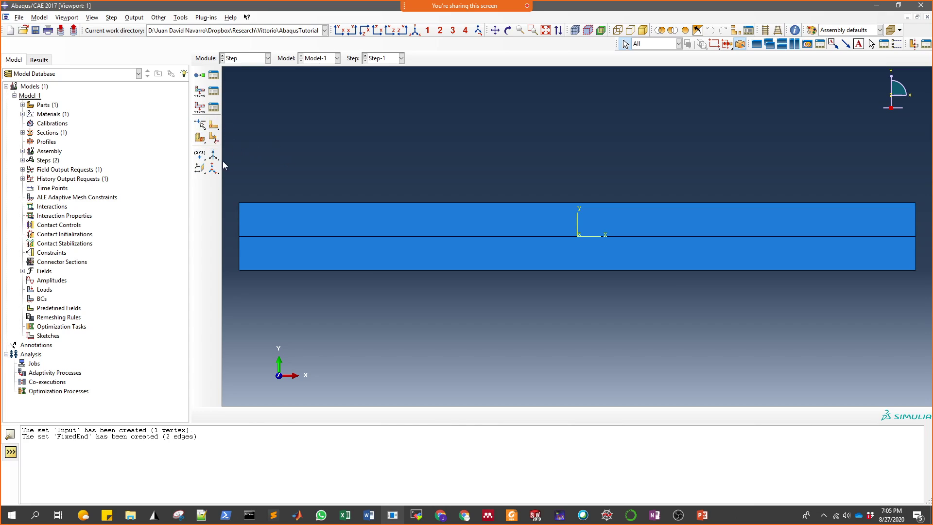
{"action": "left_click", "coordinate": [268, 58]}
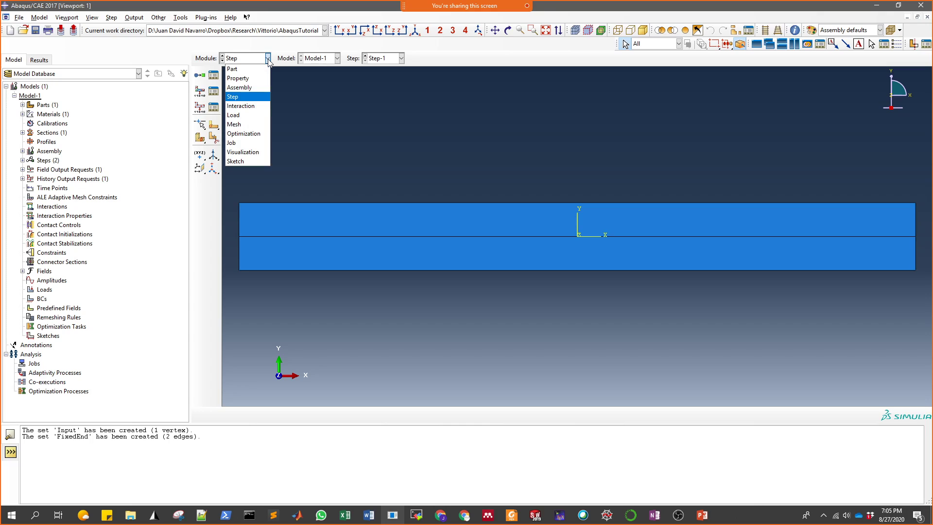
{"action": "left_click", "coordinate": [251, 107]}
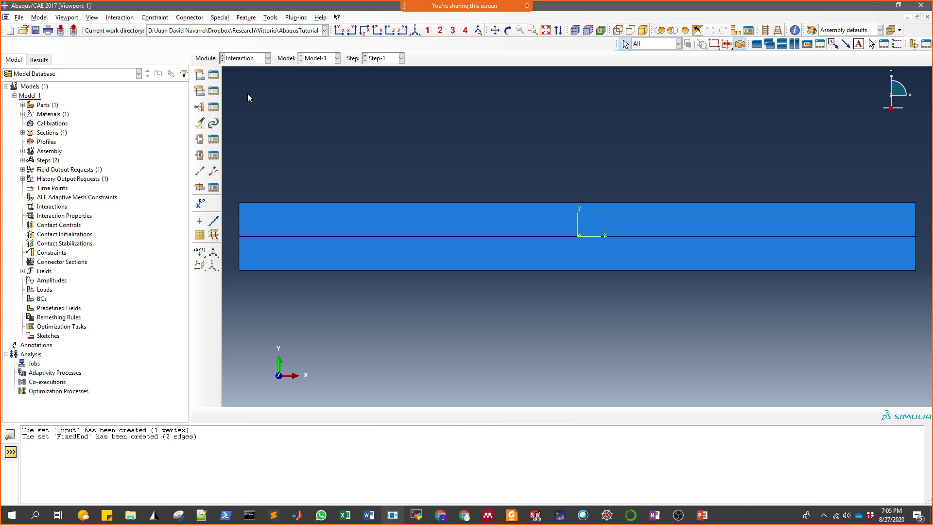
Examine the available constraint types without creating a constraint, and the MPC types offered for a new connector section.
{"action": "left_click", "coordinate": [199, 107]}
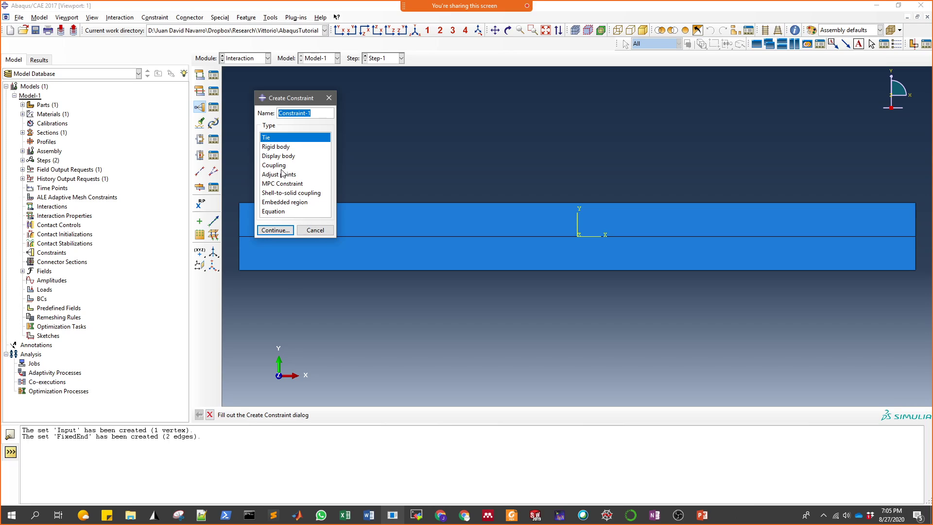
{"action": "left_click", "coordinate": [315, 230]}
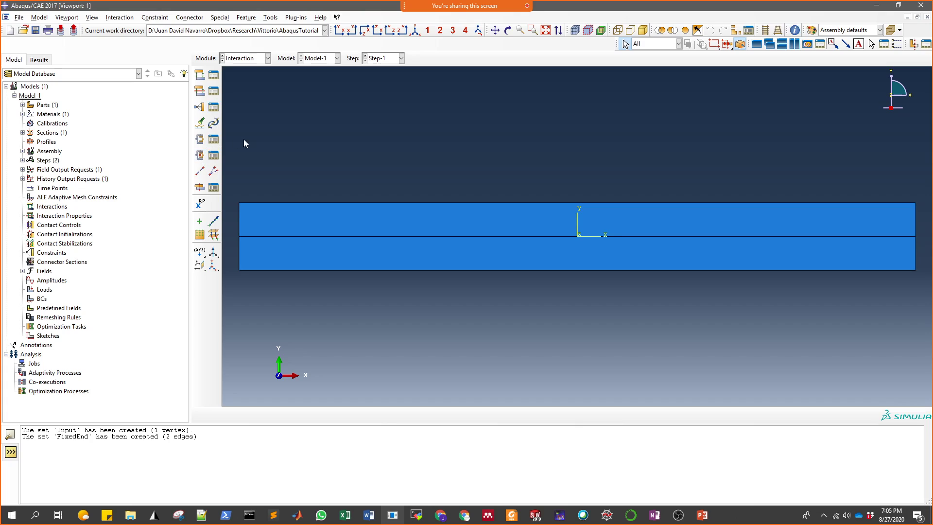
{"action": "left_click", "coordinate": [200, 155]}
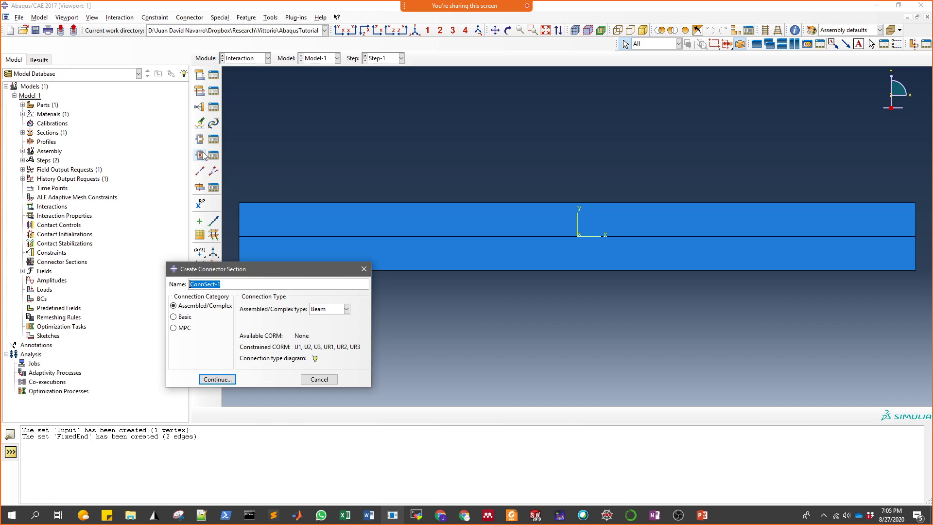
{"action": "left_click", "coordinate": [184, 329]}
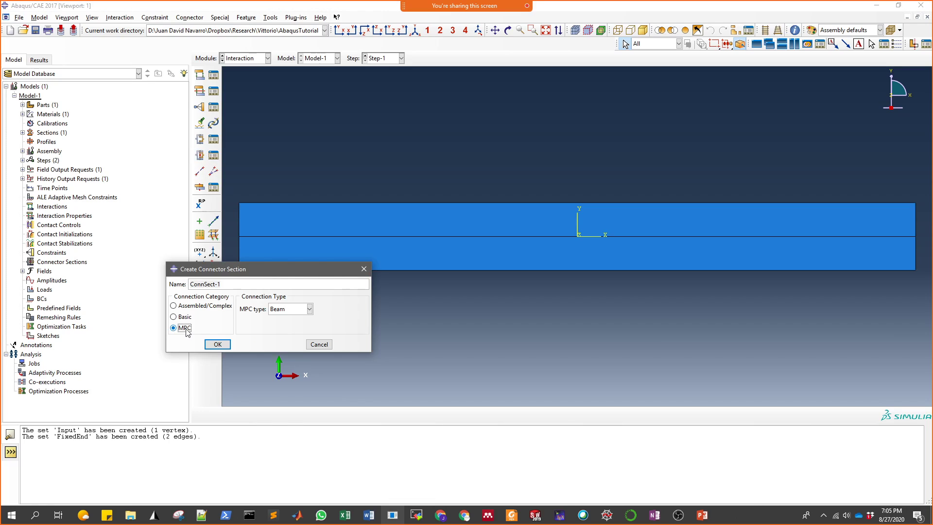
{"action": "left_click", "coordinate": [306, 310]}
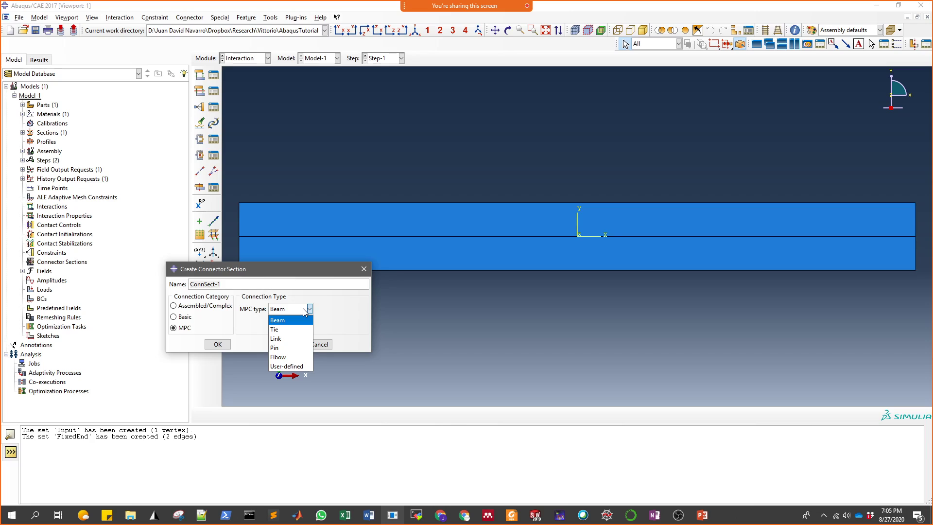
{"action": "left_click", "coordinate": [305, 311]}
Examine the Basic and Assembled/Complex connection types and the Hinge type's diagram, and close the dialog without creating a connector section.
{"action": "left_click", "coordinate": [181, 317]}
{"action": "left_click", "coordinate": [179, 308]}
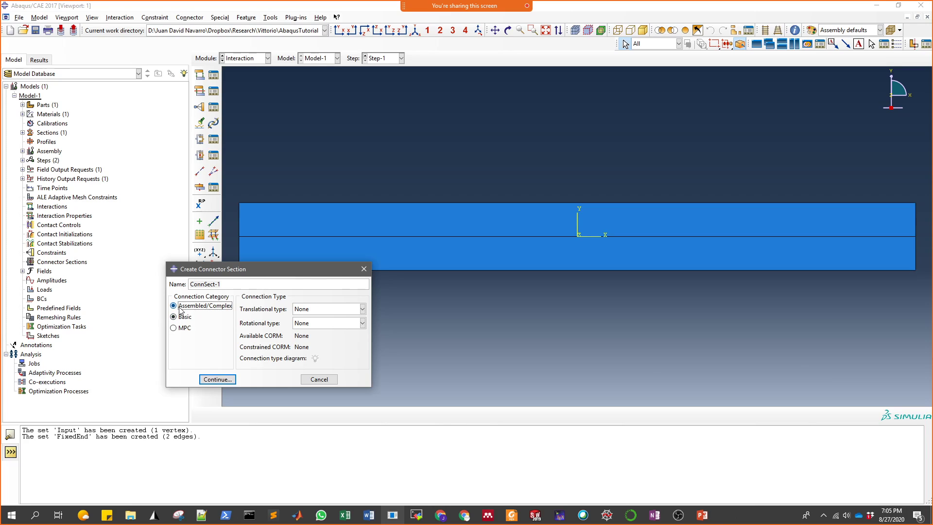
{"action": "left_click", "coordinate": [325, 310]}
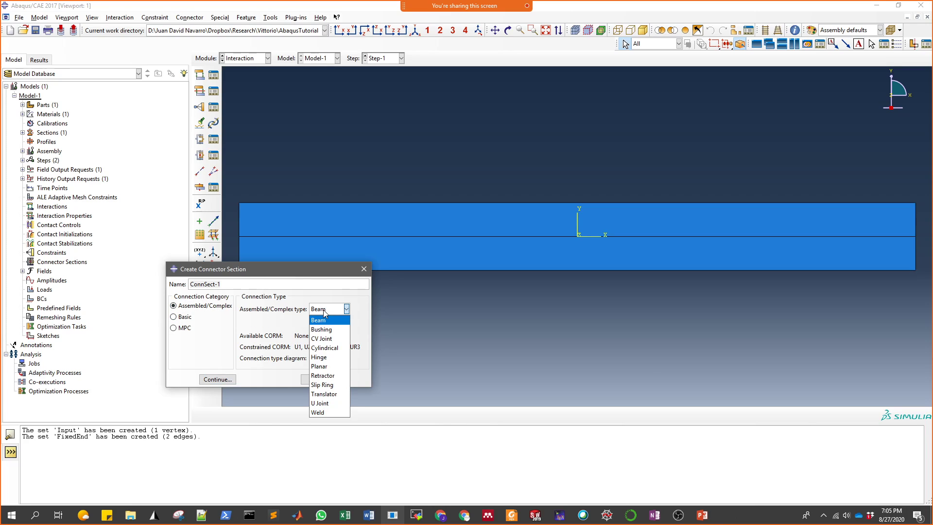
{"action": "left_click", "coordinate": [321, 358]}
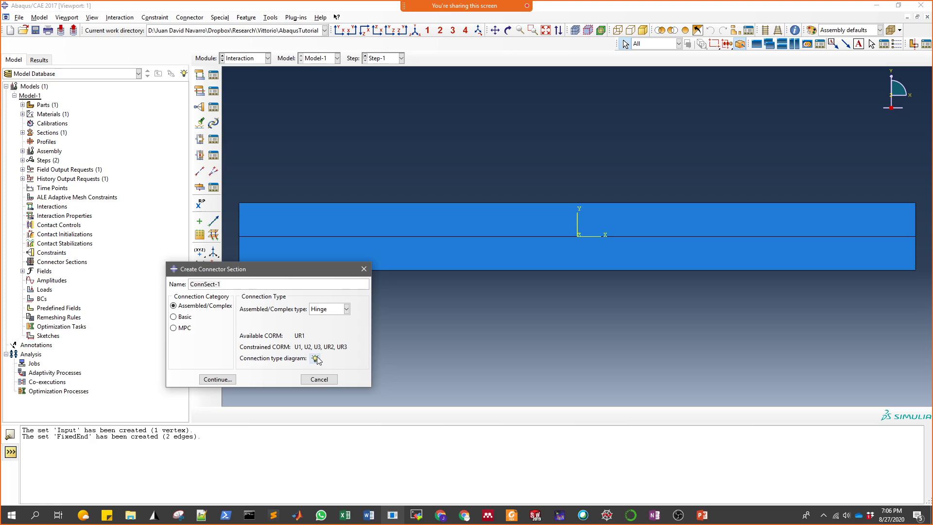
{"action": "left_click", "coordinate": [316, 358]}
{"action": "left_click_drag", "start_coordinate": [45, 56], "coordinate": [409, 98]}
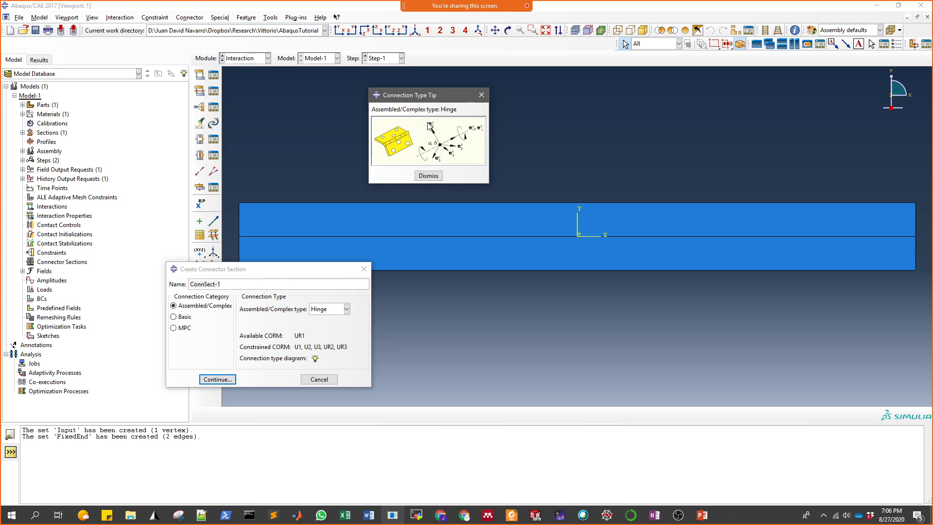
{"action": "left_click", "coordinate": [363, 268]}
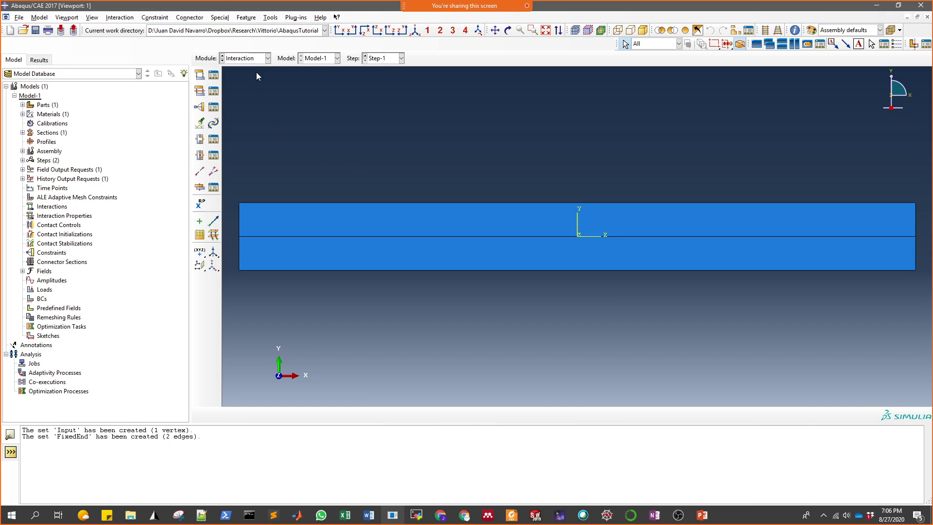
Switch to the Load module and start a mechanical Displacement/Rotation boundary condition in Step-1.
{"action": "left_click", "coordinate": [267, 58]}
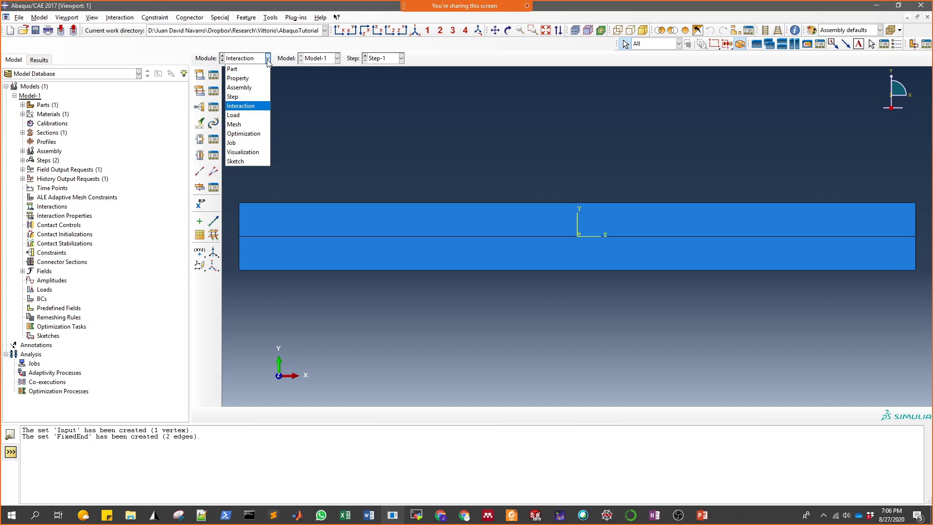
{"action": "left_click", "coordinate": [254, 115]}
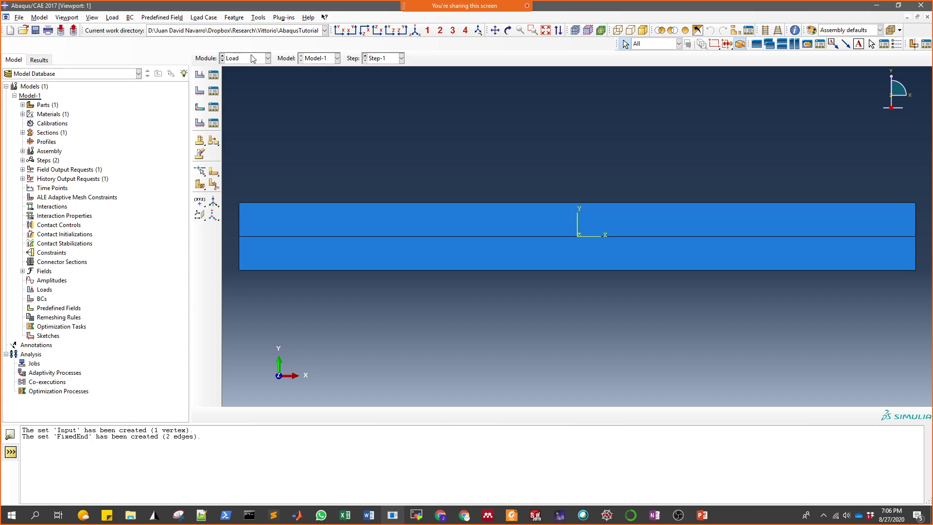
{"action": "left_click", "coordinate": [199, 92]}
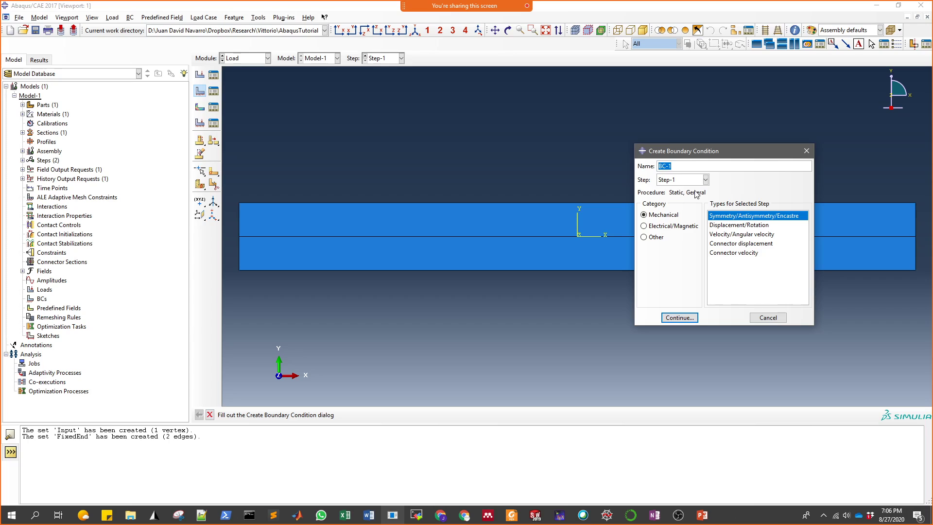
{"action": "left_click", "coordinate": [723, 226]}
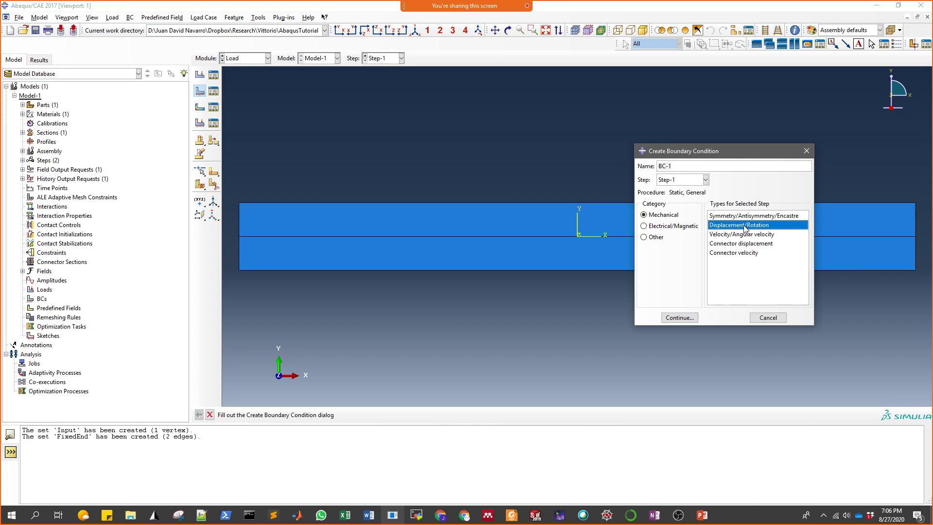
{"action": "left_click", "coordinate": [678, 318]}
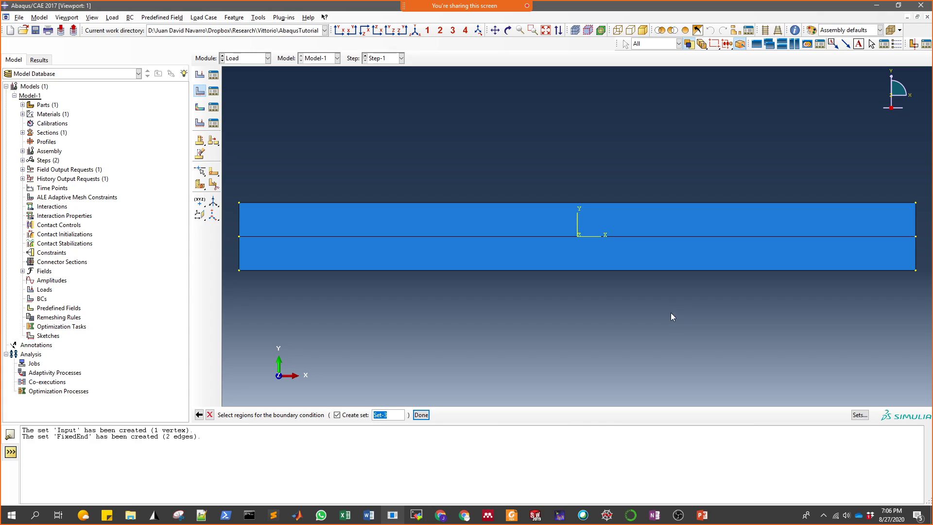
Assign the FixedEnd set as the boundary condition's region, with selections highlighted in the viewport.
{"action": "left_click", "coordinate": [859, 414]}
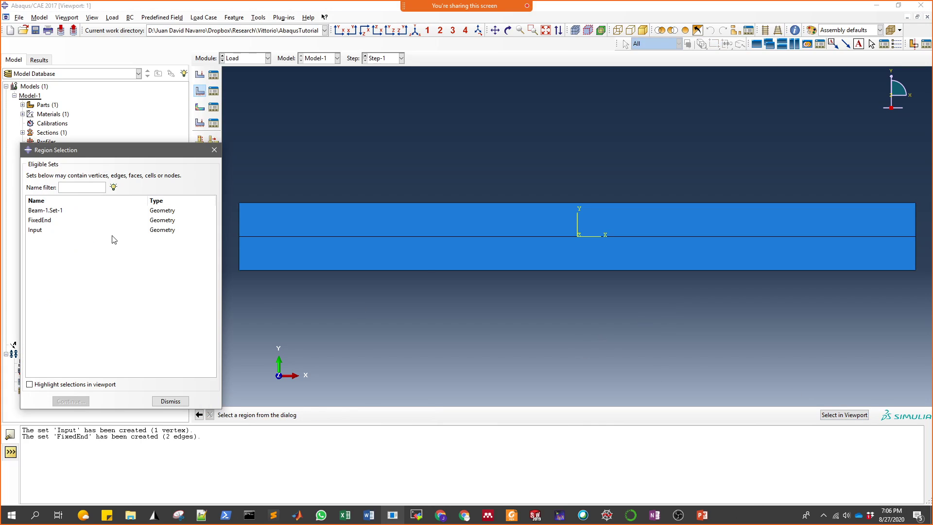
{"action": "left_click_drag", "start_coordinate": [112, 158], "coordinate": [377, 109]}
{"action": "left_click", "coordinate": [478, 101]}
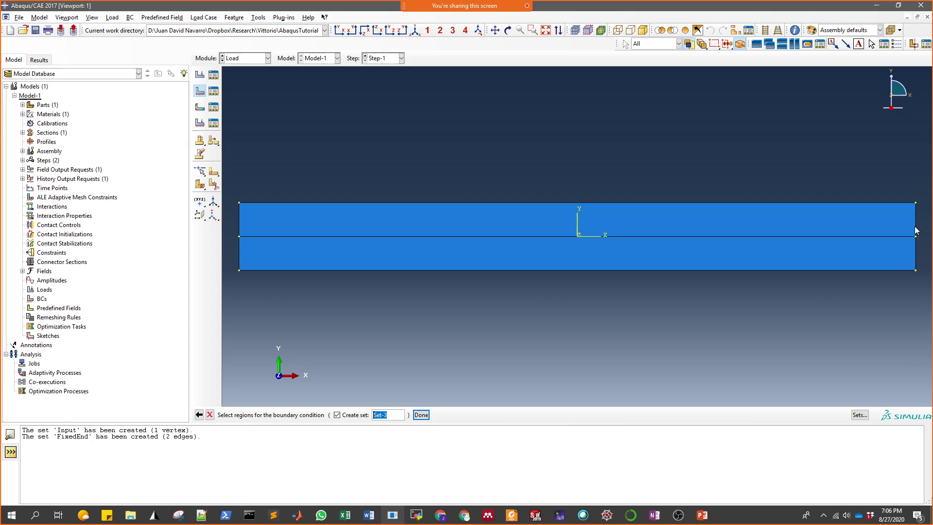
{"action": "left_click", "coordinate": [866, 417]}
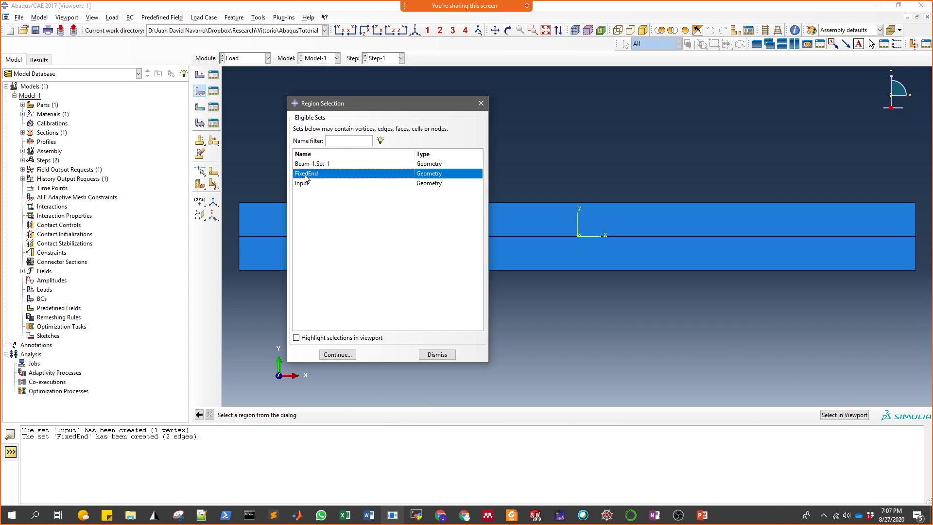
{"action": "left_click", "coordinate": [306, 176]}
{"action": "left_click", "coordinate": [297, 338]}
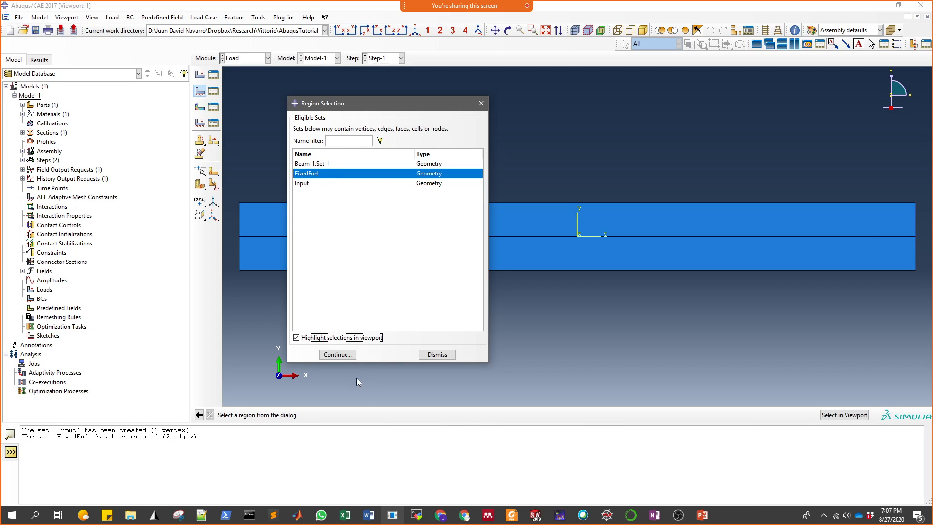
{"action": "left_click", "coordinate": [340, 354]}
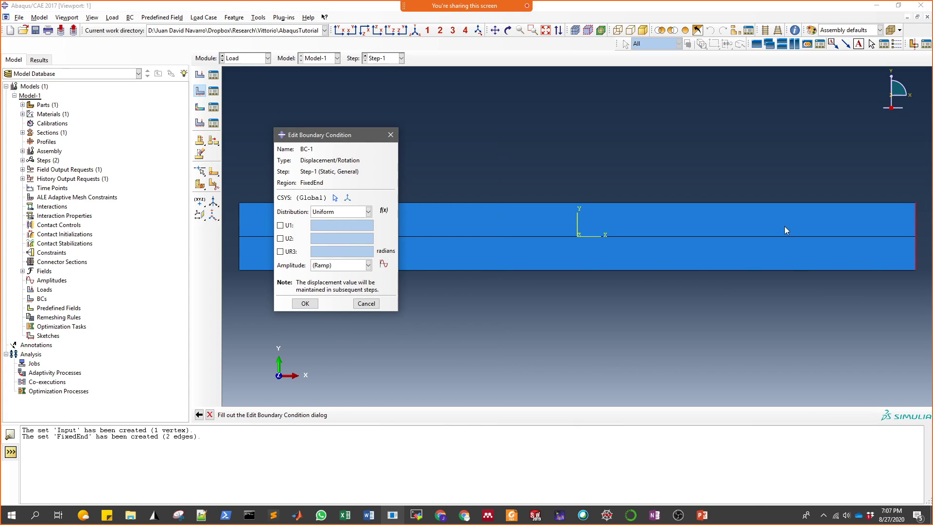
Constrain U1, U2 and UR3 to 0 at the fixed end, checking the cantilever diagram in the PDF, and save the boundary condition.
{"action": "left_click", "coordinate": [279, 225]}
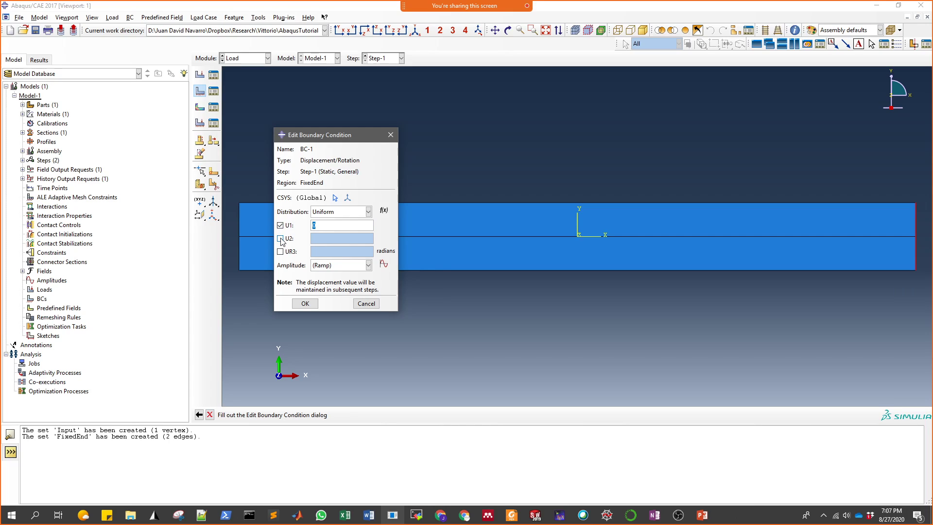
{"action": "left_click", "coordinate": [280, 238]}
{"action": "left_click", "coordinate": [280, 251]}
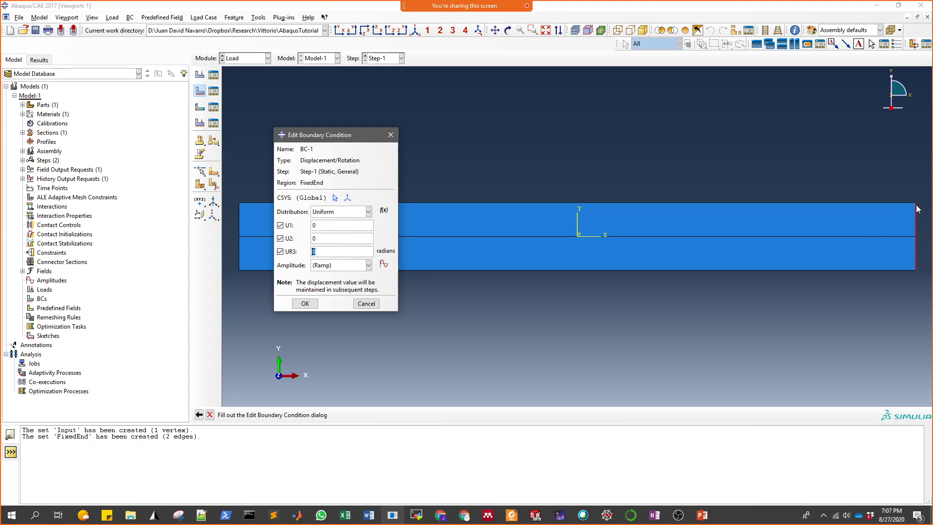
{"action": "left_click", "coordinate": [511, 514]}
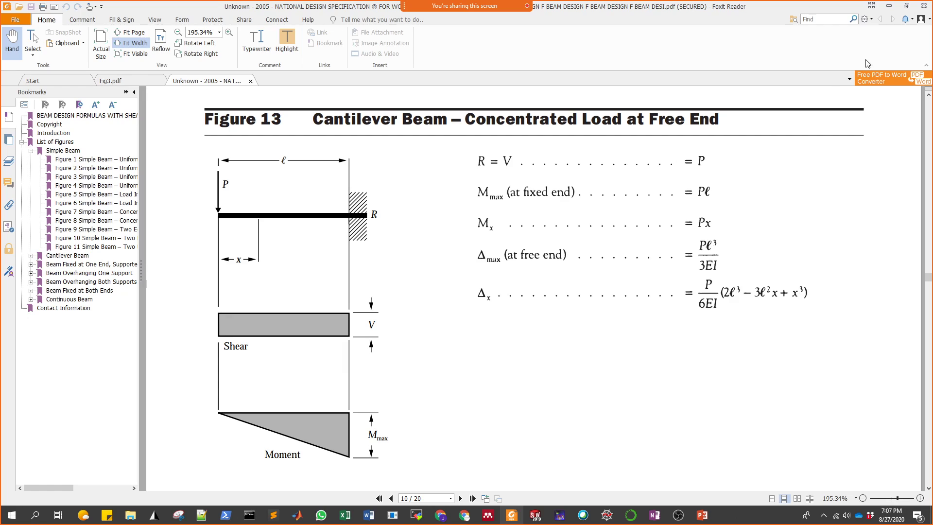
{"action": "left_click", "coordinate": [887, 6]}
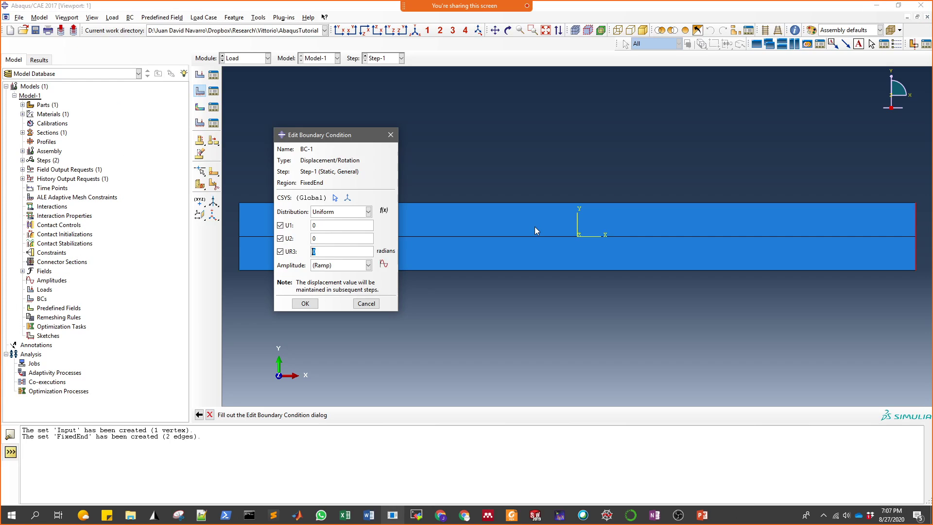
{"action": "left_click", "coordinate": [303, 304]}
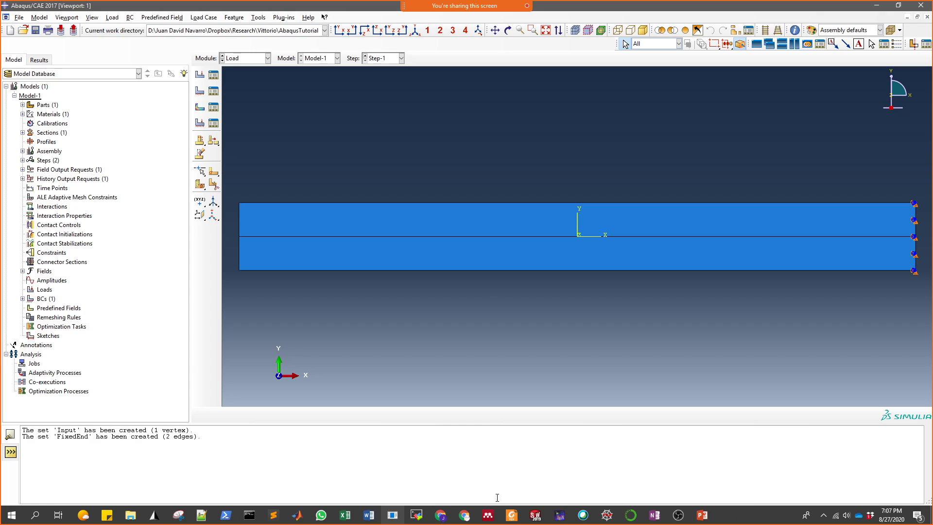
Consult the Figure 13 cantilever beam load diagram and deflection formulas in Foxit Reader, and return to Abaqus/CAE.
{"action": "left_click", "coordinate": [511, 514]}
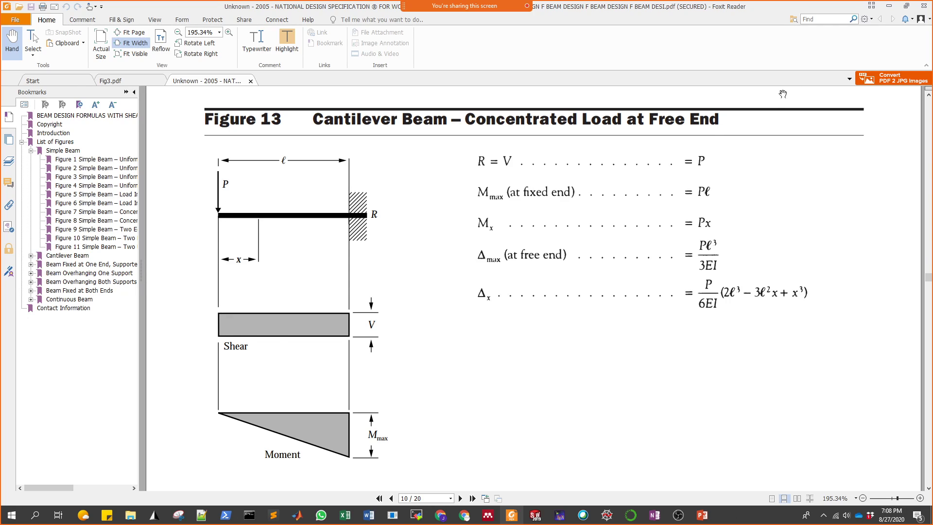
{"action": "left_click", "coordinate": [896, 6]}
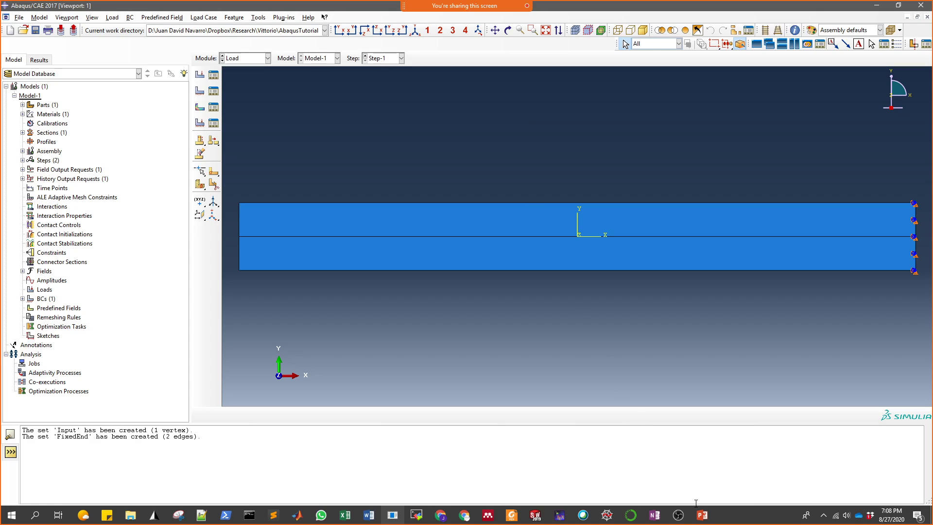
{"action": "left_click", "coordinate": [511, 515]}
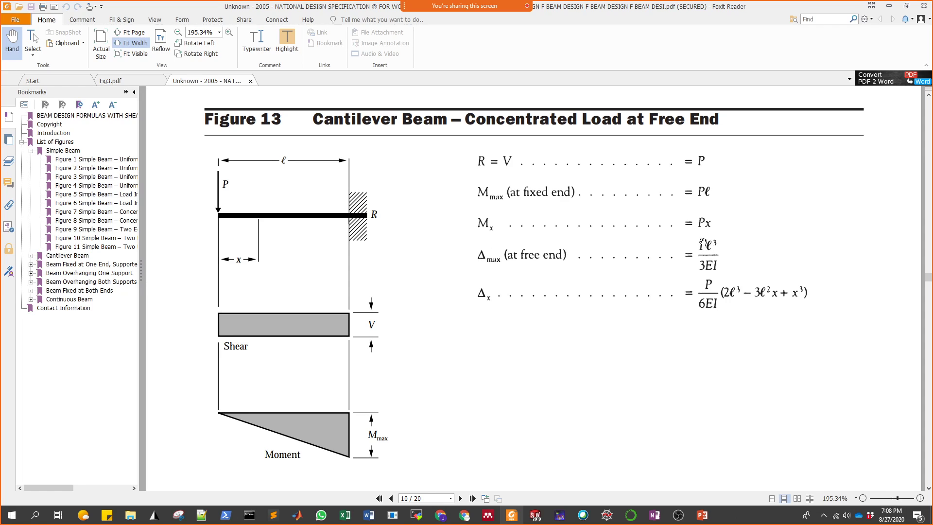
{"action": "left_click", "coordinate": [888, 6]}
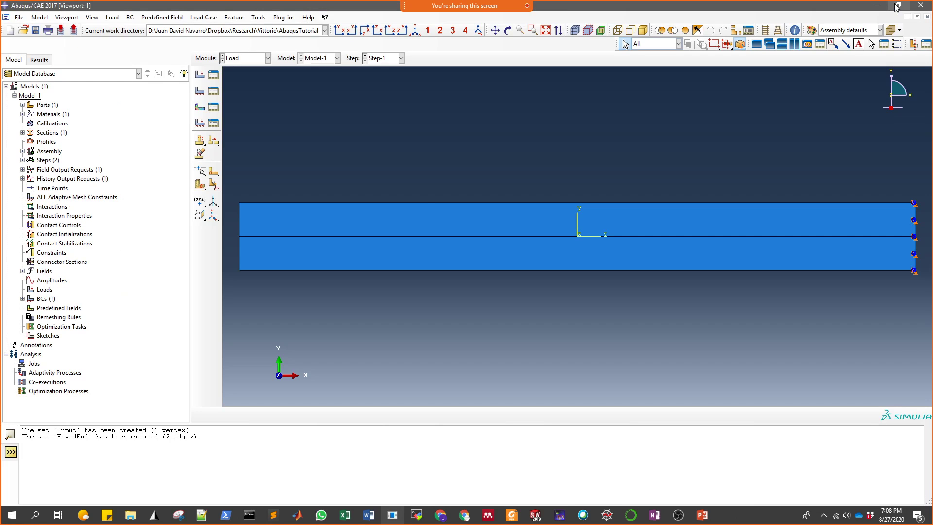
Define a concentrated force in Step-1 on the Input set with CF1 of 0 and CF2 of -1000.
{"action": "left_click", "coordinate": [201, 78]}
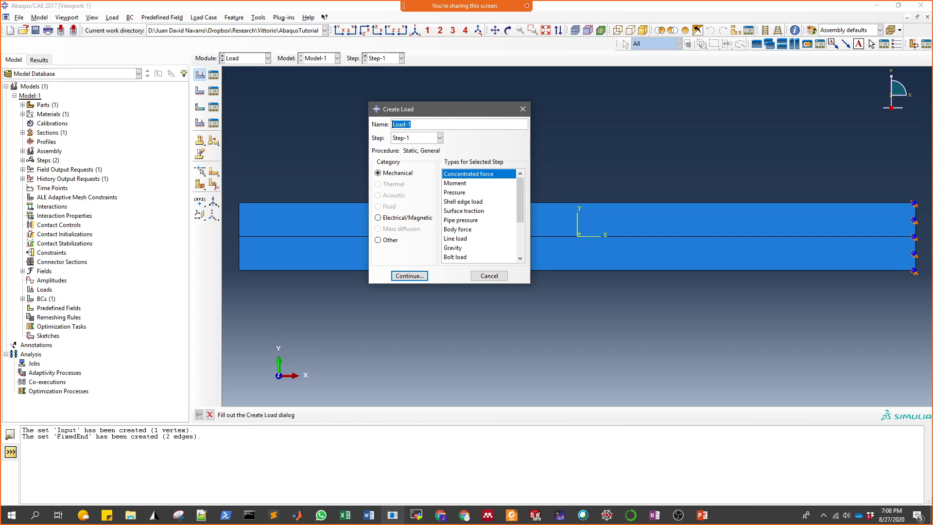
{"action": "key", "text": "Return"}
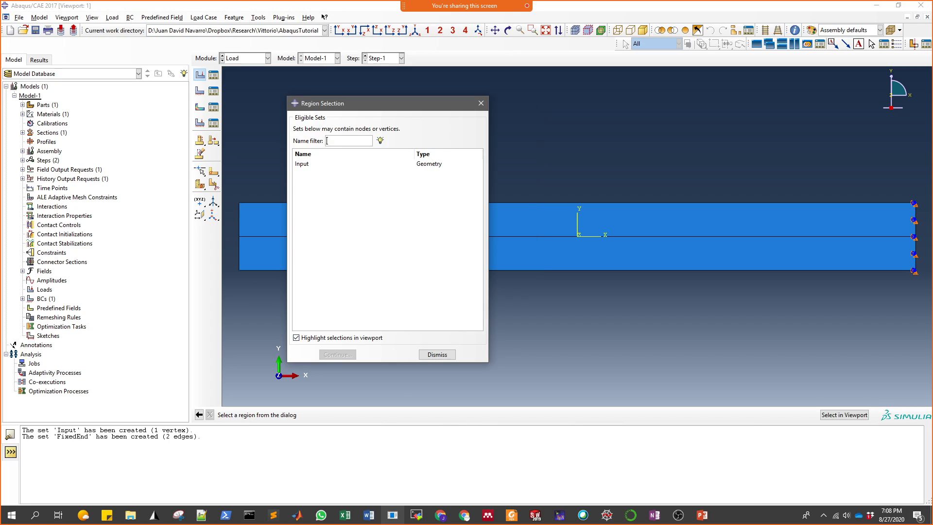
{"action": "left_click", "coordinate": [303, 163]}
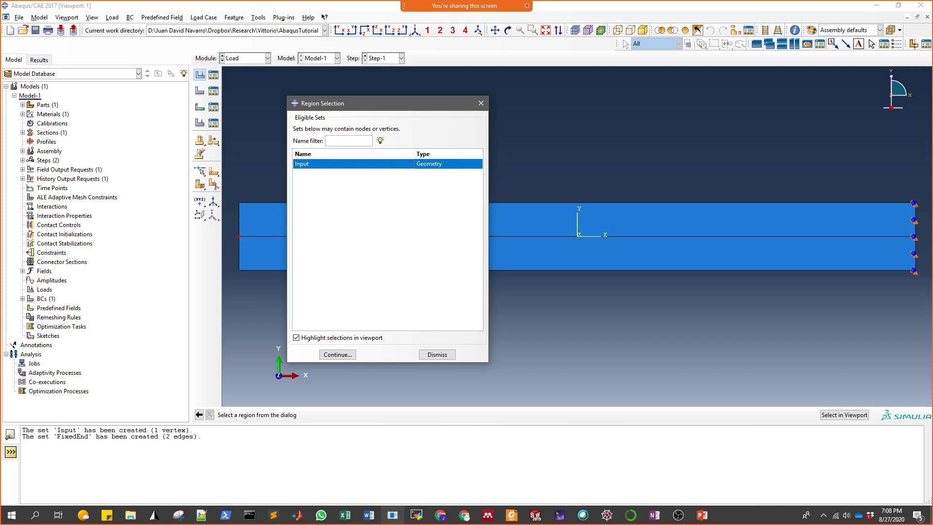
{"action": "key", "text": "Return"}
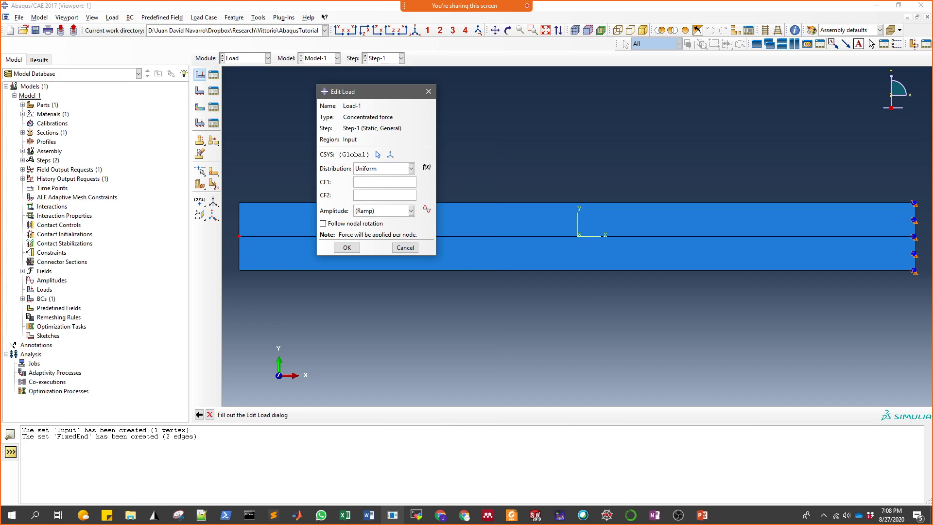
{"action": "left_click", "coordinate": [365, 181]}
{"action": "type", "text": "0"}
{"action": "type", "text": "-1000"}
Examine the load's amplitude choices and the available amplitude types without creating a new amplitude.
{"action": "left_click", "coordinate": [411, 210]}
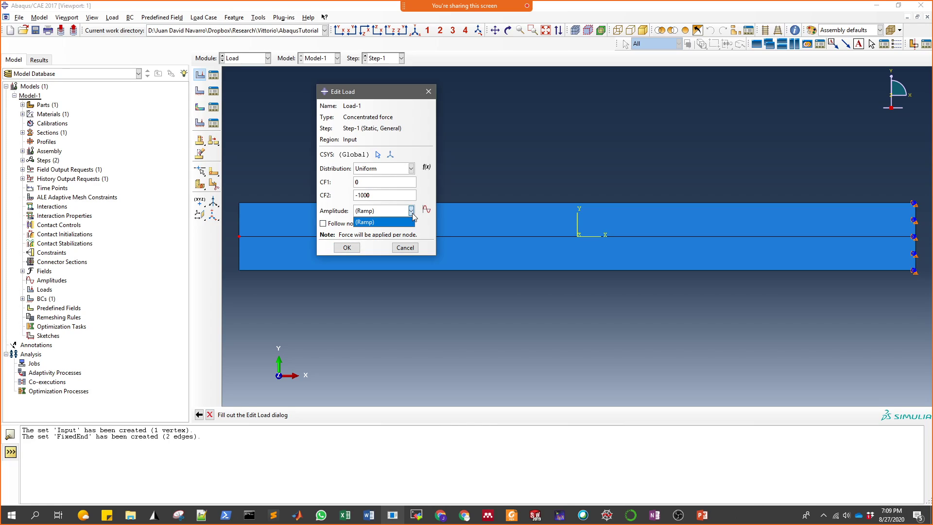
{"action": "left_click", "coordinate": [413, 214]}
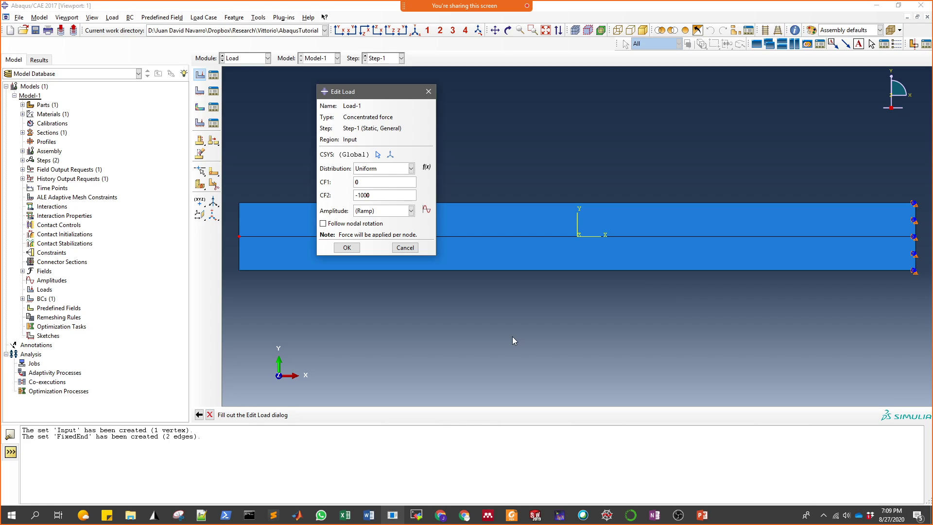
{"action": "left_click", "coordinate": [426, 210]}
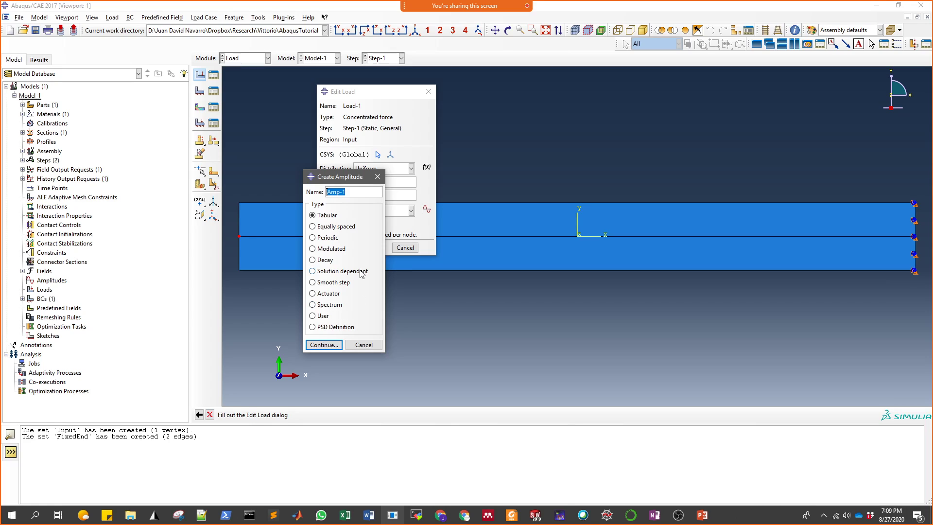
{"action": "left_click", "coordinate": [365, 345]}
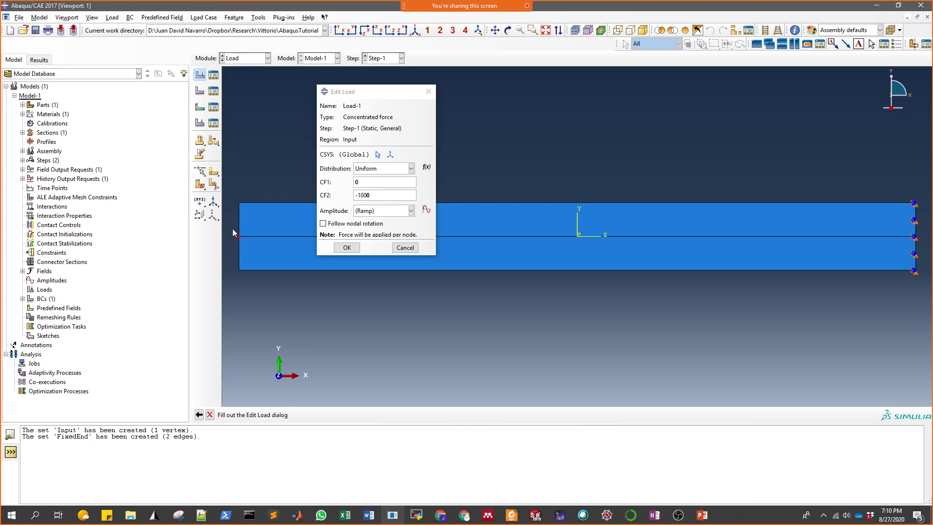
Save the concentrated force with the Ramp amplitude and switch to the Mesh module.
{"action": "left_click", "coordinate": [348, 248]}
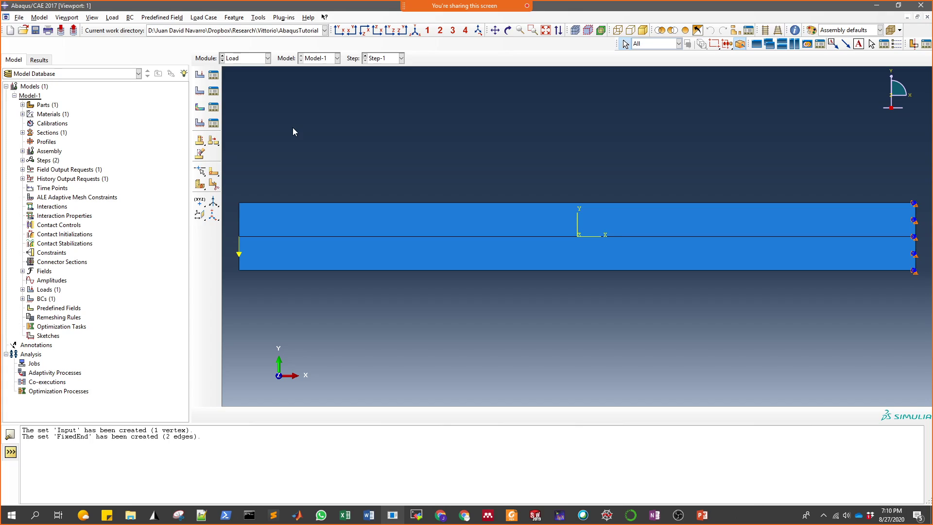
{"action": "left_click", "coordinate": [267, 58]}
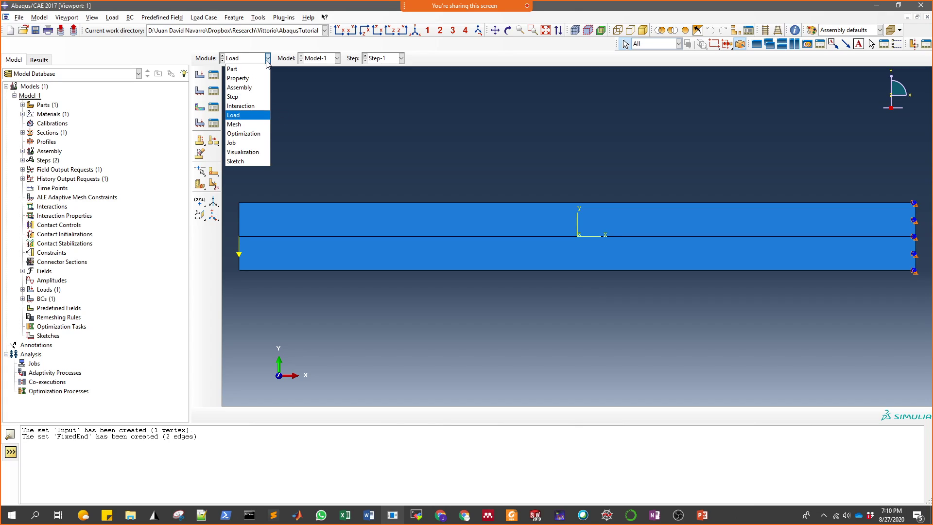
{"action": "left_click", "coordinate": [256, 124]}
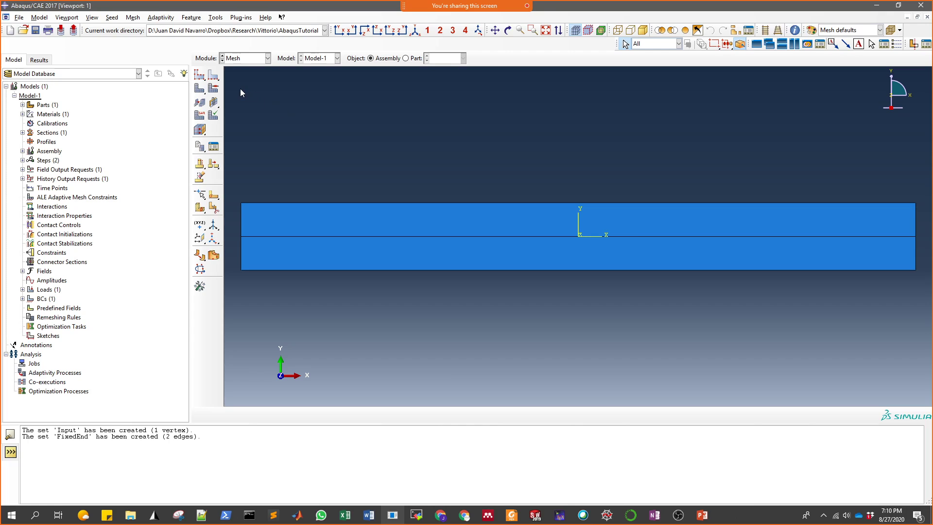
Try to assign mesh controls to the dependent beam instance in the assembly.
{"action": "left_click", "coordinate": [215, 90]}
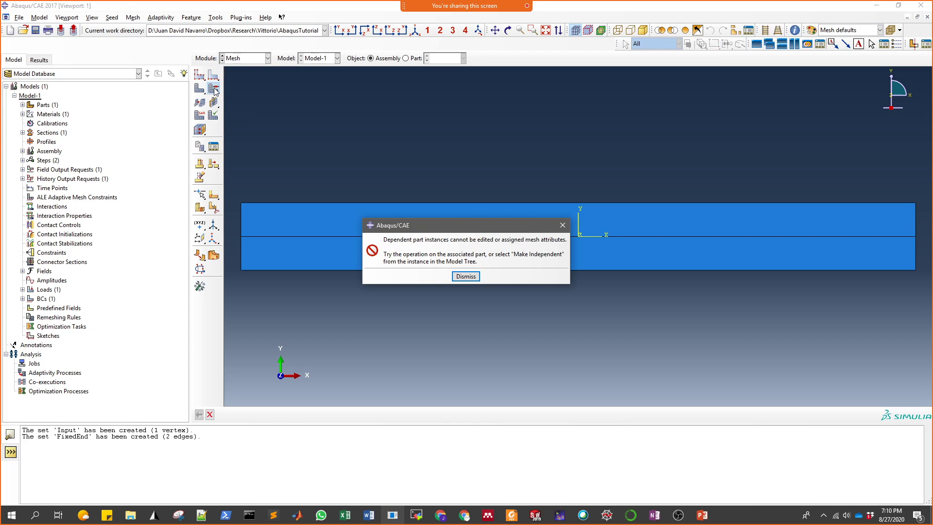
{"action": "left_click", "coordinate": [466, 276]}
{"action": "left_click", "coordinate": [212, 89]}
{"action": "left_click", "coordinate": [466, 276]}
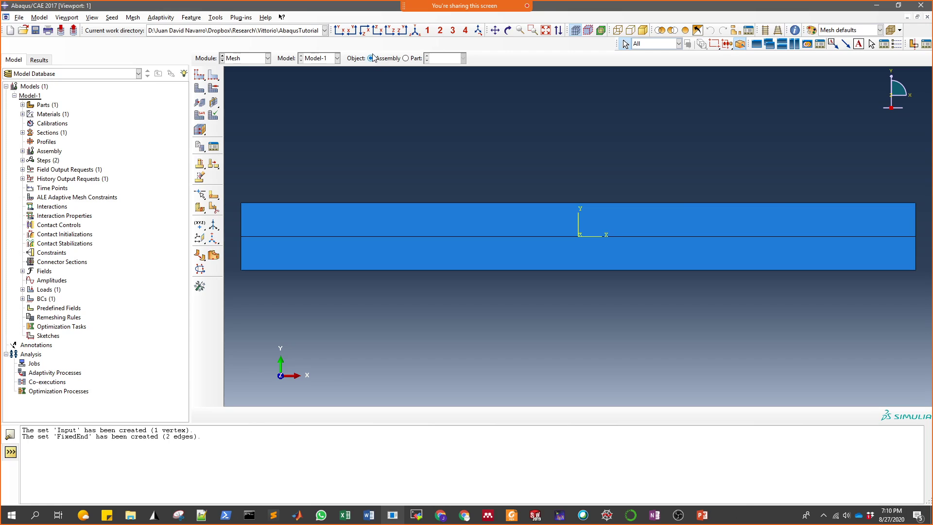
Switch the meshing object to the Beam part and assign Quad, Structured mesh controls to its upper face.
{"action": "left_click", "coordinate": [406, 59]}
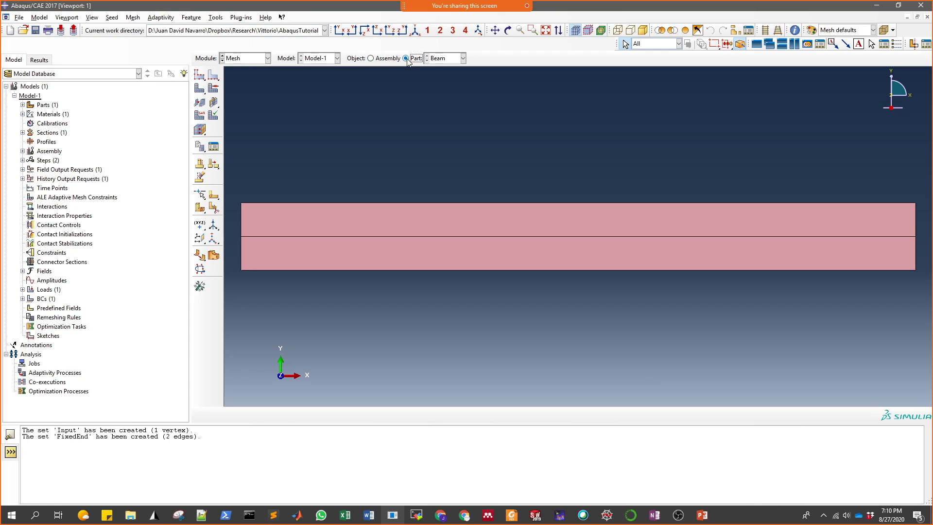
{"action": "left_click", "coordinate": [214, 88]}
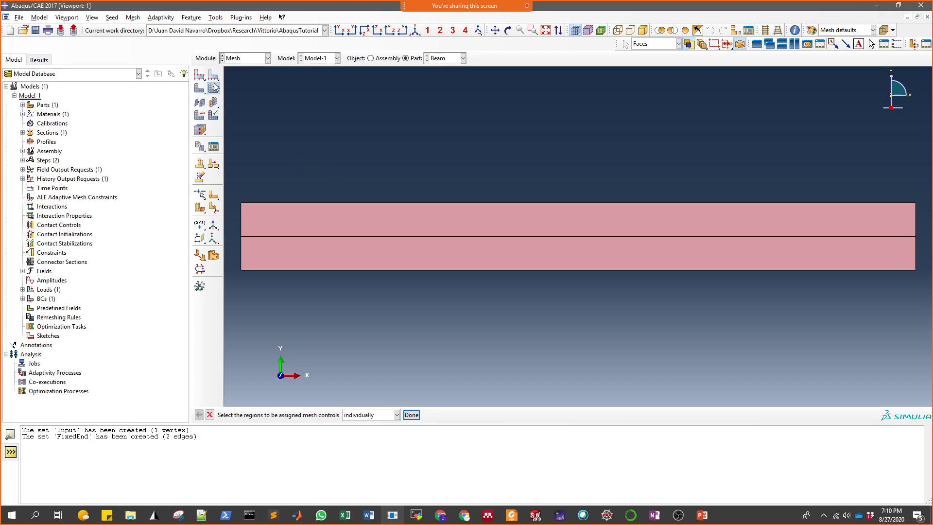
{"action": "left_click", "coordinate": [354, 221]}
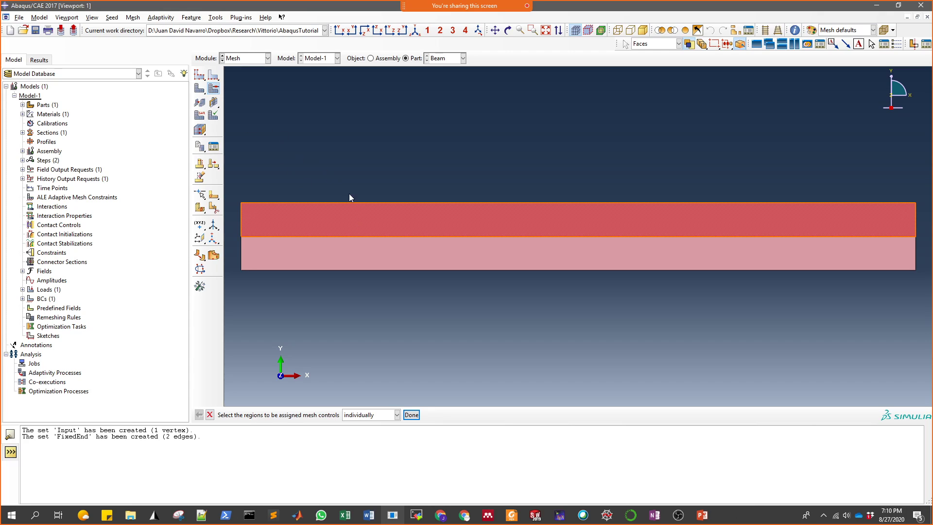
{"action": "left_click_drag", "start_coordinate": [290, 156], "coordinate": [422, 330]}
{"action": "left_click", "coordinate": [413, 413]}
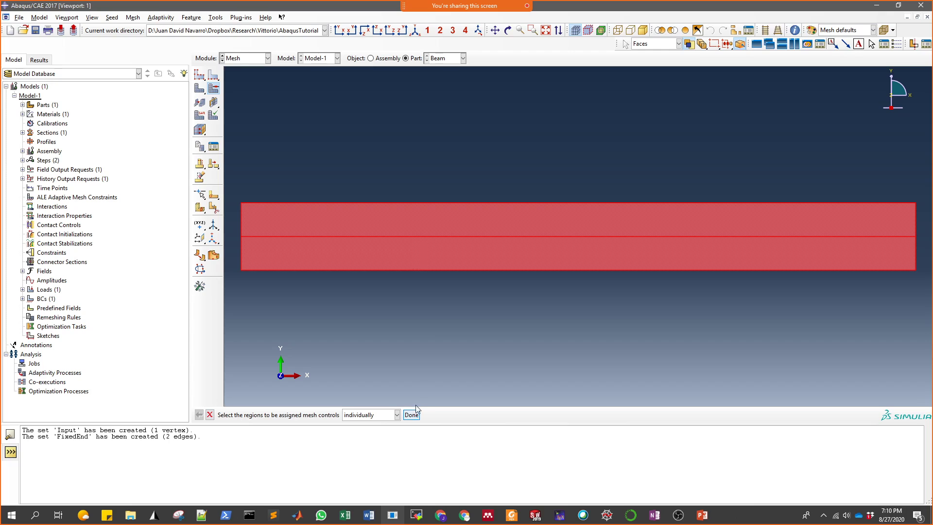
{"action": "left_click", "coordinate": [347, 217]}
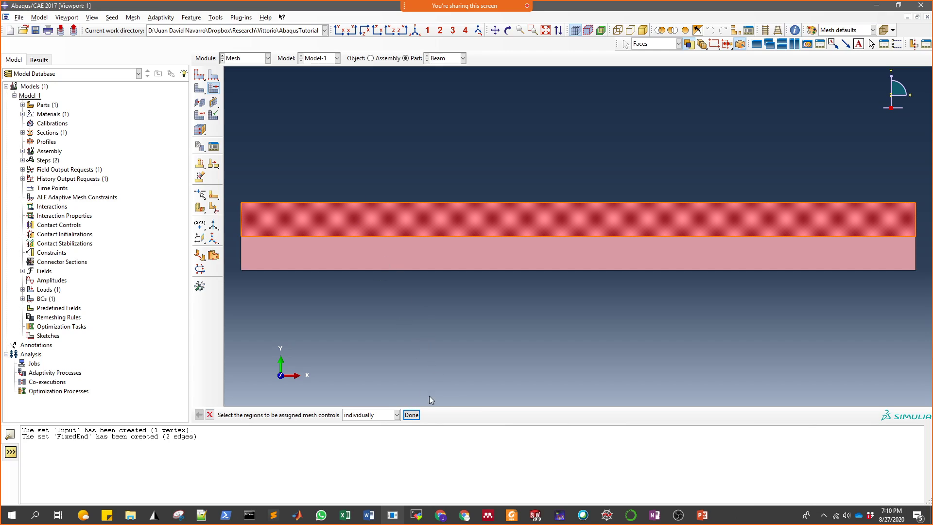
{"action": "left_click", "coordinate": [412, 414]}
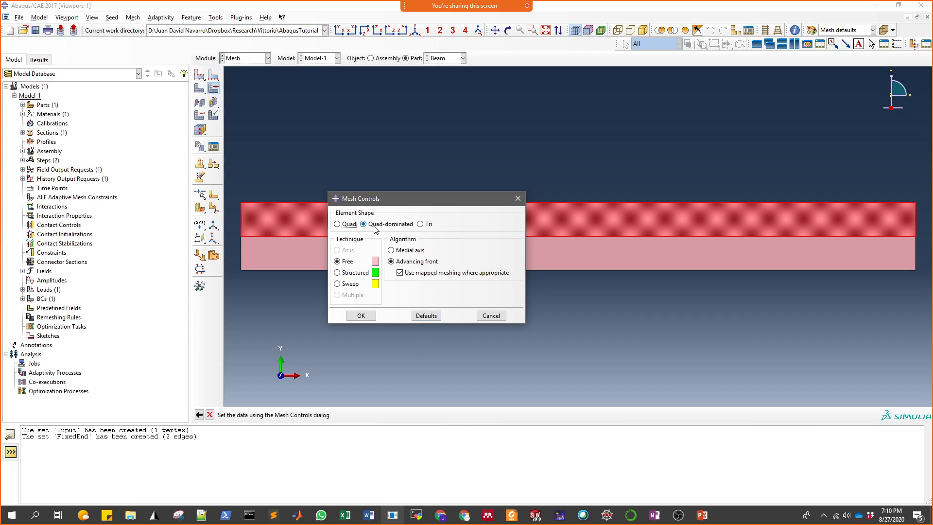
{"action": "left_click", "coordinate": [344, 225]}
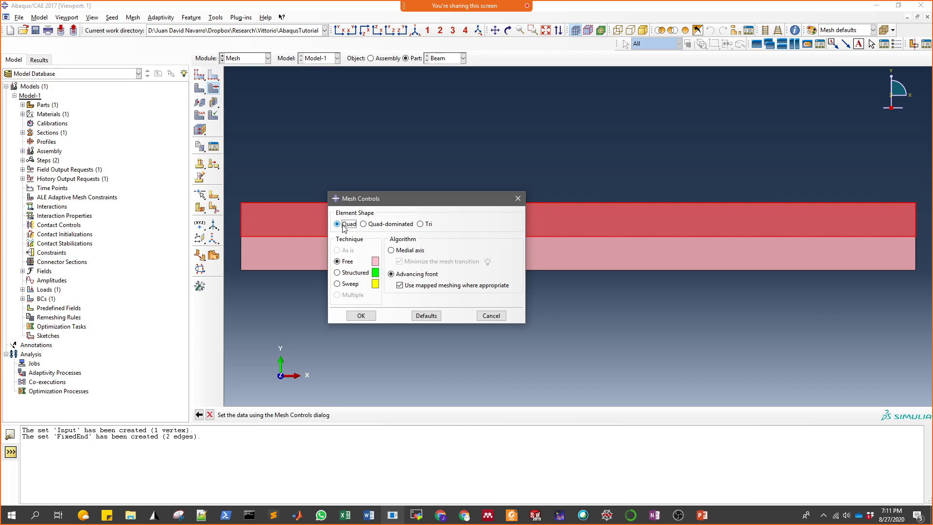
{"action": "left_click", "coordinate": [342, 273]}
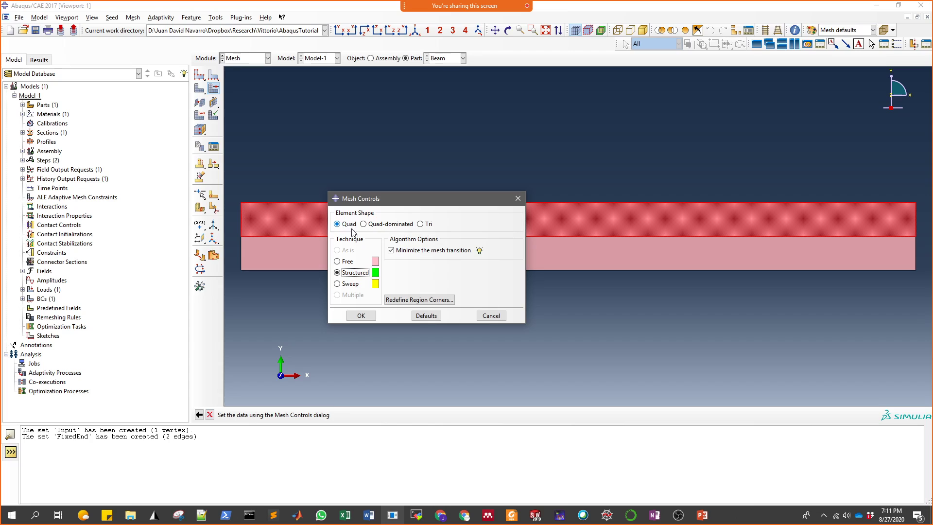
{"action": "left_click", "coordinate": [364, 316]}
Assign mesh controls to the beam's lower face with Tri element shape and the Structured technique.
{"action": "left_click", "coordinate": [349, 257]}
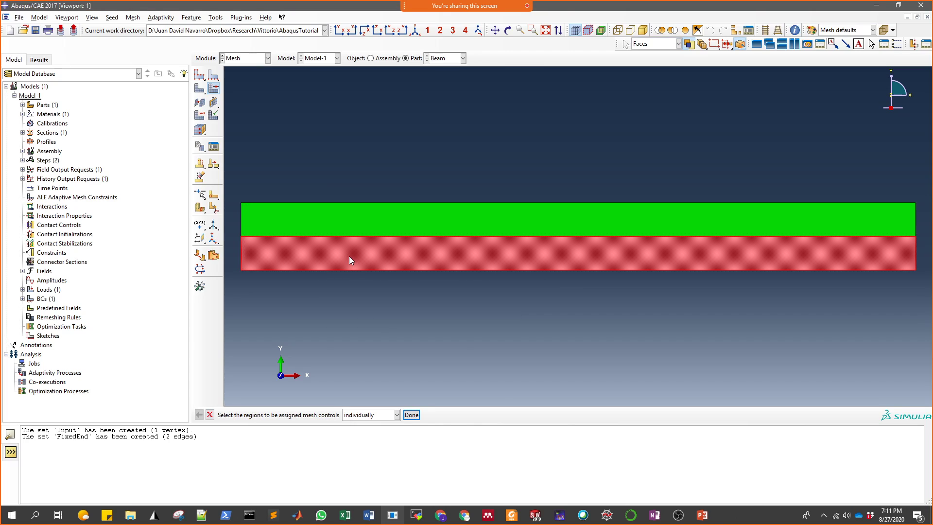
{"action": "left_click", "coordinate": [217, 86]}
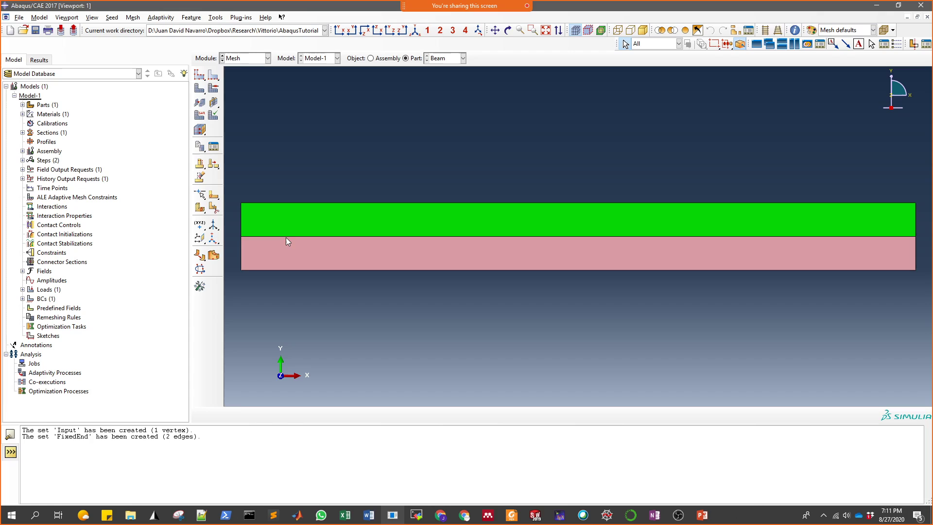
{"action": "left_click", "coordinate": [287, 252]}
{"action": "left_click", "coordinate": [213, 88]}
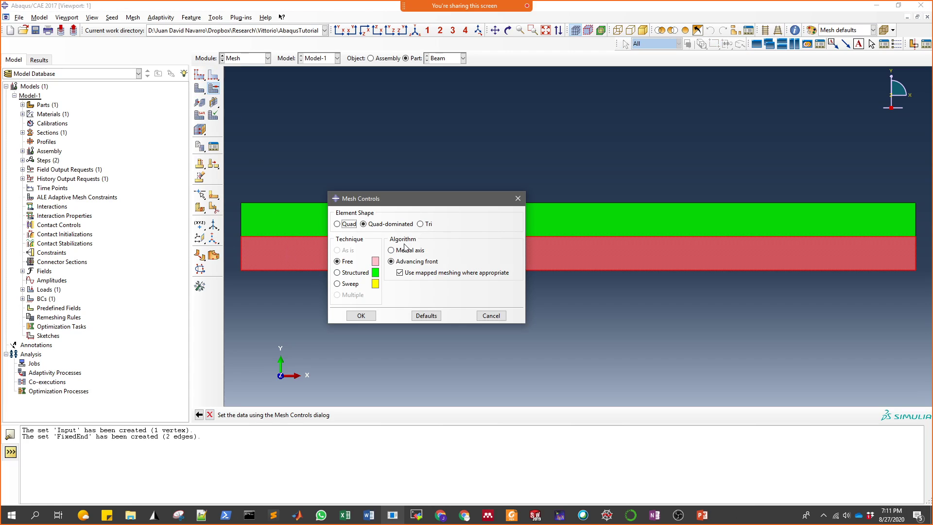
{"action": "left_click", "coordinate": [421, 224]}
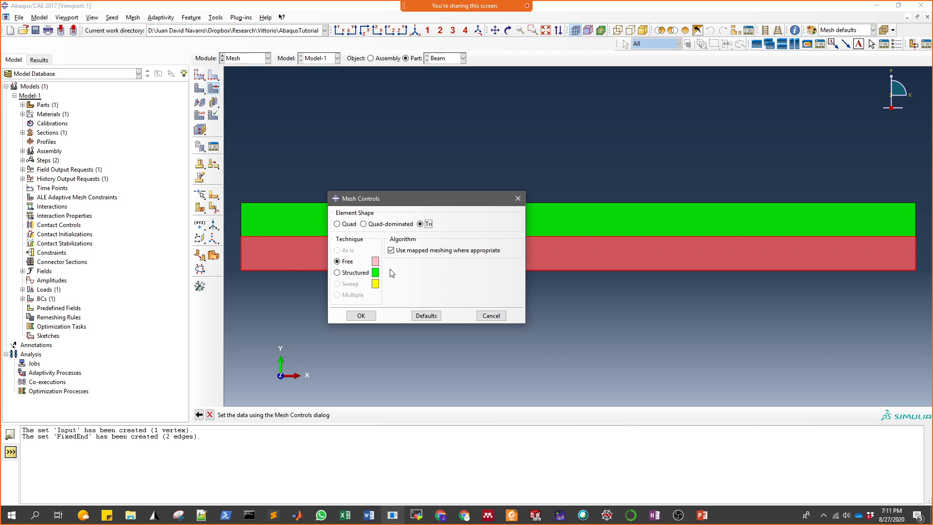
{"action": "left_click", "coordinate": [353, 273]}
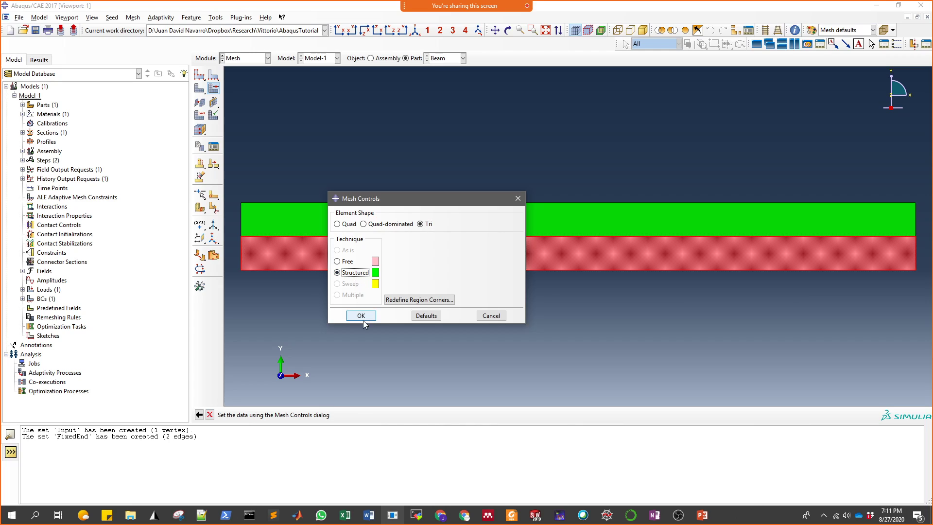
{"action": "left_click", "coordinate": [364, 316]}
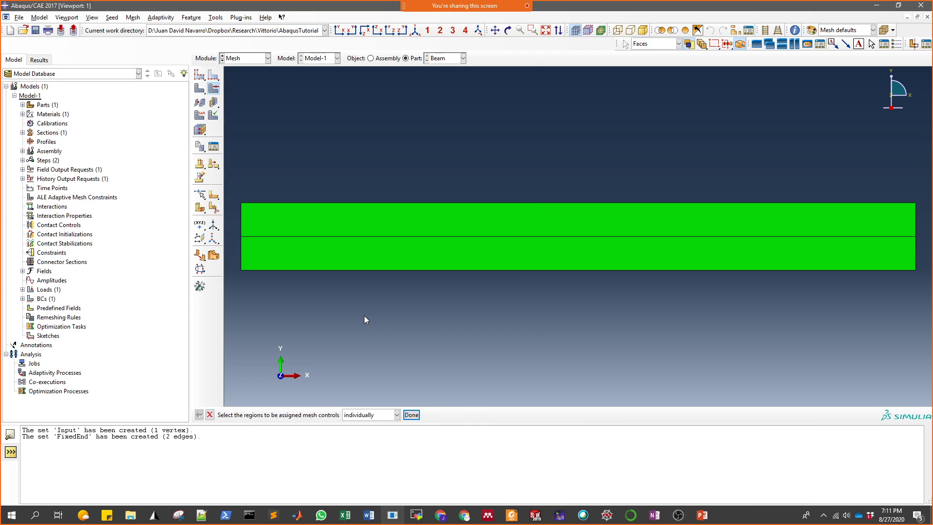
Seed the Beam part globally and generate the mesh on the whole part.
{"action": "left_click", "coordinate": [198, 92]}
{"action": "left_click", "coordinate": [281, 415]}
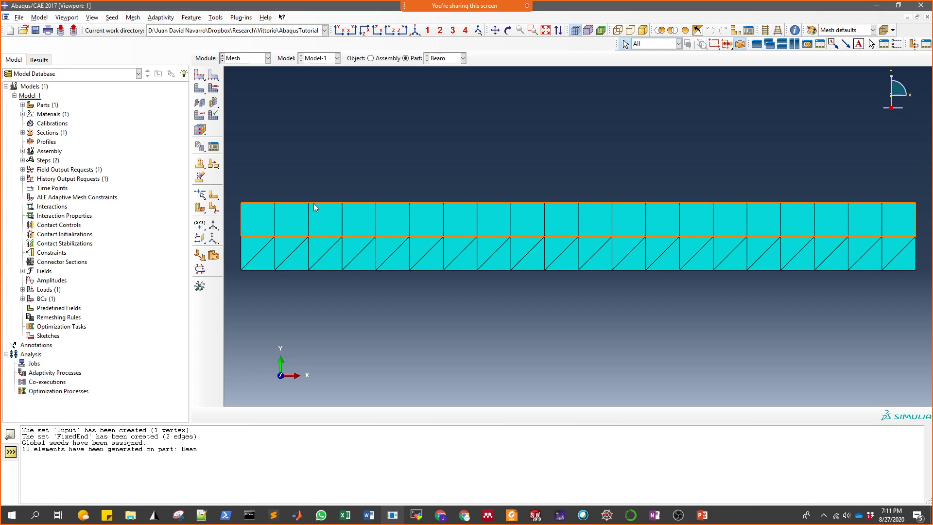
Change the lower face's mesh controls to Quad elements with the Free technique, deleting the invalidated mesh.
{"action": "left_click", "coordinate": [213, 87]}
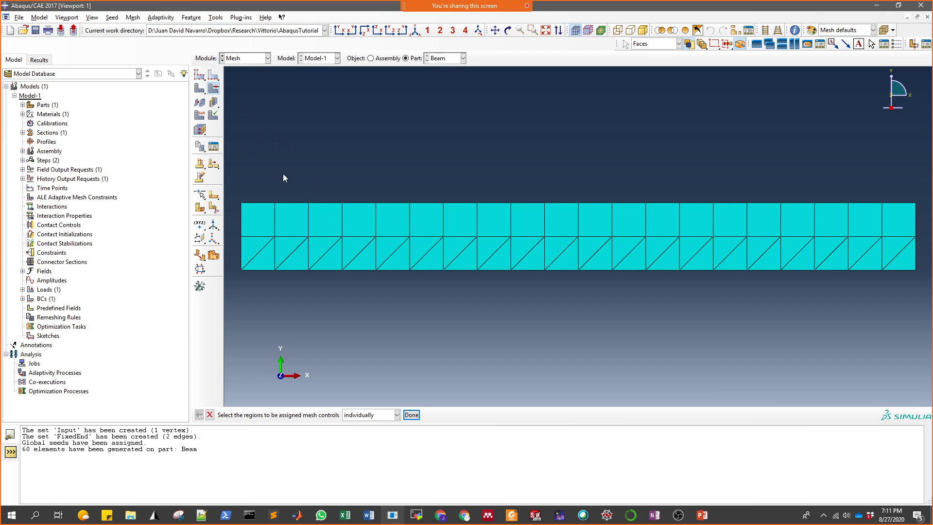
{"action": "left_click", "coordinate": [342, 258]}
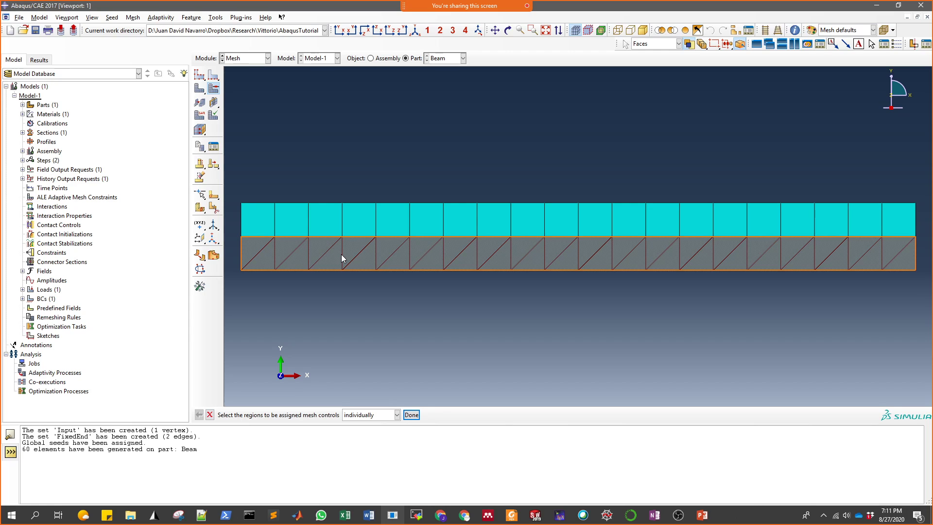
{"action": "left_click", "coordinate": [411, 414]}
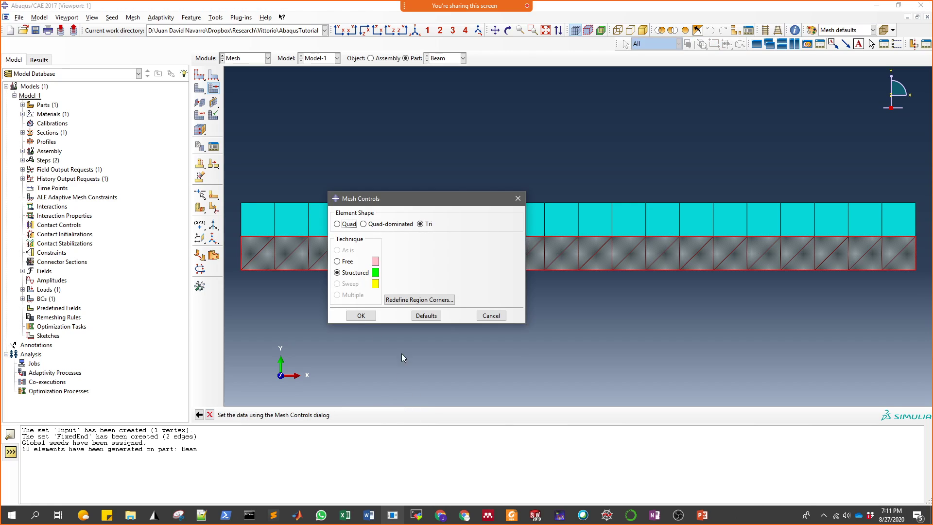
{"action": "left_click", "coordinate": [337, 224]}
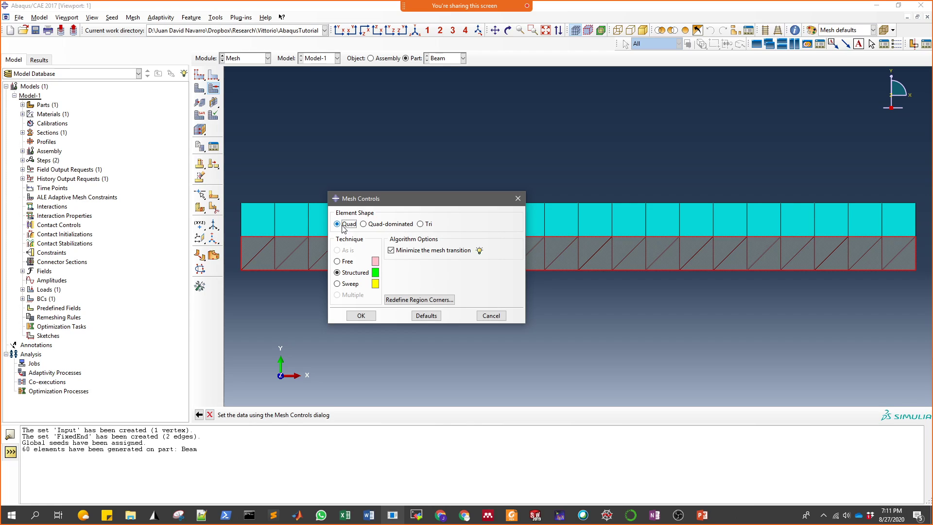
{"action": "left_click", "coordinate": [346, 262]}
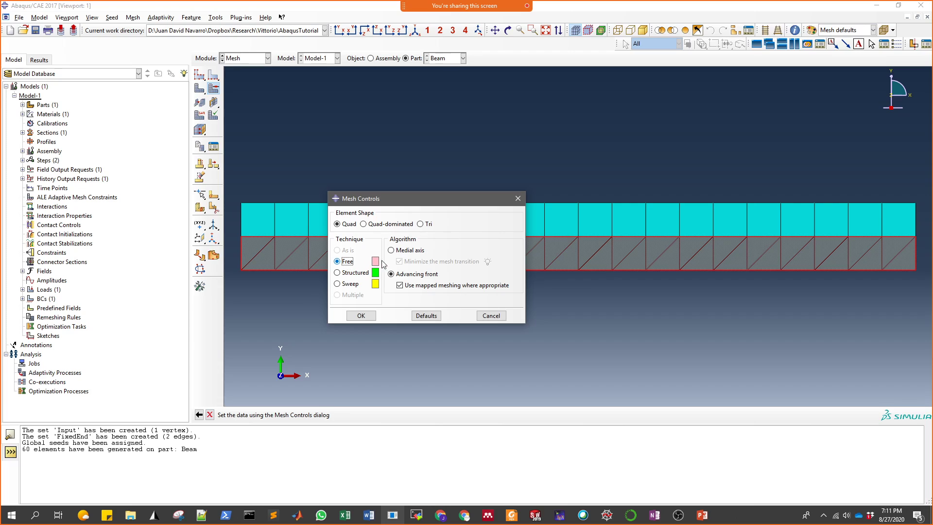
{"action": "left_click", "coordinate": [360, 316]}
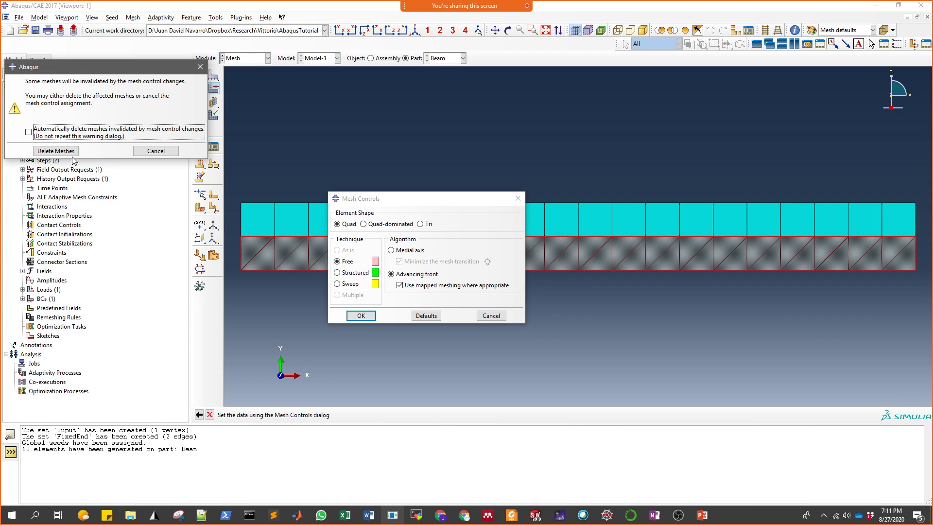
{"action": "left_click", "coordinate": [55, 151]}
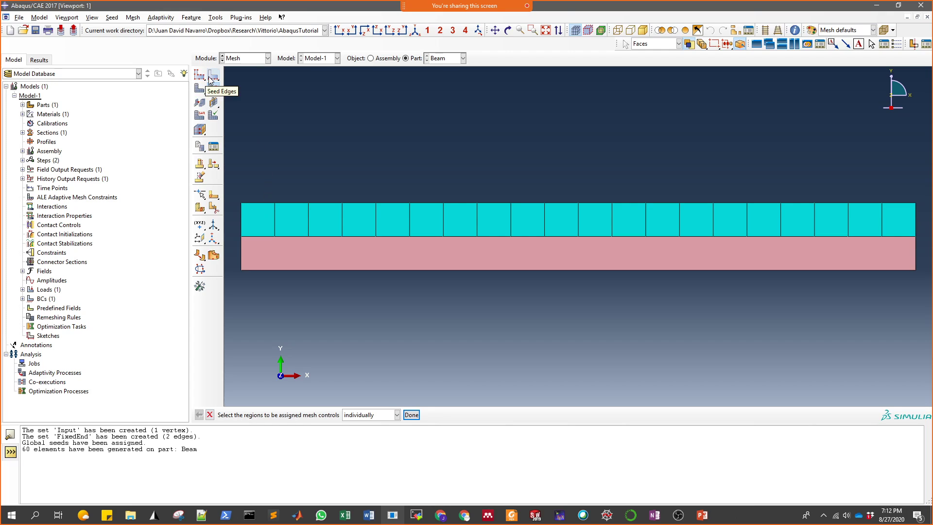
Delete the existing mesh from the beam's upper region.
{"action": "left_click", "coordinate": [200, 90]}
{"action": "left_click", "coordinate": [239, 91]}
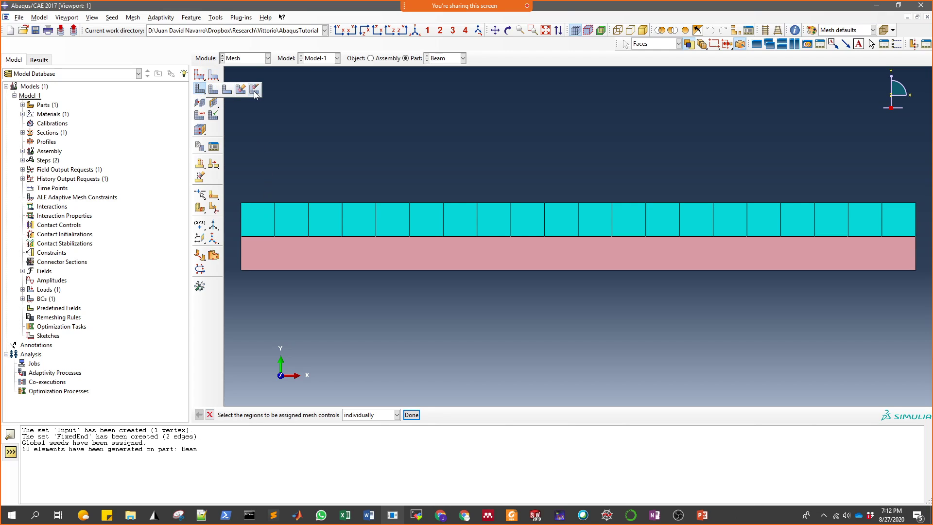
{"action": "left_click", "coordinate": [290, 222]}
{"action": "middle_click", "coordinate": [313, 161]}
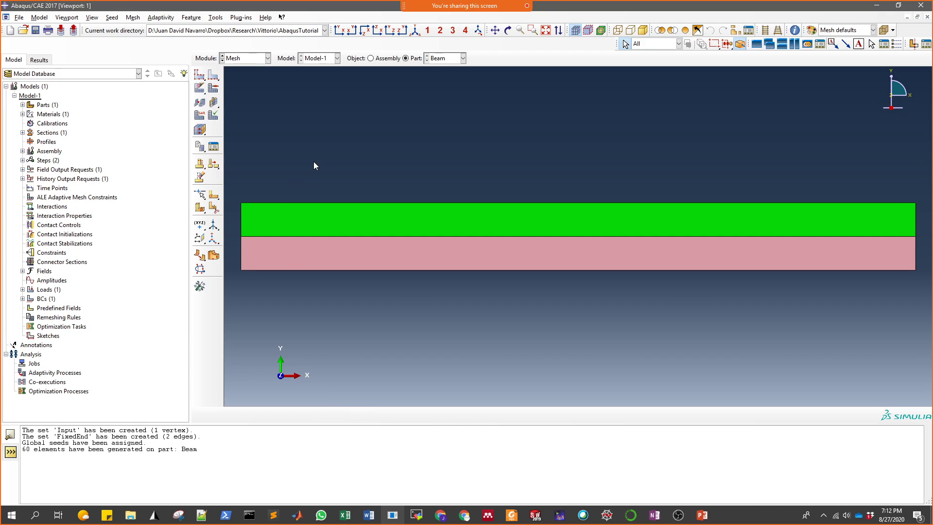
Seed both short end edges of the upper region by number with 3 elements, not allowing the number of elements to change.
{"action": "left_click", "coordinate": [214, 75]}
{"action": "left_click", "coordinate": [429, 357]}
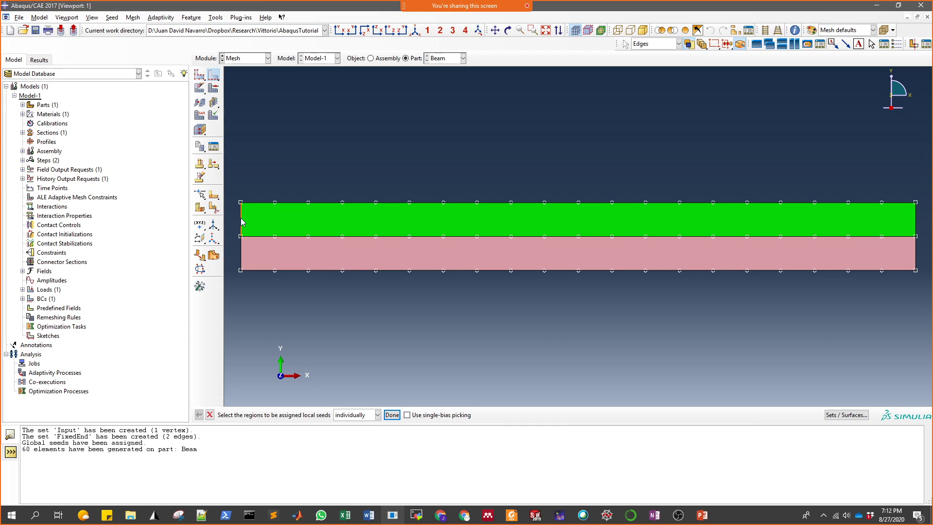
{"action": "left_click", "coordinate": [916, 222], "text": "shift"}
{"action": "left_click", "coordinate": [391, 414]}
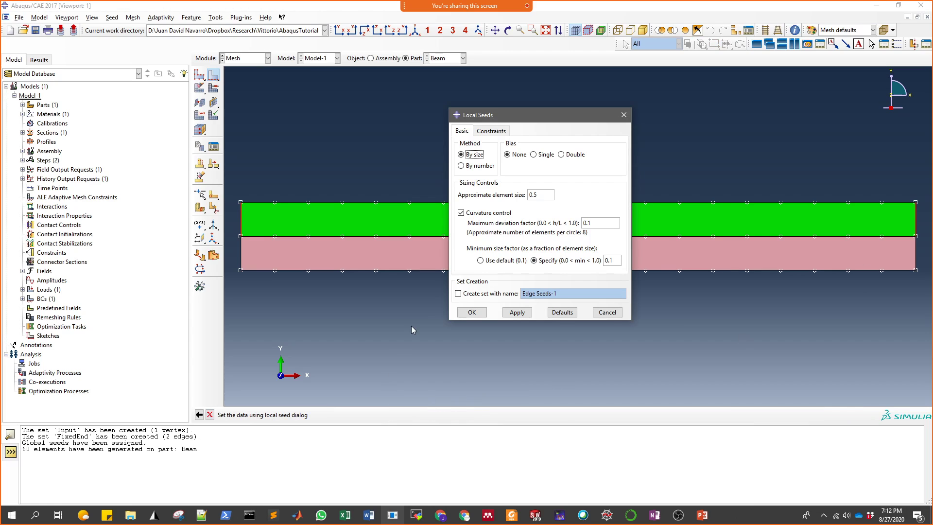
{"action": "left_click", "coordinate": [461, 166]}
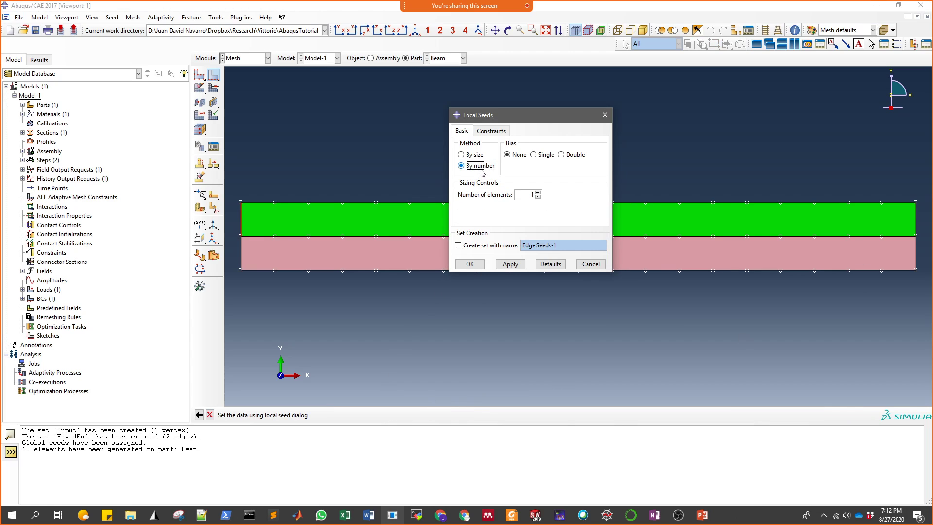
{"action": "left_click", "coordinate": [537, 193]}
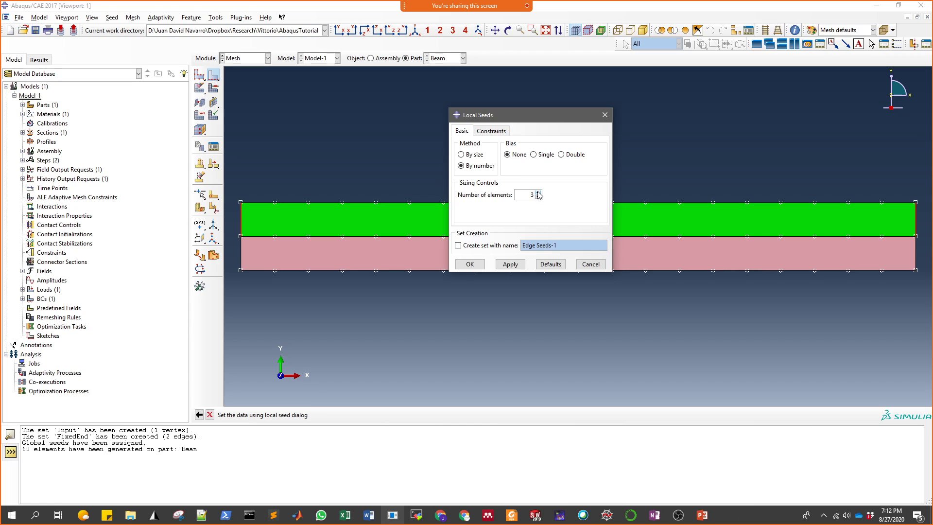
{"action": "left_click", "coordinate": [492, 135]}
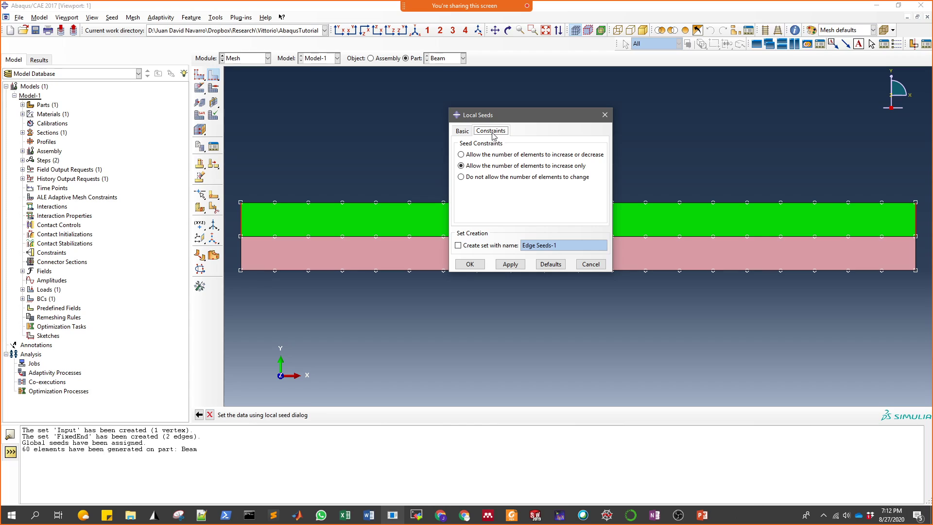
{"action": "left_click", "coordinate": [462, 178]}
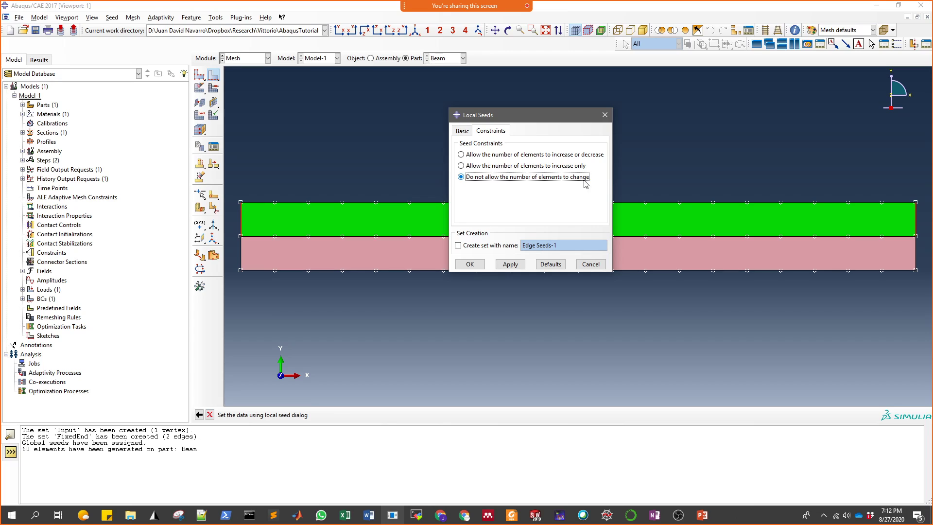
{"action": "left_click", "coordinate": [470, 264]}
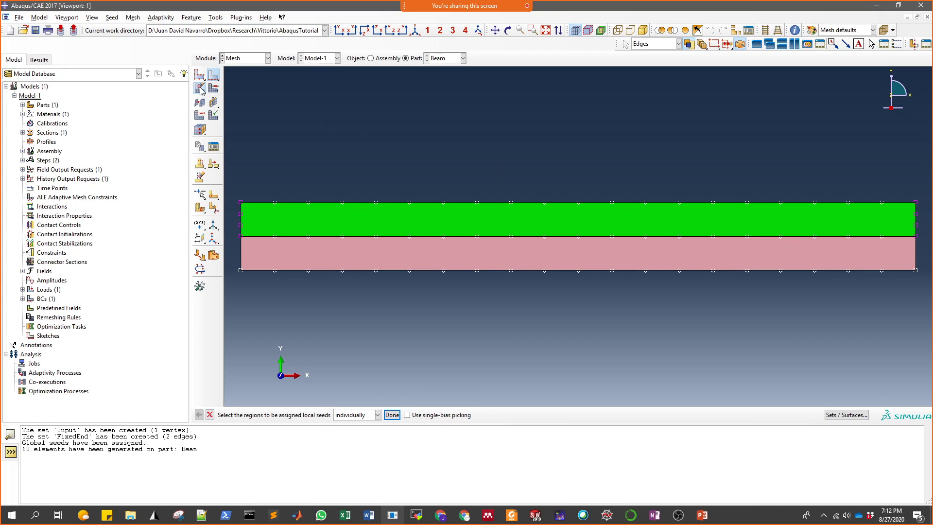
Generate the mesh on the beam's upper region using its new edge seeds.
{"action": "left_click_drag", "start_coordinate": [200, 87], "coordinate": [224, 93]}
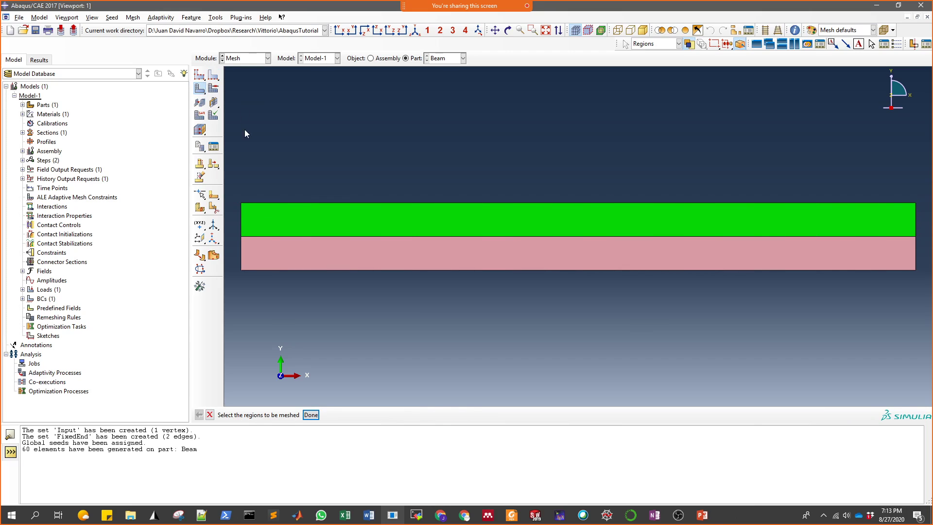
{"action": "left_click", "coordinate": [275, 217]}
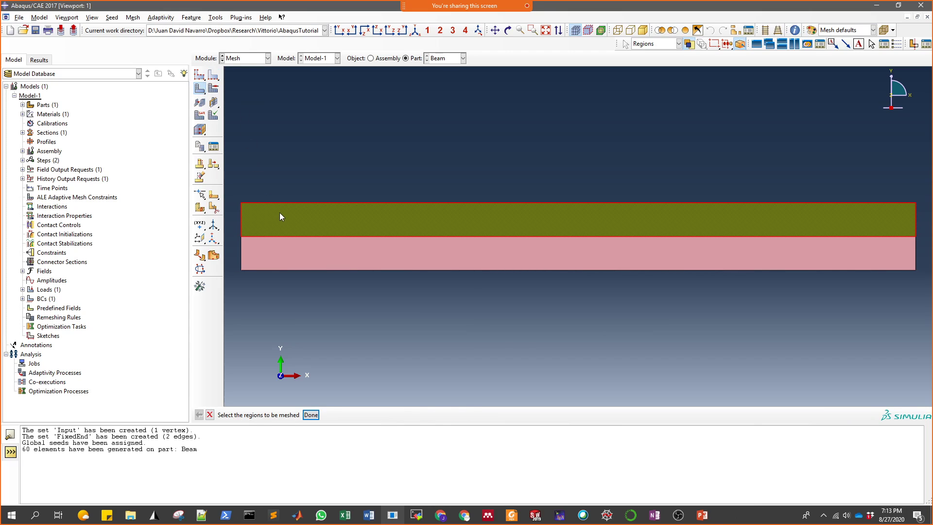
{"action": "left_click", "coordinate": [311, 414]}
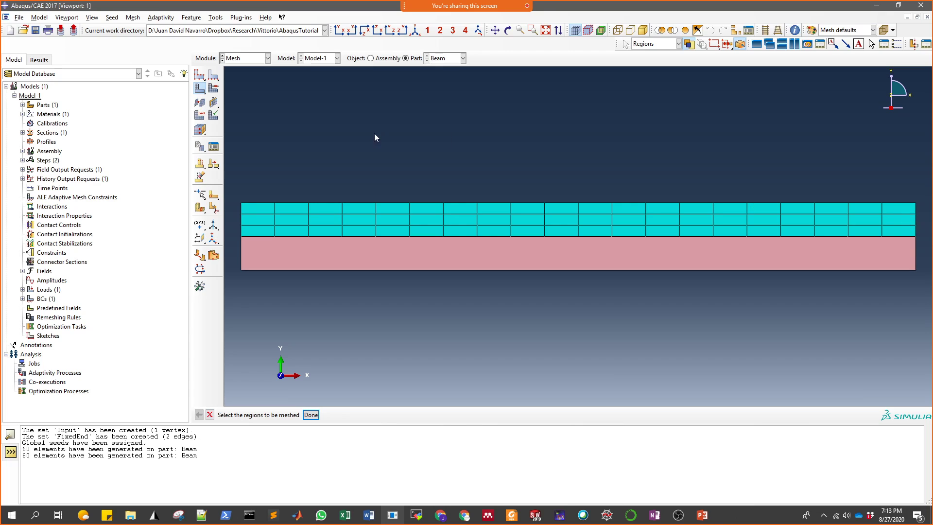
Seed the lower region's short end edges by number without bias, using 3 elements on the left edge and 5 on the right.
{"action": "left_click_drag", "start_coordinate": [213, 76], "coordinate": [227, 78]}
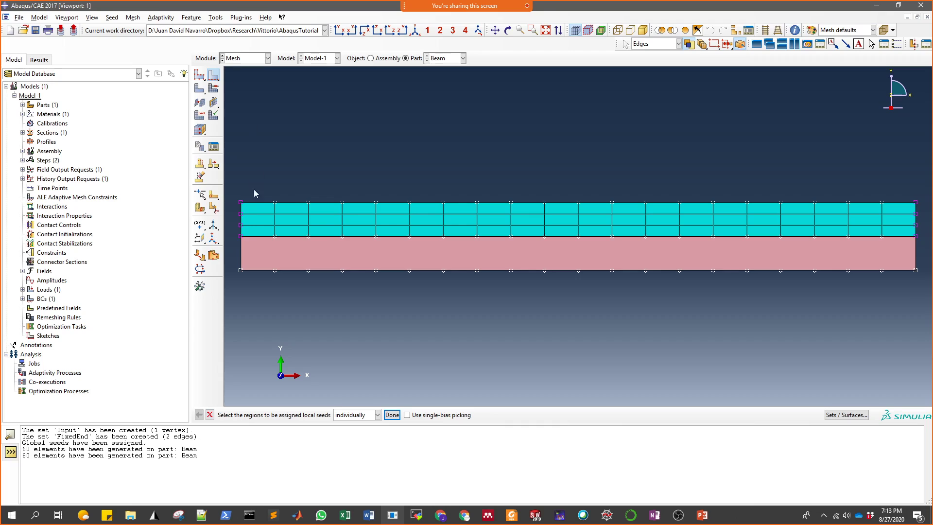
{"action": "left_click", "coordinate": [242, 253]}
{"action": "left_click", "coordinate": [392, 415]}
{"action": "left_click", "coordinate": [464, 131]}
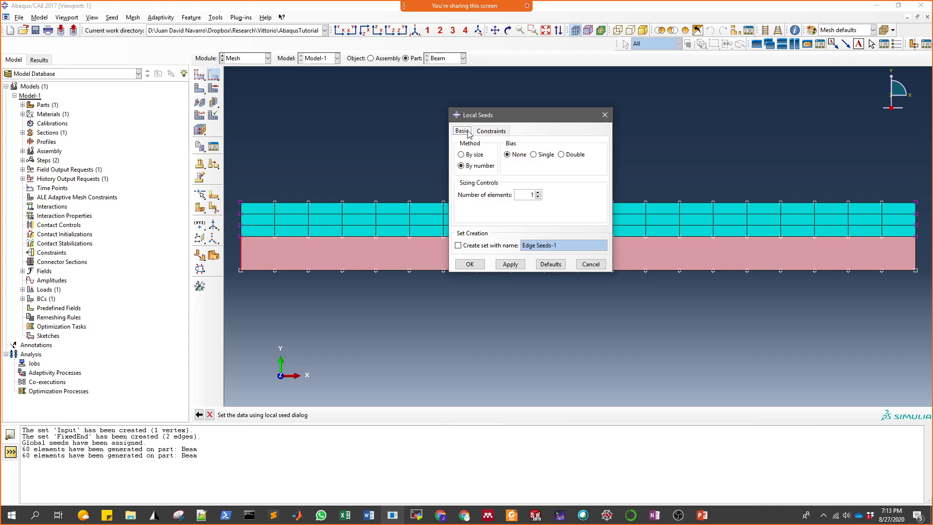
{"action": "left_click", "coordinate": [470, 264]}
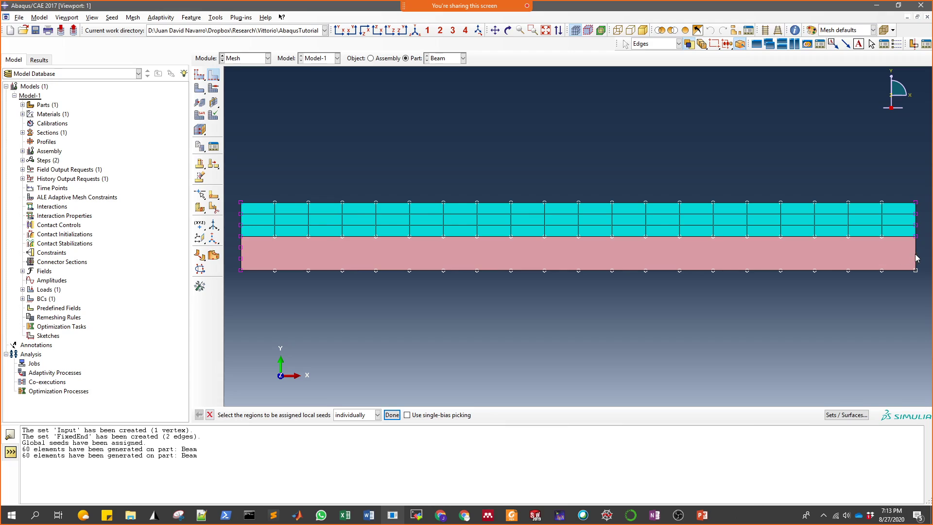
{"action": "middle_click", "coordinate": [354, 147]}
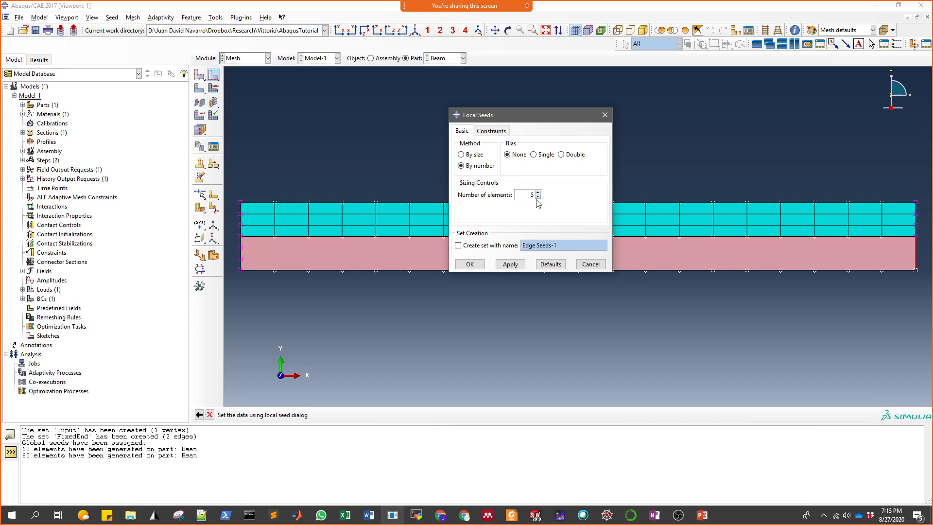
{"action": "left_click", "coordinate": [470, 264]}
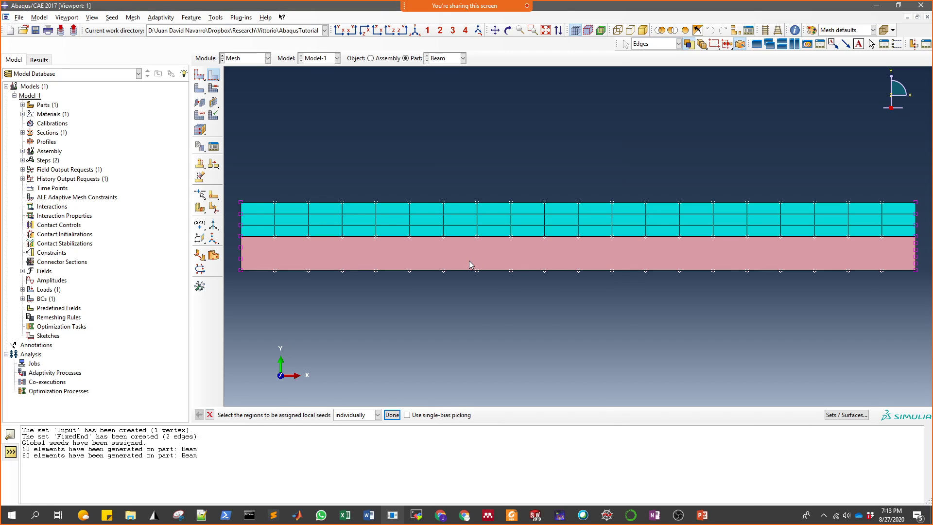
Generate the mesh on the beam's lower region using its unequal end-edge seeds.
{"action": "left_click", "coordinate": [199, 88]}
{"action": "left_click", "coordinate": [312, 415]}
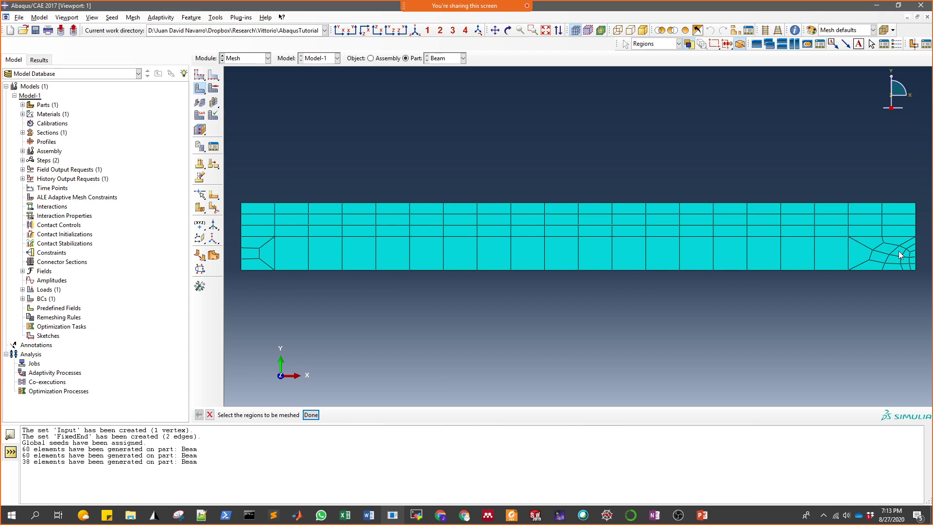
Start assigning mesh controls to a region of the meshed beam.
{"action": "left_click", "coordinate": [213, 89]}
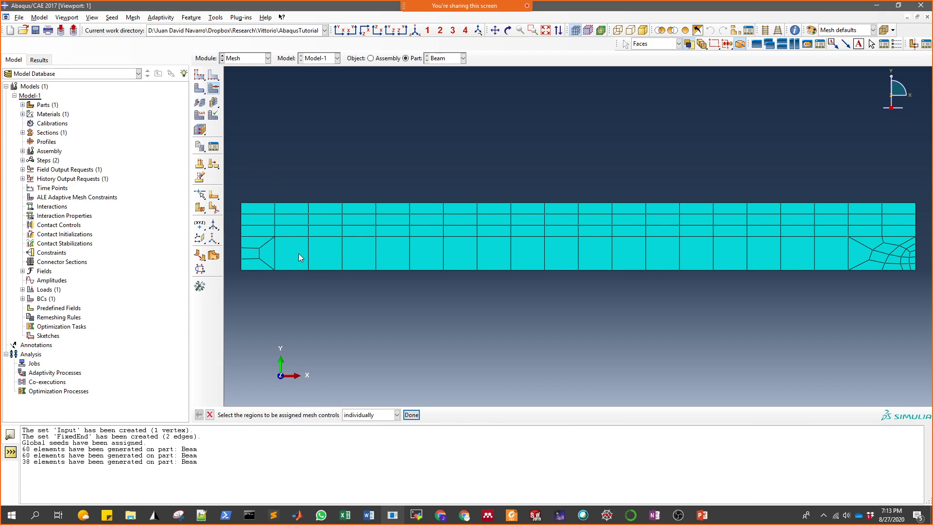
{"action": "left_click", "coordinate": [219, 89]}
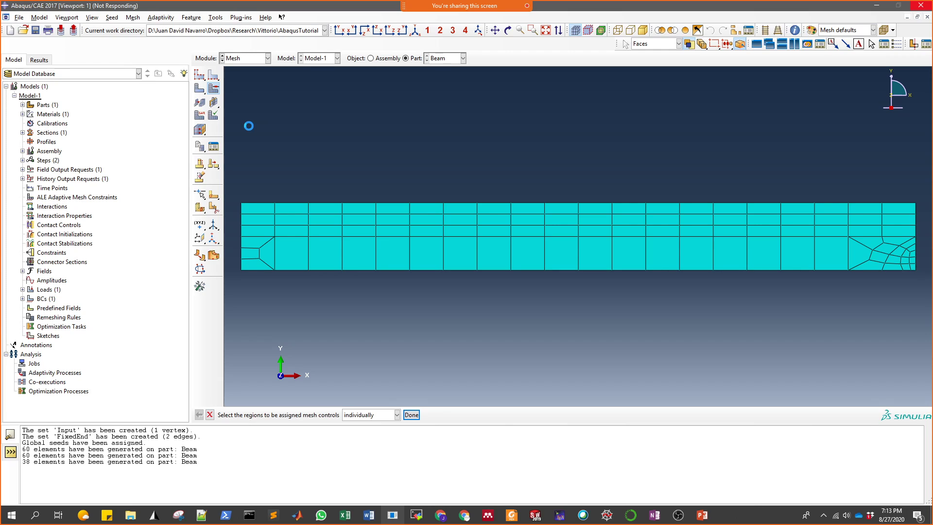
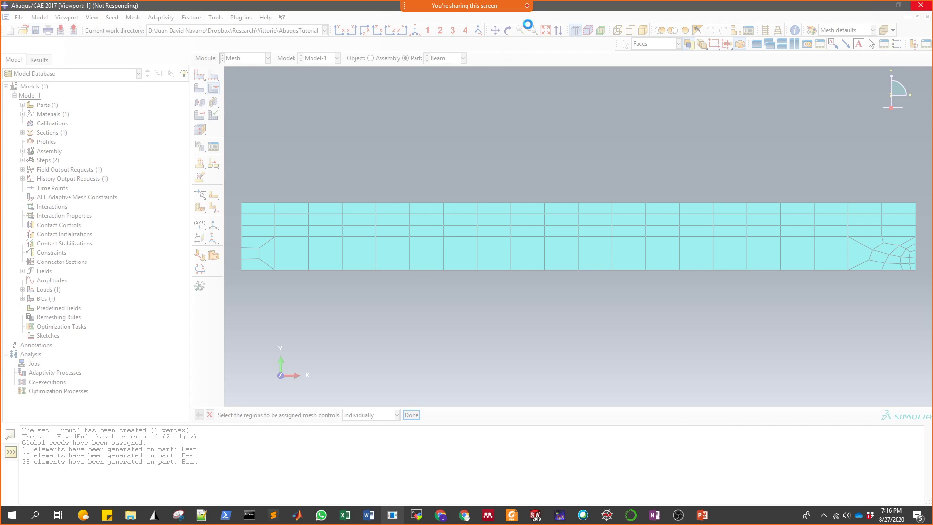
Close the frozen Abaqus/CAE window and relaunch the program from PowerShell with the command "abaqus cae".
{"action": "right_click", "coordinate": [393, 515]}
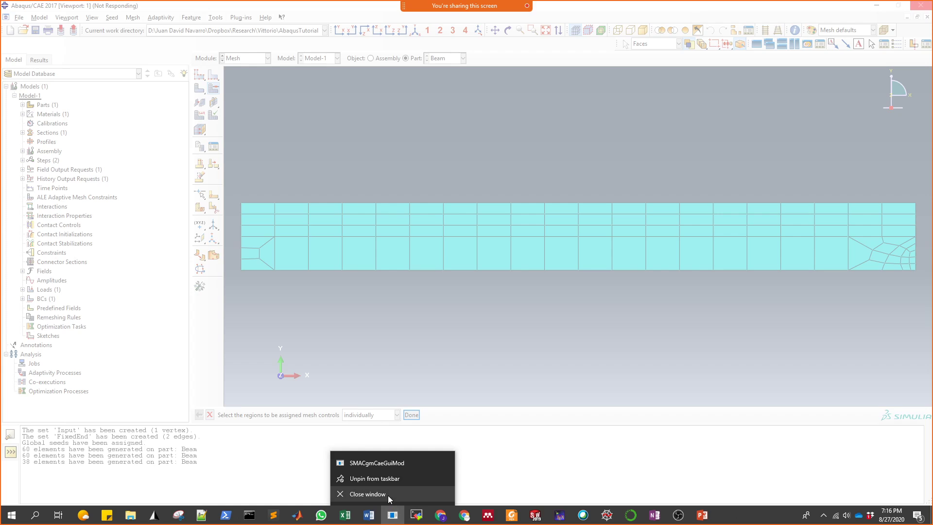
{"action": "left_click", "coordinate": [388, 494]}
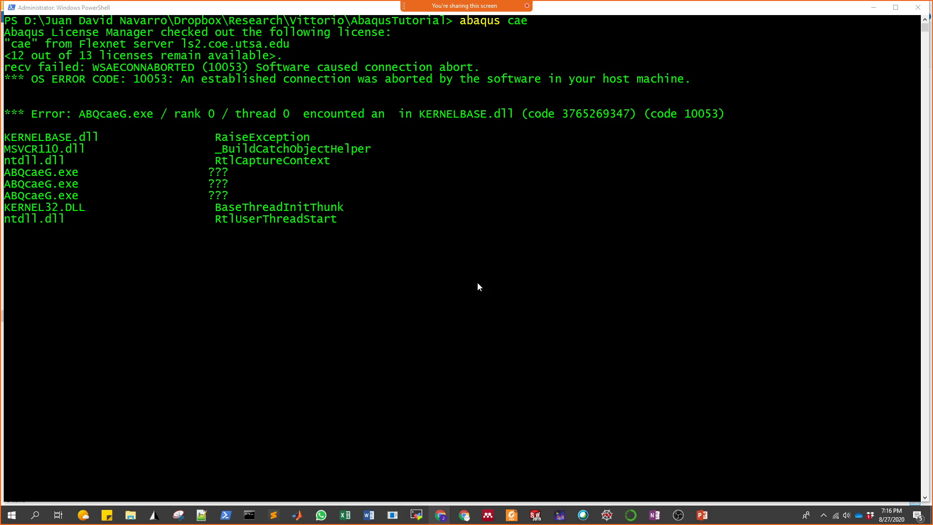
{"action": "left_click", "coordinate": [462, 239]}
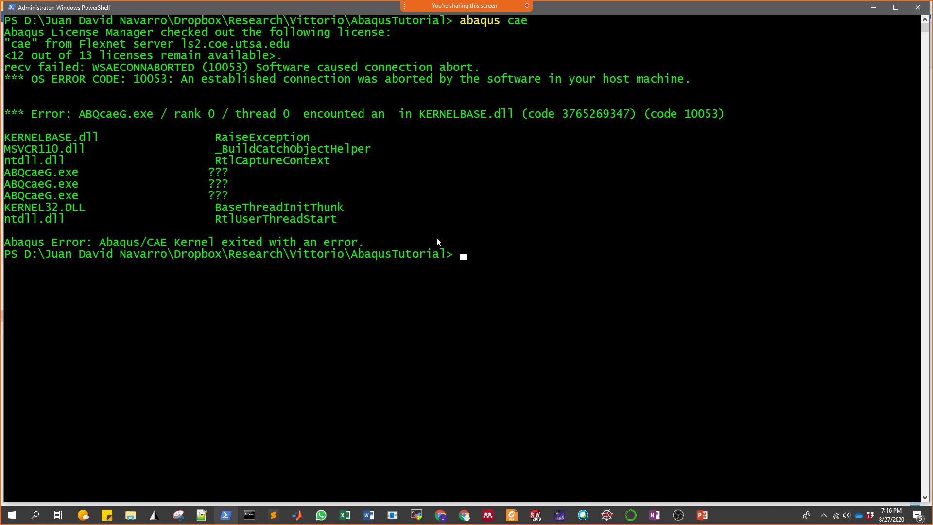
{"action": "type", "text": "abaqus cae"}
{"action": "key", "text": "Return"}
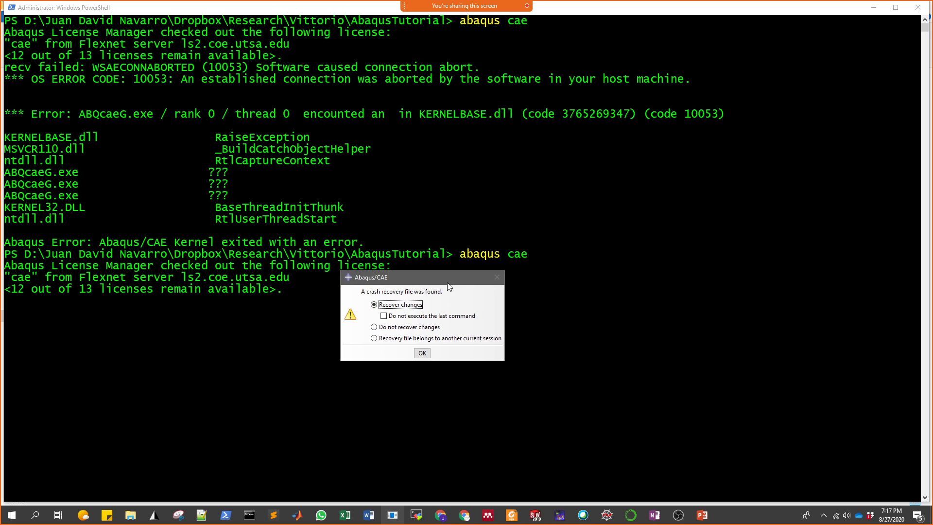
Recover the changes from the crash recovery file and maximize the Abaqus/CAE window.
{"action": "left_click_drag", "start_coordinate": [447, 283], "coordinate": [458, 296]}
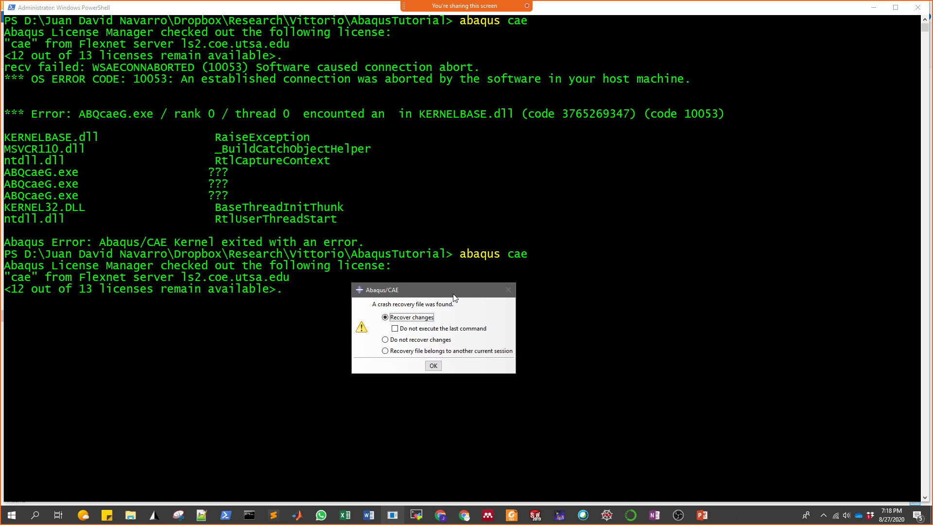
{"action": "left_click_drag", "start_coordinate": [453, 294], "coordinate": [486, 204]}
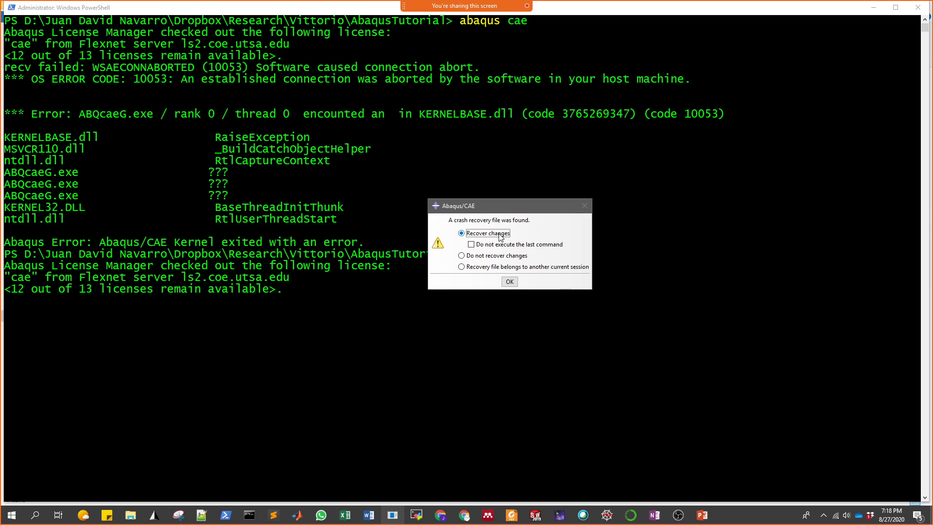
{"action": "left_click", "coordinate": [130, 514]}
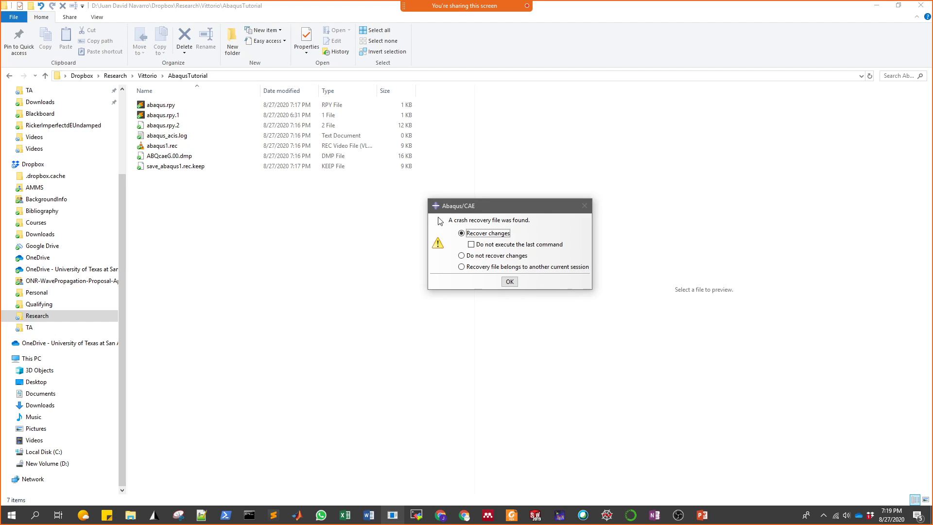
{"action": "left_click", "coordinate": [511, 282]}
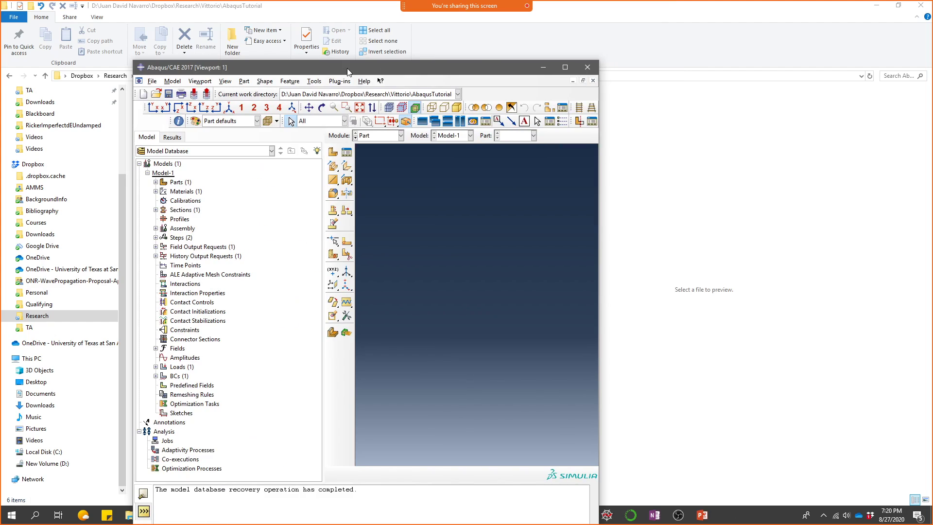
{"action": "double_click", "coordinate": [348, 69]}
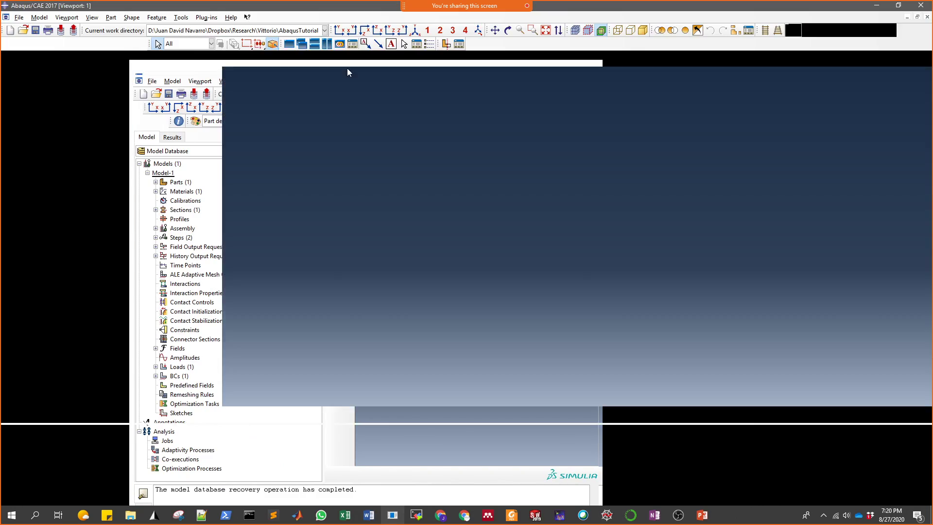
{"action": "left_click", "coordinate": [267, 58]}
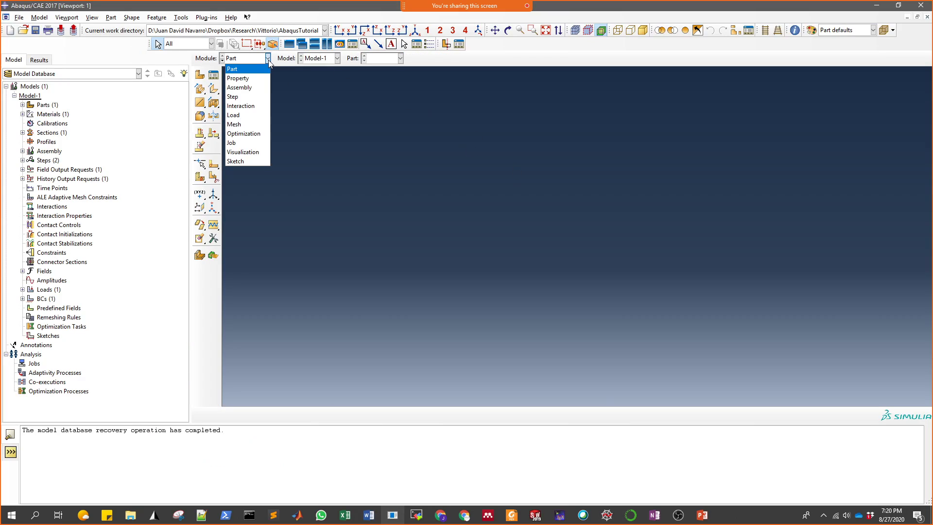
{"action": "left_click", "coordinate": [268, 61]}
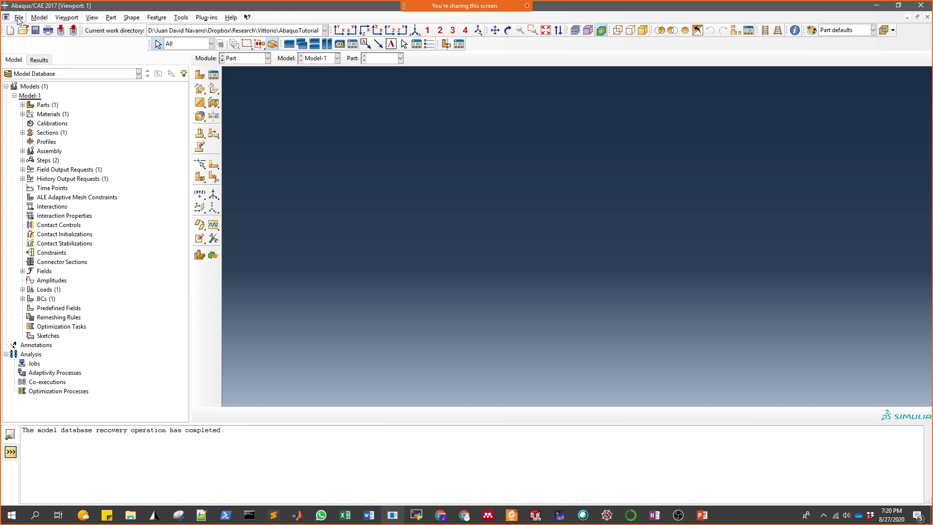
{"action": "double_click", "coordinate": [44, 105]}
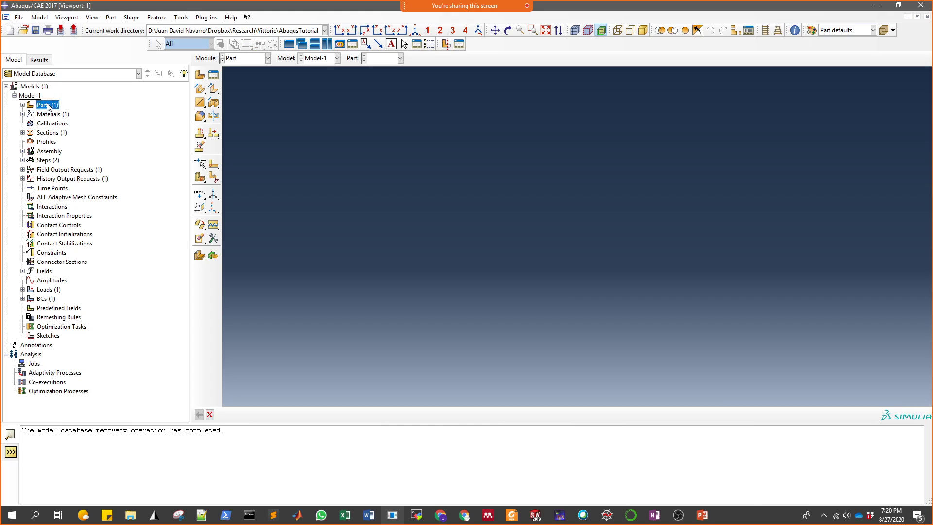
{"action": "right_click", "coordinate": [46, 107]}
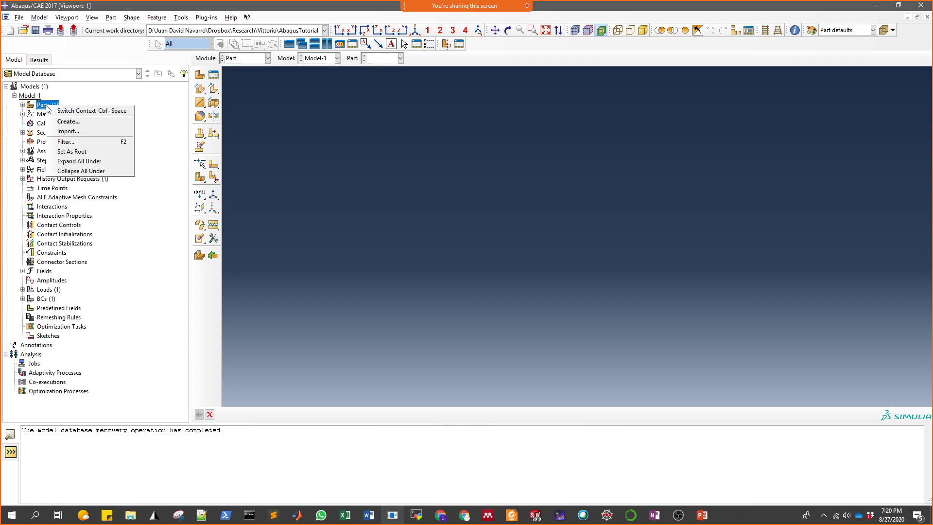
{"action": "left_click", "coordinate": [61, 133]}
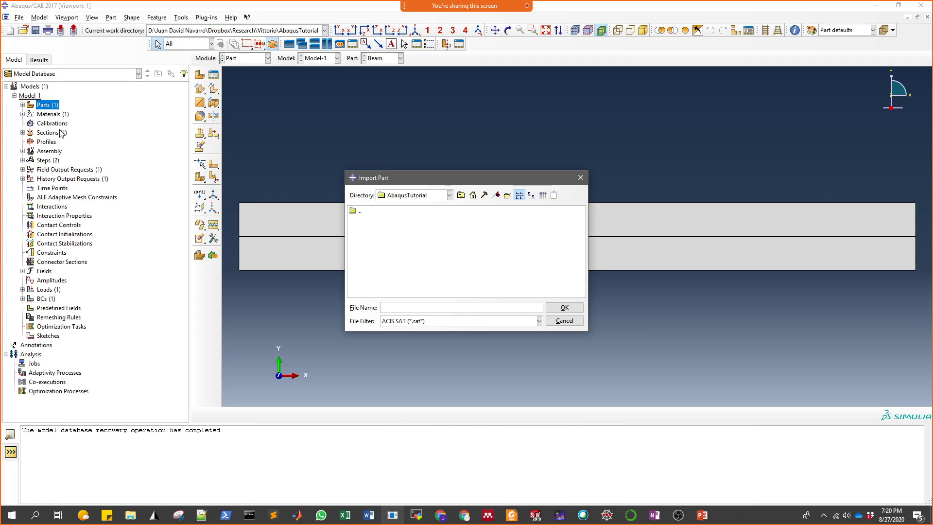
{"action": "left_click", "coordinate": [539, 321]}
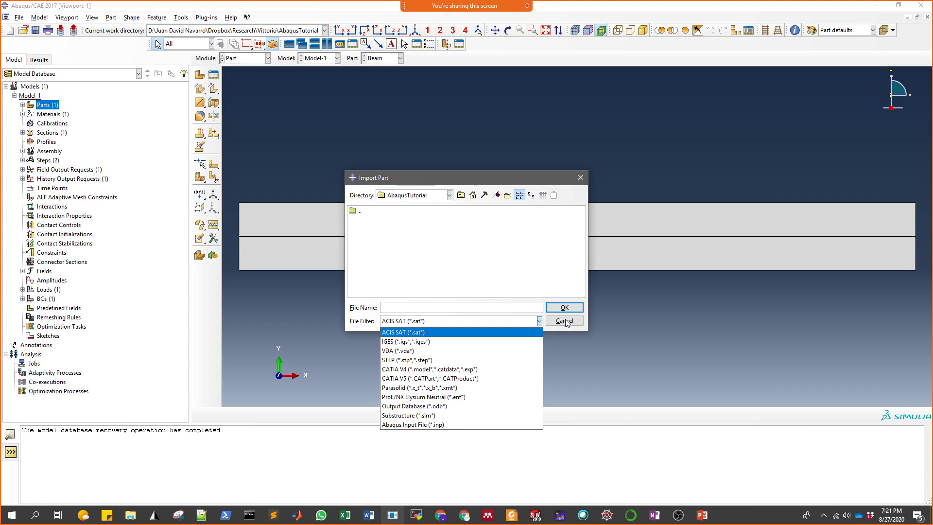
{"action": "left_click", "coordinate": [564, 319]}
{"action": "left_click", "coordinate": [564, 319]}
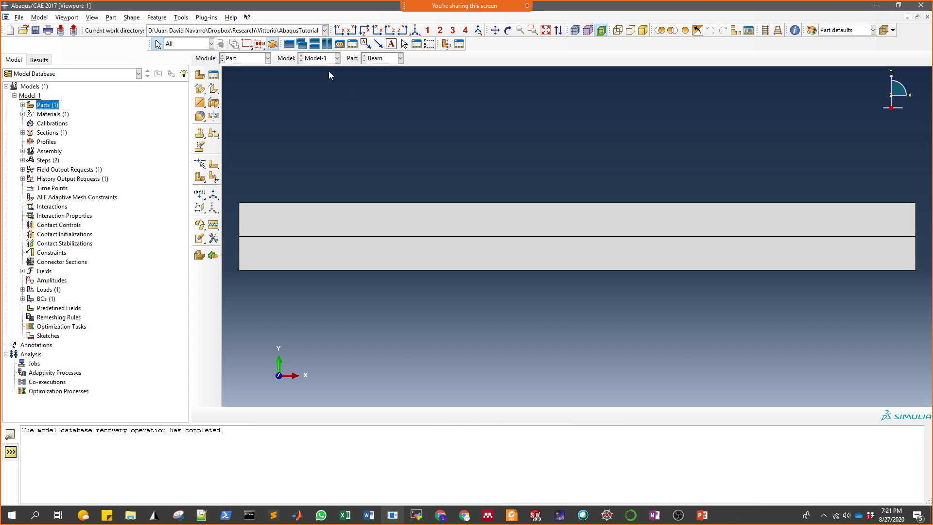
Switch to the Mesh module and delete the existing mesh of the Beam part.
{"action": "left_click", "coordinate": [267, 58]}
{"action": "left_click", "coordinate": [242, 128]}
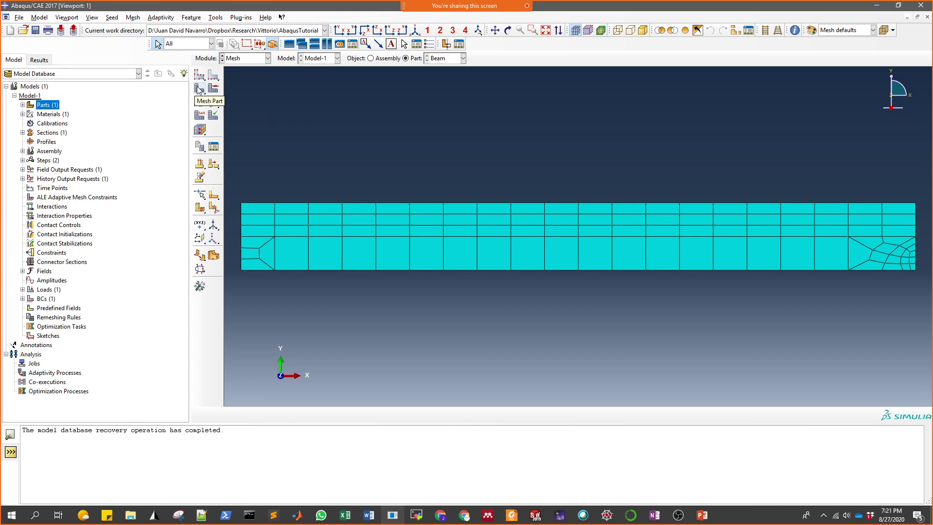
{"action": "left_click", "coordinate": [199, 90]}
{"action": "left_click", "coordinate": [295, 414]}
{"action": "left_click", "coordinate": [199, 88]}
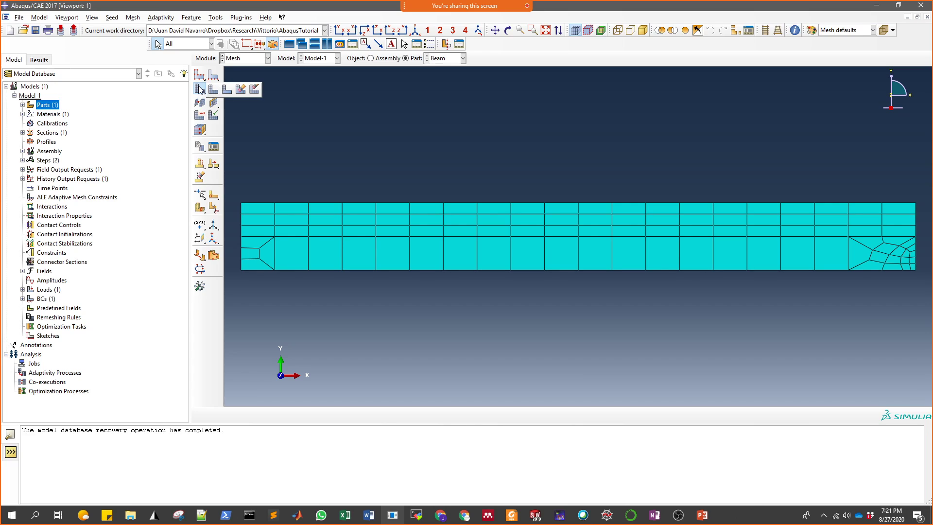
{"action": "left_click_drag", "start_coordinate": [199, 89], "coordinate": [301, 133]}
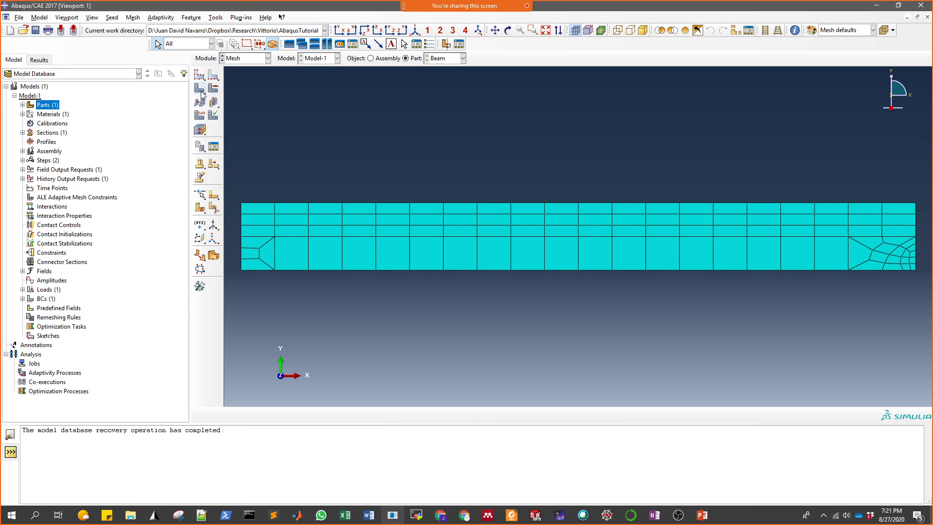
{"action": "left_click", "coordinate": [200, 90]}
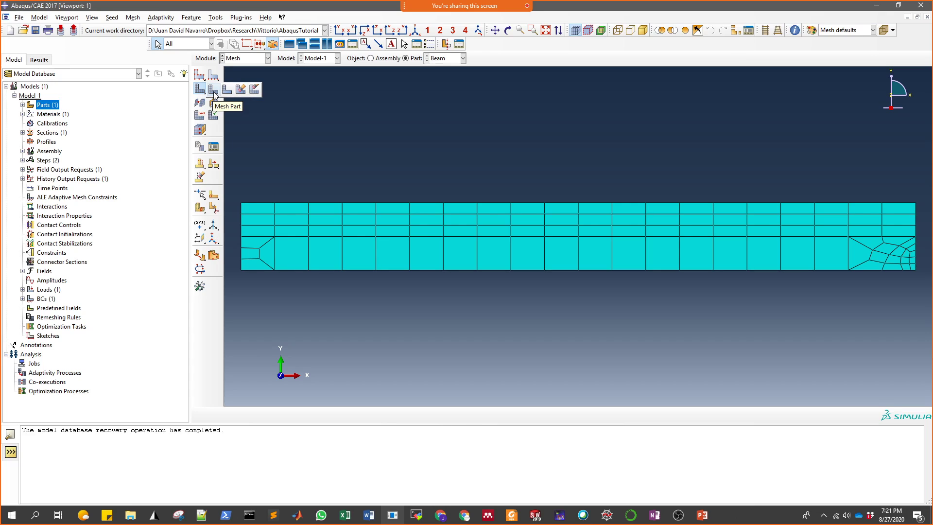
{"action": "left_click", "coordinate": [242, 89]}
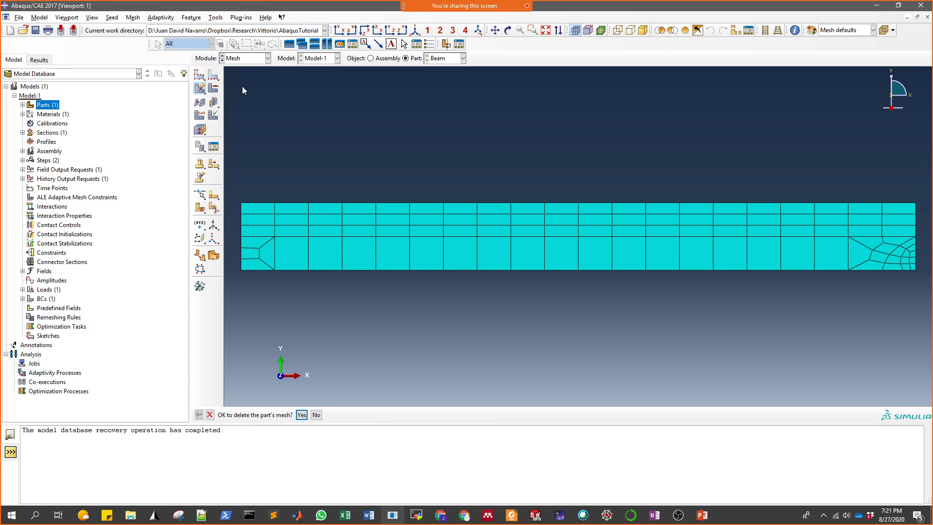
{"action": "left_click", "coordinate": [302, 415]}
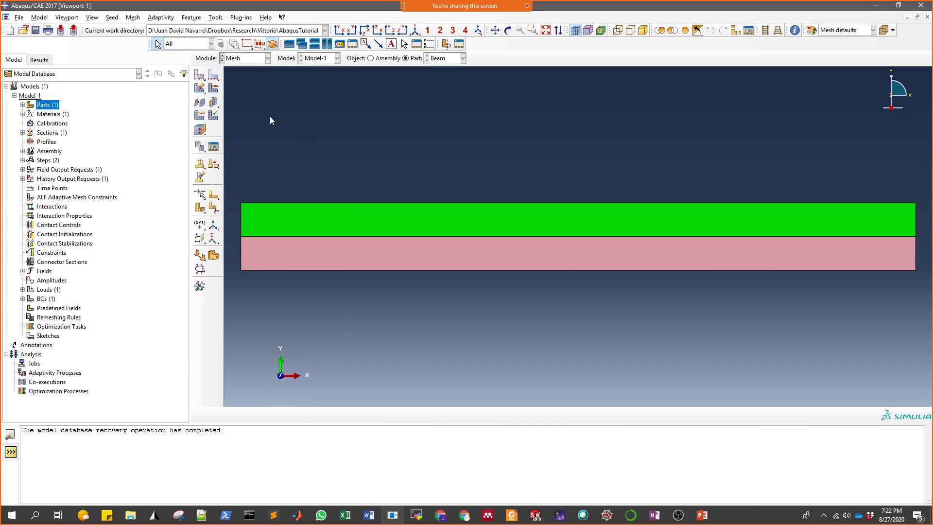
Assign the Structured meshing technique to both regions of the beam, consulting the Buckling slide in PowerPoint before deciding.
{"action": "left_click", "coordinate": [214, 89]}
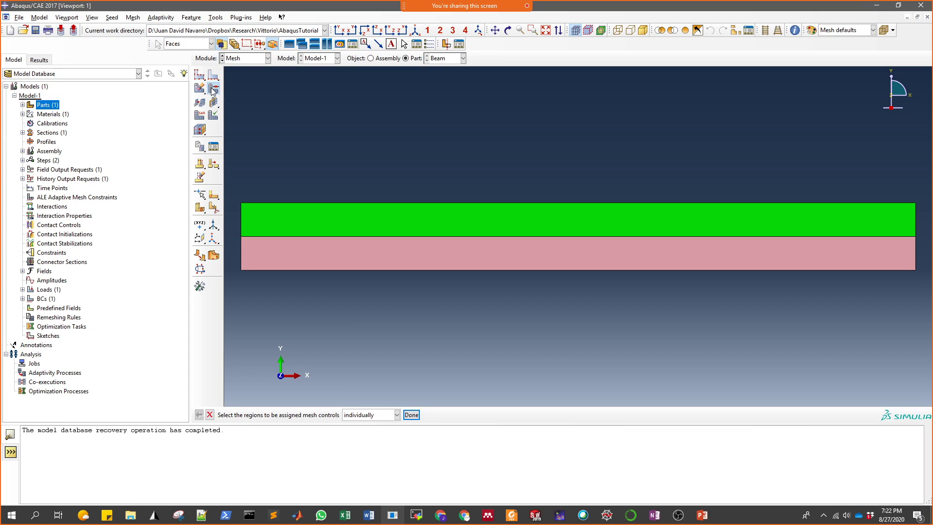
{"action": "left_click_drag", "start_coordinate": [241, 181], "coordinate": [328, 295]}
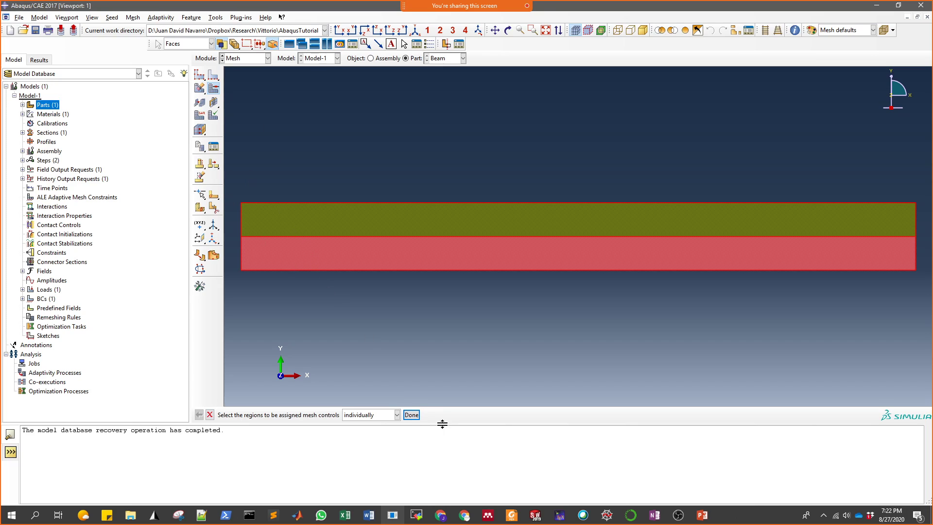
{"action": "left_click", "coordinate": [411, 414]}
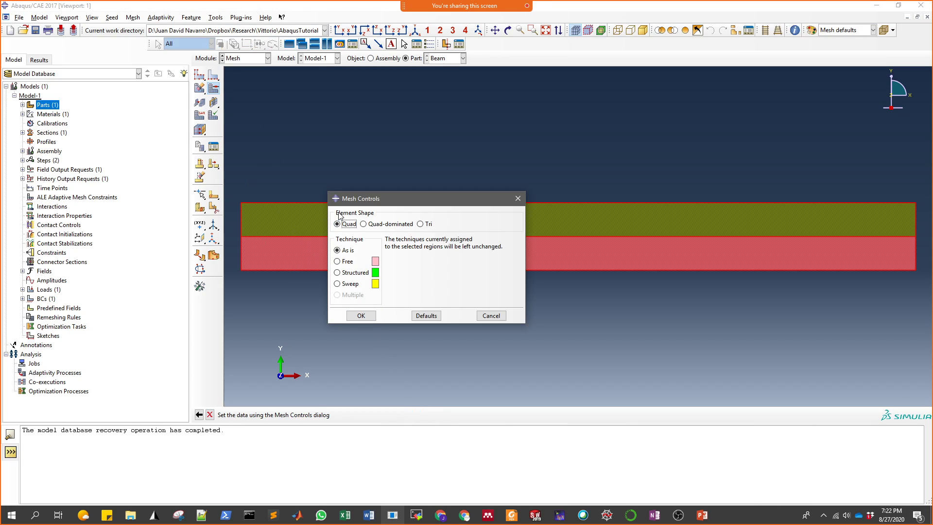
{"action": "left_click", "coordinate": [339, 262]}
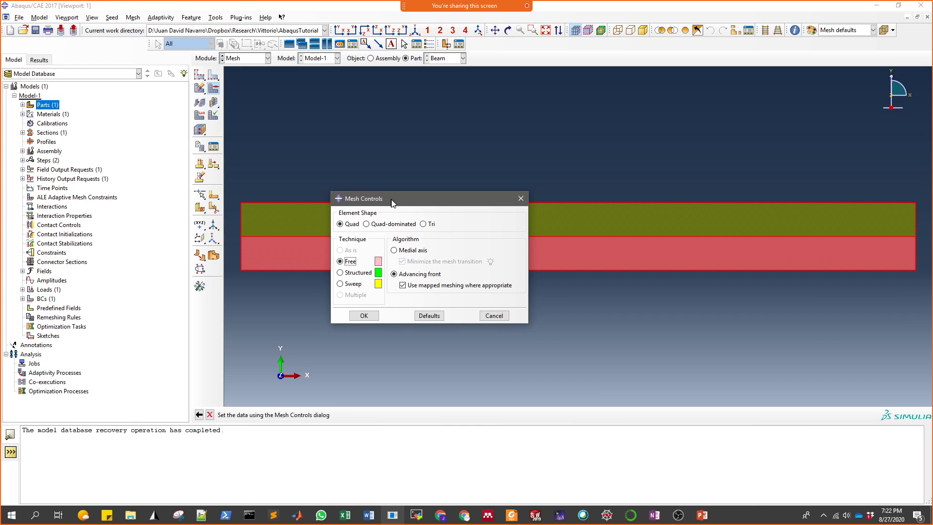
{"action": "left_click_drag", "start_coordinate": [388, 199], "coordinate": [476, 196]}
{"action": "left_click", "coordinate": [702, 514]}
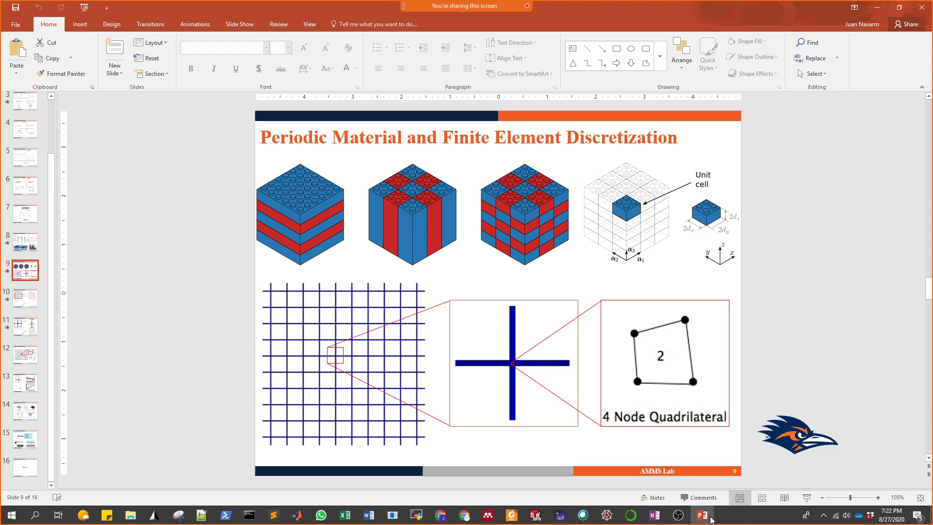
{"action": "left_click", "coordinate": [29, 247]}
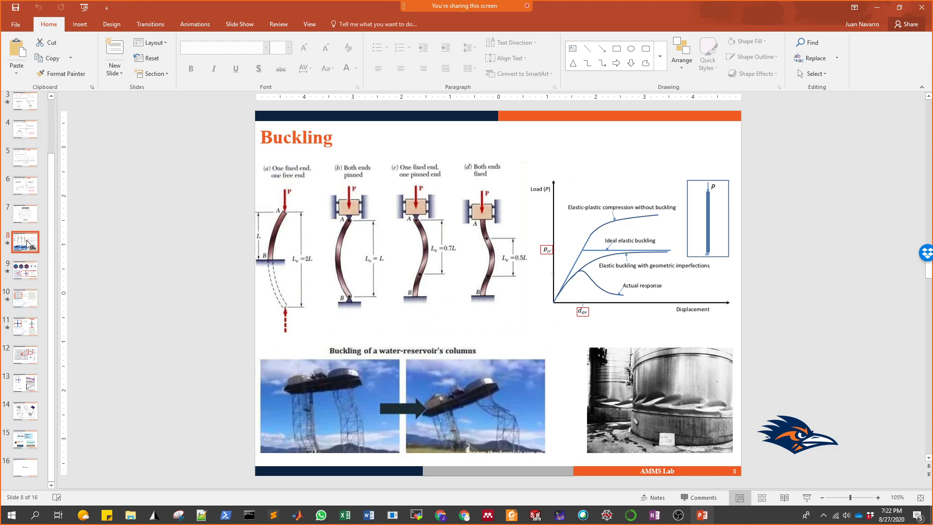
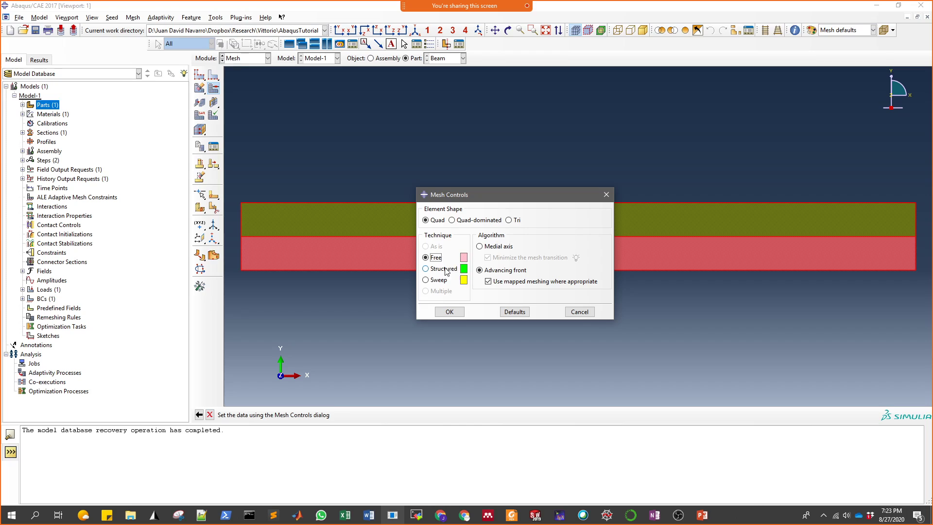
{"action": "left_click", "coordinate": [427, 269]}
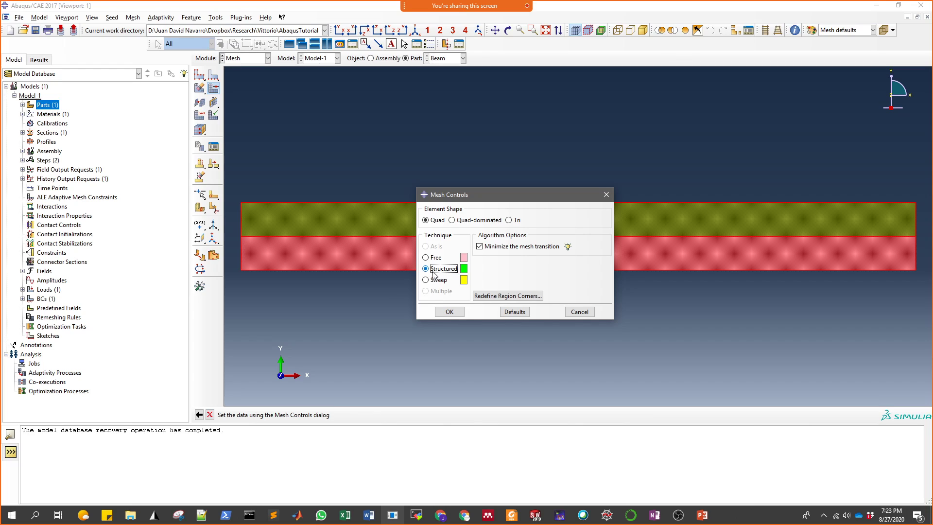
{"action": "left_click", "coordinate": [448, 312]}
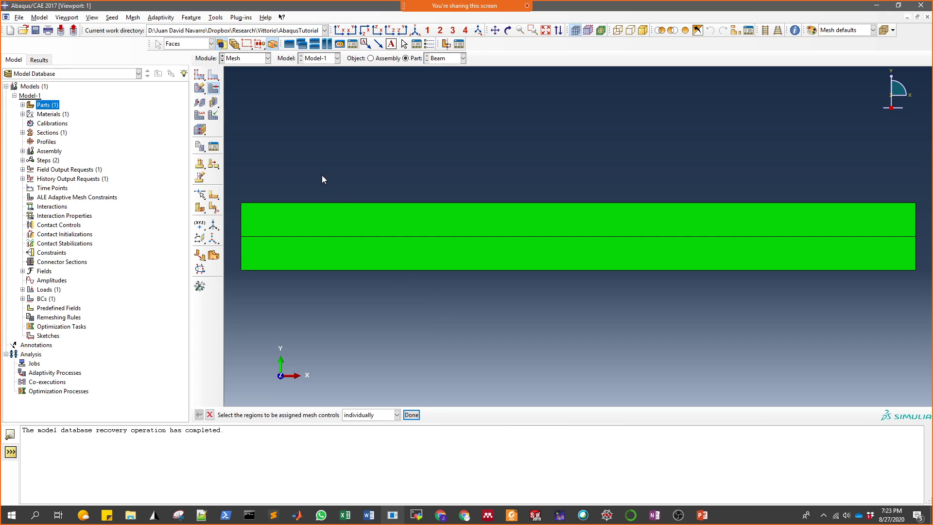
Open the element type settings for both beam regions and choose the Plane Strain family from the Standard library.
{"action": "left_click", "coordinate": [199, 116]}
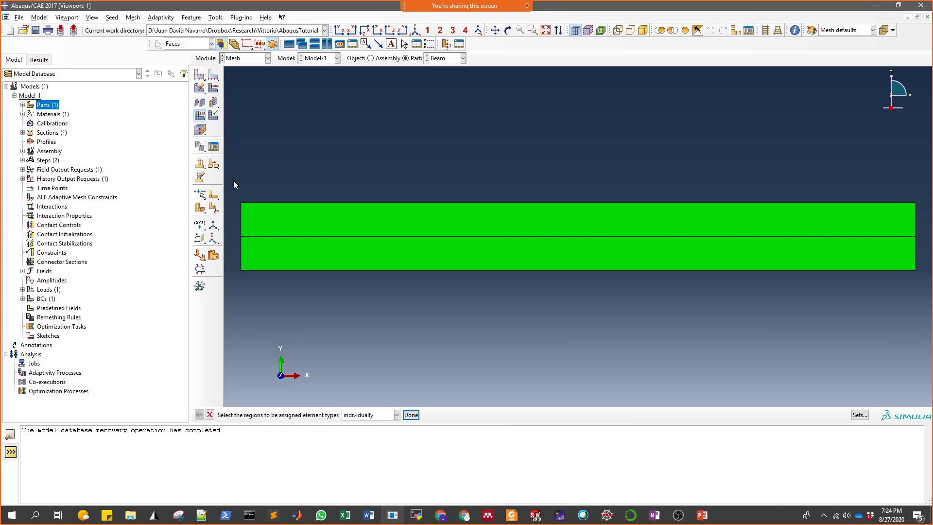
{"action": "left_click_drag", "start_coordinate": [233, 179], "coordinate": [457, 321]}
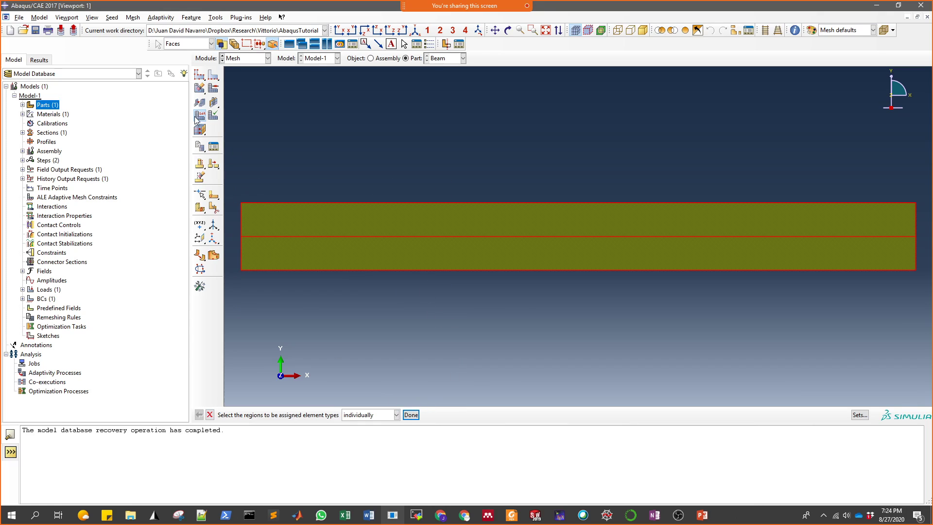
{"action": "left_click", "coordinate": [410, 414]}
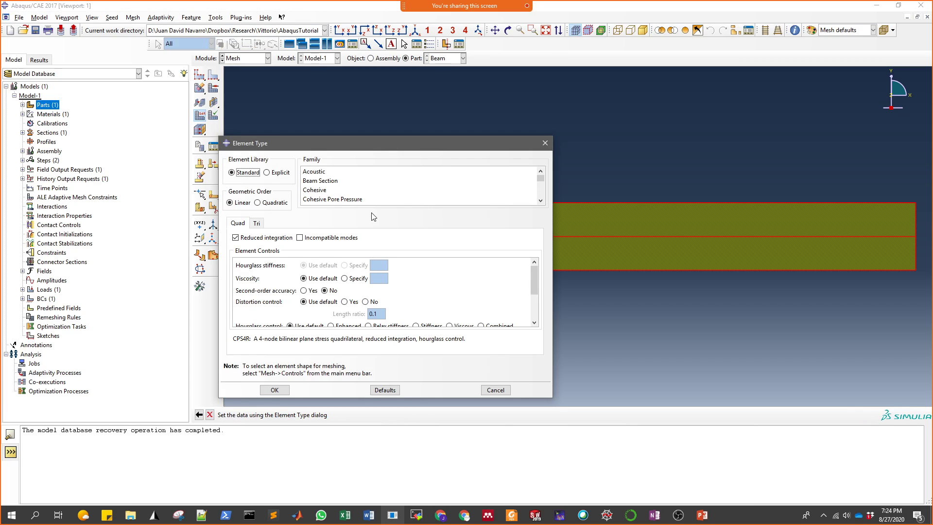
{"action": "scroll", "coordinate": [369, 180], "scroll_direction": "down", "scroll_amount": 2}
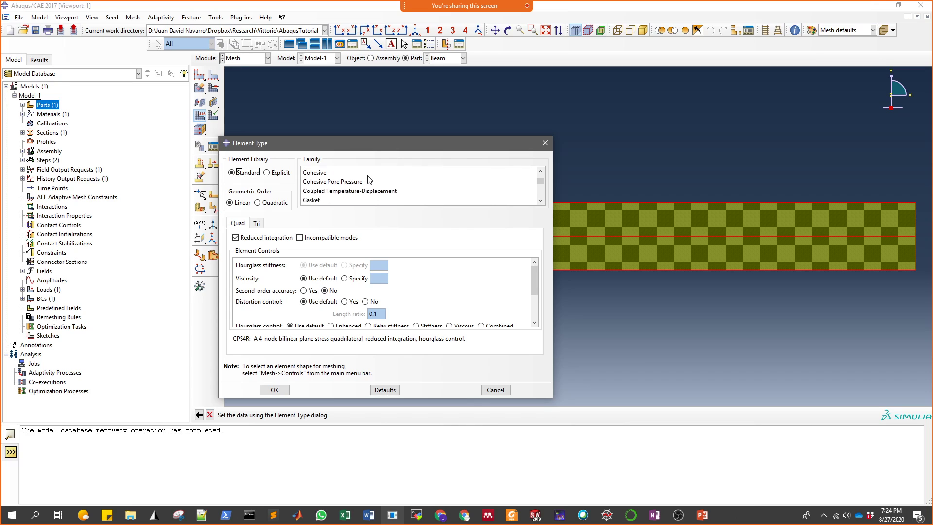
{"action": "scroll", "coordinate": [370, 179], "scroll_direction": "up", "scroll_amount": 2}
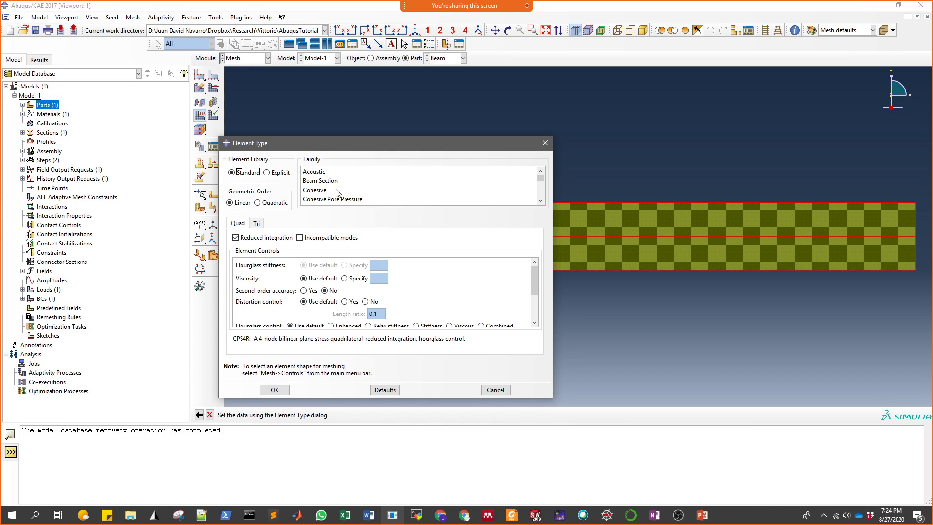
{"action": "scroll", "coordinate": [335, 192], "scroll_direction": "down", "scroll_amount": 2}
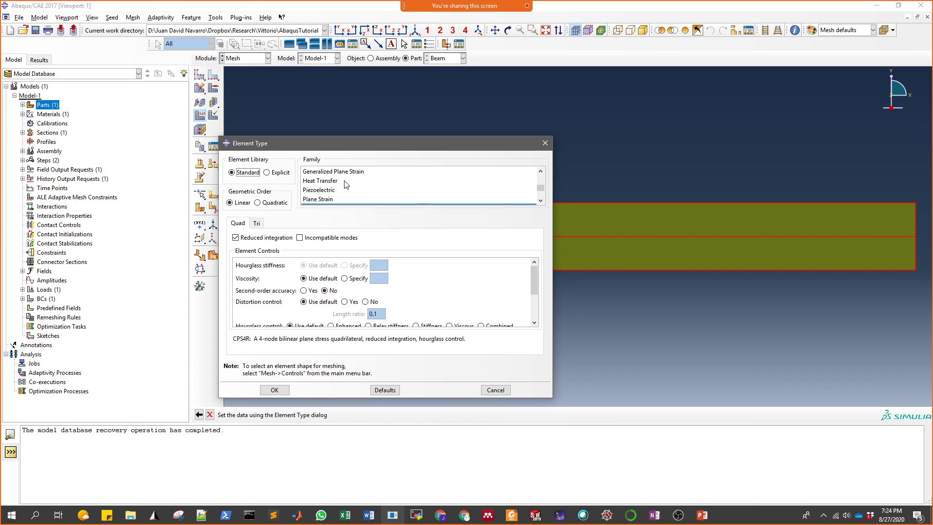
{"action": "scroll", "coordinate": [346, 185], "scroll_direction": "up", "scroll_amount": 3}
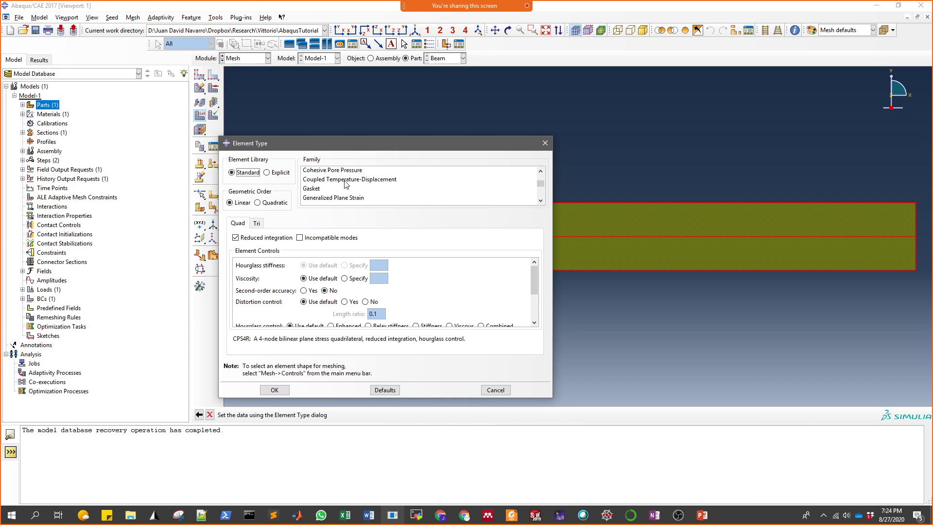
{"action": "scroll", "coordinate": [346, 185], "scroll_direction": "down", "scroll_amount": 3}
{"action": "scroll", "coordinate": [345, 185], "scroll_direction": "up", "scroll_amount": 2}
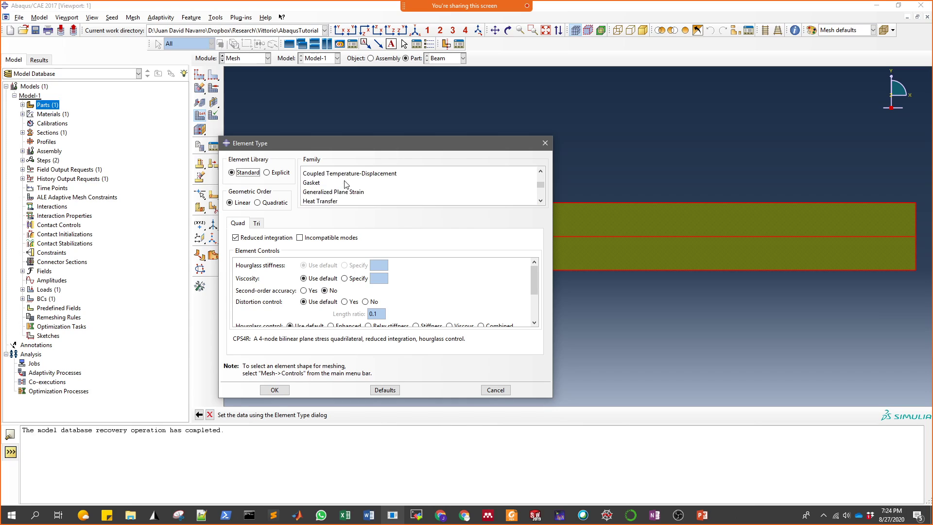
{"action": "scroll", "coordinate": [345, 184], "scroll_direction": "down", "scroll_amount": 2}
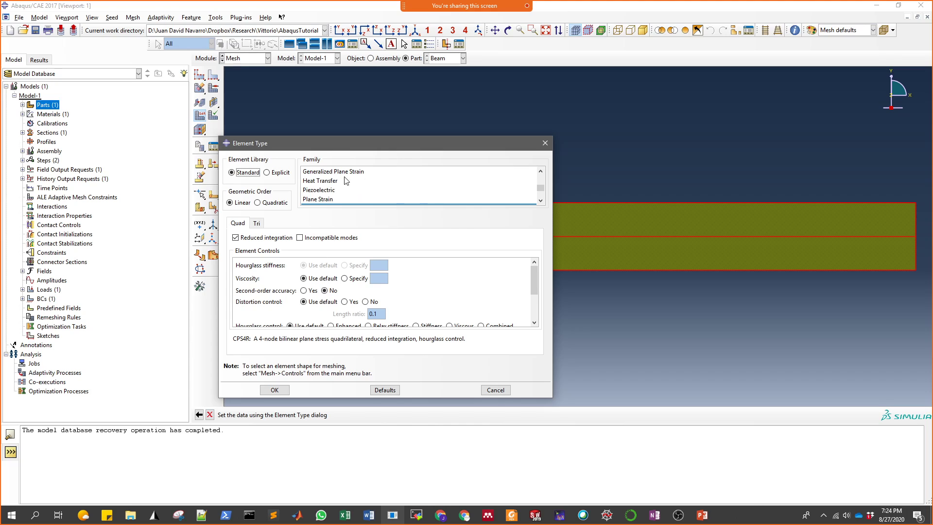
{"action": "scroll", "coordinate": [340, 182], "scroll_direction": "down", "scroll_amount": 3}
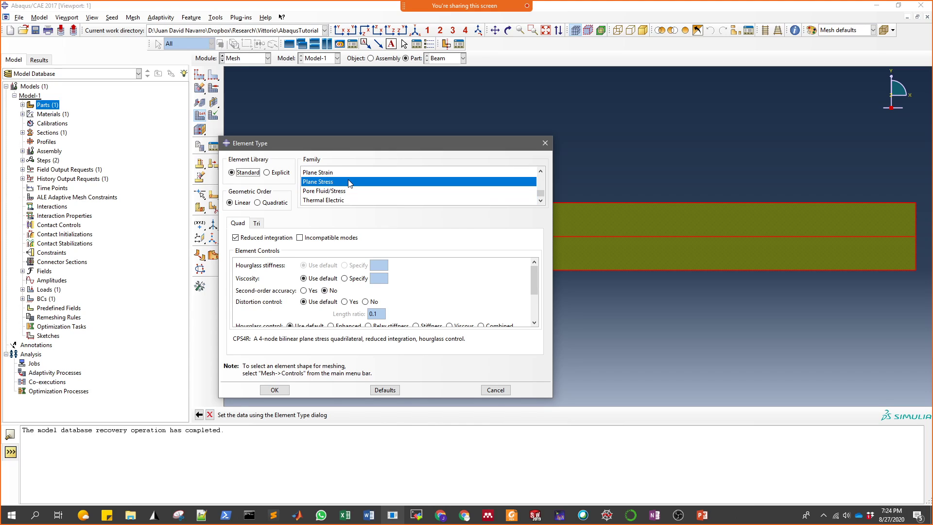
{"action": "left_click", "coordinate": [319, 173]}
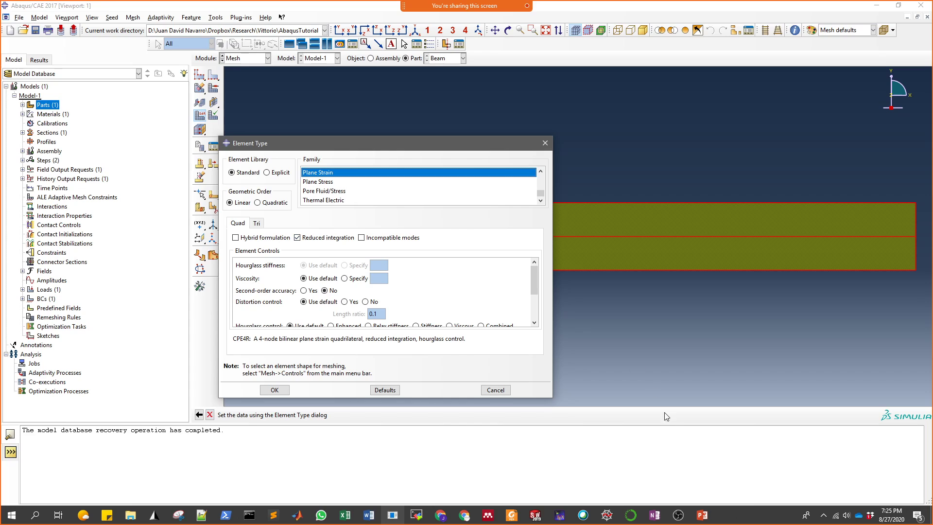
Switch to PowerPoint, examine the four-node quadrilateral on the Periodic Material and Finite Element Discretization slide, and return to Abaqus/CAE.
{"action": "left_click", "coordinate": [706, 520]}
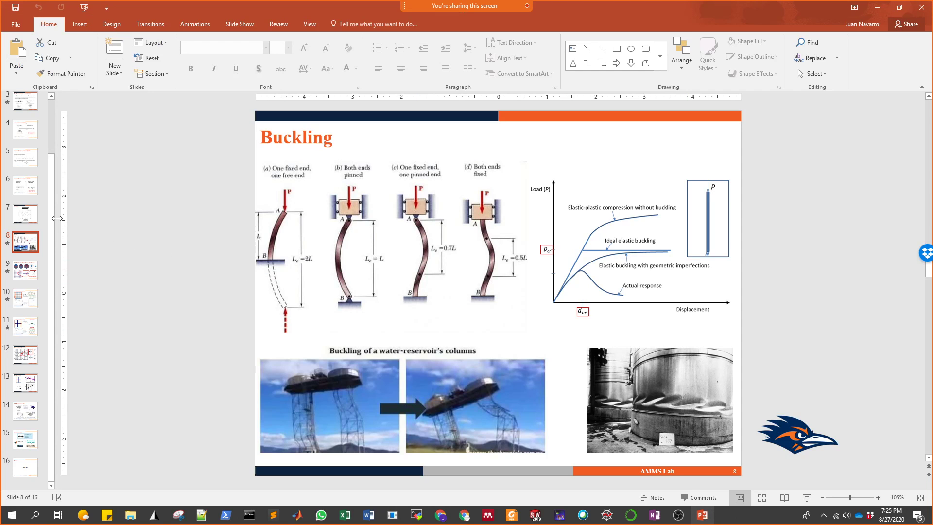
{"action": "left_click", "coordinate": [25, 275]}
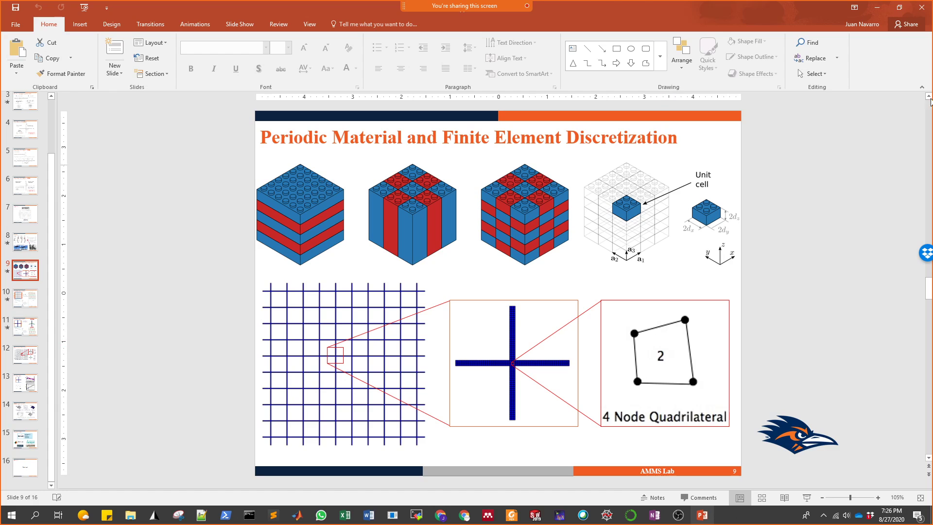
{"action": "left_click", "coordinate": [877, 7]}
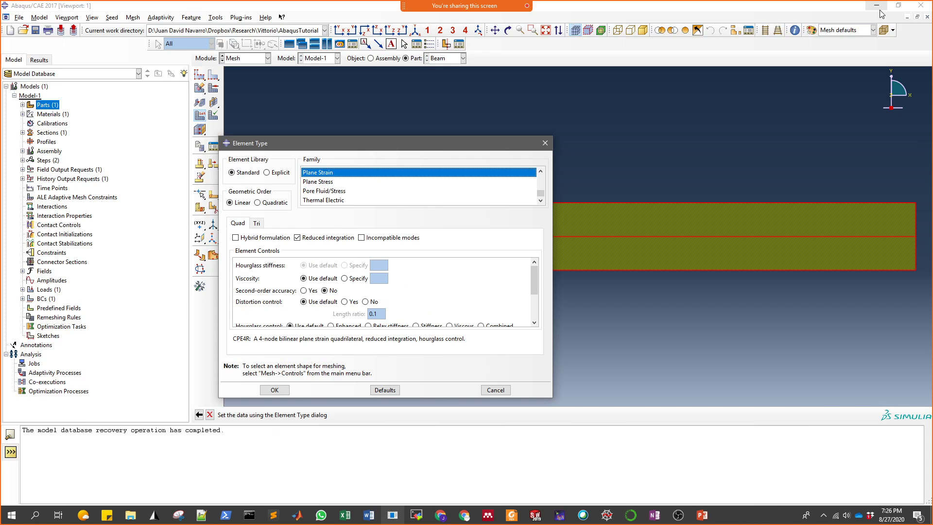
Turn off reduced integration for the plane strain quadrilateral and review its element controls and description.
{"action": "left_click", "coordinate": [314, 238]}
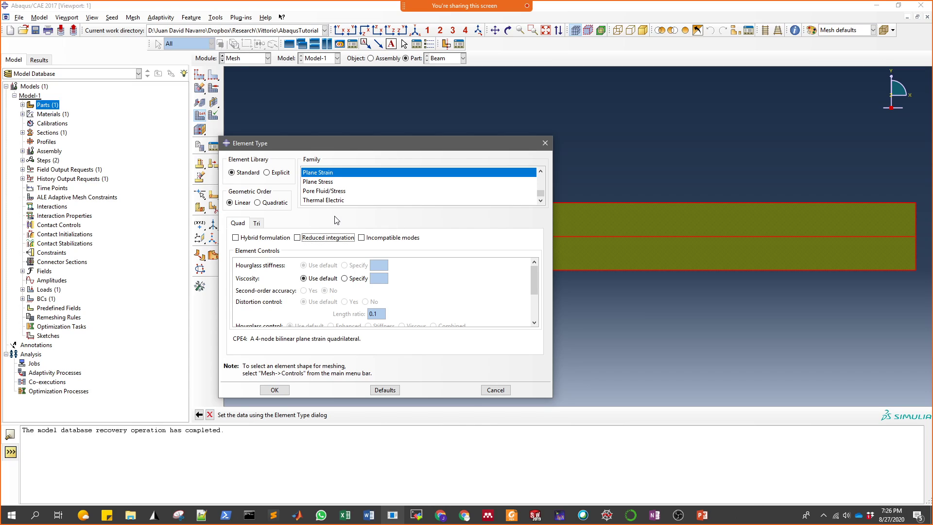
{"action": "mouse_move", "coordinate": [535, 285]}
{"action": "left_mouse_down"}
{"action": "mouse_move", "coordinate": [537, 311]}
{"action": "mouse_move", "coordinate": [537, 285]}
{"action": "left_mouse_up"}
{"action": "left_click_drag", "start_coordinate": [537, 283], "coordinate": [535, 307]}
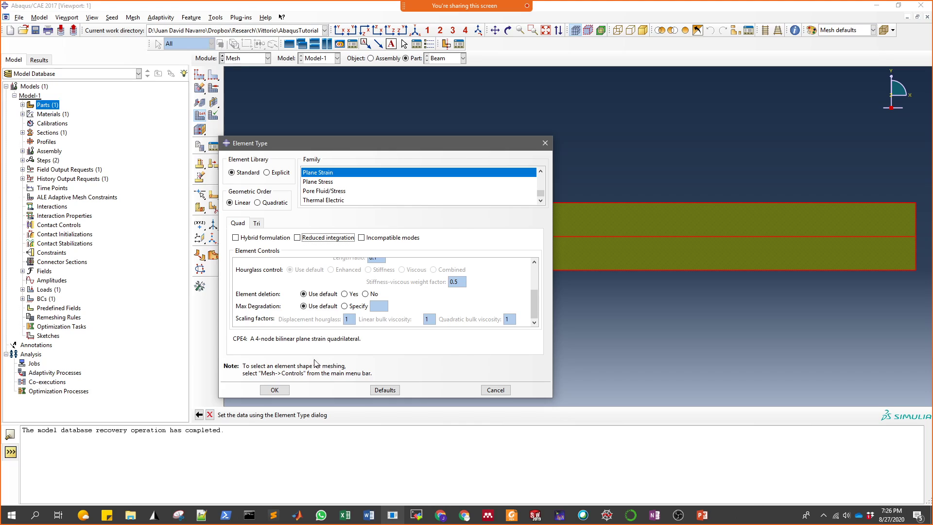
{"action": "left_click", "coordinate": [233, 338]}
{"action": "left_click_drag", "start_coordinate": [234, 338], "coordinate": [368, 340]}
{"action": "left_click", "coordinate": [367, 340]}
{"action": "left_click_drag", "start_coordinate": [276, 339], "coordinate": [294, 341]}
Try the Plane Stress family with and without reduced integration to compare the element codes.
{"action": "left_click", "coordinate": [330, 184]}
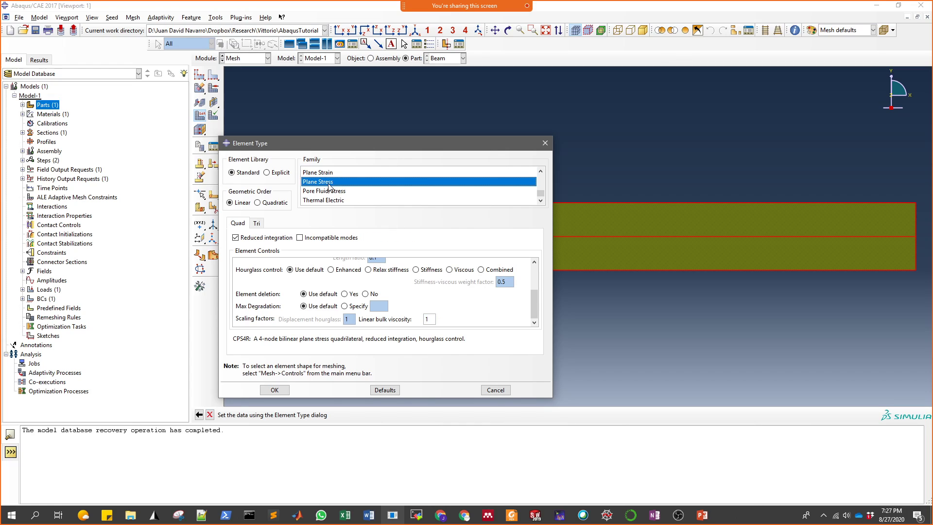
{"action": "left_click_drag", "start_coordinate": [233, 338], "coordinate": [251, 338]}
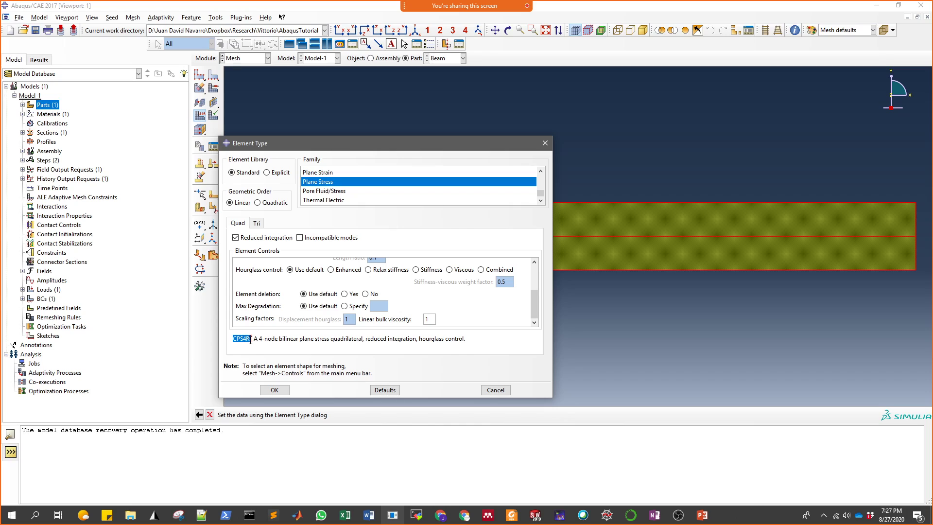
{"action": "left_click", "coordinate": [235, 238]}
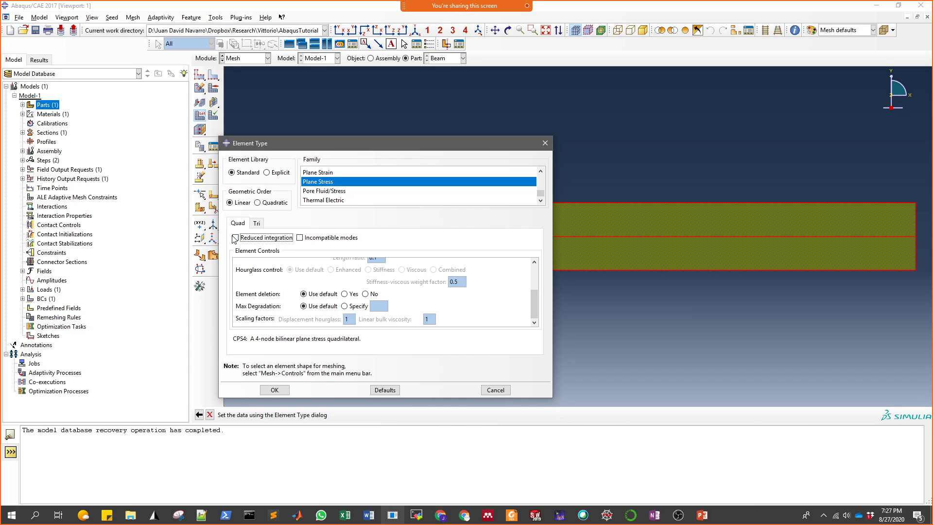
Assign linear Plane Strain quadrilateral elements without reduced integration (CPE4) to both beam regions, comparing the codes with and without it.
{"action": "left_click", "coordinate": [329, 173]}
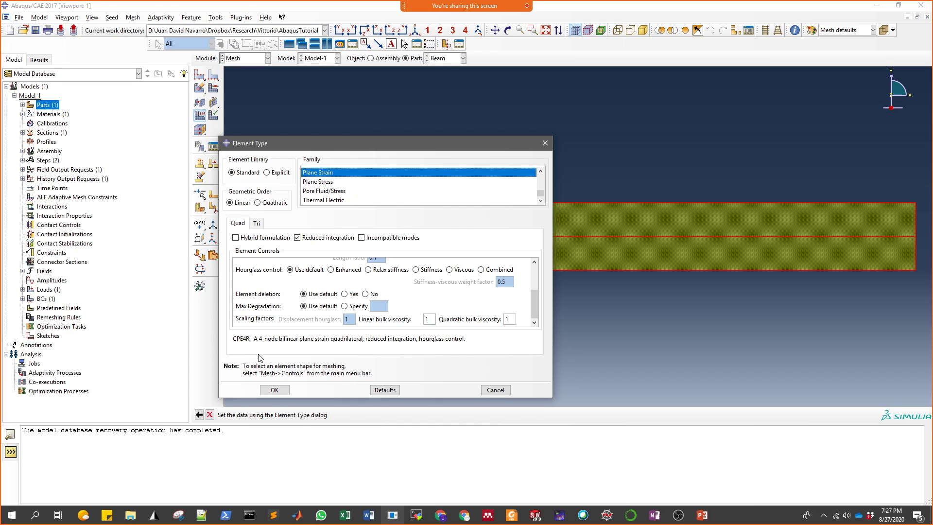
{"action": "left_click", "coordinate": [297, 238]}
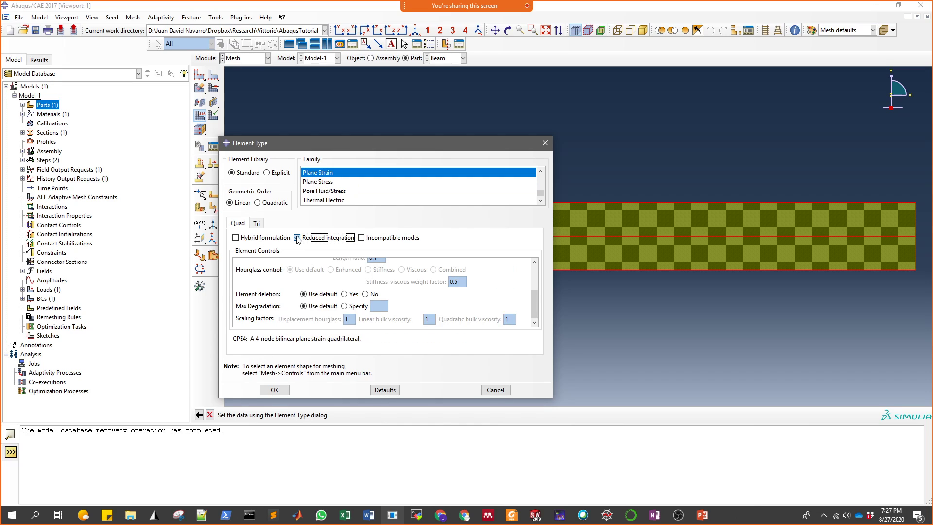
{"action": "left_click", "coordinate": [297, 237]}
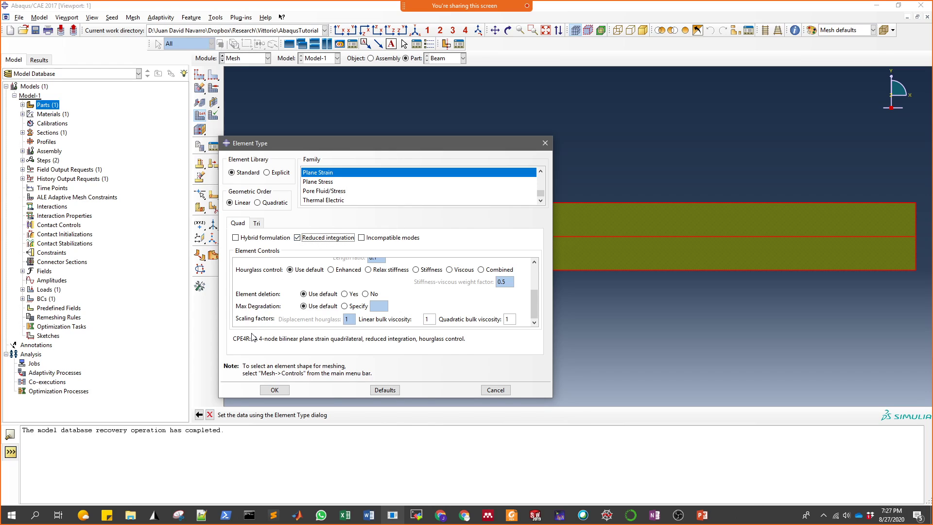
{"action": "left_click", "coordinate": [297, 238]}
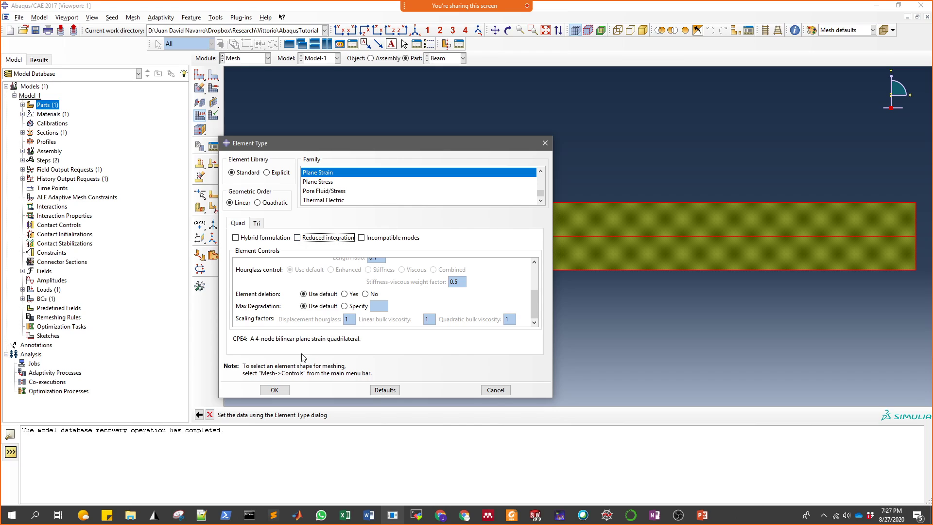
{"action": "left_click_drag", "start_coordinate": [246, 339], "coordinate": [234, 340]}
{"action": "left_click", "coordinate": [251, 340]}
{"action": "left_click_drag", "start_coordinate": [232, 339], "coordinate": [248, 339]}
{"action": "left_click", "coordinate": [283, 389]}
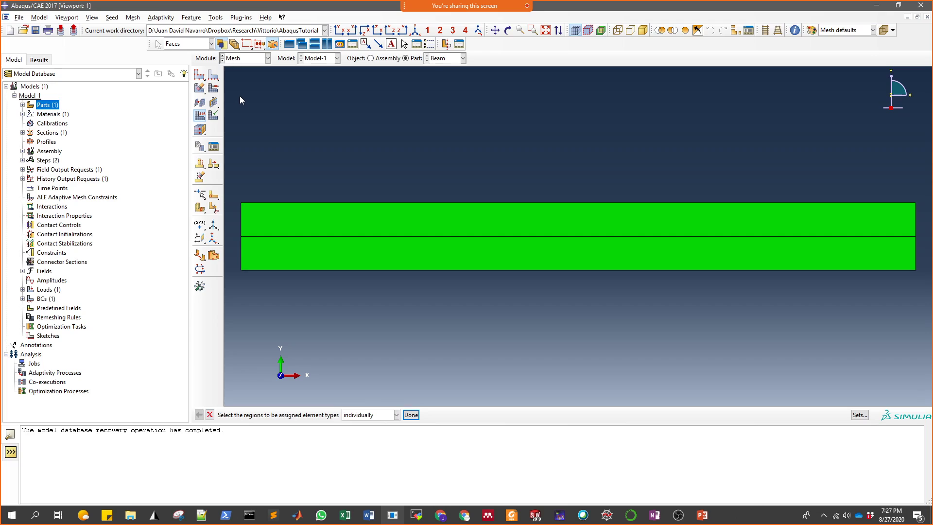
Assign local seeds by number to the beam's short end edges, with 4 elements and no bias.
{"action": "left_click", "coordinate": [214, 89]}
{"action": "left_click", "coordinate": [213, 75]}
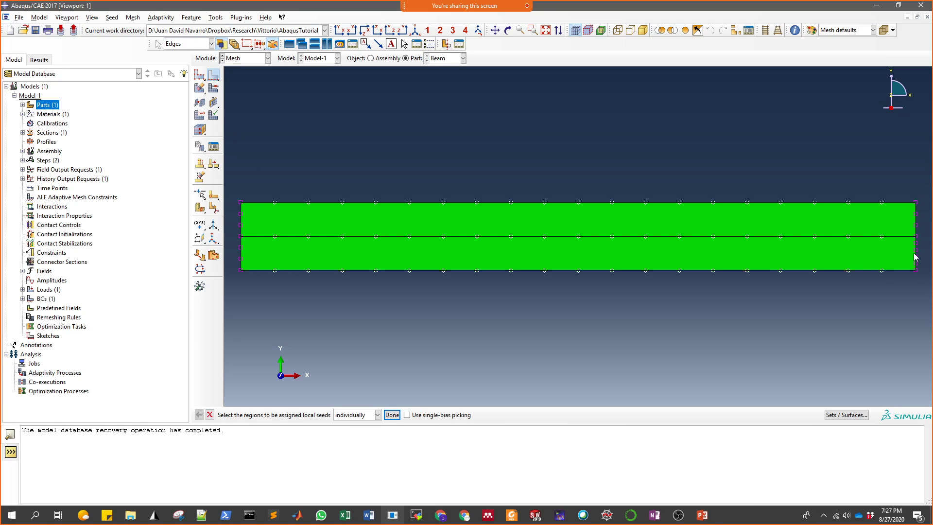
{"action": "middle_click", "coordinate": [414, 372]}
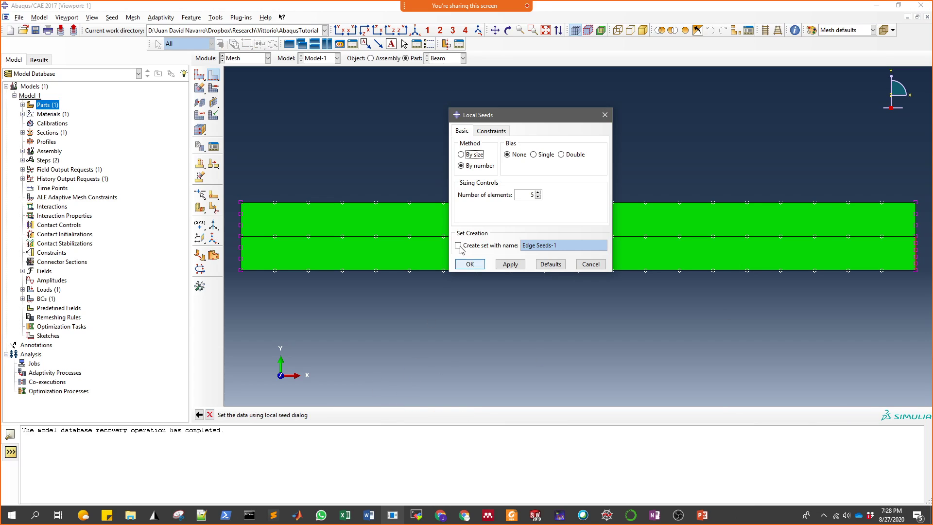
{"action": "left_click", "coordinate": [538, 197]}
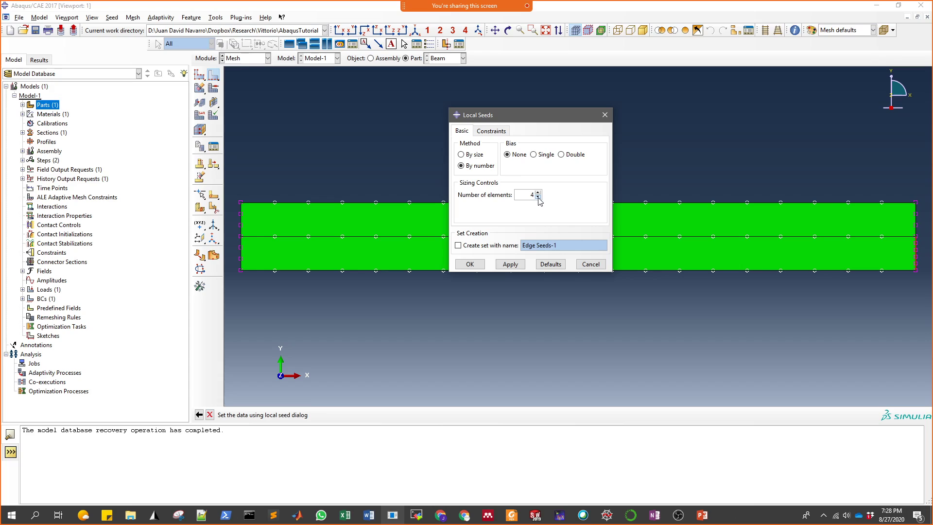
{"action": "left_click", "coordinate": [482, 263]}
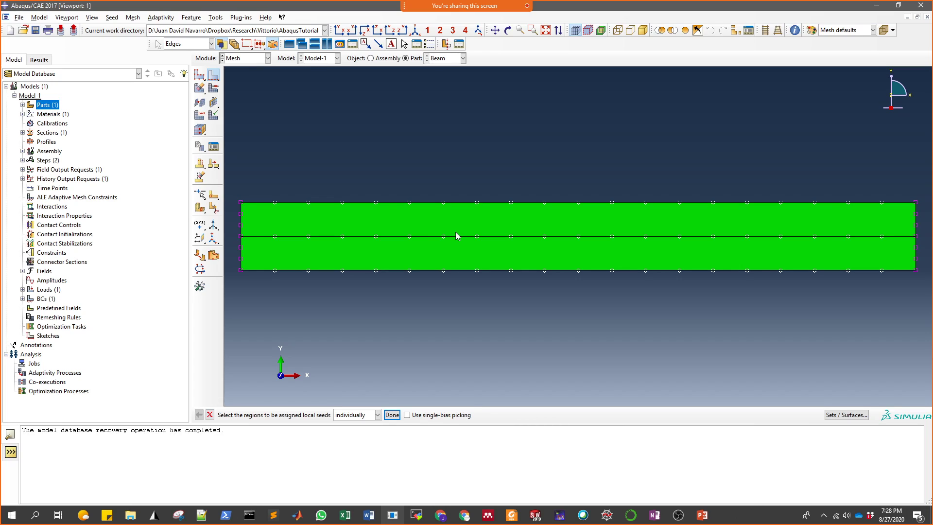
Seed the Beam part with an approximate global size of 0.2.
{"action": "left_click", "coordinate": [217, 79]}
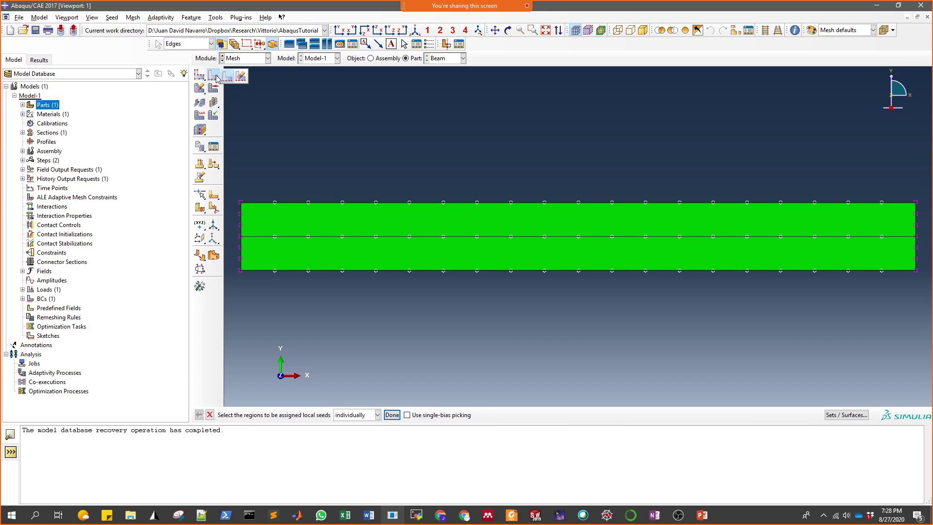
{"action": "left_click", "coordinate": [195, 76]}
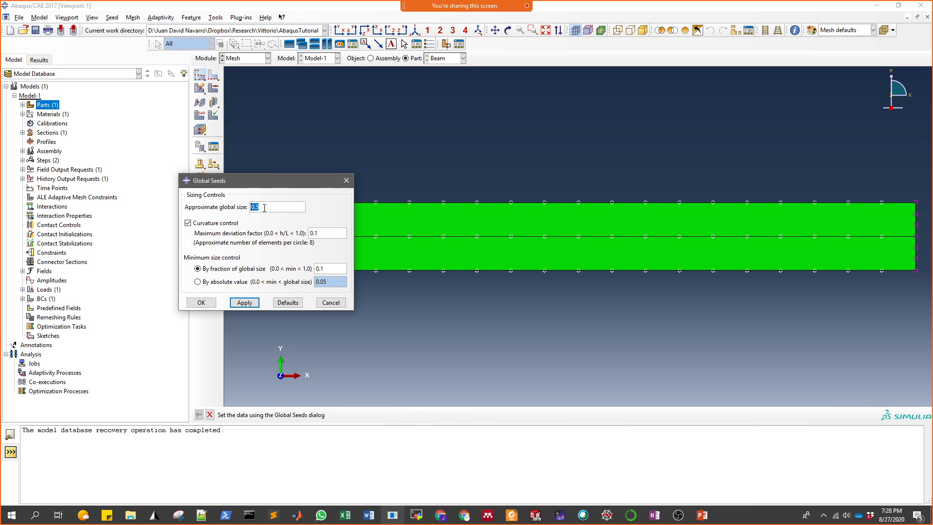
{"action": "type", "text": "0.2"}
{"action": "left_click", "coordinate": [250, 302]}
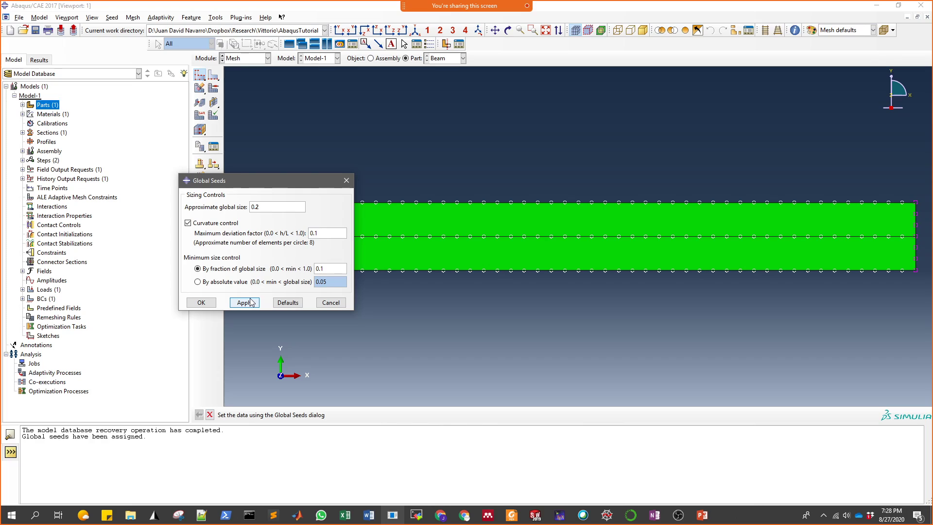
{"action": "left_click", "coordinate": [201, 302]}
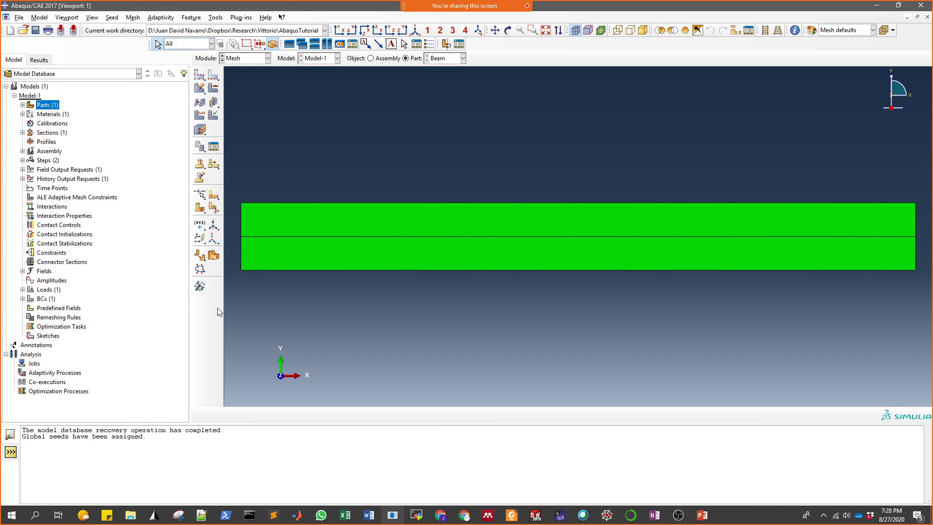
Generate the mesh on the Beam part, dismissing the mistaken attempt to delete a native mesh.
{"action": "left_click", "coordinate": [205, 88]}
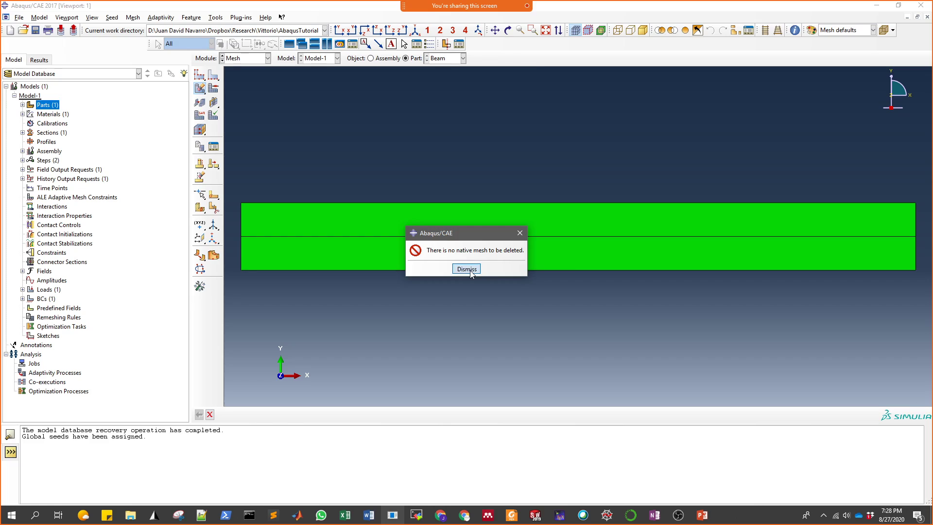
{"action": "left_click", "coordinate": [466, 269]}
{"action": "left_click", "coordinate": [212, 91]}
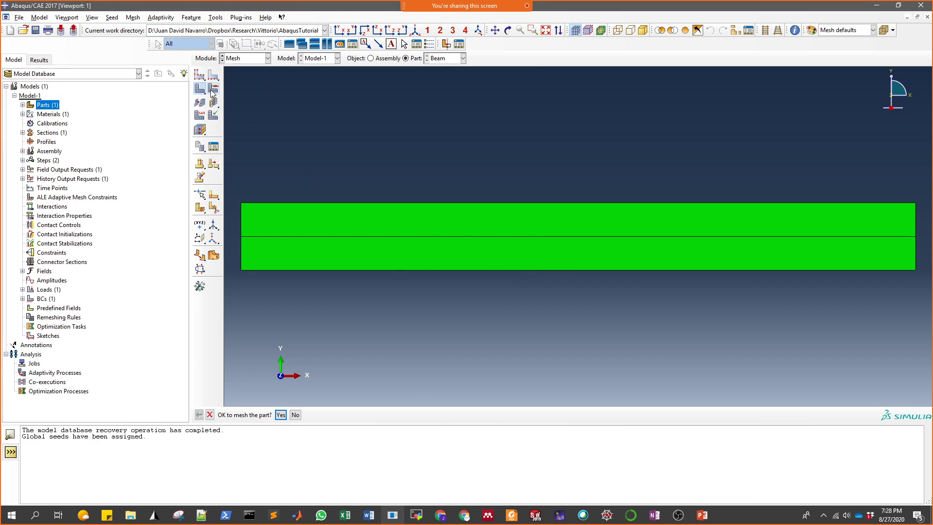
{"action": "left_click", "coordinate": [280, 414]}
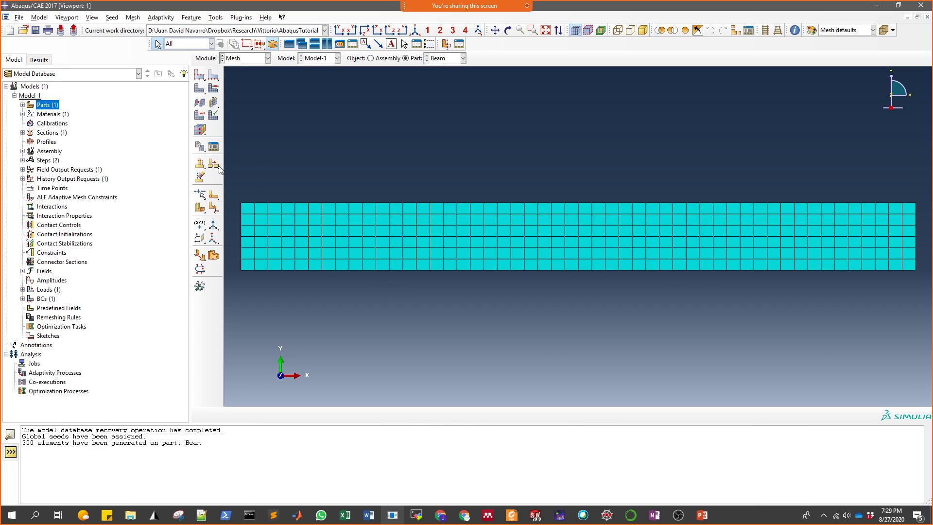
Verify the mesh of the whole Beam part with the analysis checks for errors and warnings, and read the report.
{"action": "left_click", "coordinate": [214, 116]}
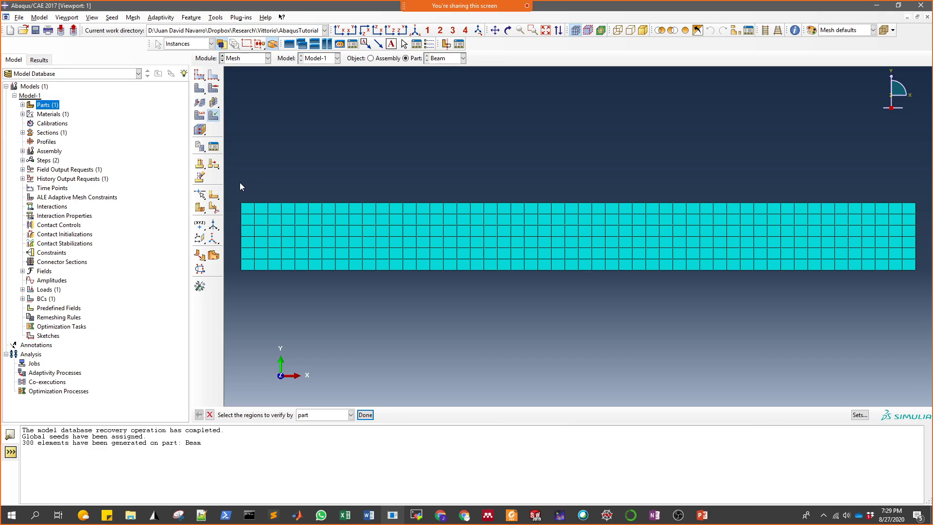
{"action": "left_click_drag", "start_coordinate": [234, 183], "coordinate": [926, 299]}
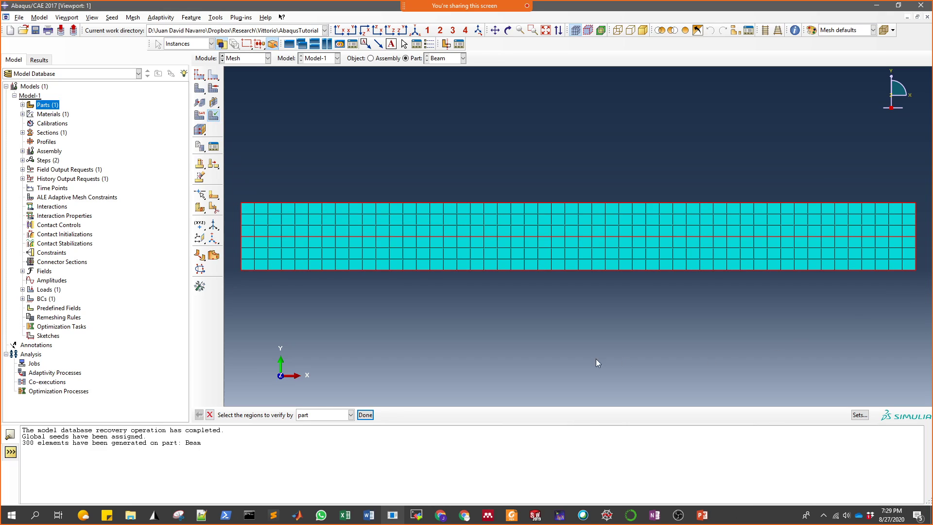
{"action": "left_click", "coordinate": [370, 415]}
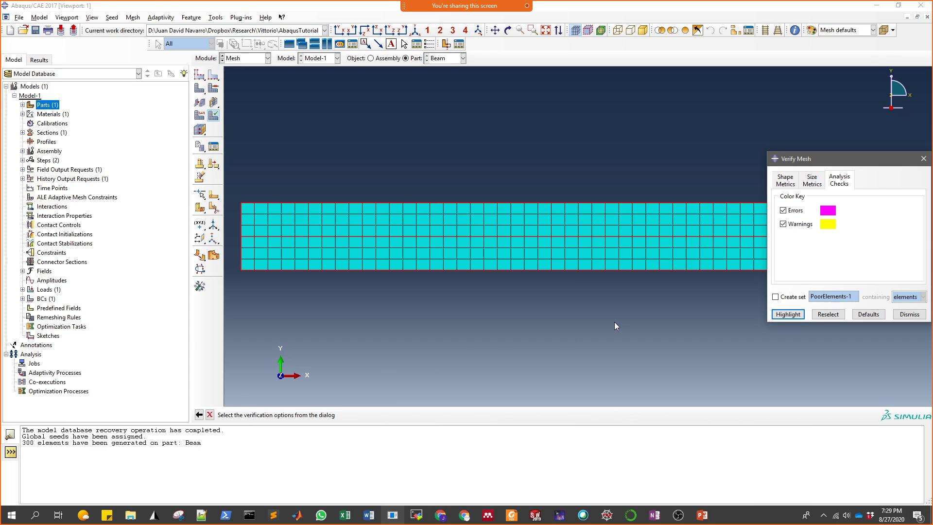
{"action": "left_click", "coordinate": [788, 314]}
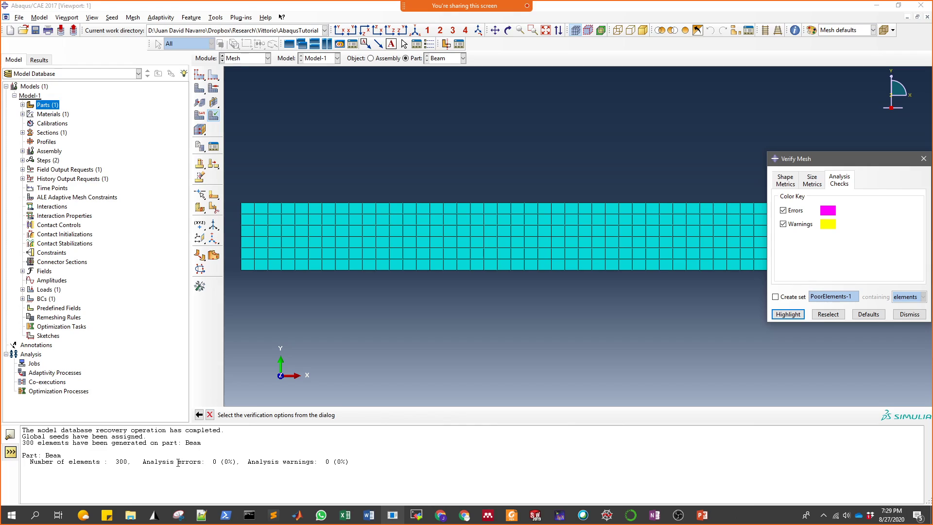
{"action": "left_click_drag", "start_coordinate": [177, 461], "coordinate": [200, 462]}
{"action": "left_click_drag", "start_coordinate": [283, 462], "coordinate": [314, 462]}
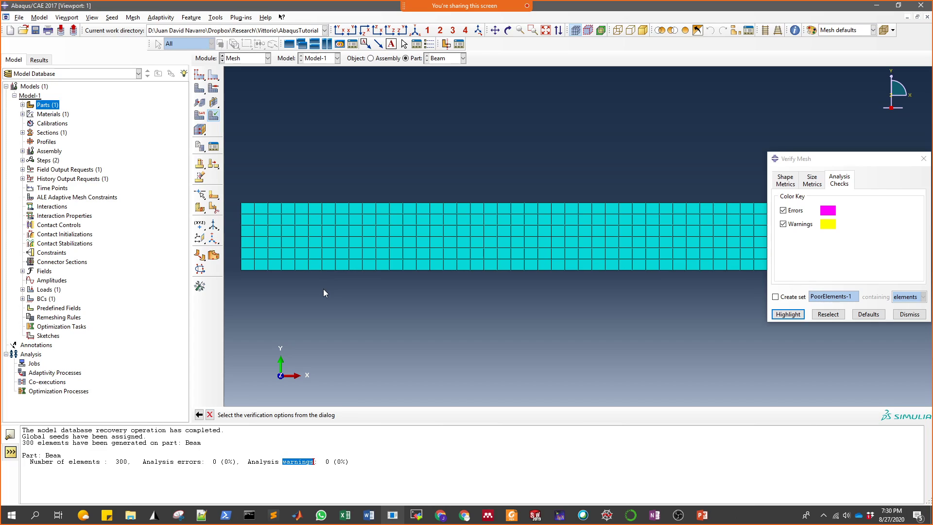
{"action": "left_click", "coordinate": [909, 314]}
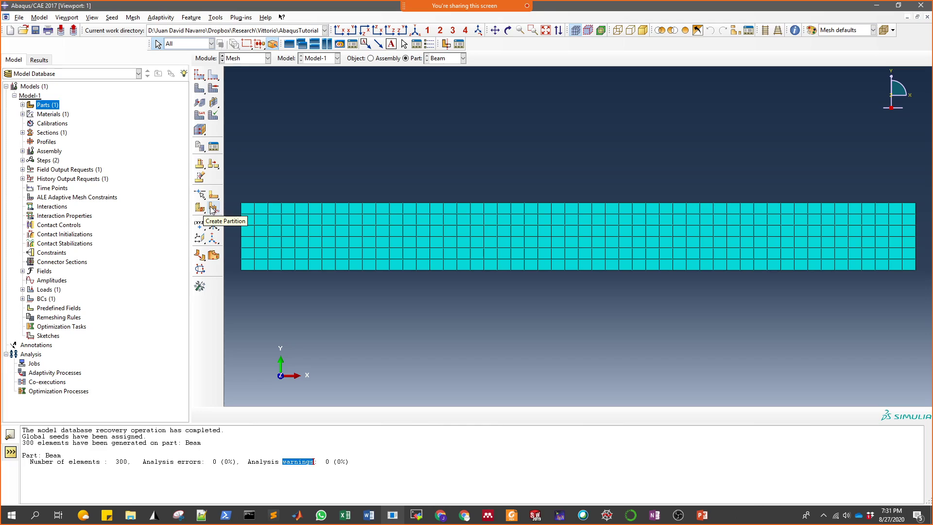
Switch to File Explorer, browse from Research through Hexachiral to HexachiralSharedFolder, and preview ControlBoard.PNG.
{"action": "left_click", "coordinate": [213, 77]}
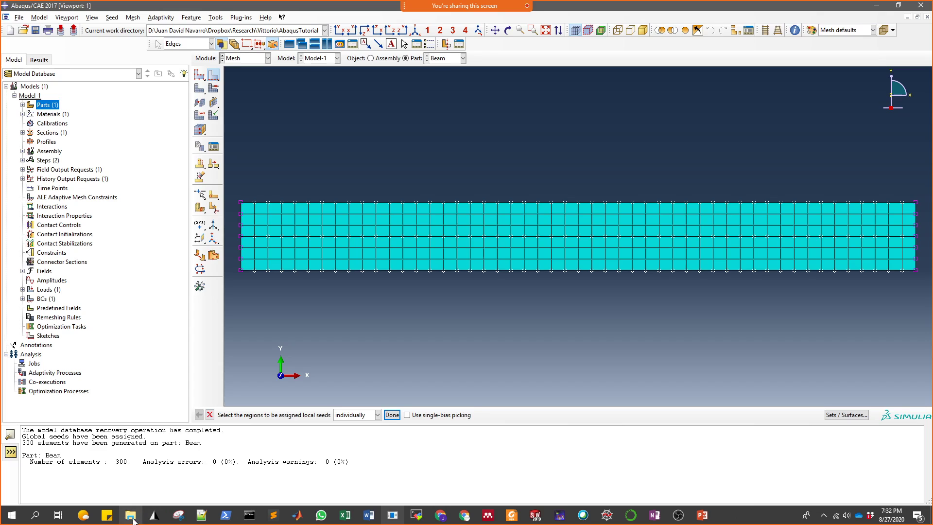
{"action": "mouse_move", "coordinate": [133, 519]}
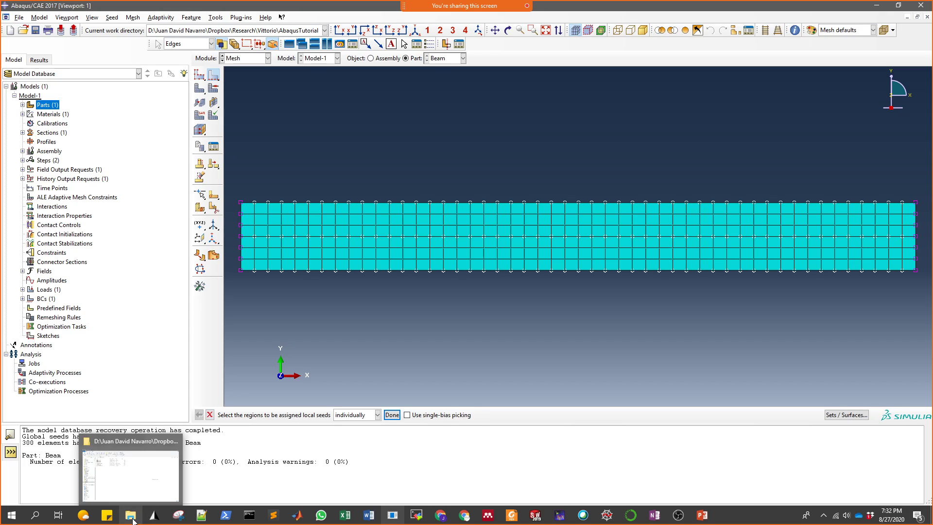
{"action": "left_click", "coordinate": [136, 494]}
{"action": "left_click", "coordinate": [148, 75]}
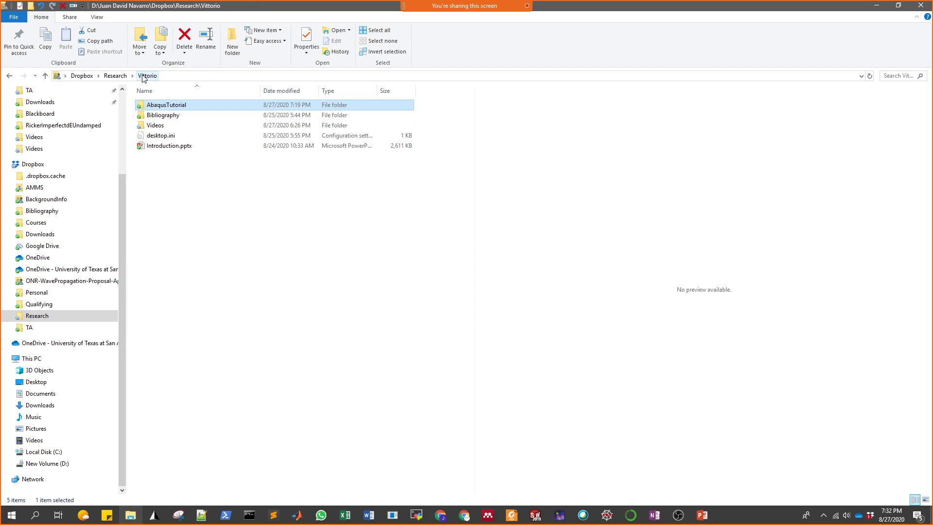
{"action": "left_click", "coordinate": [113, 76]}
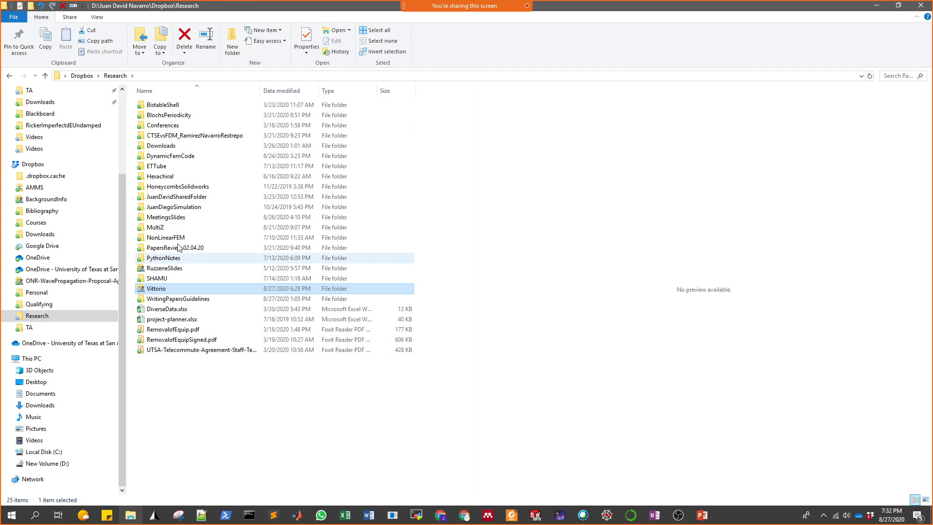
{"action": "left_click", "coordinate": [176, 179]}
{"action": "double_click", "coordinate": [176, 181]}
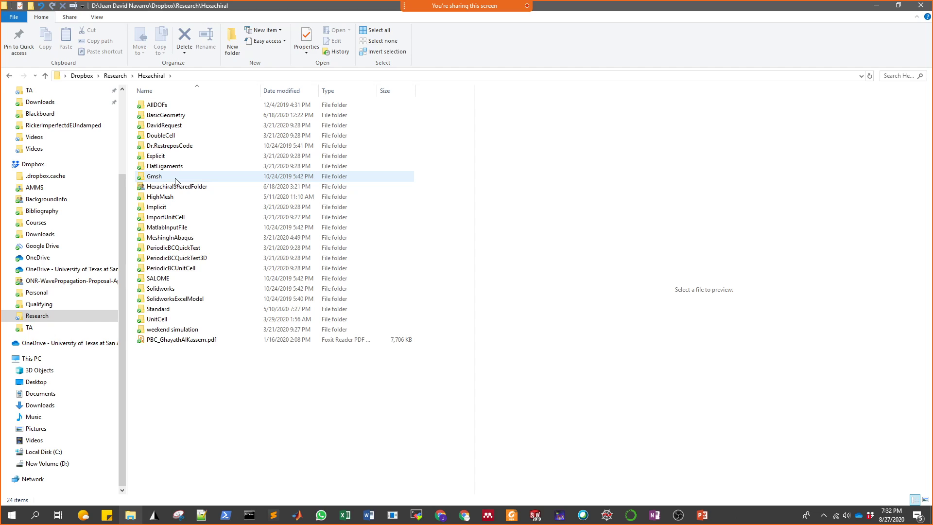
{"action": "left_click", "coordinate": [176, 184]}
{"action": "double_click", "coordinate": [178, 187]}
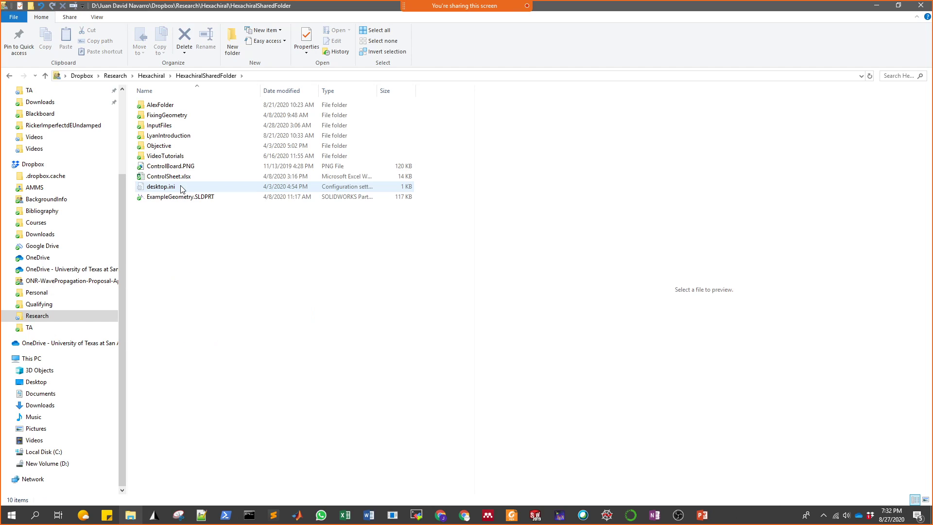
{"action": "left_click", "coordinate": [176, 167]}
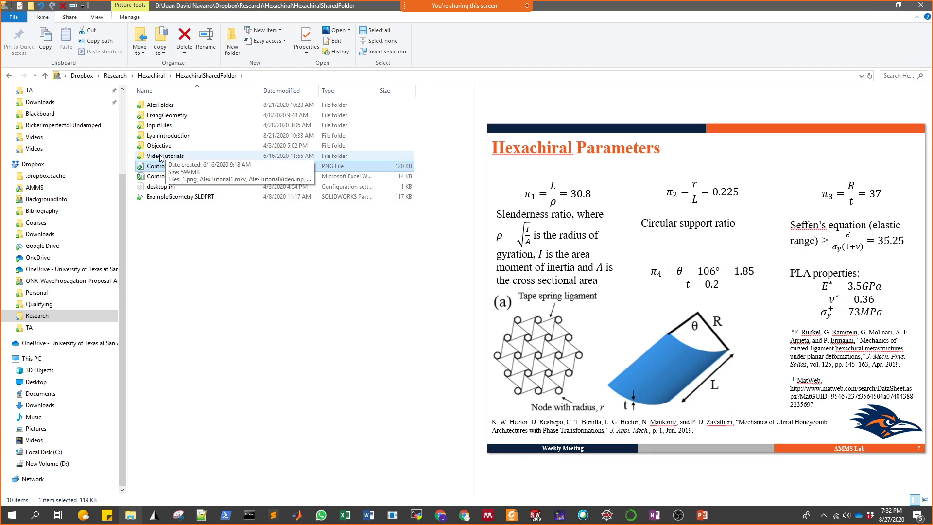
Preview Capture.PNG in the introduction subfolder, and view 1.png from the VideoTutorials folder in a maximized Photos window to examine its mesh.
{"action": "left_click", "coordinate": [167, 137]}
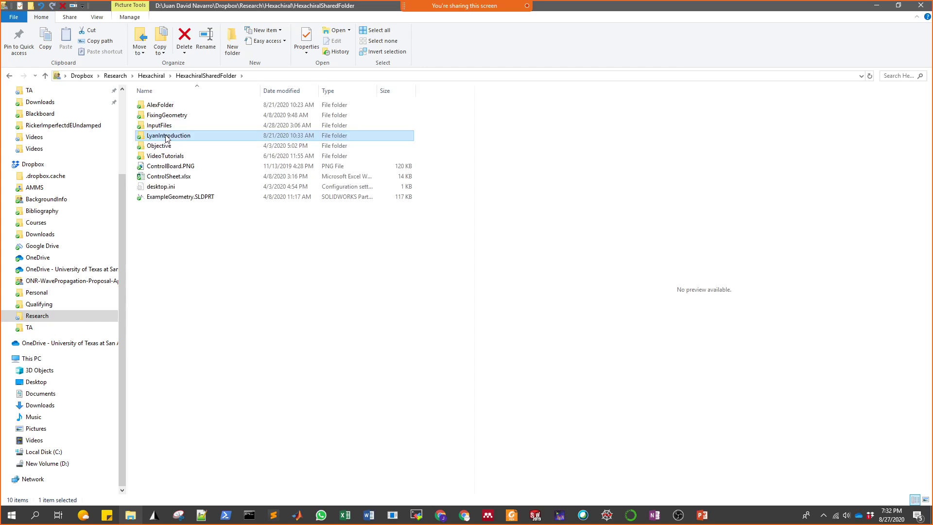
{"action": "double_click", "coordinate": [166, 138]}
{"action": "left_click", "coordinate": [213, 123]}
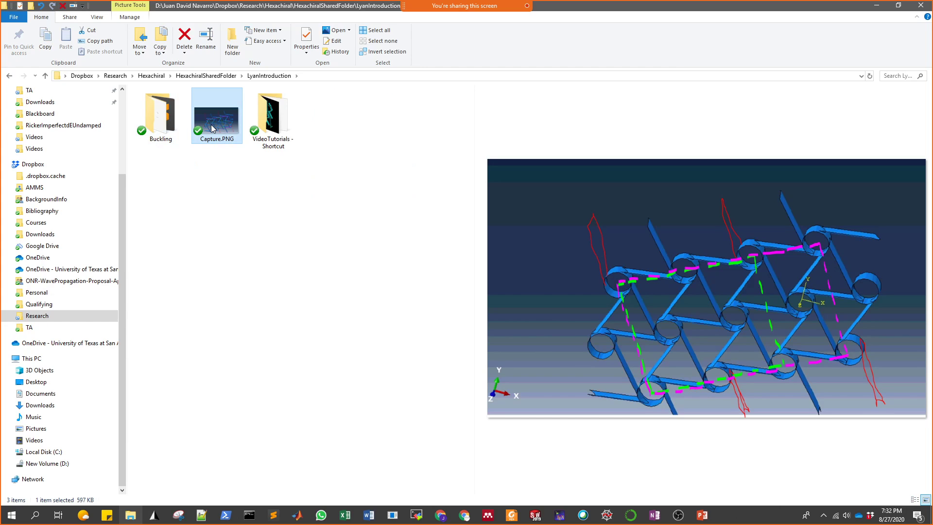
{"action": "double_click", "coordinate": [287, 114]}
{"action": "double_click", "coordinate": [170, 125]}
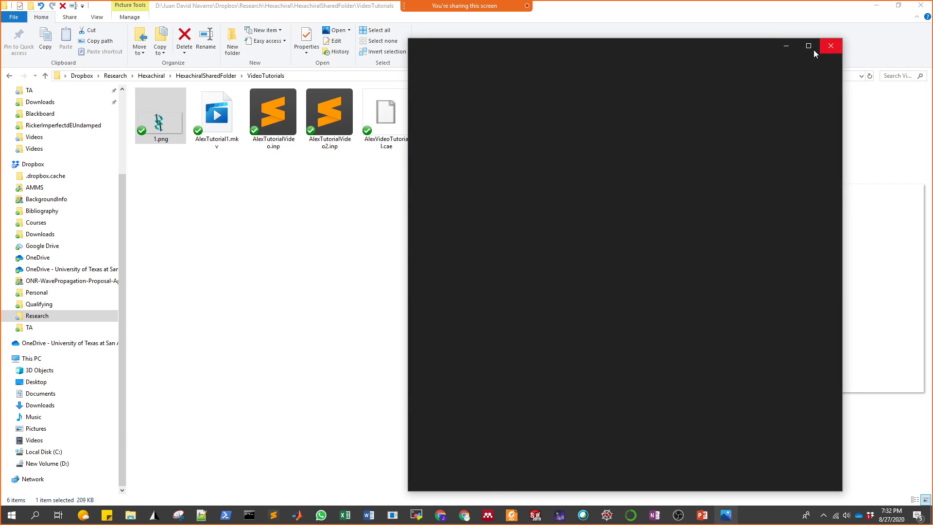
{"action": "left_click", "coordinate": [810, 47]}
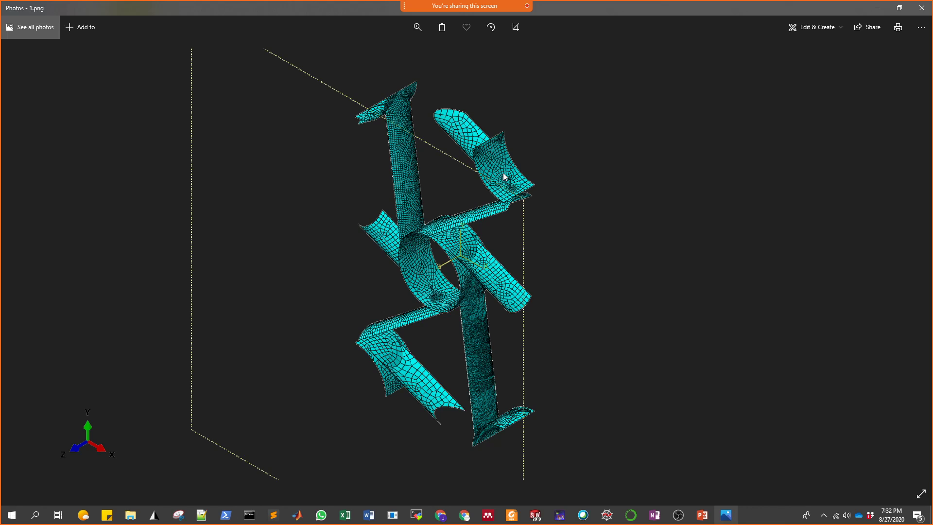
Switch to Gmsh to look at the external meshing program, and close it.
{"action": "left_click", "coordinate": [161, 518]}
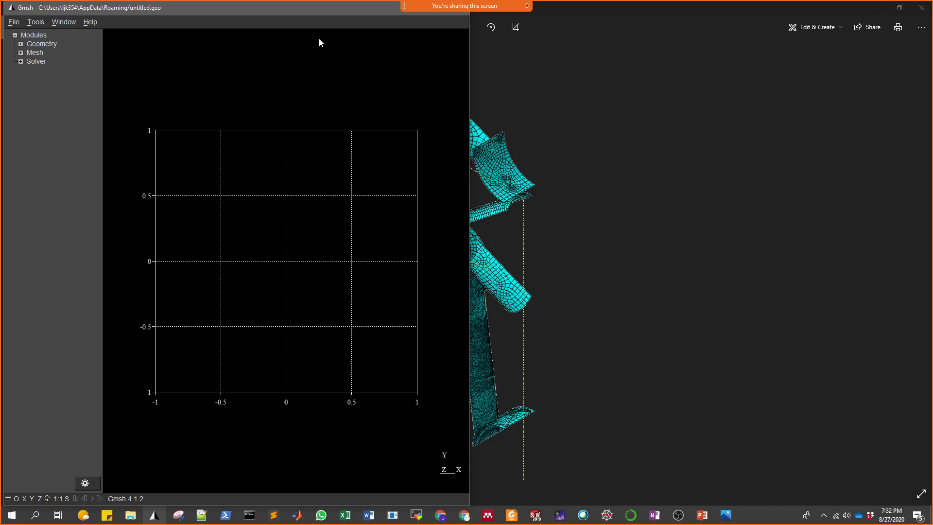
{"action": "left_click_drag", "start_coordinate": [312, 10], "coordinate": [309, 72]}
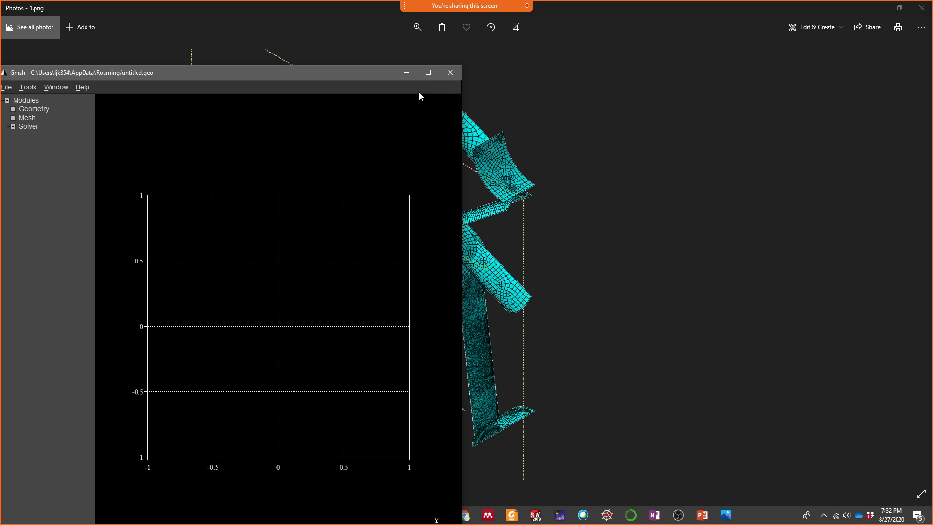
{"action": "left_click", "coordinate": [447, 78]}
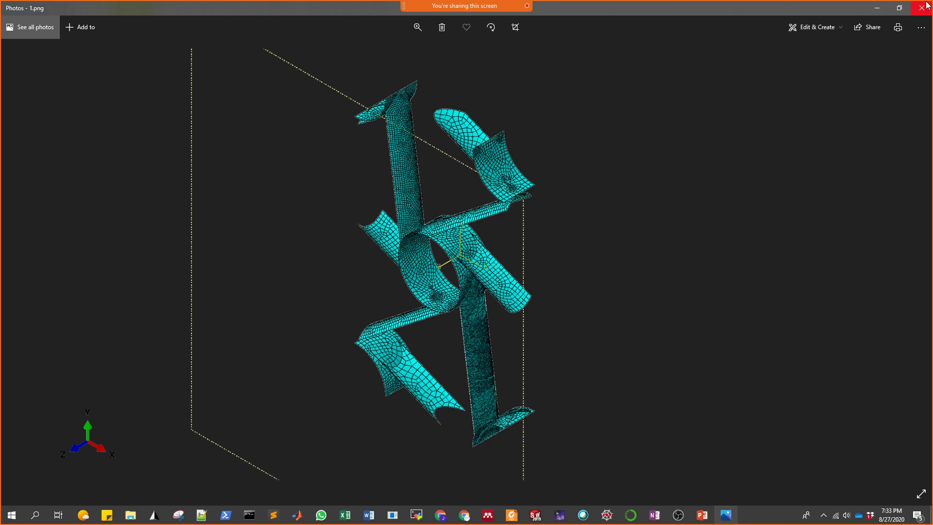
Put away the image and folder windows, return to Abaqus/CAE, and cancel the pending local seeding of edges.
{"action": "left_click", "coordinate": [885, 11]}
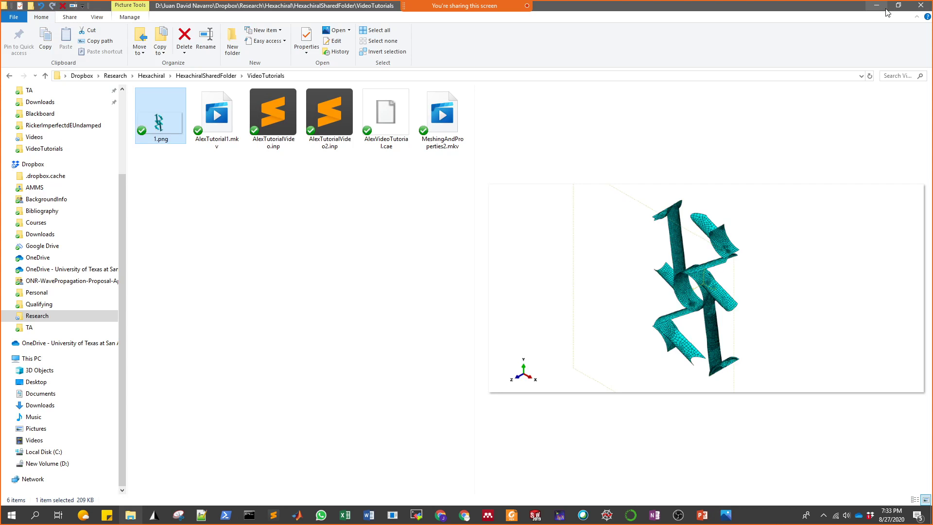
{"action": "left_click", "coordinate": [876, 5]}
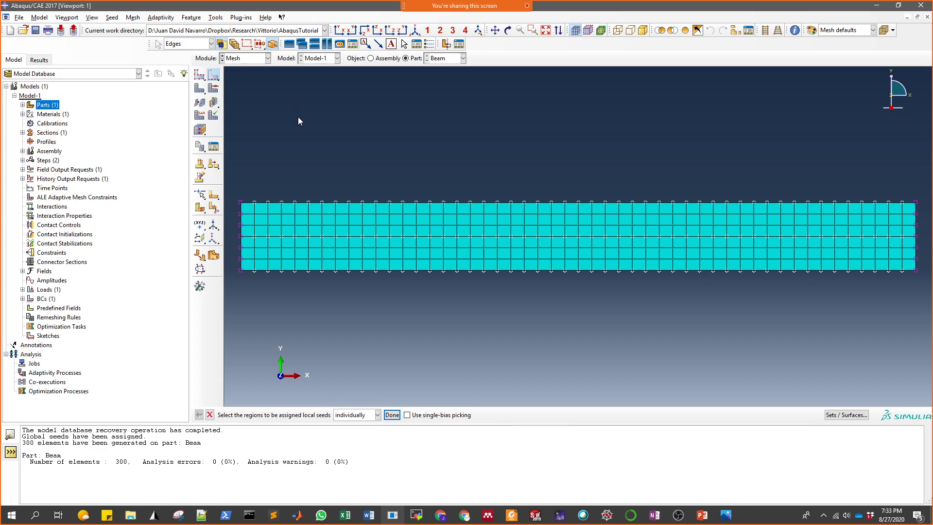
{"action": "left_click", "coordinate": [209, 414]}
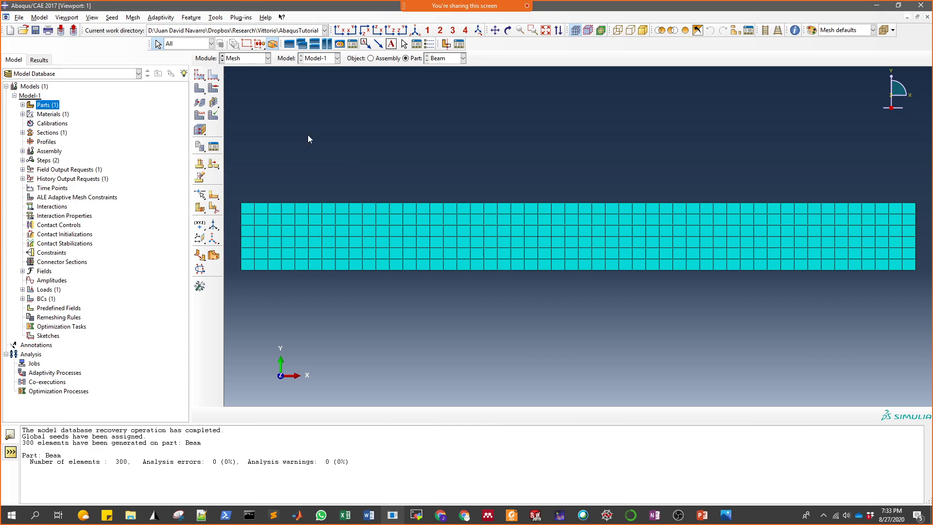
Look at the Optimization module, and move on to the Job module for Model-1.
{"action": "left_click", "coordinate": [268, 59]}
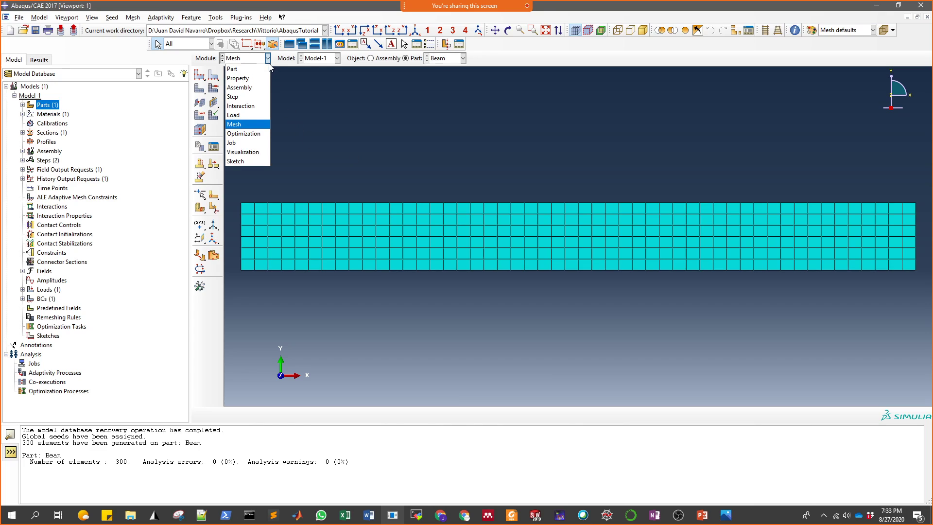
{"action": "left_click", "coordinate": [249, 133]}
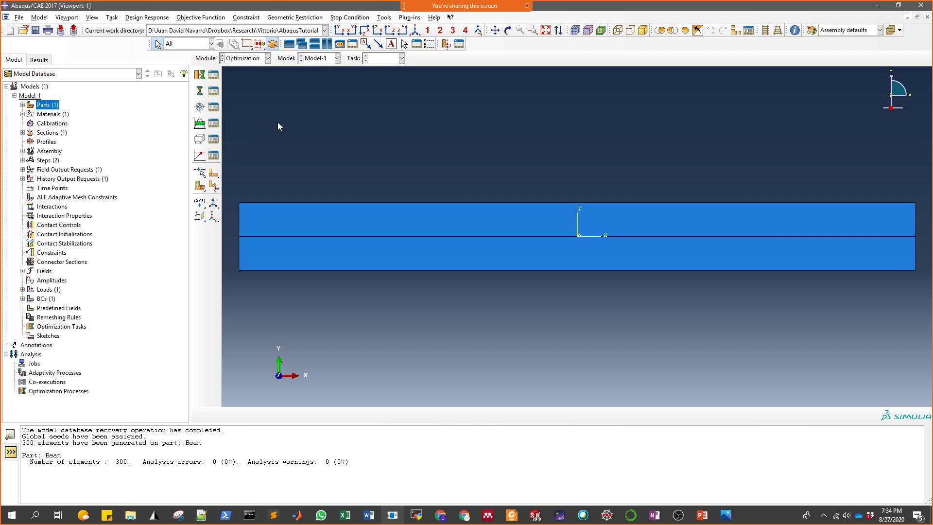
{"action": "left_click", "coordinate": [266, 58]}
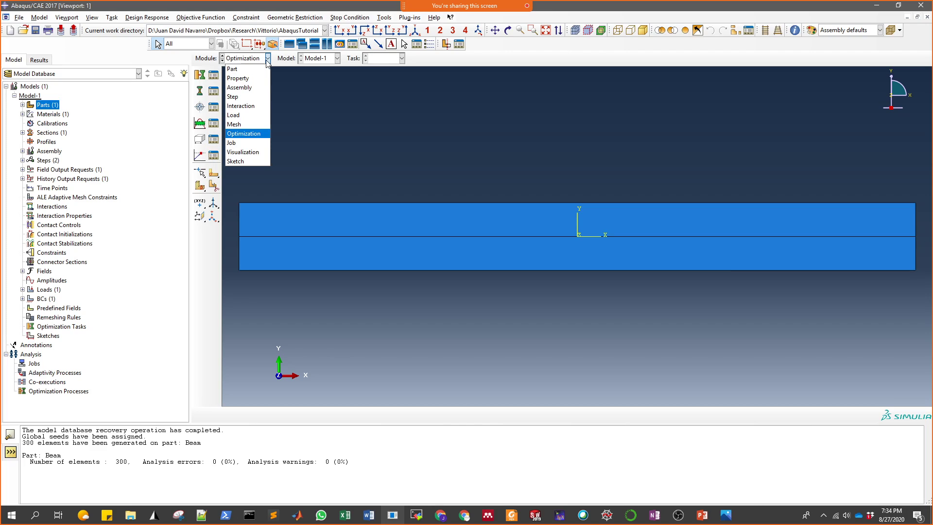
{"action": "left_click", "coordinate": [238, 144]}
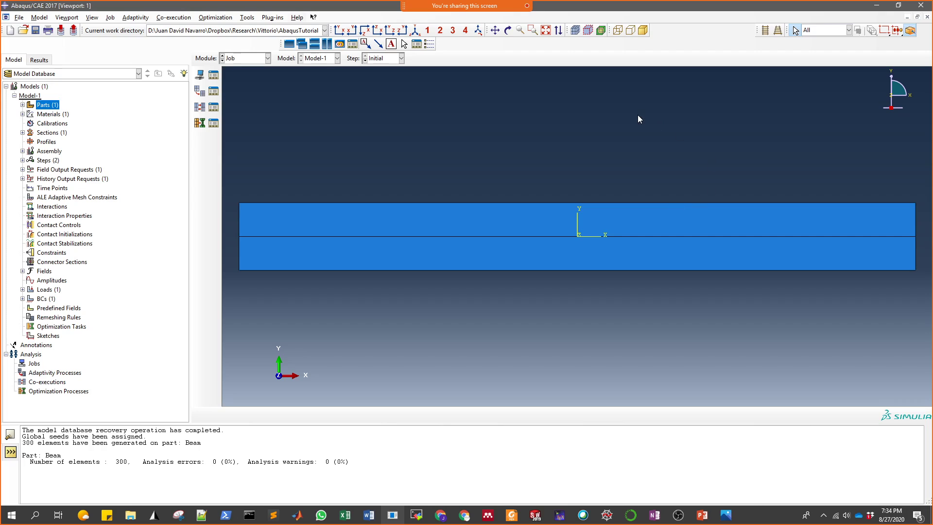
Start a new analysis job named BeamPE with Model-1 as its source.
{"action": "left_click", "coordinate": [214, 77]}
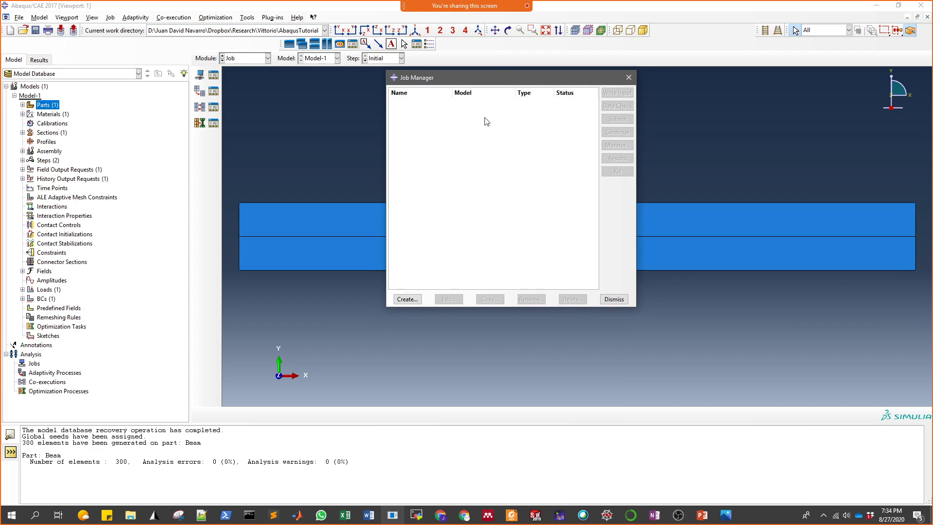
{"action": "left_click", "coordinate": [412, 300]}
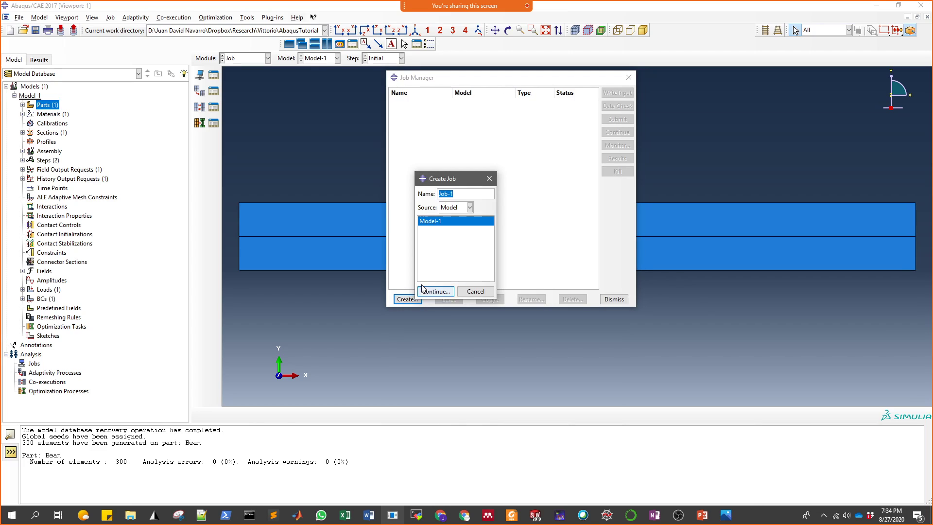
{"action": "left_click", "coordinate": [463, 193]}
{"action": "double_click", "coordinate": [463, 194]}
{"action": "type", "text": "Be"}
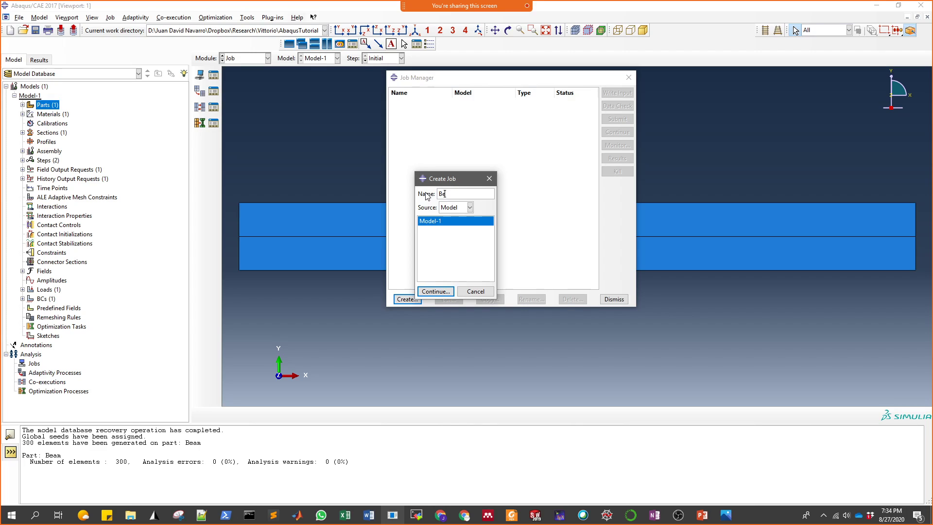
{"action": "type", "text": "amPE"}
{"action": "left_click", "coordinate": [440, 292]}
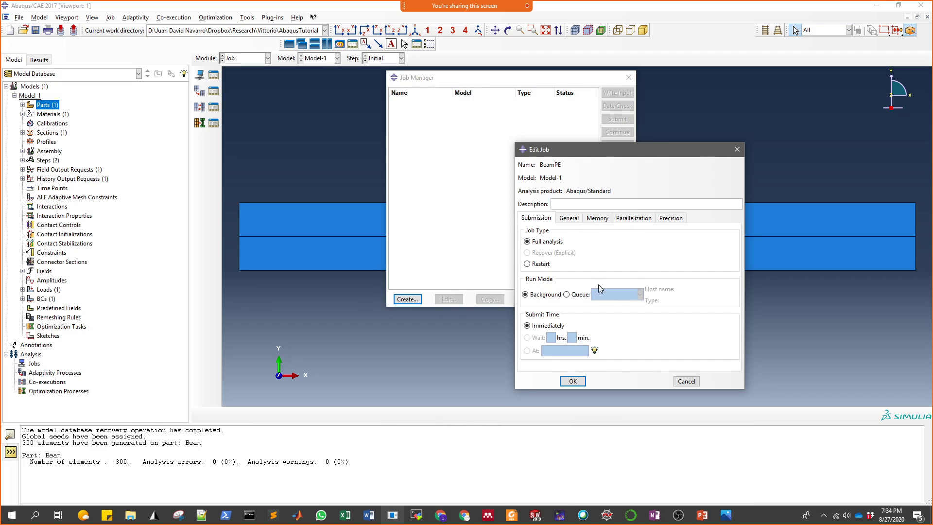
Review the general and parallelization settings of BeamPE, and create it as a full analysis running immediately in the background.
{"action": "left_click", "coordinate": [568, 220]}
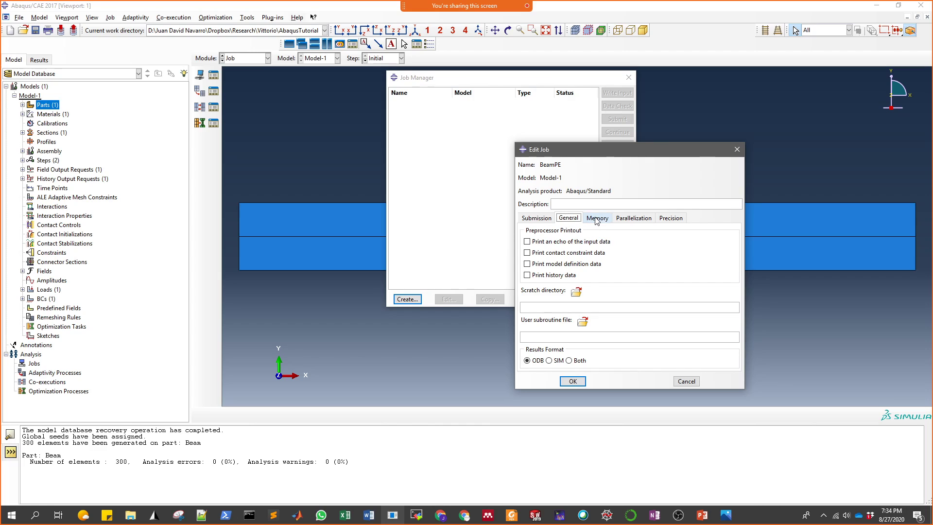
{"action": "left_click", "coordinate": [596, 219]}
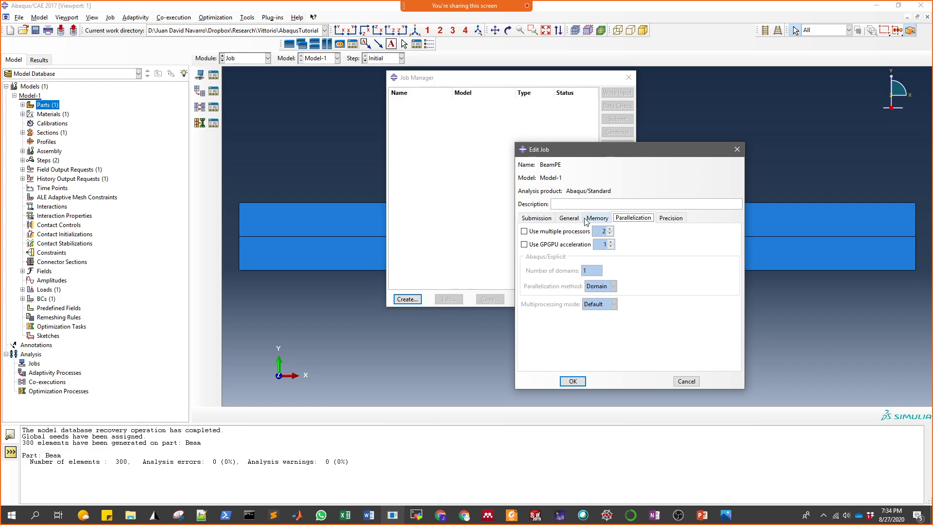
{"action": "left_click", "coordinate": [536, 218]}
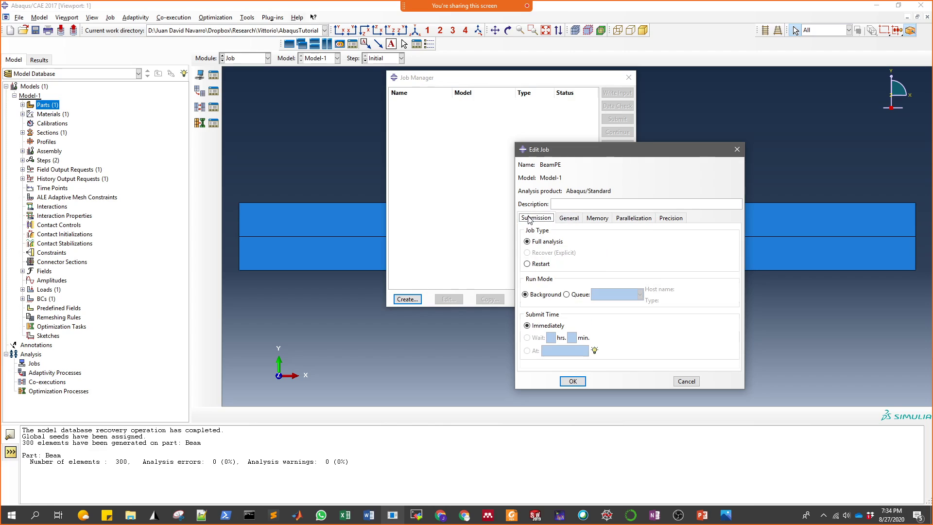
{"action": "left_click", "coordinate": [572, 381]}
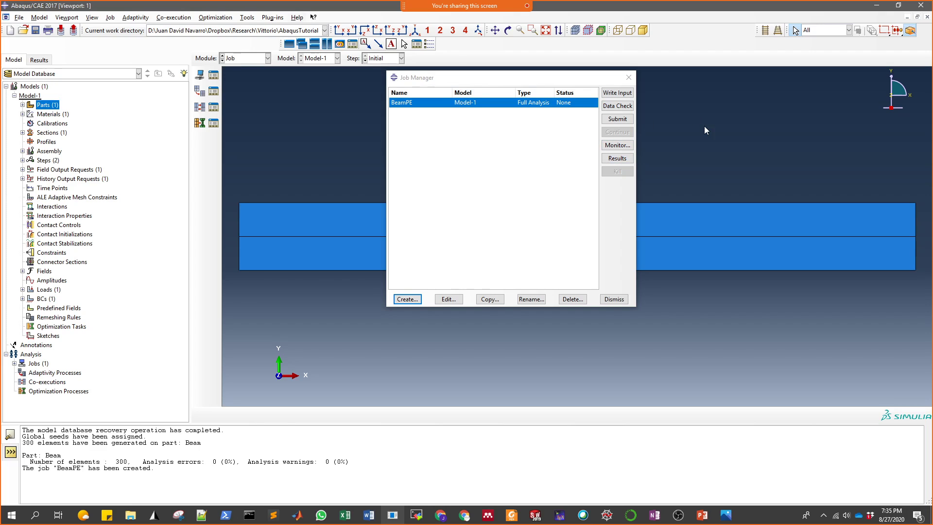
Run a data check on the BeamPE job and look at its input file entry in the message log.
{"action": "left_click", "coordinate": [611, 107]}
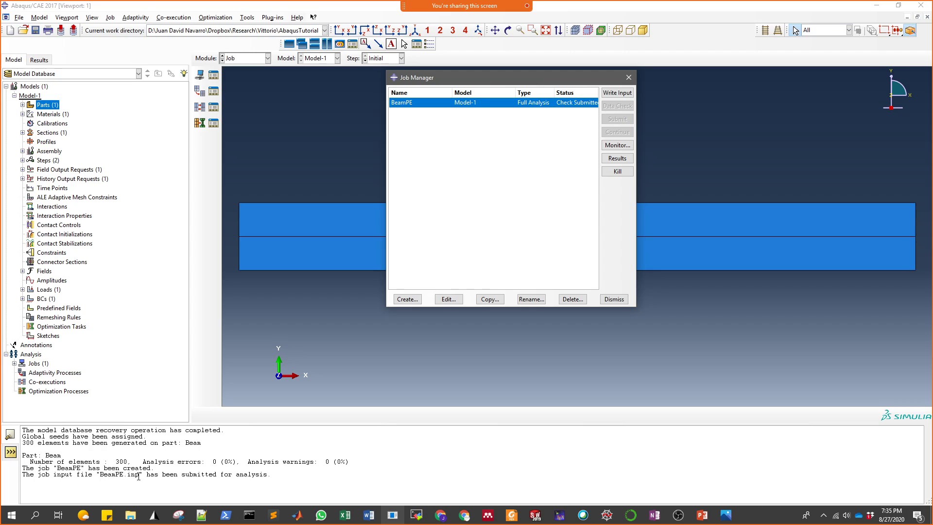
{"action": "left_click_drag", "start_coordinate": [138, 476], "coordinate": [126, 477]}
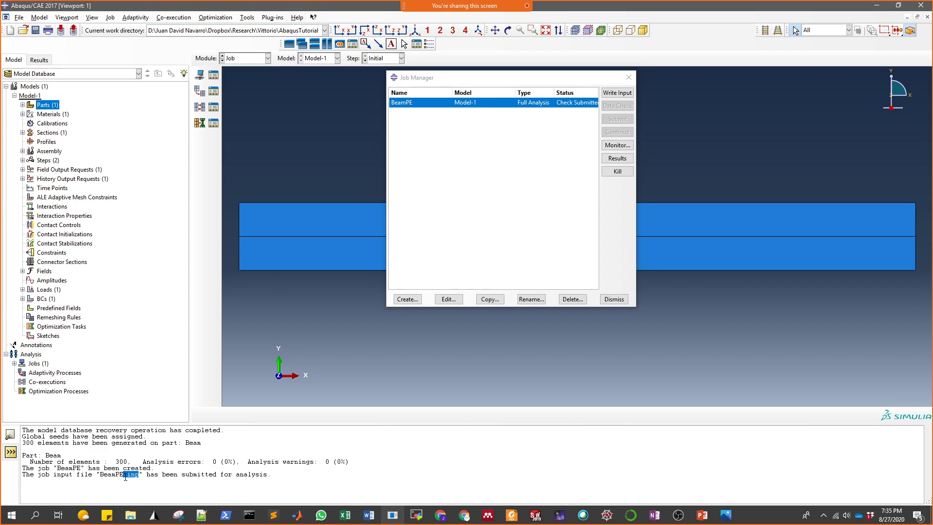
{"action": "left_click", "coordinate": [139, 476]}
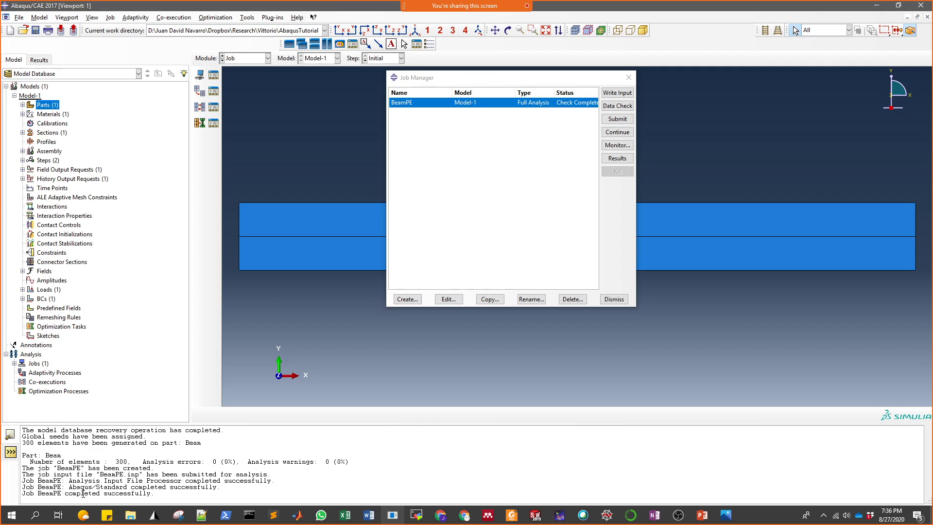
Switch to File Explorer, go back to the AbaqusTutorial folder, and open BeamPE.inp in Sublime Text.
{"action": "left_click", "coordinate": [130, 515]}
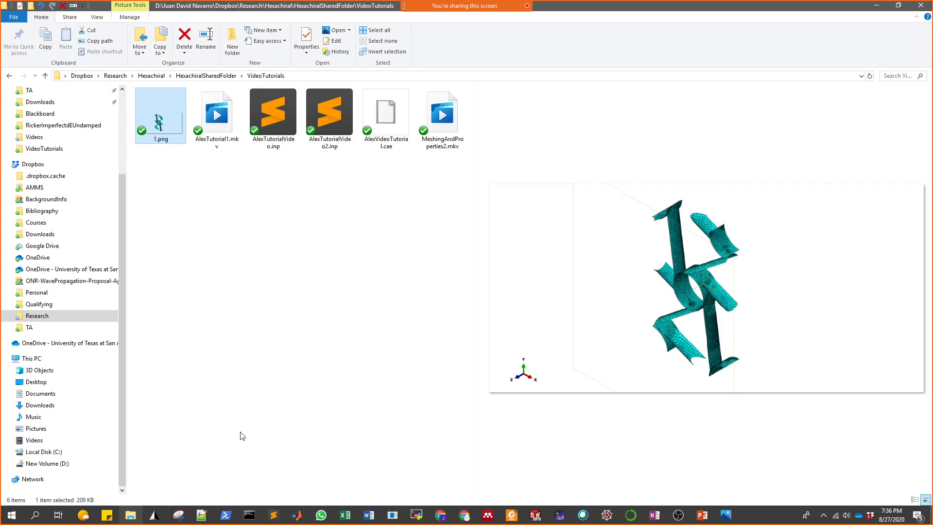
{"action": "left_click", "coordinate": [11, 78]}
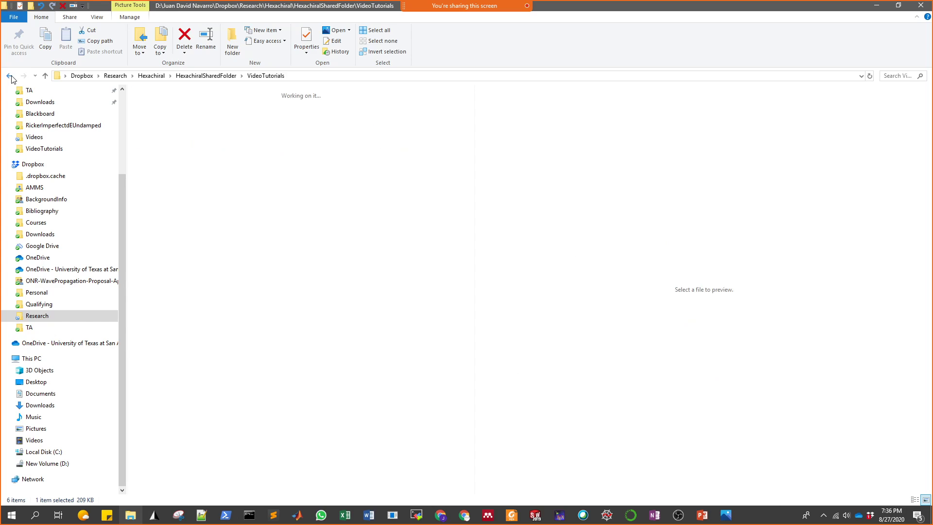
{"action": "left_click", "coordinate": [10, 78]}
{"action": "left_click", "coordinate": [11, 78]}
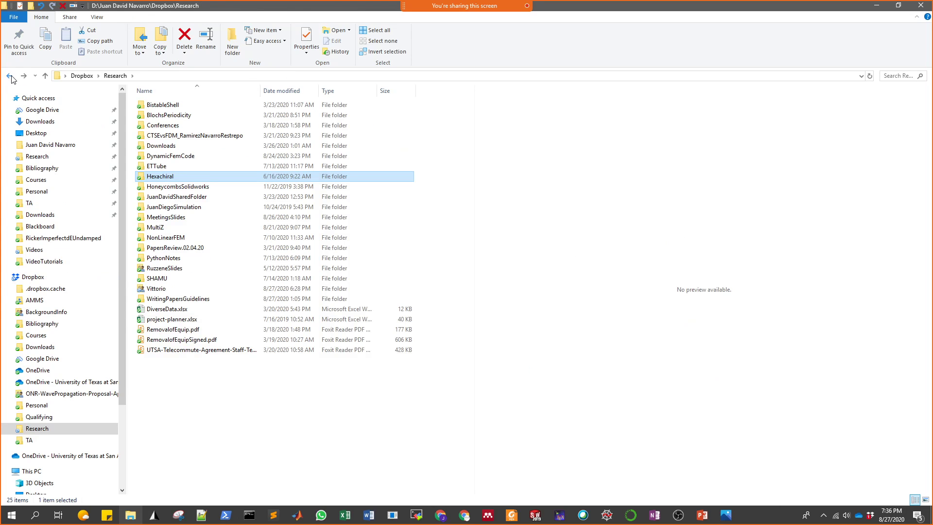
{"action": "left_click", "coordinate": [11, 78]}
{"action": "left_click", "coordinate": [11, 78]}
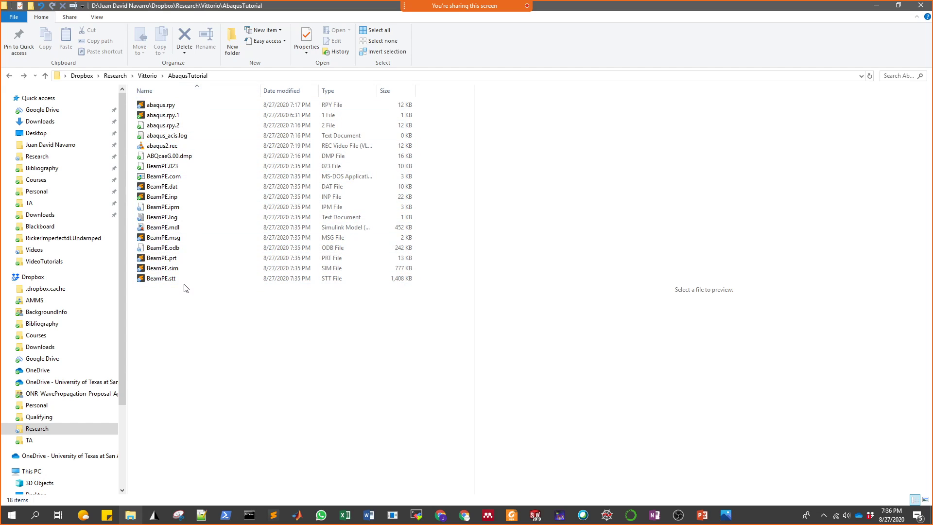
{"action": "double_click", "coordinate": [181, 196]}
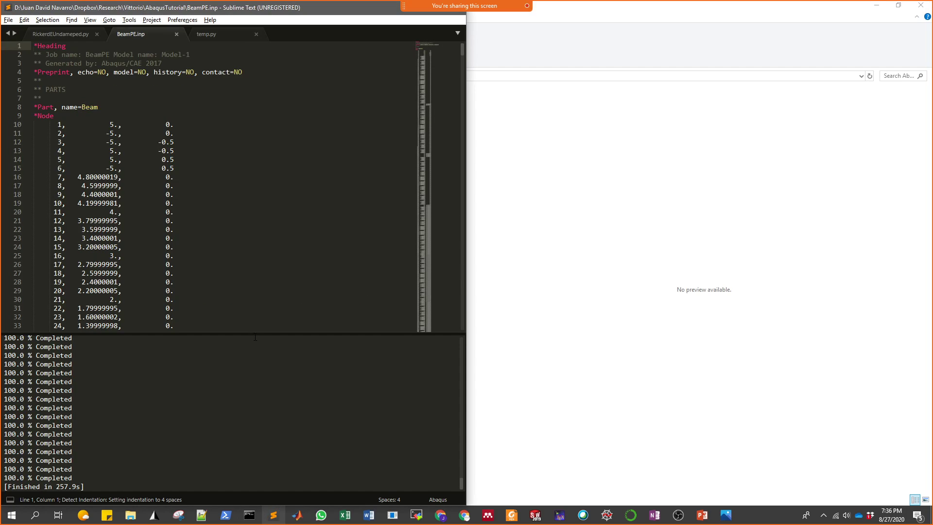
Shrink the build output area and examine the node list and element type definition in BeamPE.inp.
{"action": "left_click_drag", "start_coordinate": [254, 333], "coordinate": [254, 480]}
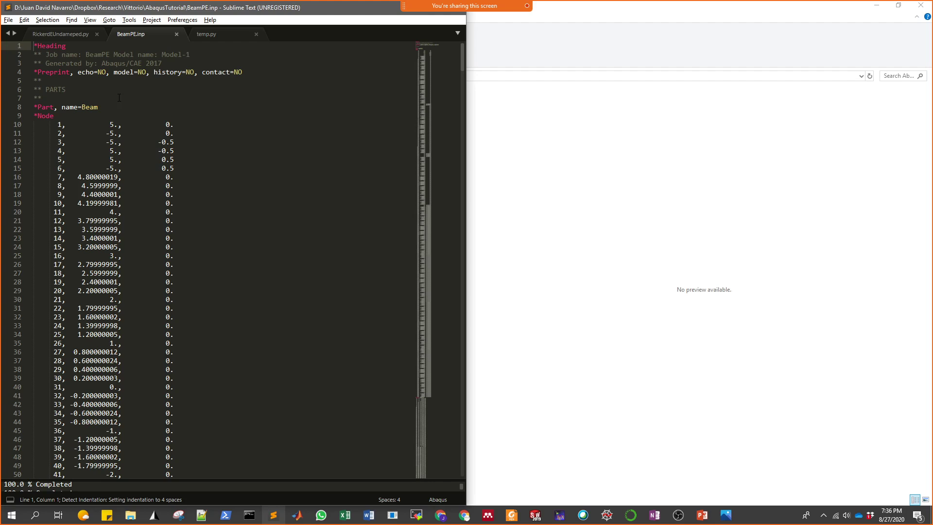
{"action": "scroll", "coordinate": [430, 62], "scroll_direction": "down", "scroll_amount": 4}
{"action": "scroll", "coordinate": [431, 54], "scroll_direction": "up", "scroll_amount": 4}
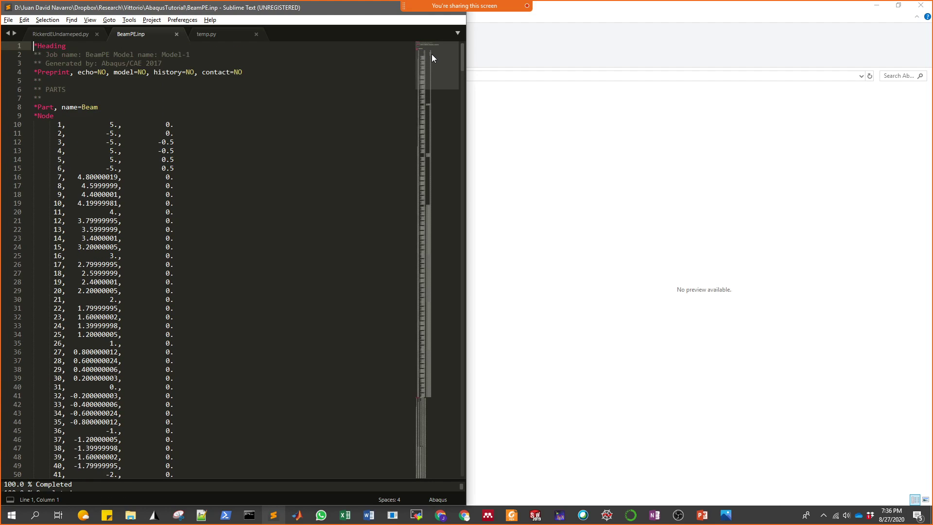
{"action": "left_click_drag", "start_coordinate": [428, 57], "coordinate": [431, 257]}
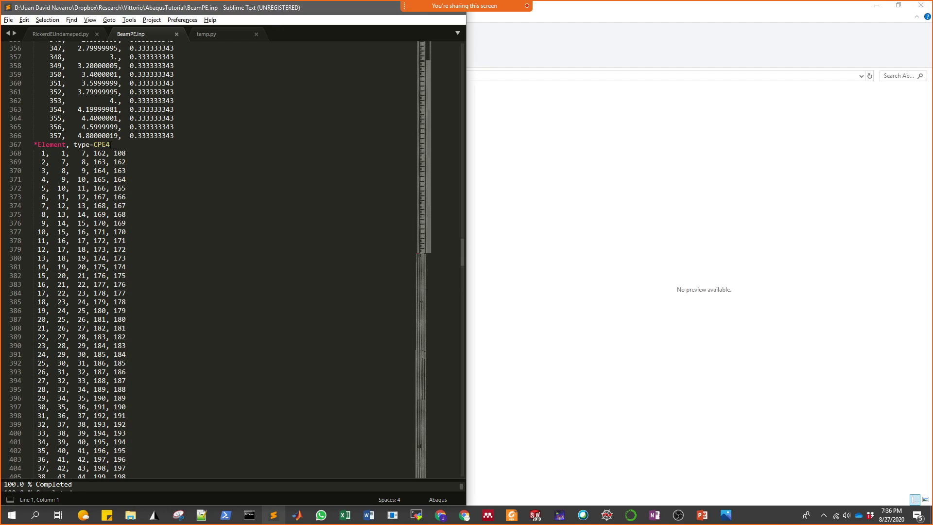
{"action": "left_click_drag", "start_coordinate": [111, 145], "coordinate": [94, 145]}
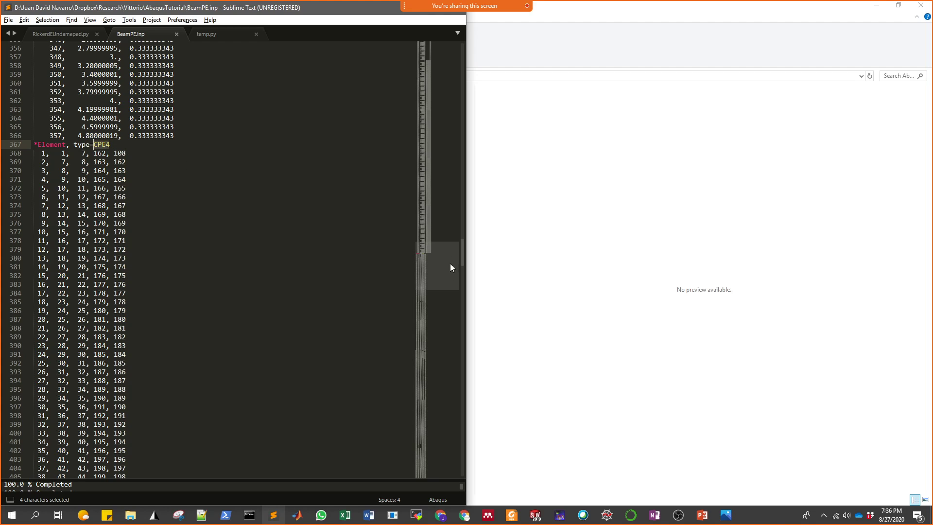
Examine the Set-1 node and element sets, the section, and the assembly definitions in BeamPE.inp.
{"action": "left_click_drag", "start_coordinate": [433, 260], "coordinate": [436, 420]}
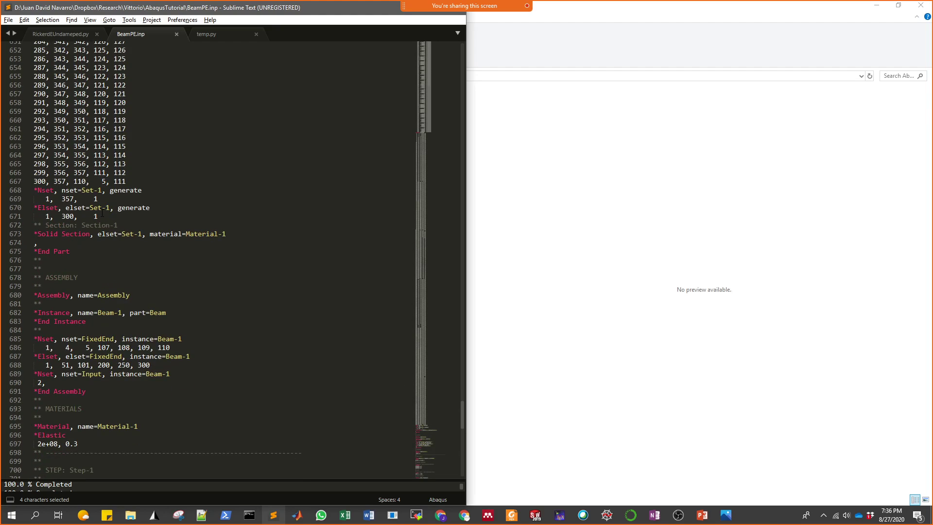
{"action": "left_click_drag", "start_coordinate": [106, 216], "coordinate": [33, 190]}
{"action": "left_click", "coordinate": [171, 217]}
{"action": "scroll", "coordinate": [101, 231], "scroll_direction": "down", "scroll_amount": 2}
{"action": "scroll", "coordinate": [100, 232], "scroll_direction": "down", "scroll_amount": 2}
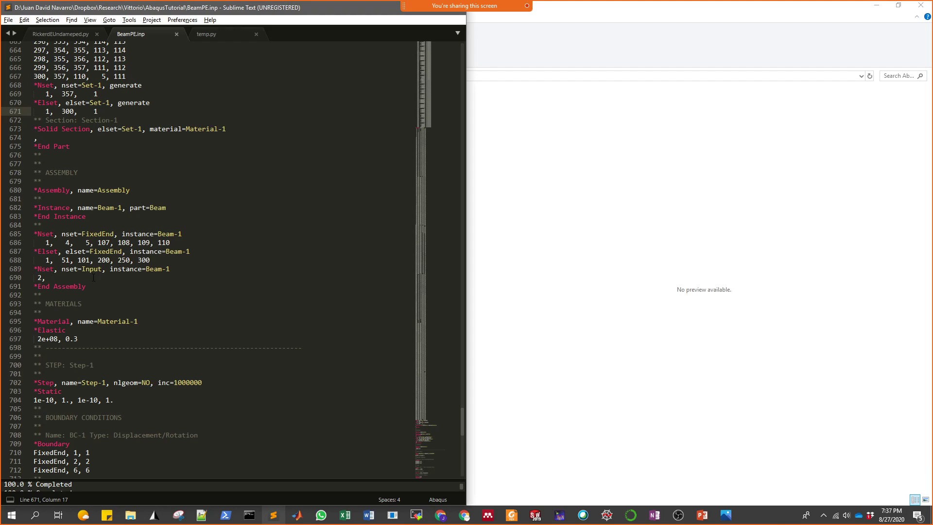
{"action": "scroll", "coordinate": [96, 278], "scroll_direction": "down", "scroll_amount": 6}
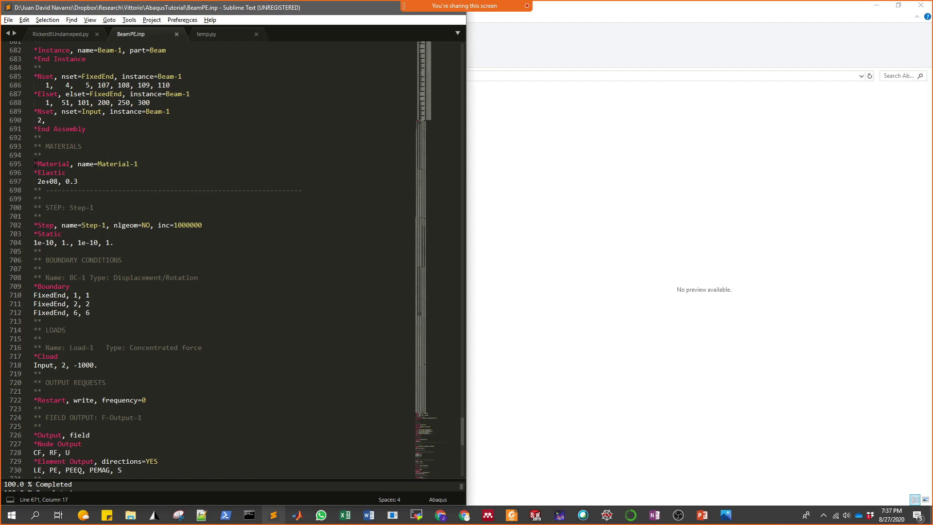
Review the elastic definition of Material-1 and the static Step-1 settings in the input file.
{"action": "left_click_drag", "start_coordinate": [33, 164], "coordinate": [70, 185]}
{"action": "key", "text": "Right"}
{"action": "left_click", "coordinate": [103, 180]}
{"action": "left_click_drag", "start_coordinate": [115, 245], "coordinate": [34, 234]}
{"action": "mouse_move", "coordinate": [165, 227]}
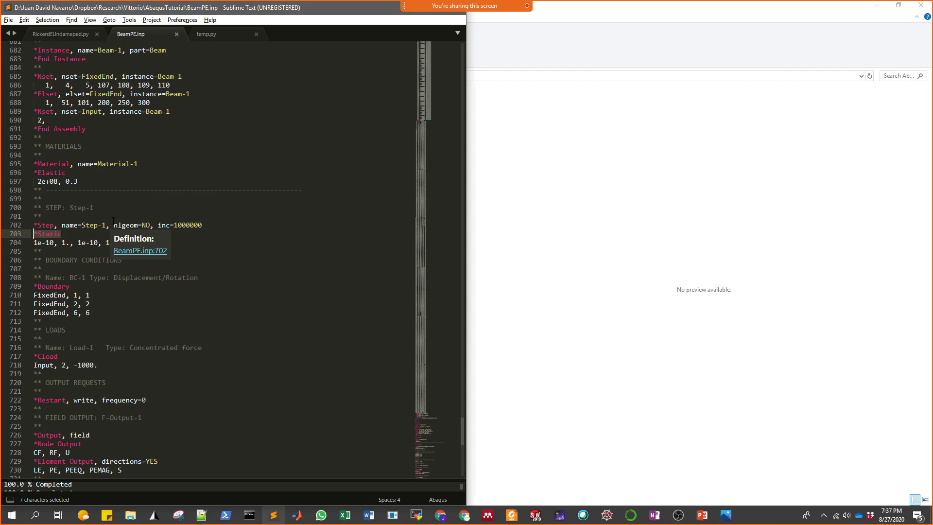
{"action": "left_click", "coordinate": [234, 253]}
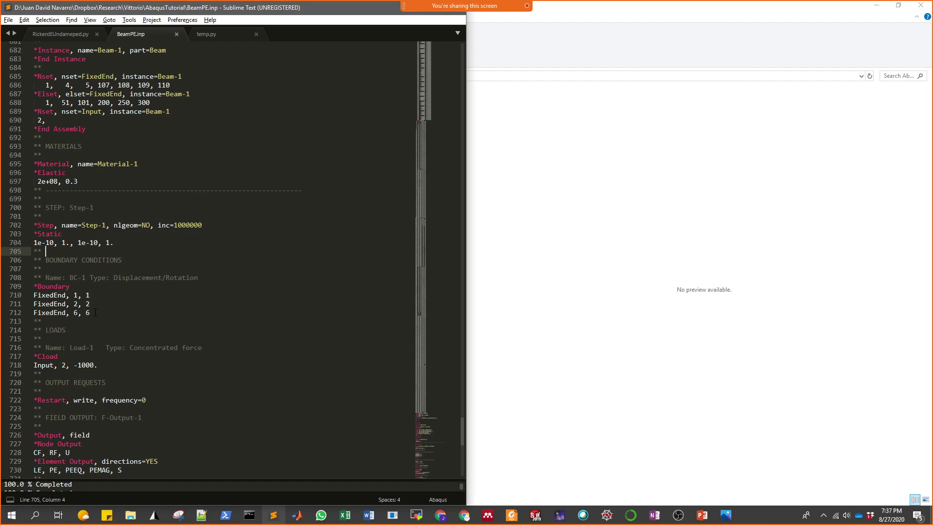
Review the FixedEnd boundary conditions and the concentrated load, tracing the load's Input set back to its node.
{"action": "left_click_drag", "start_coordinate": [95, 313], "coordinate": [31, 287]}
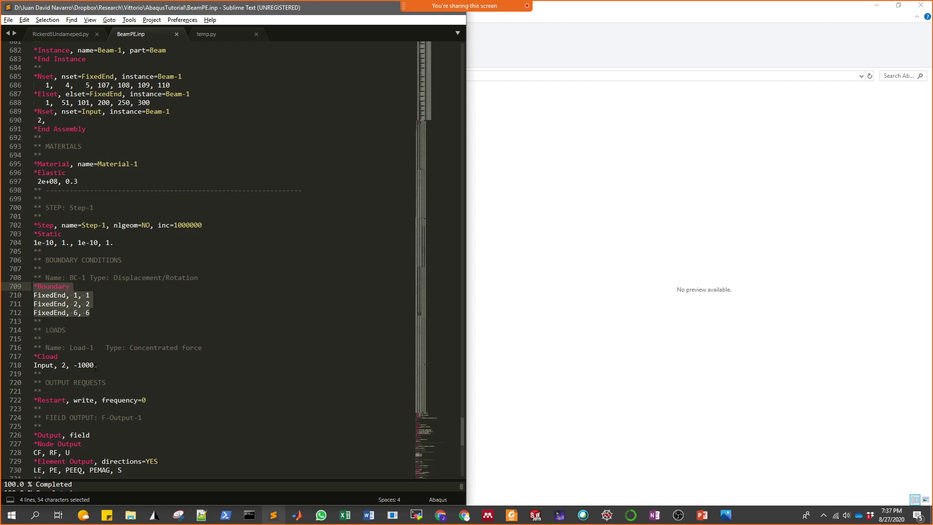
{"action": "left_click_drag", "start_coordinate": [96, 366], "coordinate": [37, 366]}
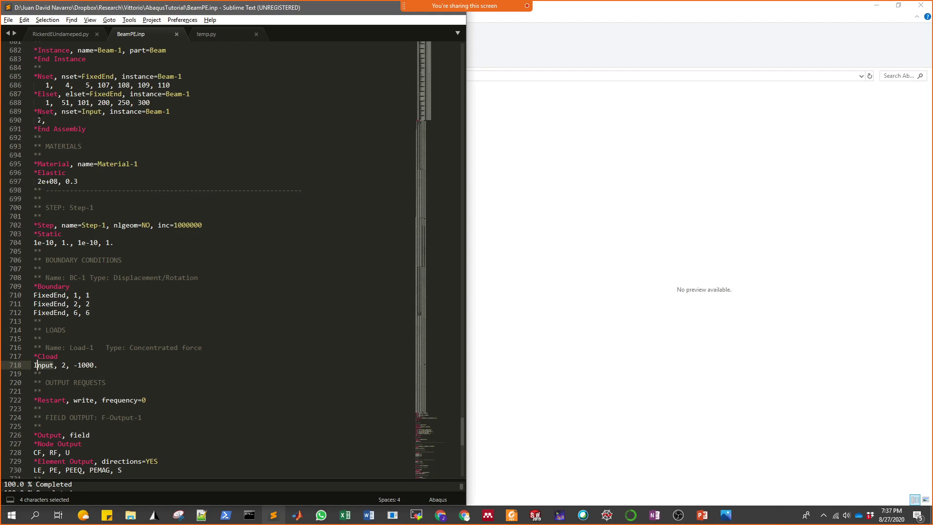
{"action": "left_click_drag", "start_coordinate": [43, 120], "coordinate": [37, 120]}
{"action": "left_click", "coordinate": [91, 312]}
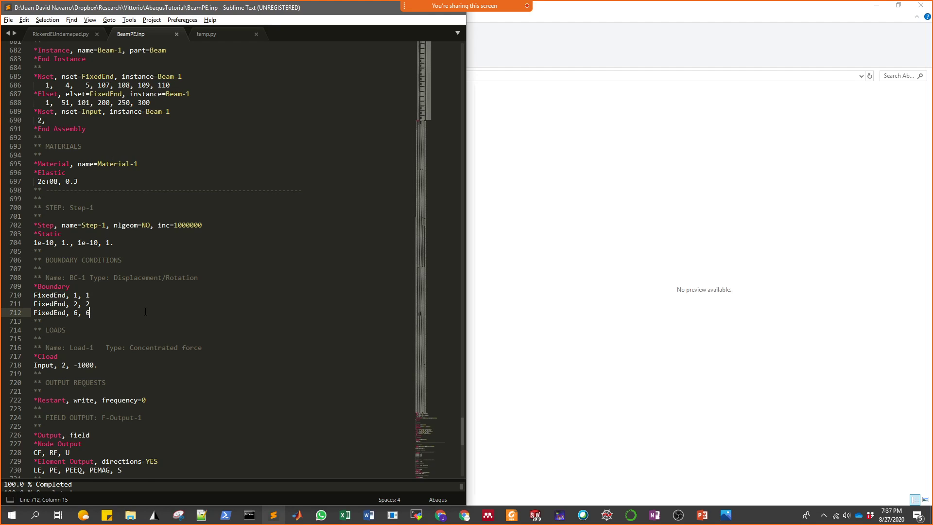
Review the field and history output requests through to the end of the step in BeamPE.inp.
{"action": "scroll", "coordinate": [140, 299], "scroll_direction": "down", "scroll_amount": 7}
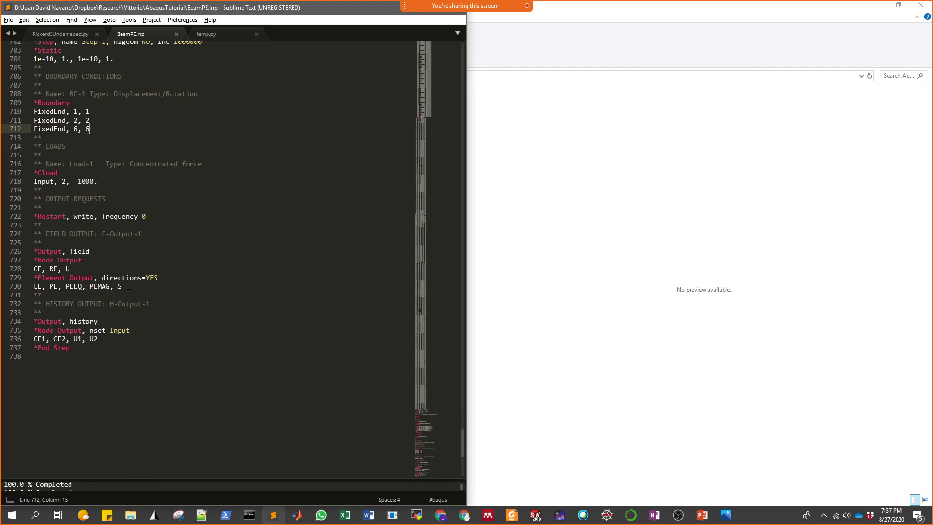
{"action": "left_click_drag", "start_coordinate": [129, 286], "coordinate": [32, 252]}
{"action": "left_click", "coordinate": [137, 284]}
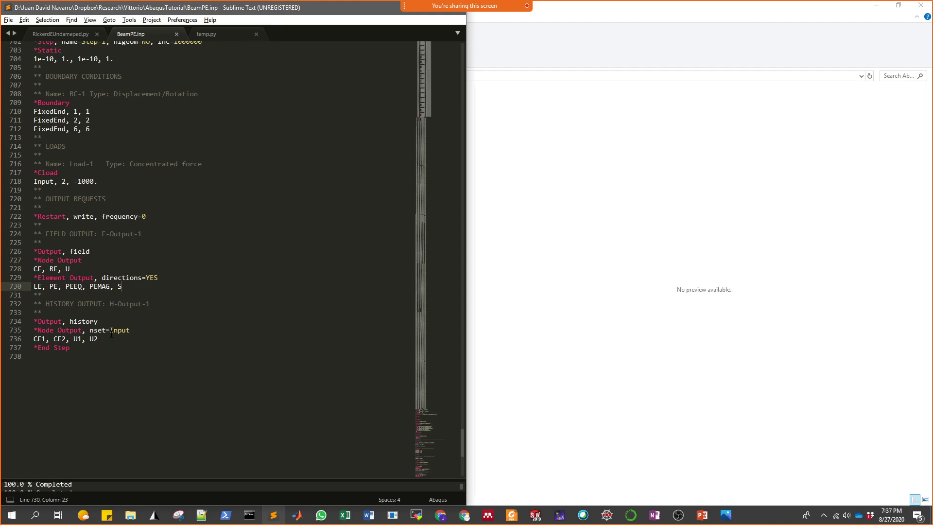
{"action": "left_click_drag", "start_coordinate": [111, 334], "coordinate": [34, 321]}
{"action": "left_click", "coordinate": [71, 348]}
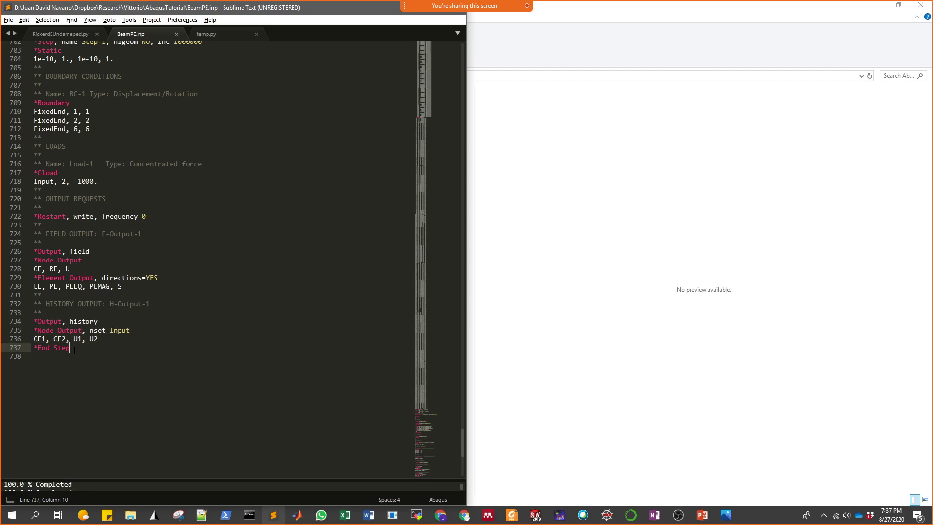
Go over the overall structure of BeamPE.inp, from the Parts block through the assembly, materials, step, and loads.
{"action": "left_click_drag", "start_coordinate": [423, 458], "coordinate": [448, 46]}
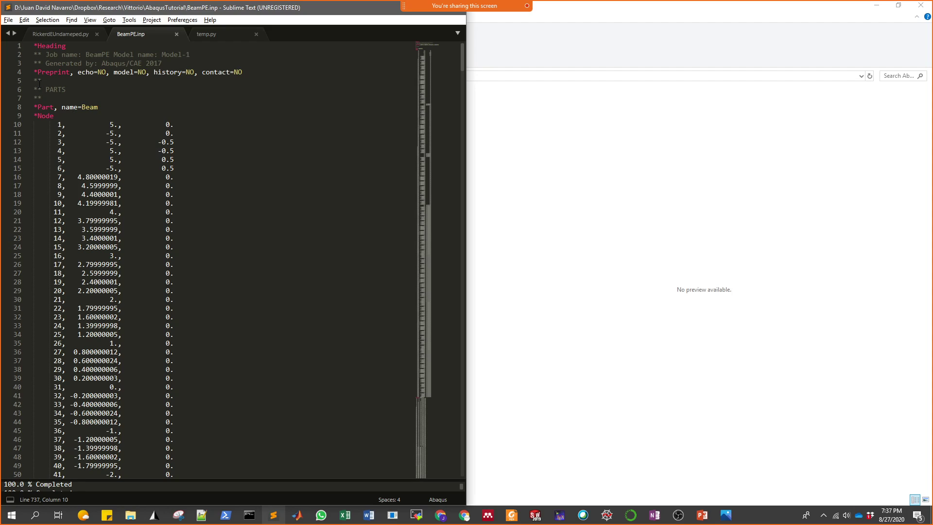
{"action": "left_click_drag", "start_coordinate": [41, 81], "coordinate": [34, 106]}
{"action": "left_click", "coordinate": [38, 107]}
{"action": "left_click", "coordinate": [108, 109]}
{"action": "left_click_drag", "start_coordinate": [442, 57], "coordinate": [441, 430]}
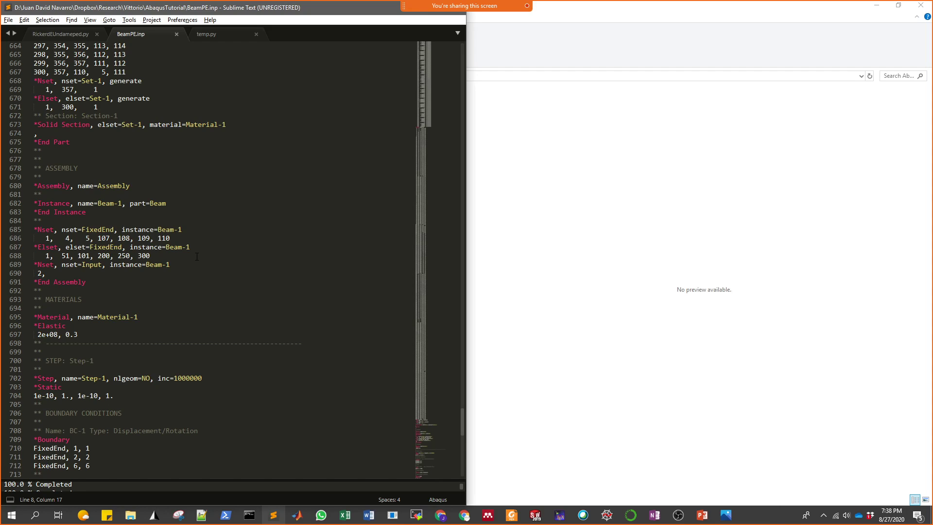
{"action": "scroll", "coordinate": [197, 256], "scroll_direction": "down", "scroll_amount": 12}
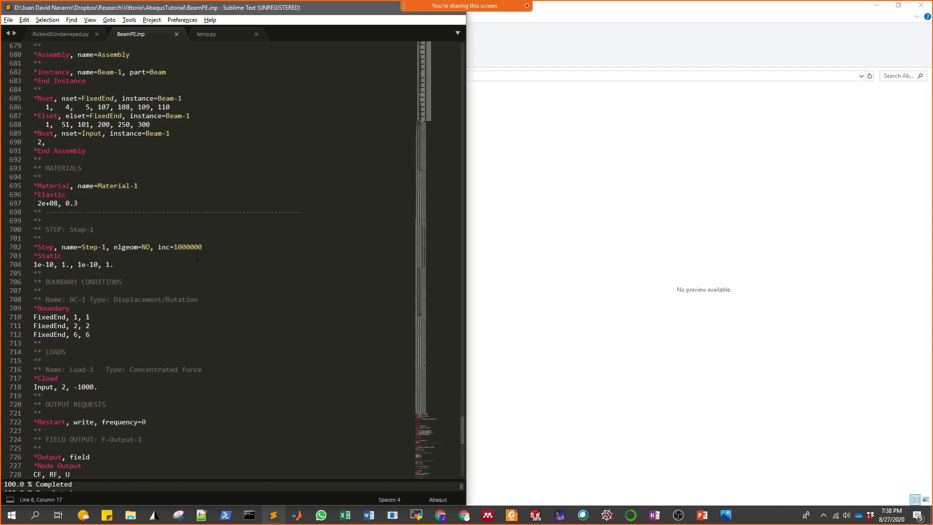
{"action": "scroll", "coordinate": [197, 257], "scroll_direction": "up", "scroll_amount": 5}
{"action": "scroll", "coordinate": [196, 257], "scroll_direction": "up", "scroll_amount": 10}
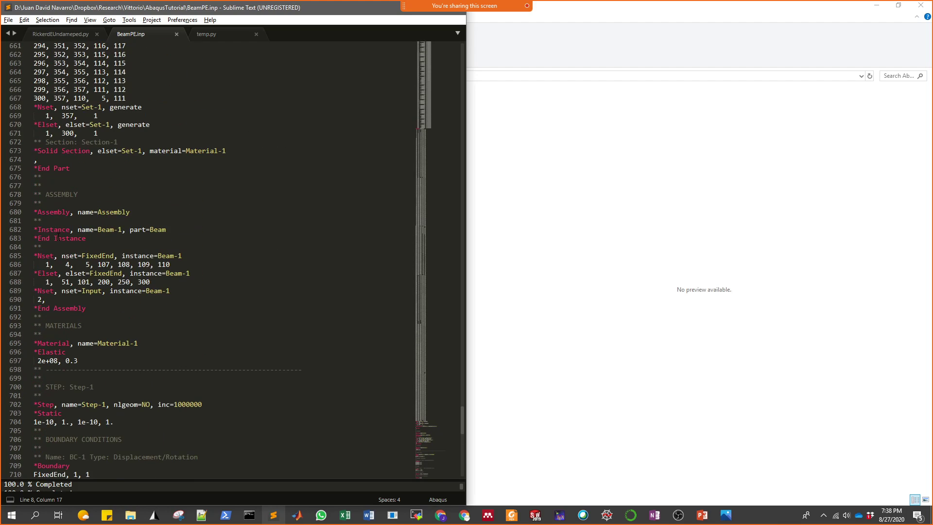
{"action": "scroll", "coordinate": [99, 324], "scroll_direction": "down", "scroll_amount": 4}
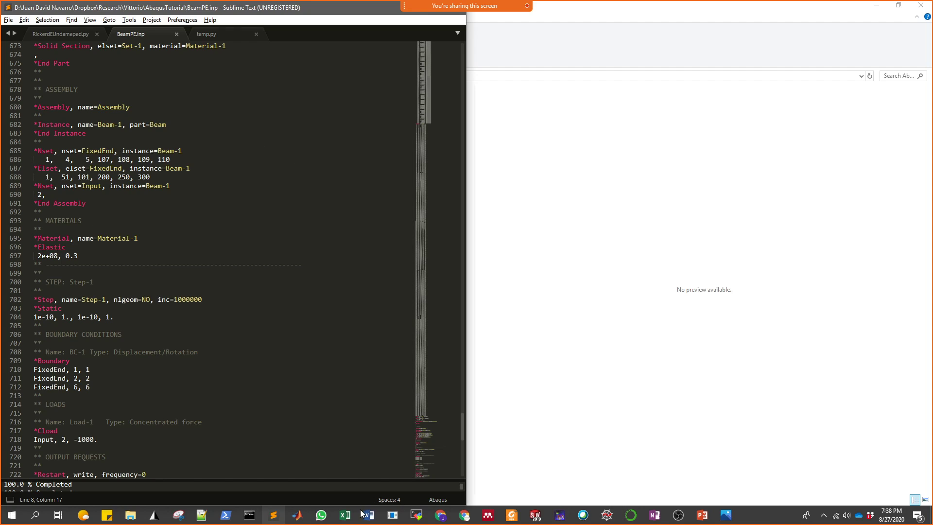
Return to Abaqus/CAE and continue the checked BeamPE job to the full analysis.
{"action": "left_click", "coordinate": [392, 515]}
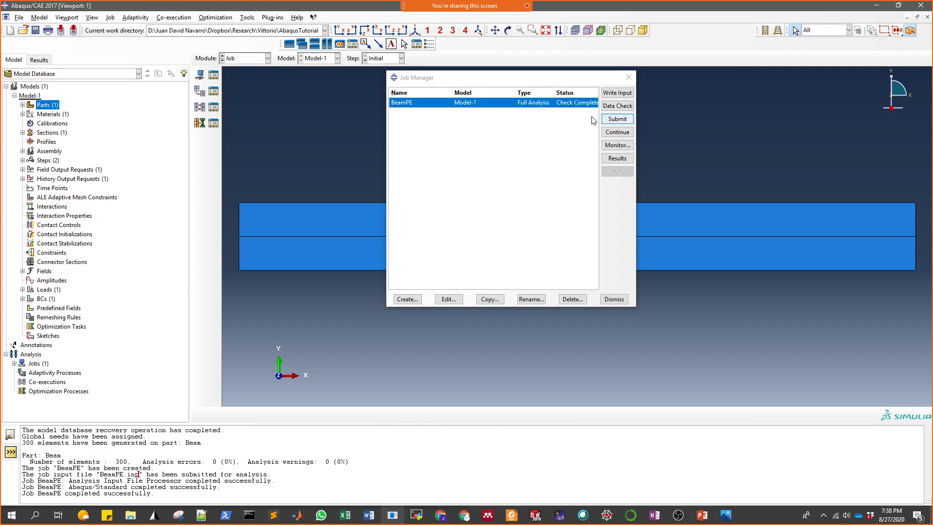
{"action": "left_click", "coordinate": [613, 134]}
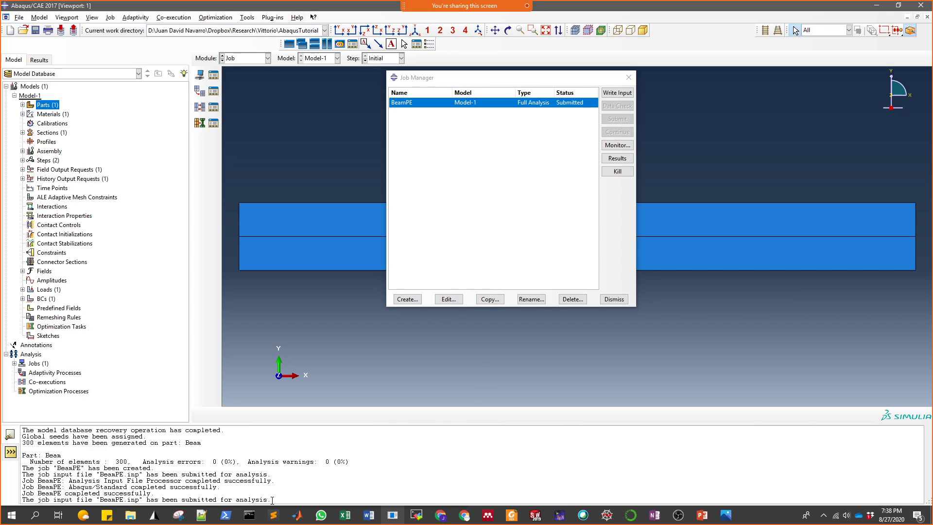
{"action": "mouse_move", "coordinate": [271, 499]}
{"action": "left_mouse_down"}
{"action": "mouse_move", "coordinate": [46, 494]}
{"action": "mouse_move", "coordinate": [271, 500]}
{"action": "left_mouse_up"}
Monitor the BeamPE job and check its increments down to the last one.
{"action": "left_click", "coordinate": [613, 147]}
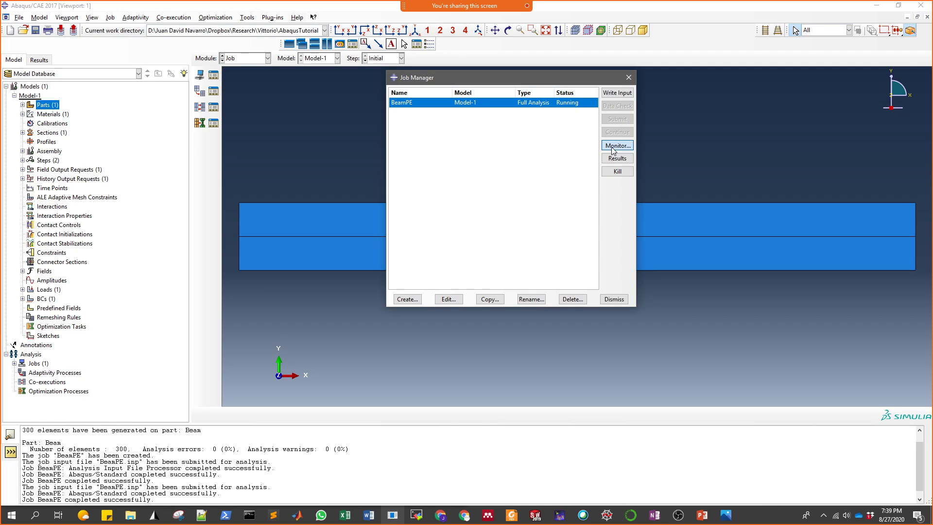
{"action": "left_click", "coordinate": [613, 147]}
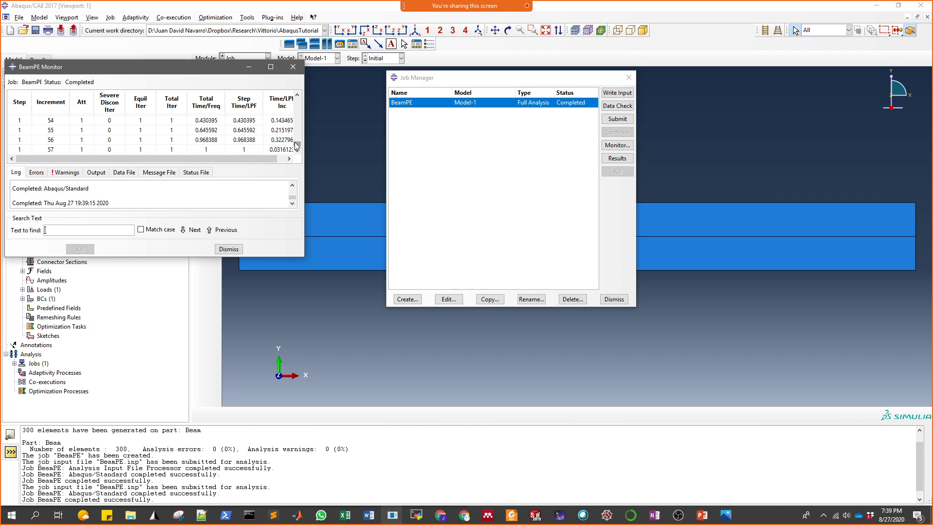
{"action": "left_click_drag", "start_coordinate": [296, 145], "coordinate": [298, 171]}
Open BeamPE.sta from the AbaqusTutorial folder in Sublime Text and examine the increment summary to its end.
{"action": "left_click", "coordinate": [137, 518]}
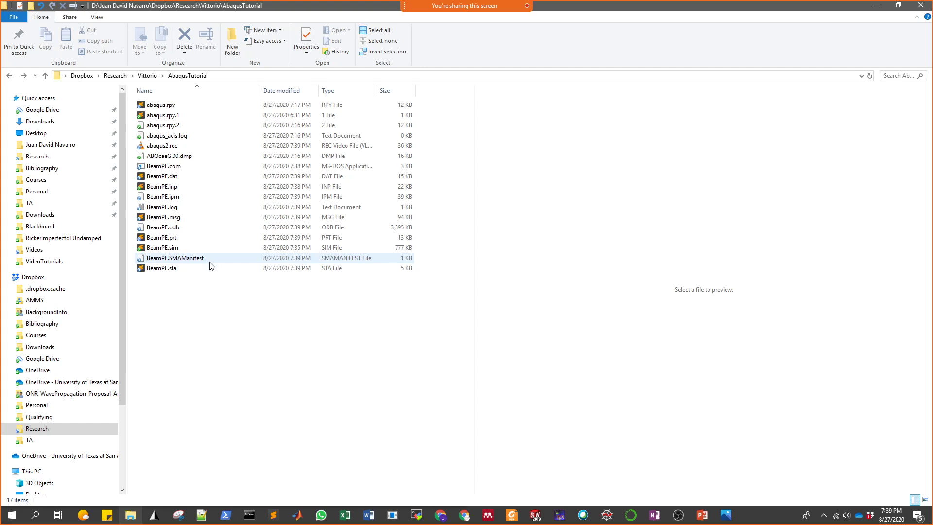
{"action": "left_click", "coordinate": [171, 271]}
{"action": "double_click", "coordinate": [171, 271]}
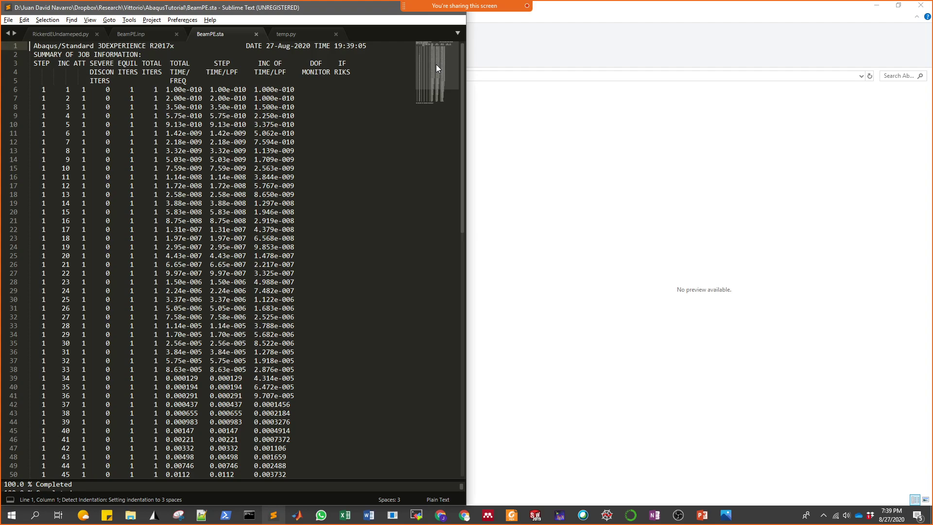
{"action": "left_click_drag", "start_coordinate": [435, 64], "coordinate": [437, 84]}
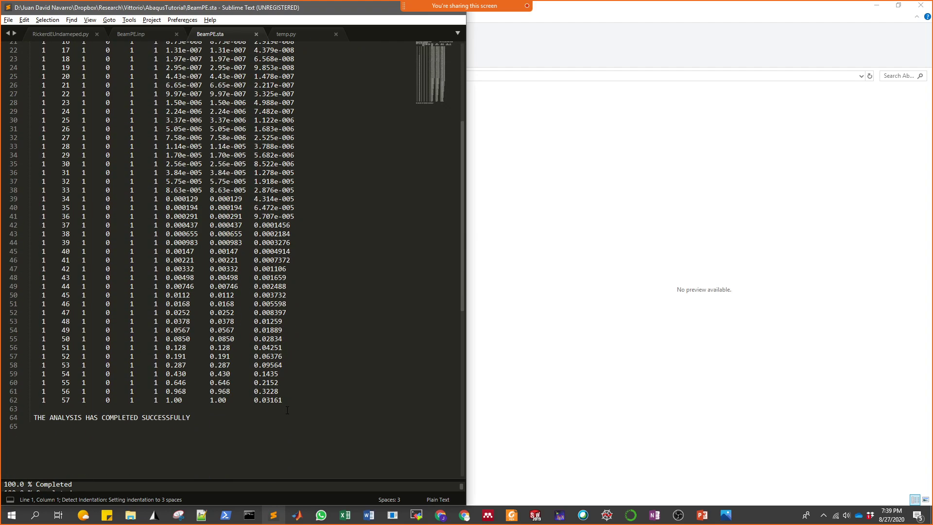
Compare the early and late increments in BeamPE.sta, check the completion line, close the file and return to the AbaqusTutorial folder.
{"action": "left_click_drag", "start_coordinate": [286, 403], "coordinate": [45, 234]}
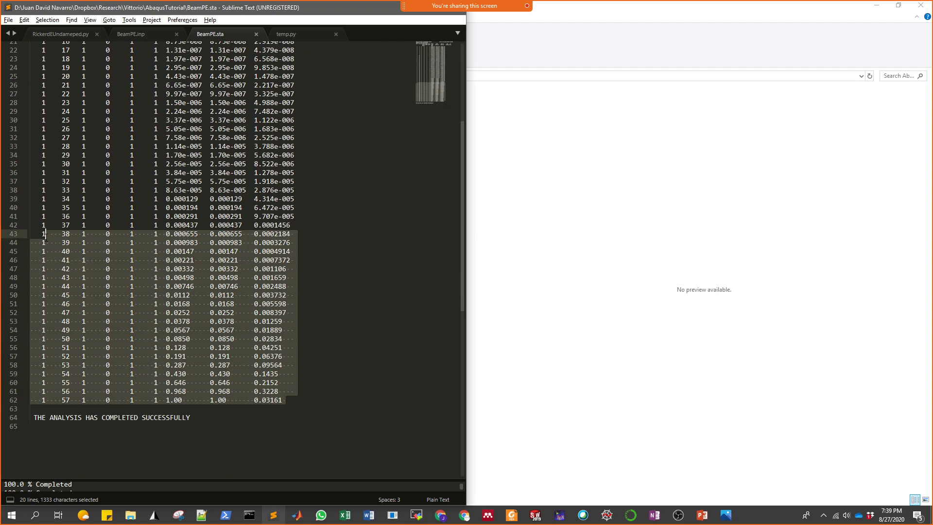
{"action": "left_click_drag", "start_coordinate": [434, 92], "coordinate": [437, 70]}
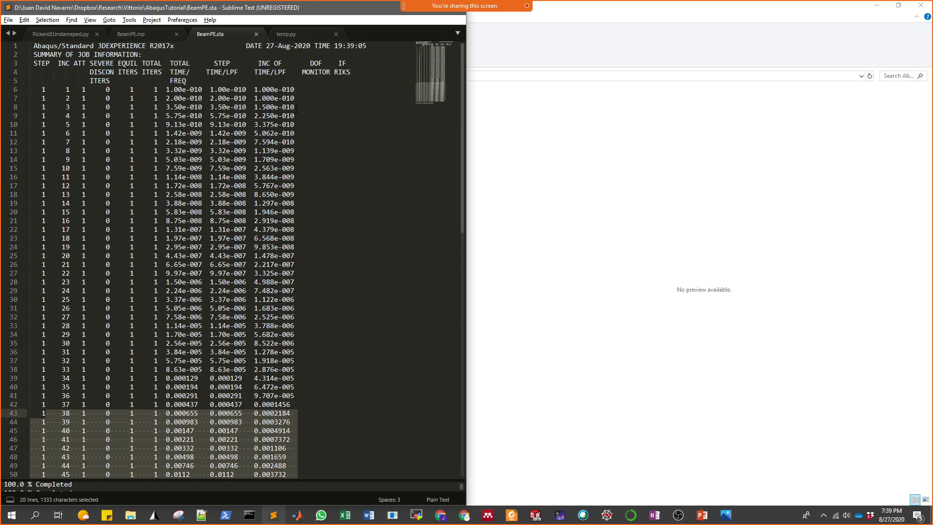
{"action": "left_click_drag", "start_coordinate": [294, 108], "coordinate": [38, 89]}
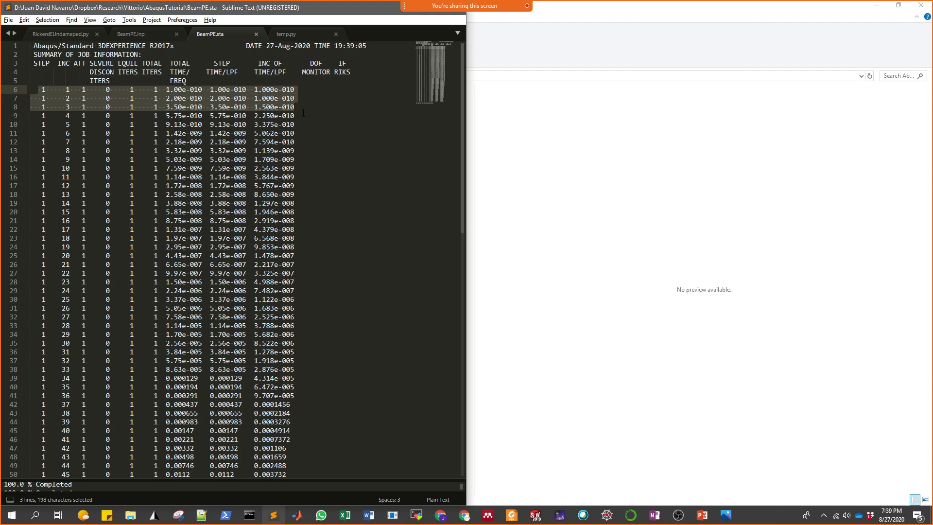
{"action": "scroll", "coordinate": [303, 113], "scroll_direction": "down", "scroll_amount": 6}
{"action": "left_click_drag", "start_coordinate": [296, 352], "coordinate": [34, 204]}
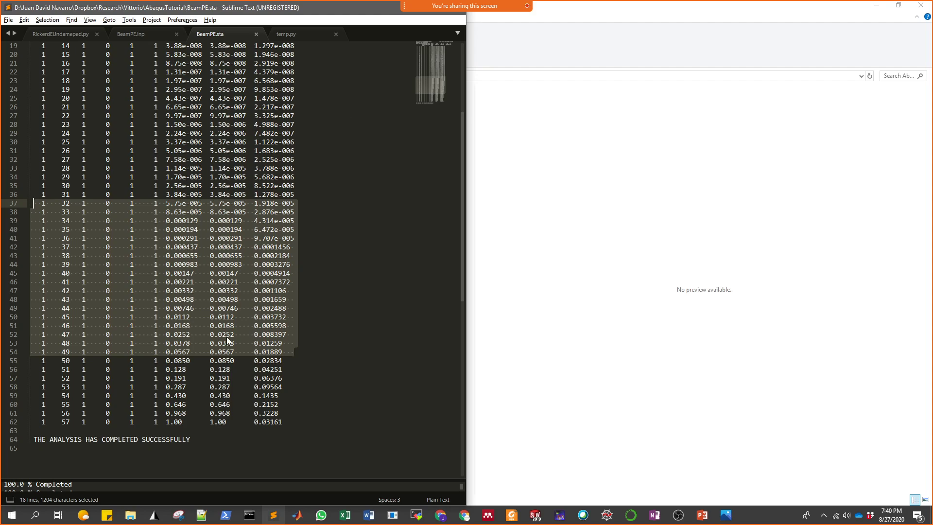
{"action": "left_click_drag", "start_coordinate": [190, 439], "coordinate": [30, 439]}
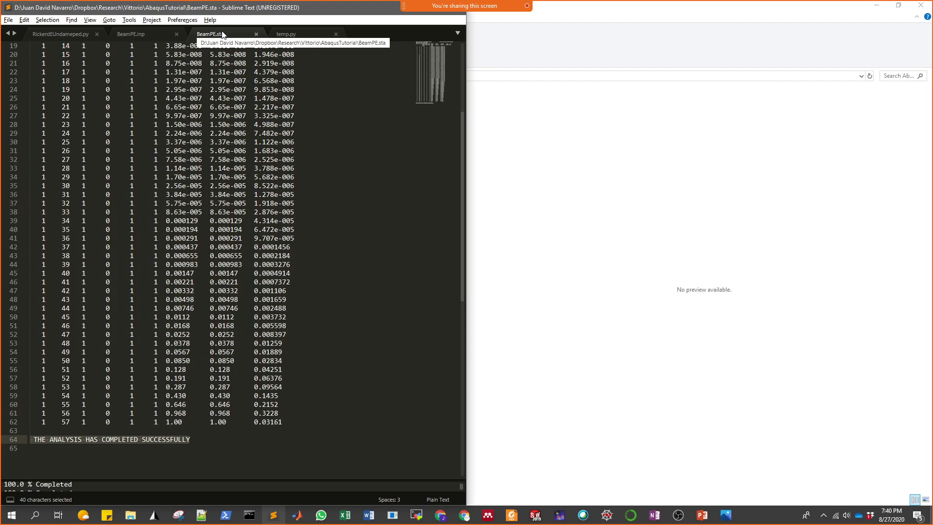
{"action": "left_click", "coordinate": [256, 34]}
{"action": "left_click", "coordinate": [585, 182]}
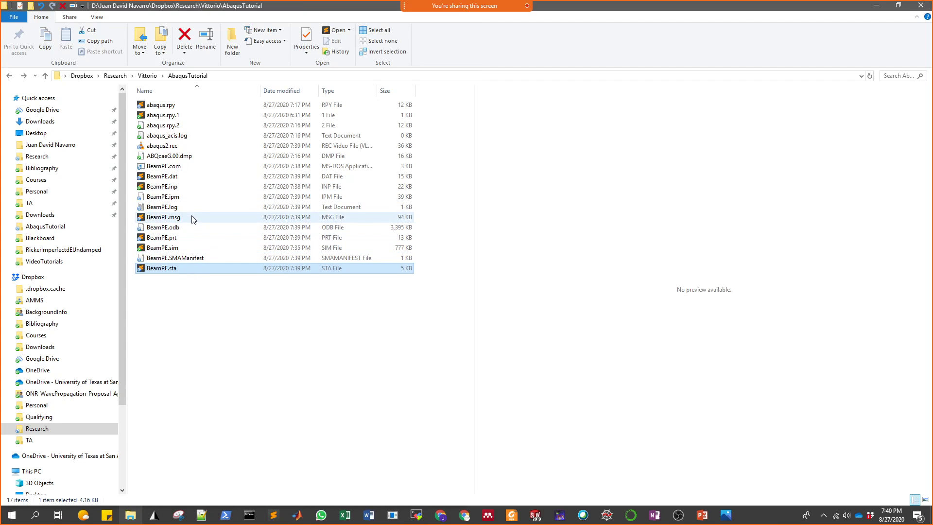
Open BeamPE.dat from the AbaqusTutorial folder in Sublime Text and search it for "error".
{"action": "double_click", "coordinate": [177, 178]}
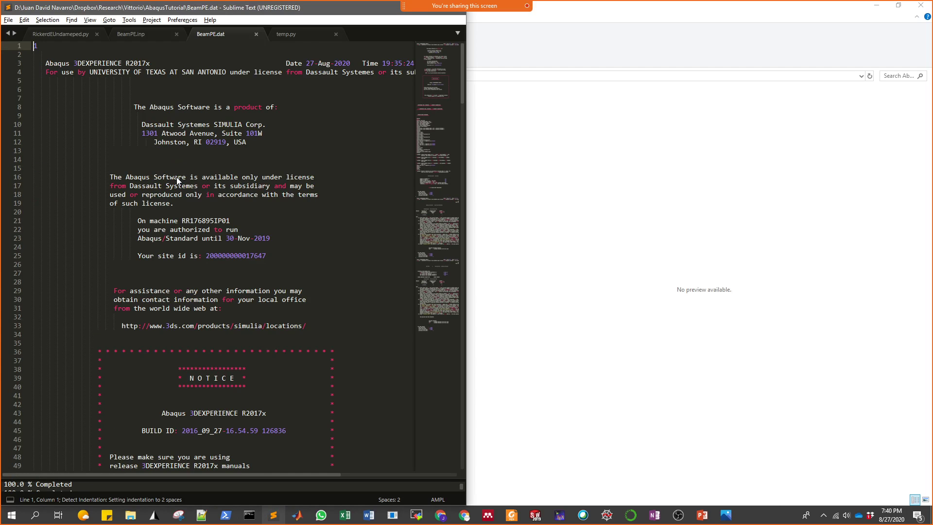
{"action": "left_click_drag", "start_coordinate": [442, 63], "coordinate": [442, 88]}
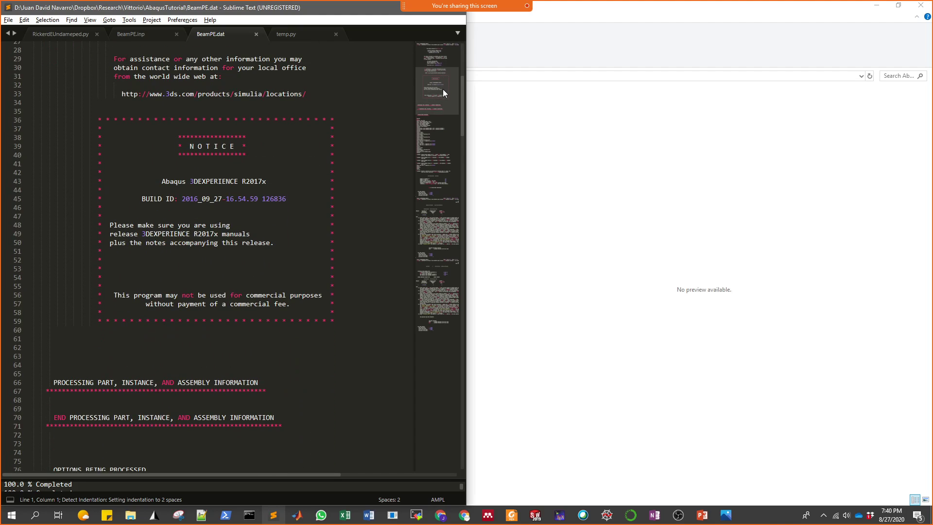
{"action": "left_click", "coordinate": [314, 234]}
{"action": "key", "text": "ctrl+f"}
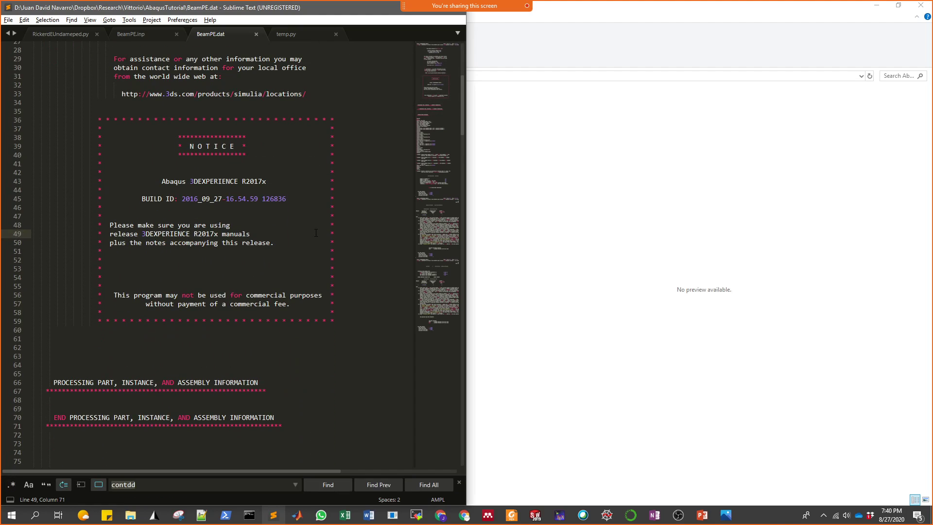
{"action": "type", "text": "error"}
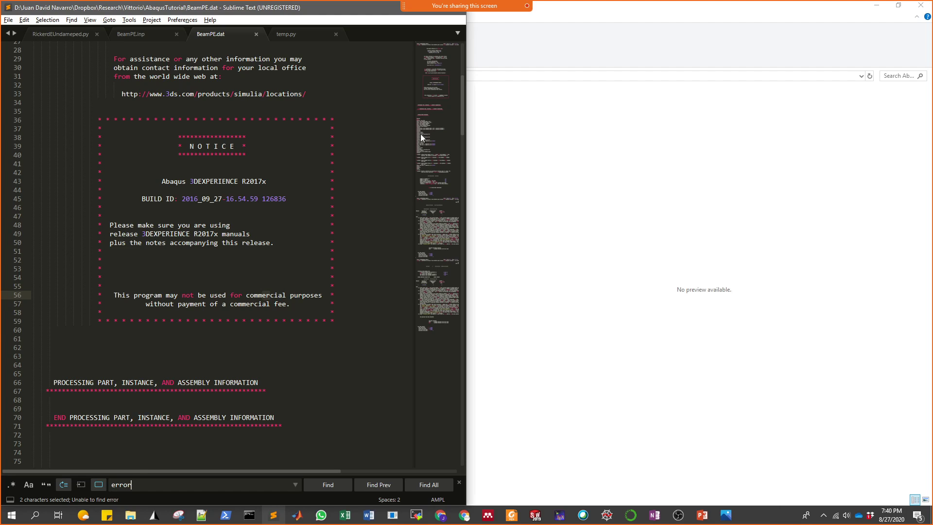
Review BeamPE.dat from the processed options to the job time summary, close it and return to the AbaqusTutorial folder.
{"action": "left_click_drag", "start_coordinate": [441, 81], "coordinate": [440, 97]}
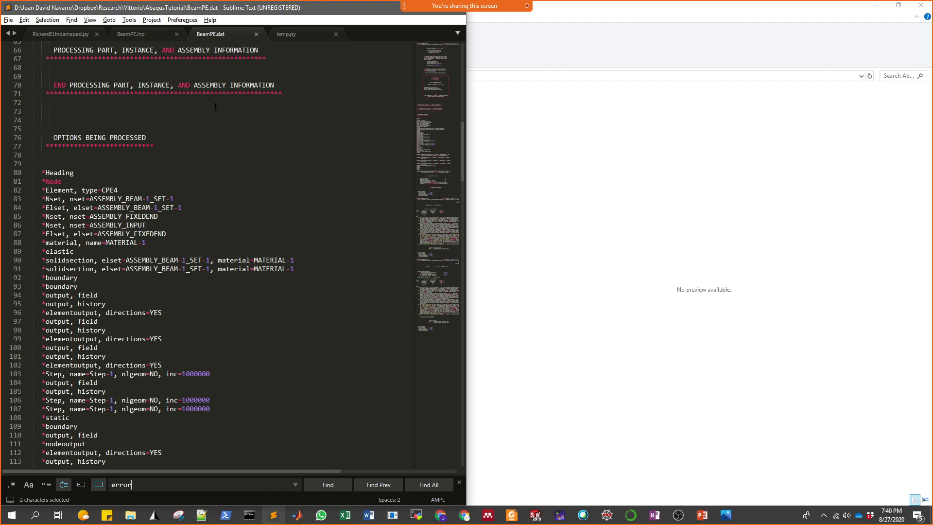
{"action": "left_click_drag", "start_coordinate": [436, 124], "coordinate": [435, 315]}
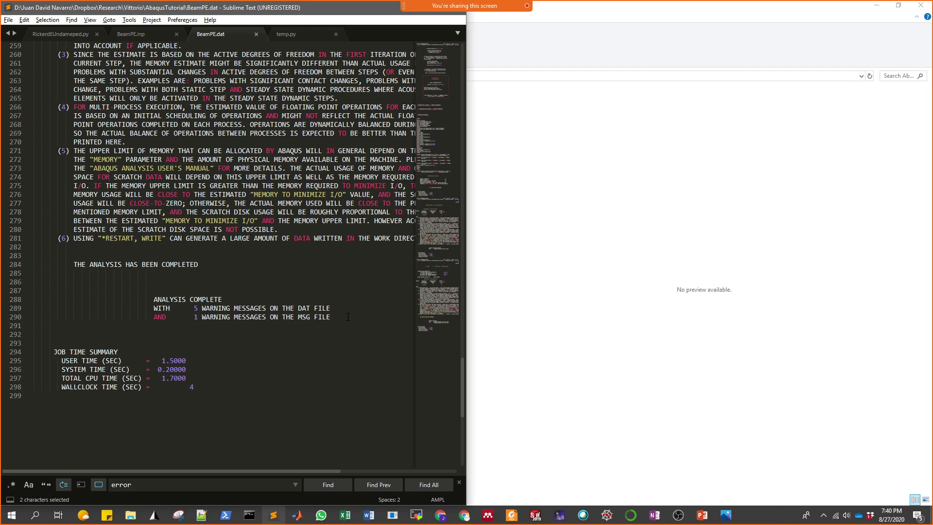
{"action": "scroll", "coordinate": [305, 268], "scroll_direction": "up", "scroll_amount": 7}
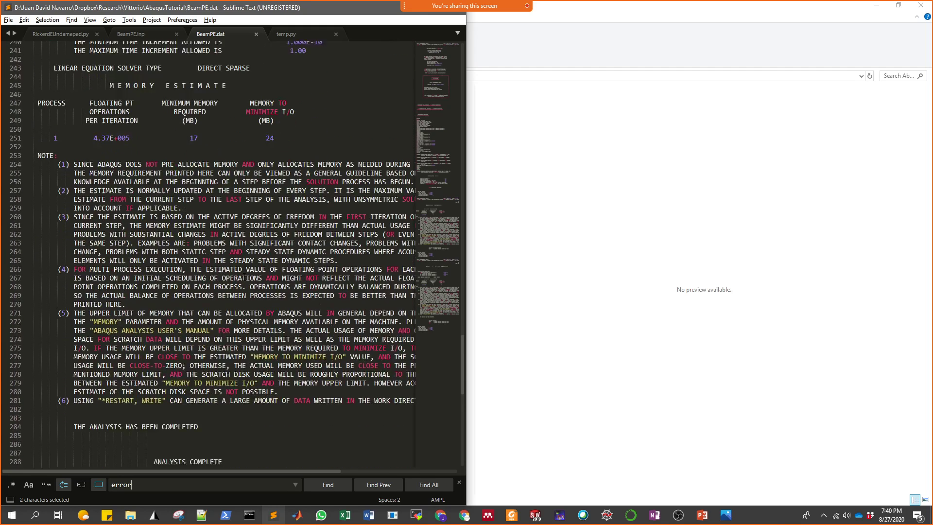
{"action": "scroll", "coordinate": [243, 276], "scroll_direction": "down", "scroll_amount": 6}
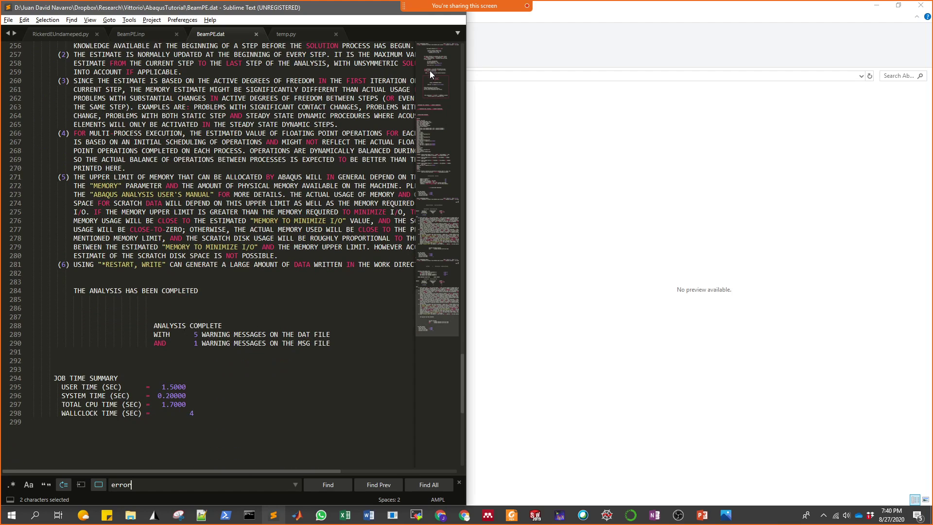
{"action": "left_click_drag", "start_coordinate": [353, 8], "coordinate": [352, 58]}
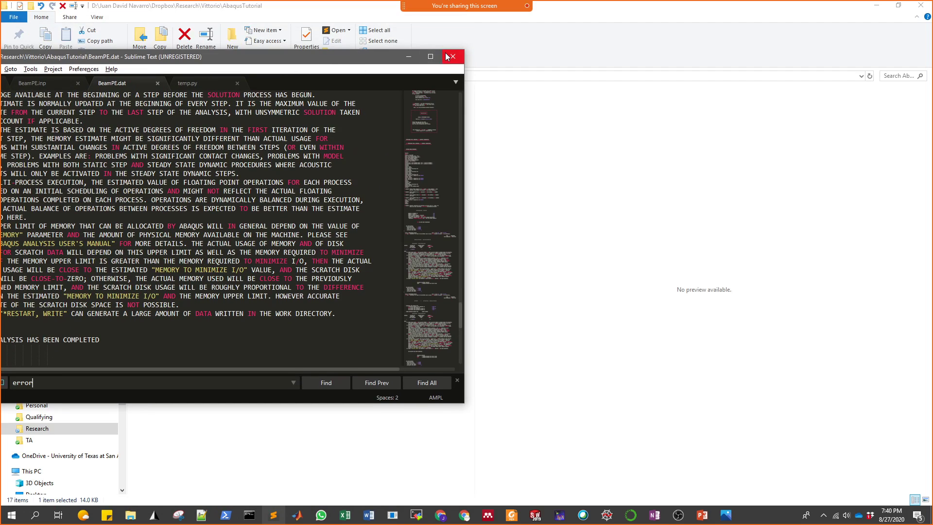
{"action": "middle_click", "coordinate": [105, 82]}
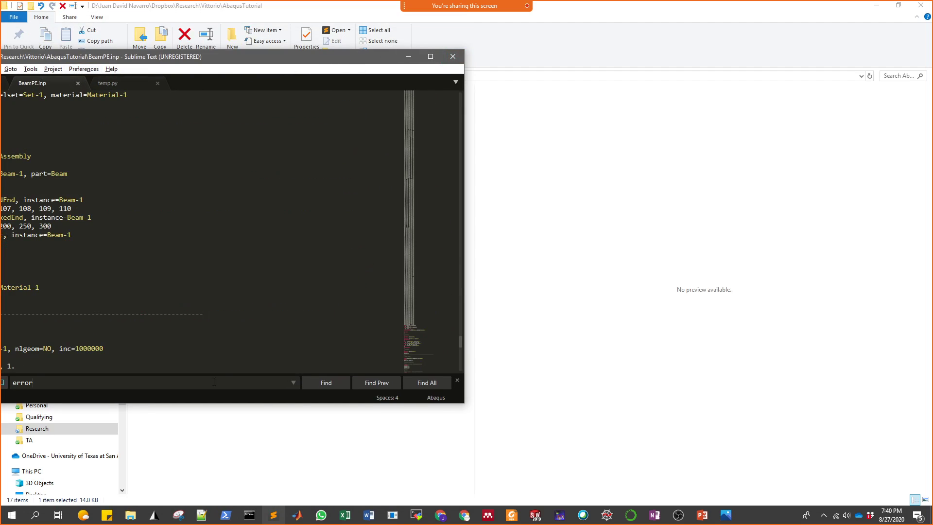
{"action": "left_click", "coordinate": [200, 442]}
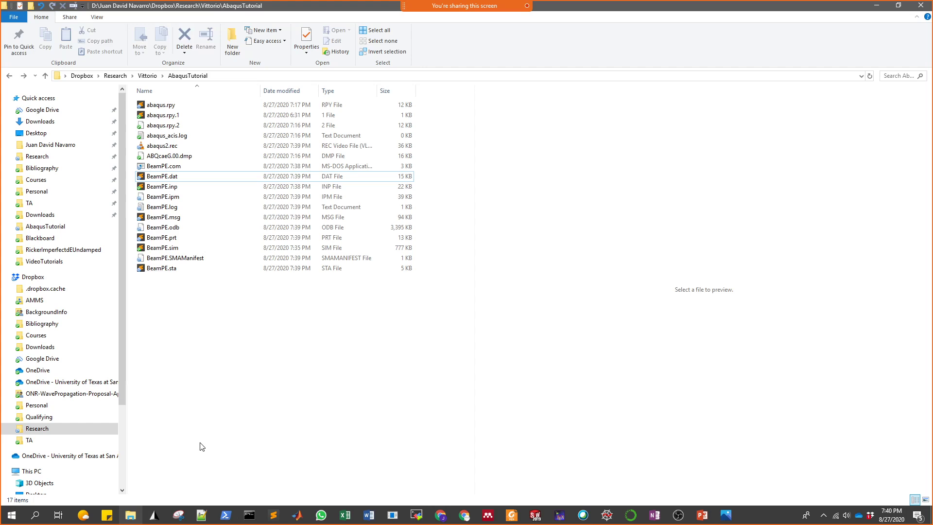
Open BeamPE.msg in a maximized Sublime Text window and read from the convergence parameters through to the analysis summary.
{"action": "double_click", "coordinate": [177, 217]}
{"action": "double_click", "coordinate": [311, 55]}
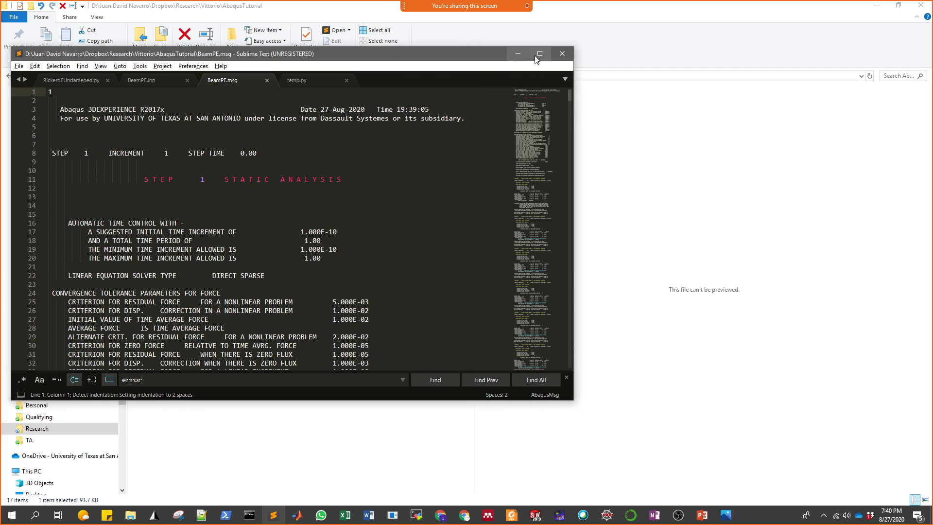
{"action": "scroll", "coordinate": [410, 209], "scroll_direction": "down", "scroll_amount": 20}
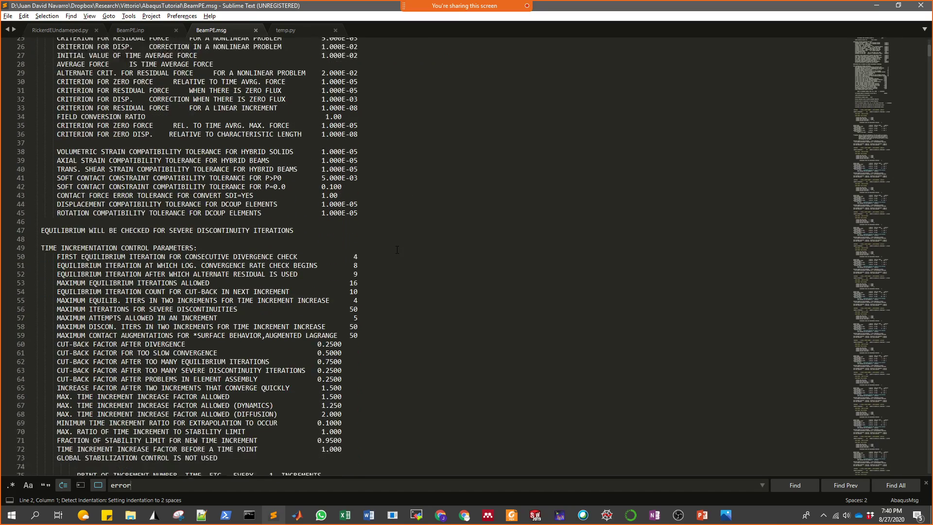
{"action": "scroll", "coordinate": [397, 249], "scroll_direction": "down", "scroll_amount": 20}
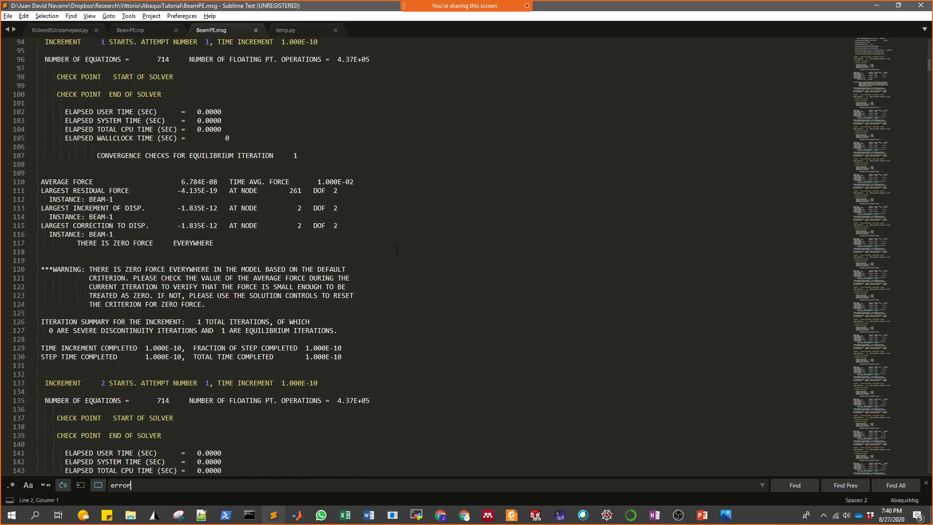
{"action": "scroll", "coordinate": [396, 250], "scroll_direction": "down", "scroll_amount": 20}
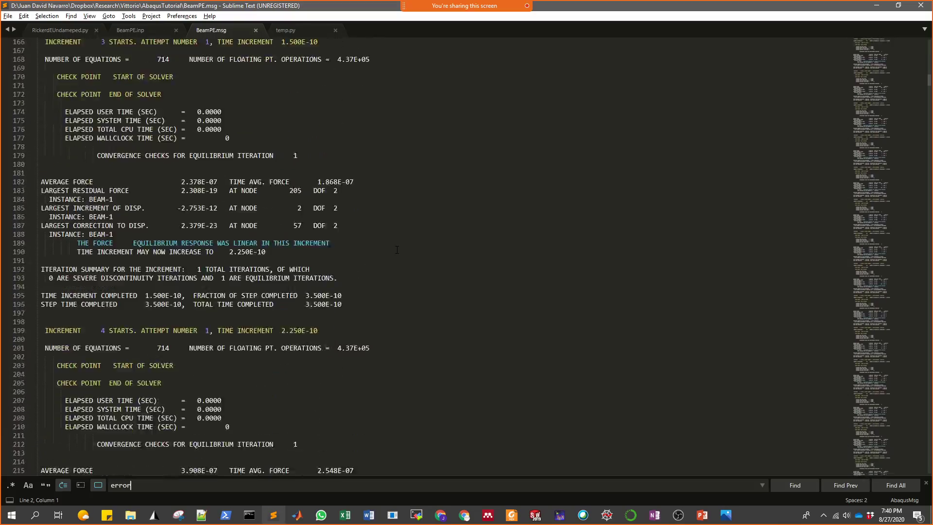
{"action": "left_click_drag", "start_coordinate": [888, 93], "coordinate": [866, 447]}
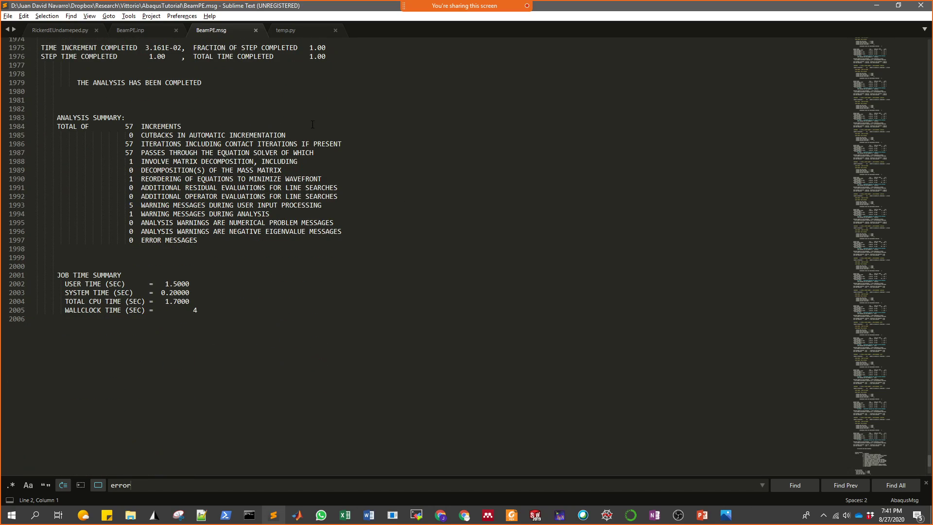
Examine the convergence checks of the final increments in BeamPE.msg, close the file and return to the AbaqusTutorial folder.
{"action": "scroll", "coordinate": [286, 103], "scroll_direction": "up", "scroll_amount": 7}
{"action": "scroll", "coordinate": [285, 103], "scroll_direction": "up", "scroll_amount": 8}
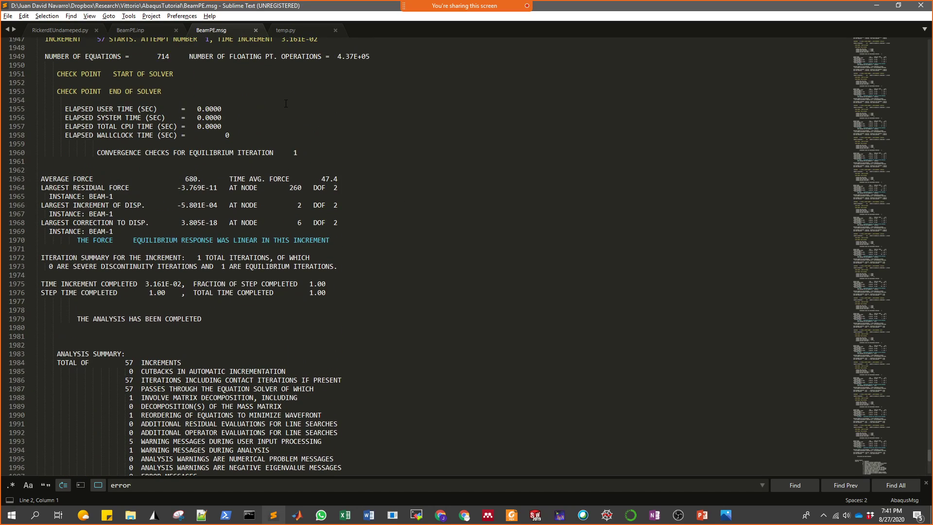
{"action": "scroll", "coordinate": [286, 103], "scroll_direction": "up", "scroll_amount": 14}
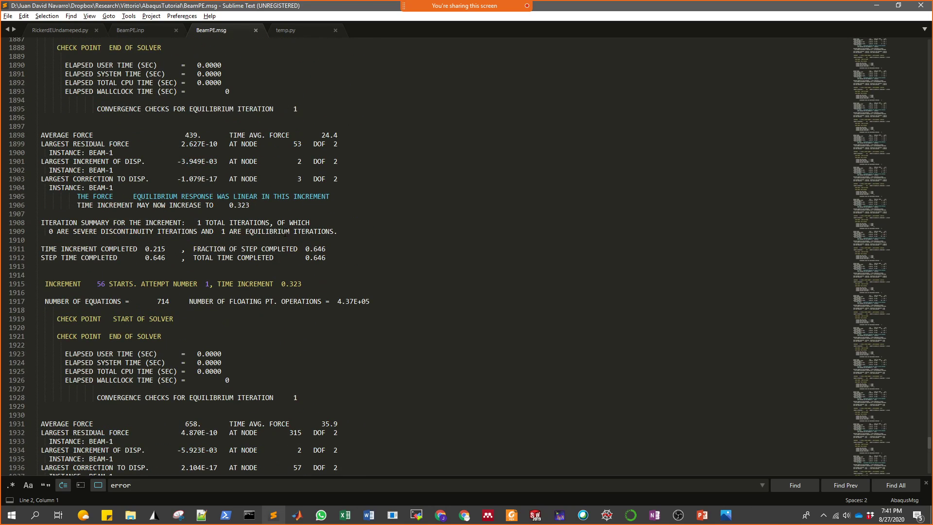
{"action": "scroll", "coordinate": [259, 228], "scroll_direction": "down", "scroll_amount": 6}
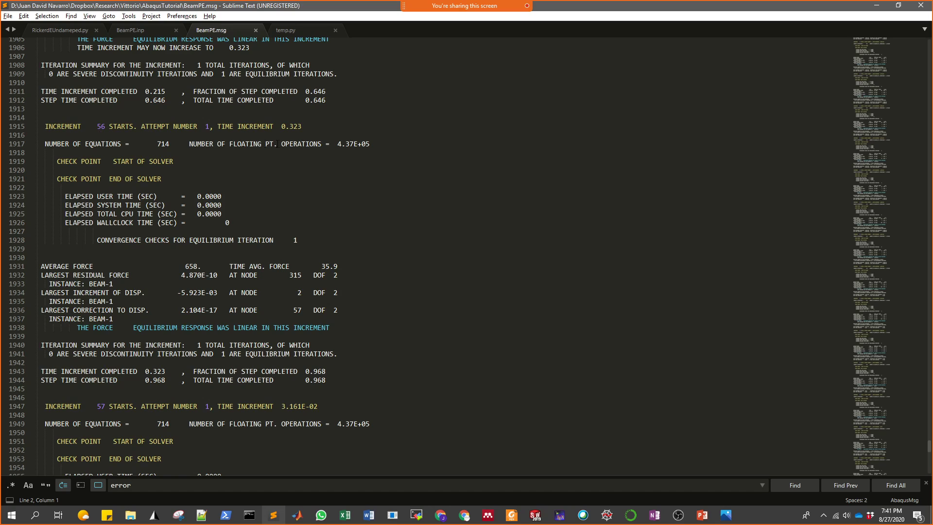
{"action": "middle_click", "coordinate": [238, 28]}
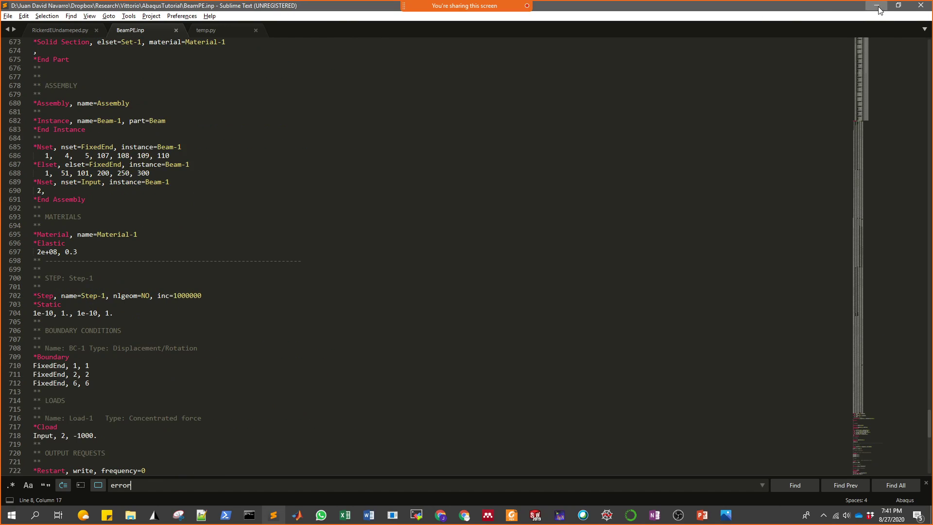
{"action": "left_click", "coordinate": [877, 8]}
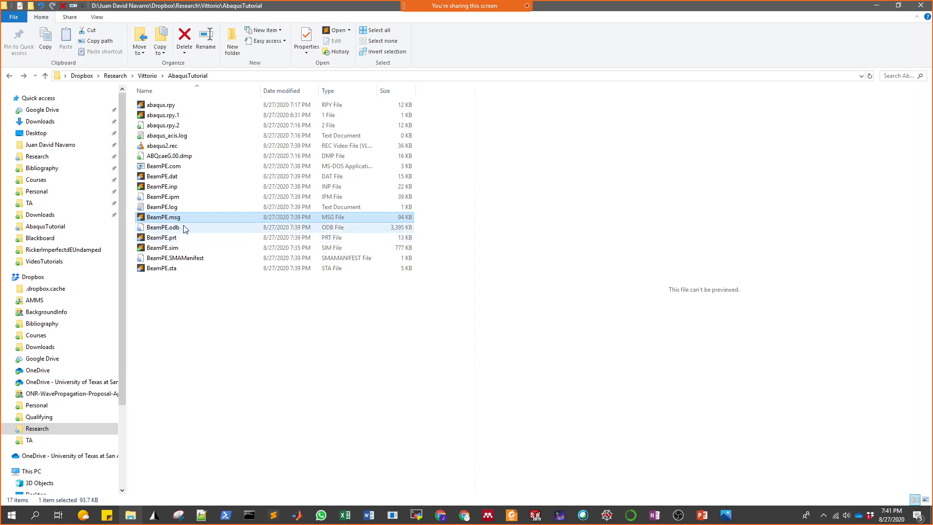
Switch back to Abaqus/CAE, open the BeamPE job's results and plot the stress contours on the deformed shape.
{"action": "left_click", "coordinate": [869, 8]}
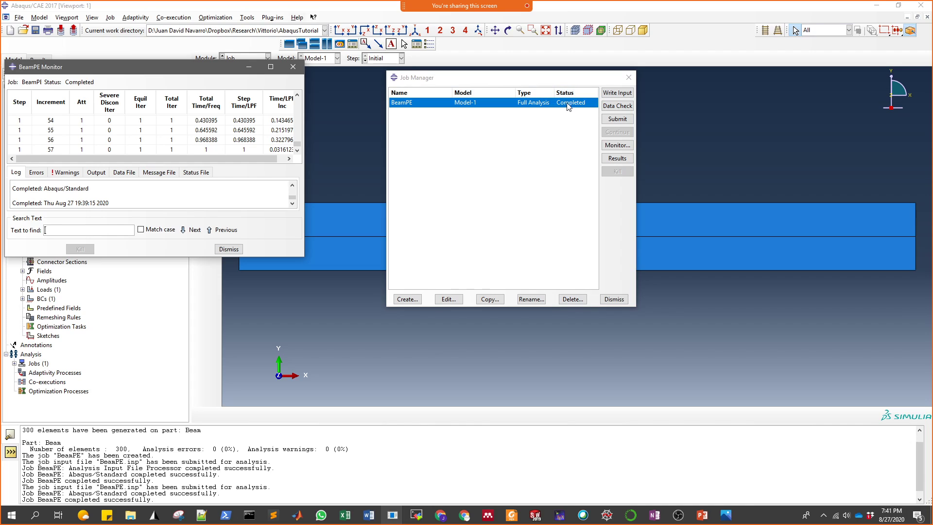
{"action": "left_click", "coordinate": [622, 160]}
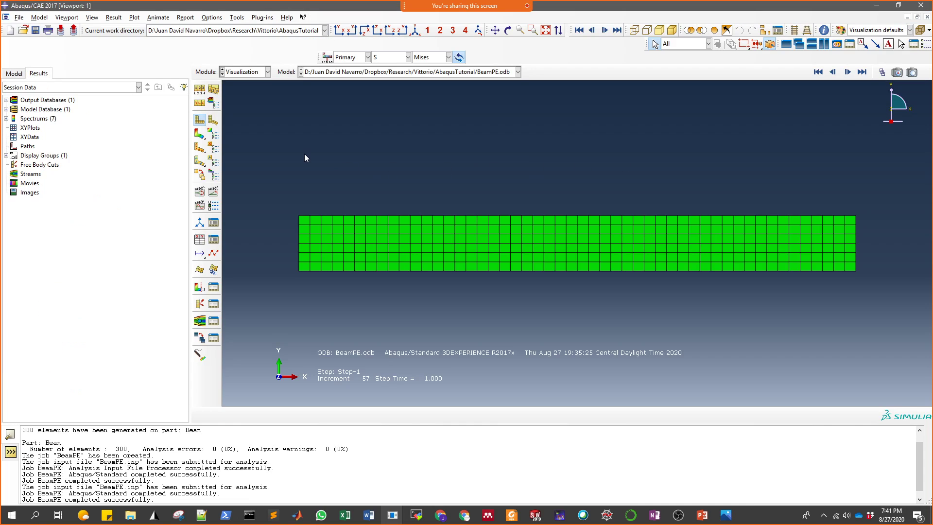
{"action": "left_click", "coordinate": [198, 135]}
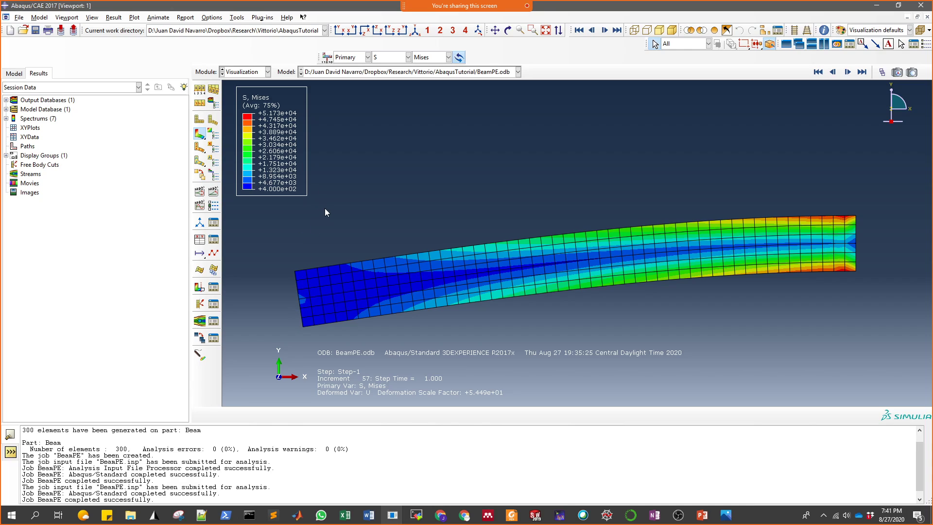
Change the contoured stress output to Tresca and view it, followed by the S11 component.
{"action": "left_click", "coordinate": [448, 58]}
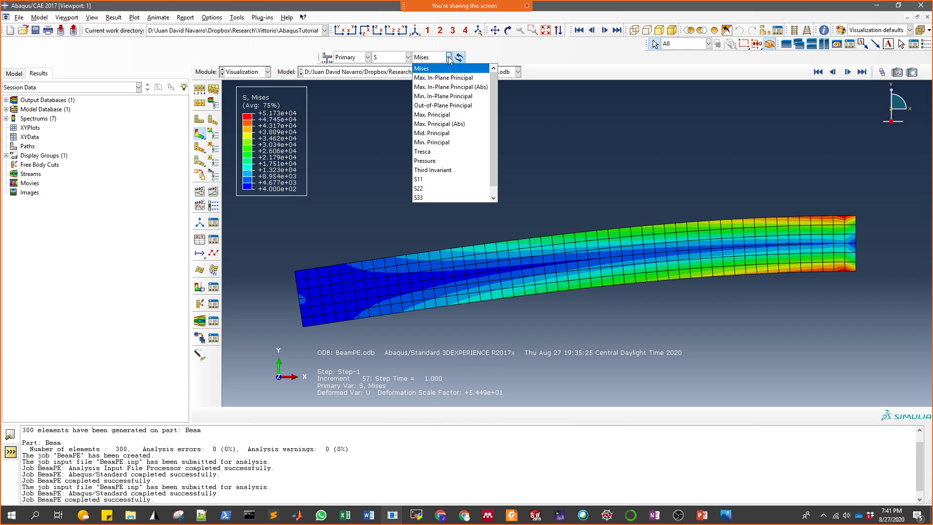
{"action": "left_click", "coordinate": [441, 154]}
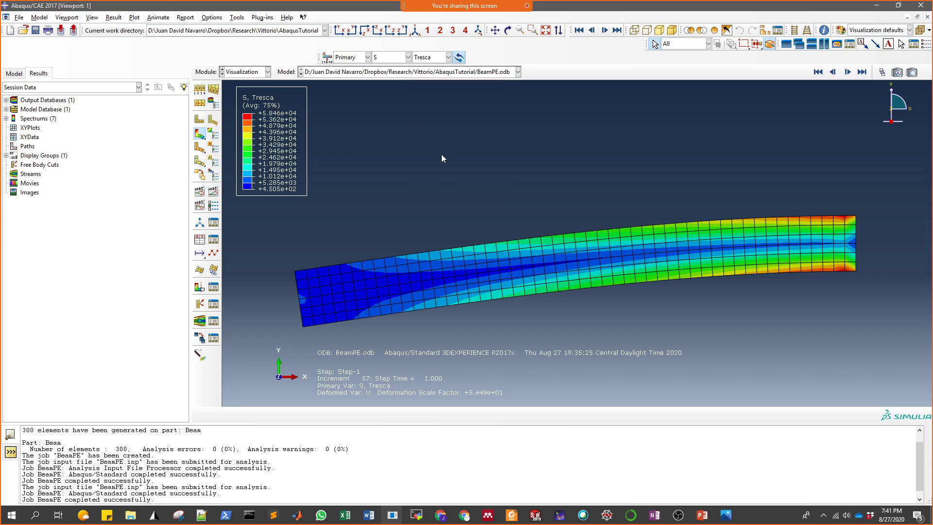
{"action": "left_click", "coordinate": [448, 57]}
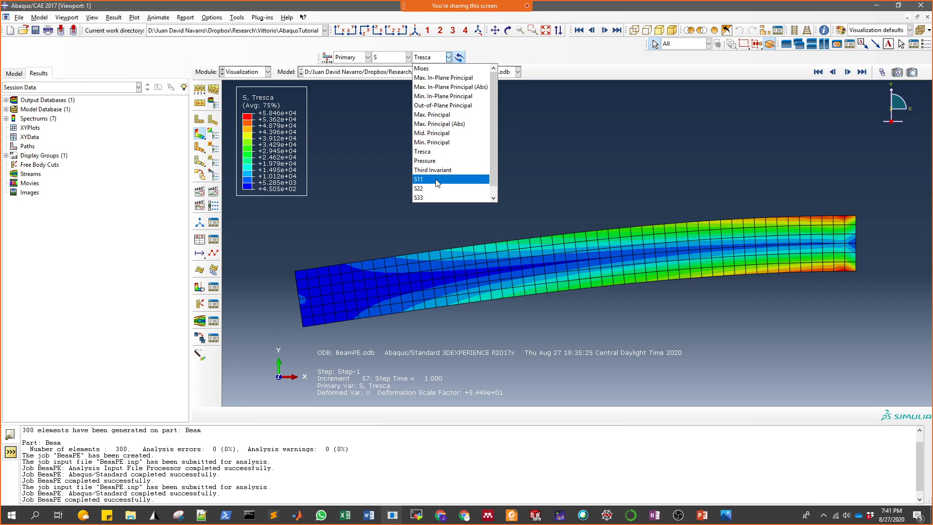
{"action": "scroll", "coordinate": [436, 178], "scroll_direction": "down", "scroll_amount": 1}
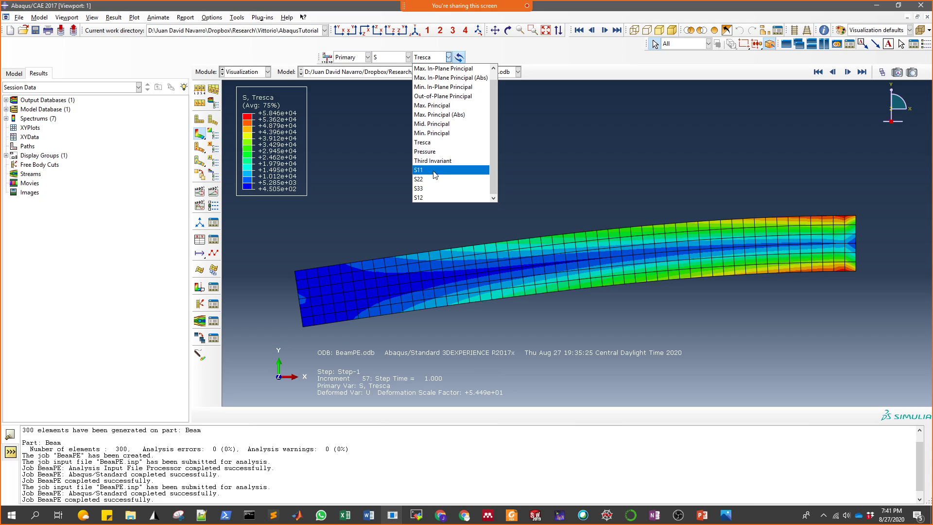
{"action": "left_click", "coordinate": [434, 171]}
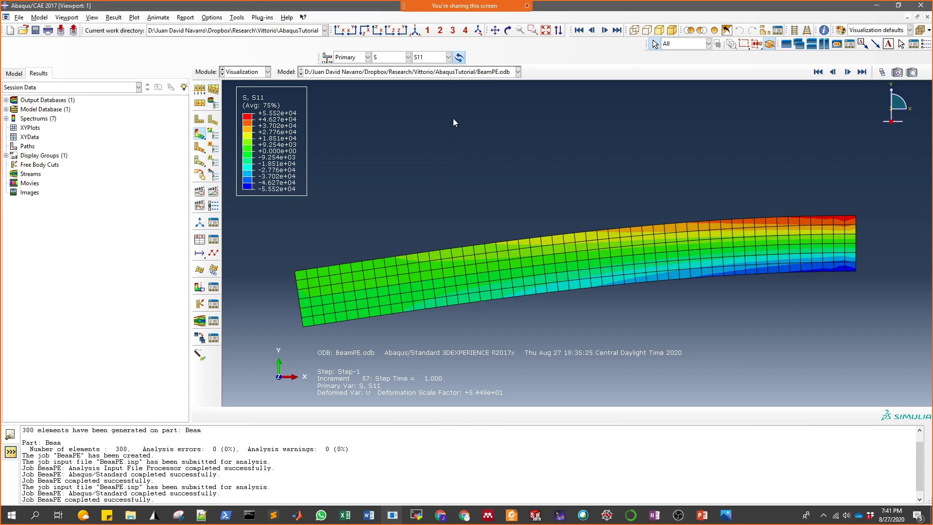
Contour the S22 stress component on the deformed beam, followed by the S33 component.
{"action": "left_click", "coordinate": [449, 59]}
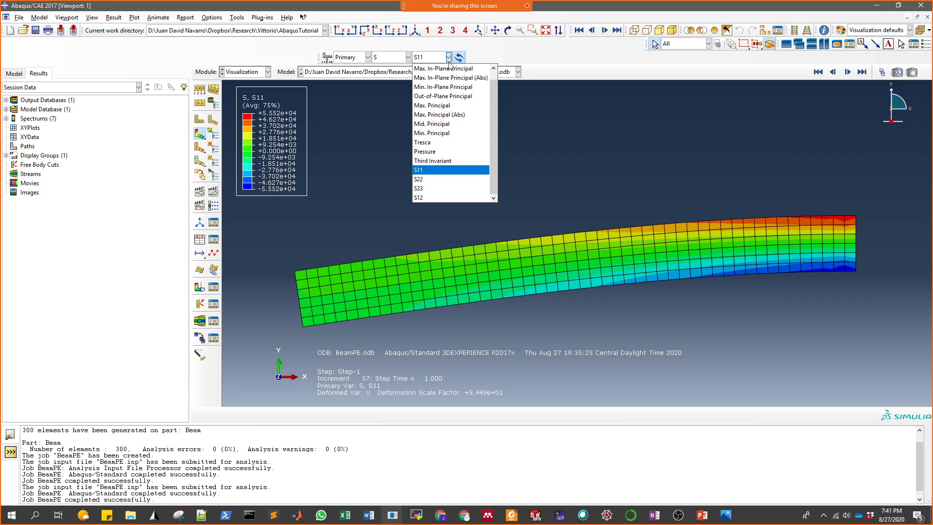
{"action": "left_click", "coordinate": [430, 180]}
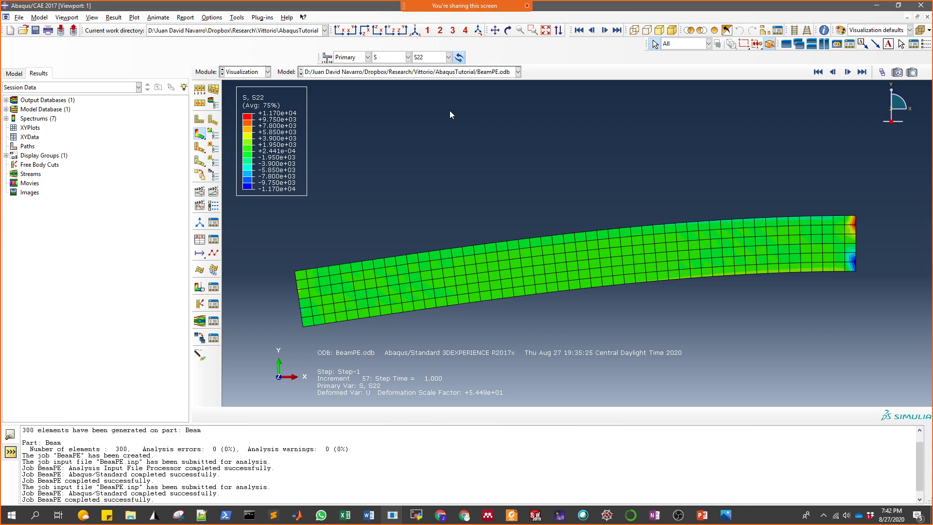
{"action": "left_click", "coordinate": [448, 57]}
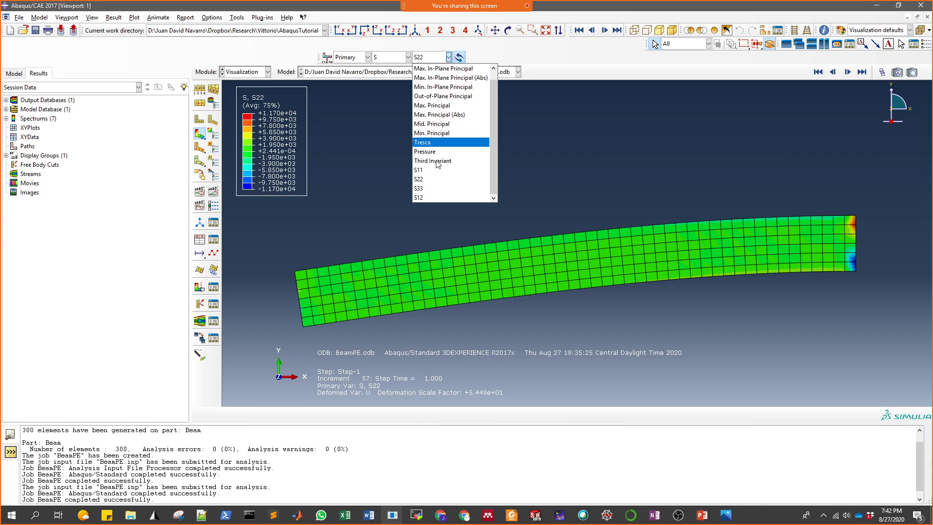
{"action": "left_click", "coordinate": [434, 188]}
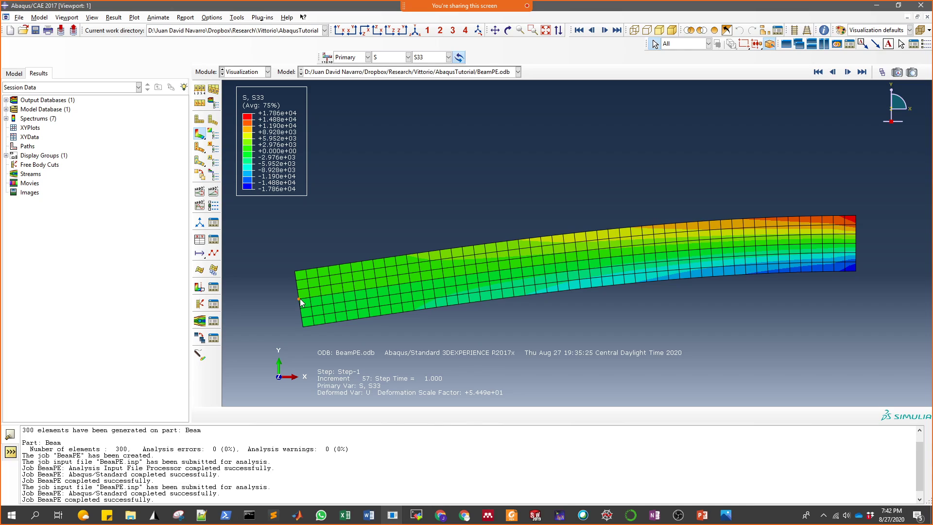
View contours of the strain component E11, followed by the concentrated force CF magnitude.
{"action": "left_click", "coordinate": [408, 56]}
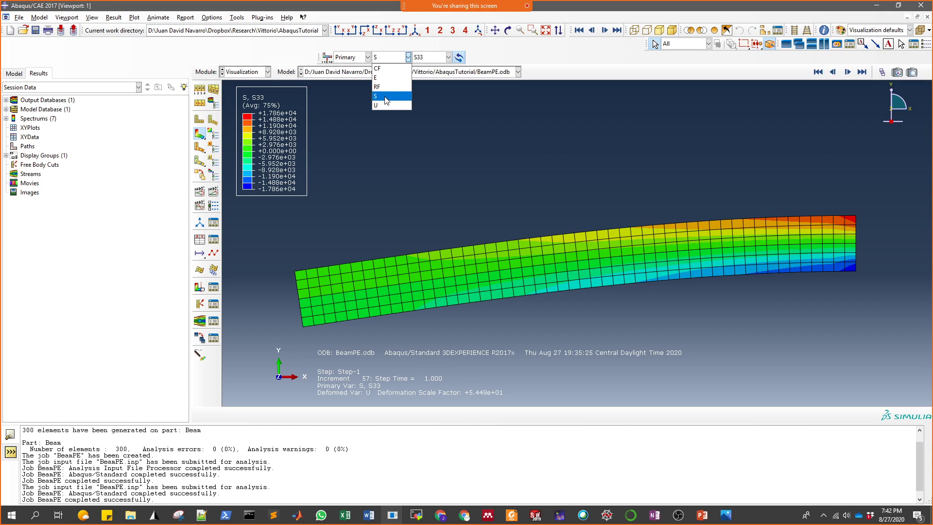
{"action": "left_click", "coordinate": [383, 78]}
{"action": "left_click", "coordinate": [416, 61]}
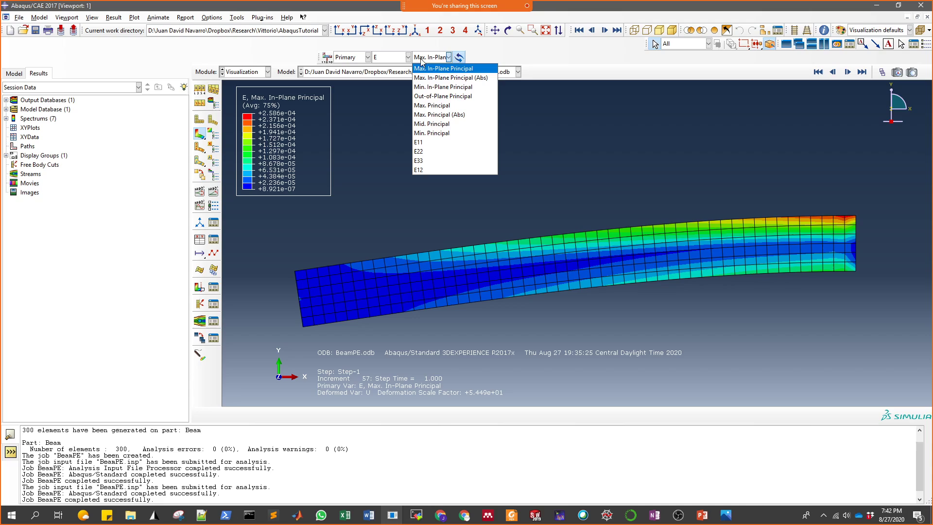
{"action": "left_click", "coordinate": [434, 152]}
{"action": "left_click", "coordinate": [394, 59]}
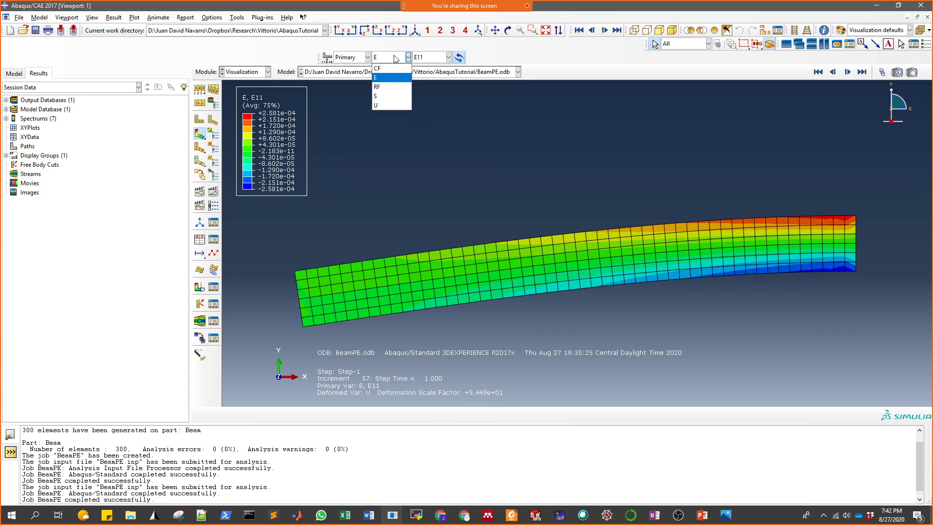
{"action": "left_click", "coordinate": [388, 69]}
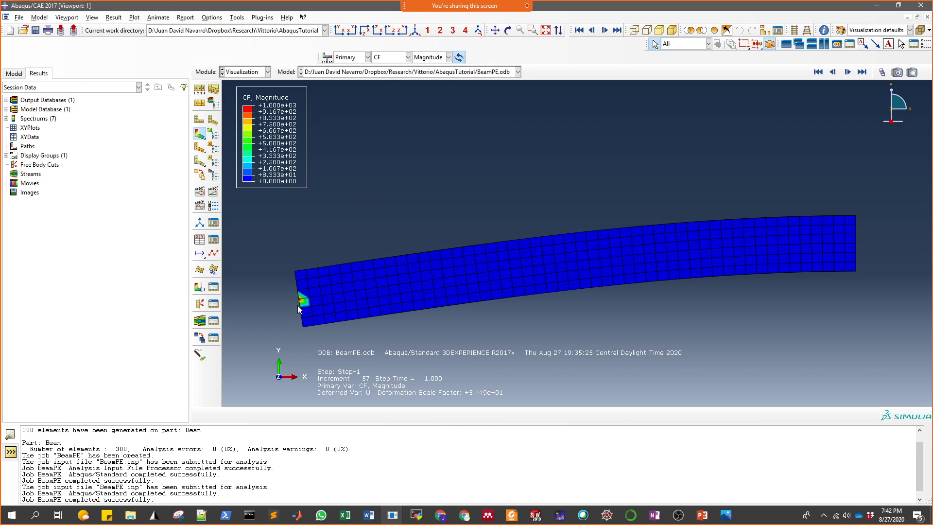
View the reaction force RF as magnitude, followed by its RF1 and RF2 components.
{"action": "left_click", "coordinate": [399, 59]}
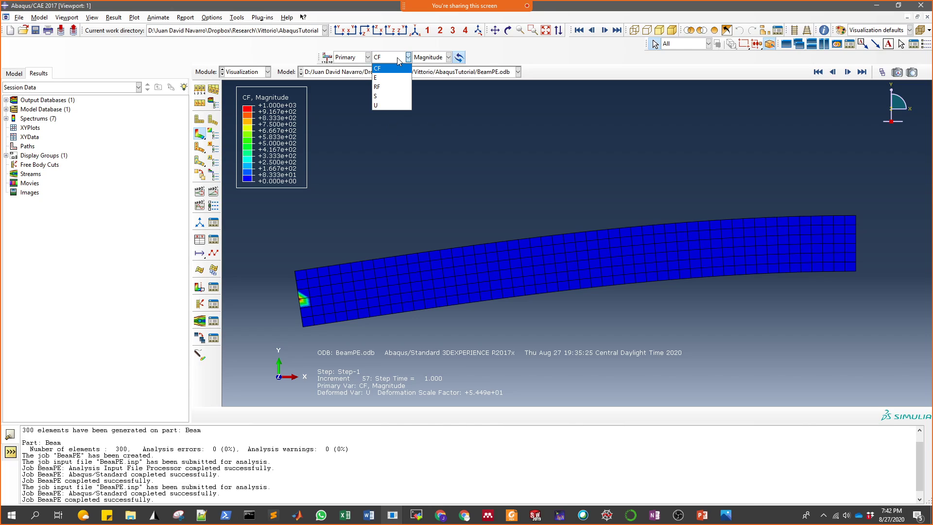
{"action": "left_click", "coordinate": [384, 87]}
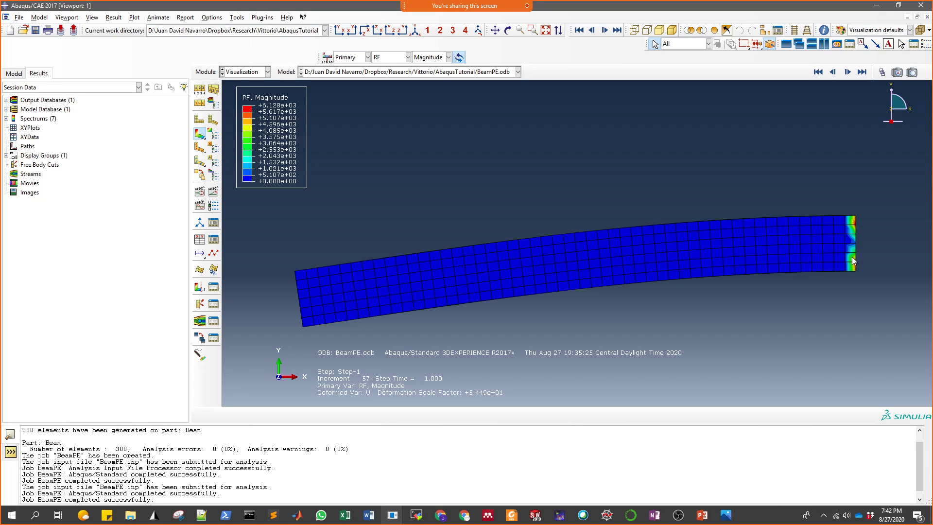
{"action": "left_click", "coordinate": [431, 57]}
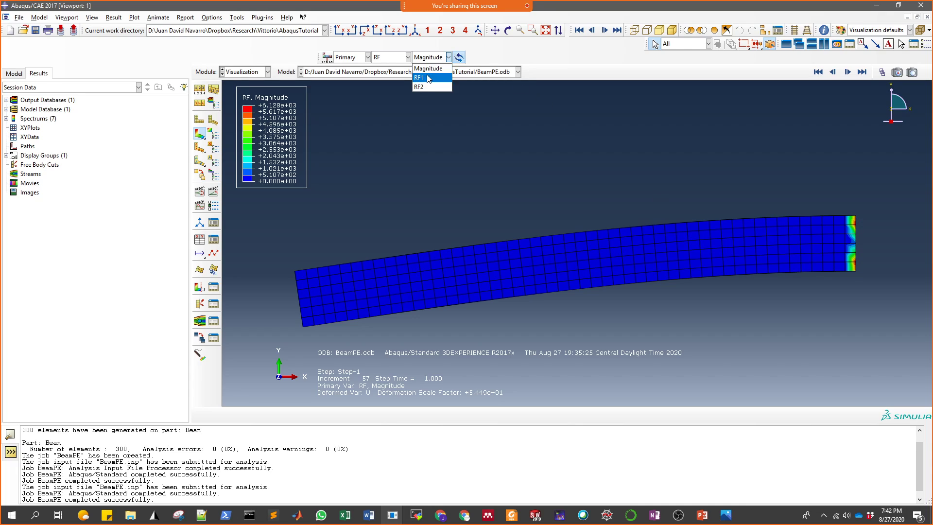
{"action": "left_click", "coordinate": [428, 74]}
{"action": "left_click", "coordinate": [432, 57]}
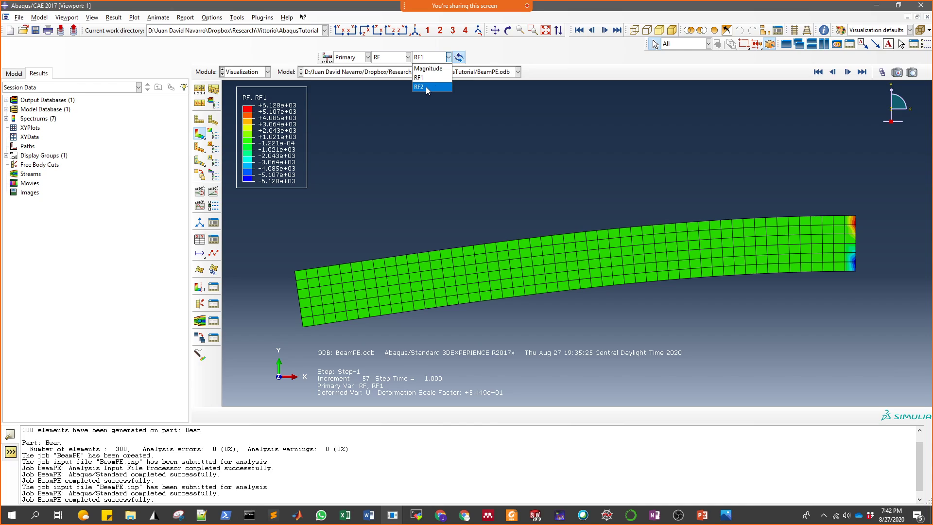
{"action": "left_click", "coordinate": [426, 85]}
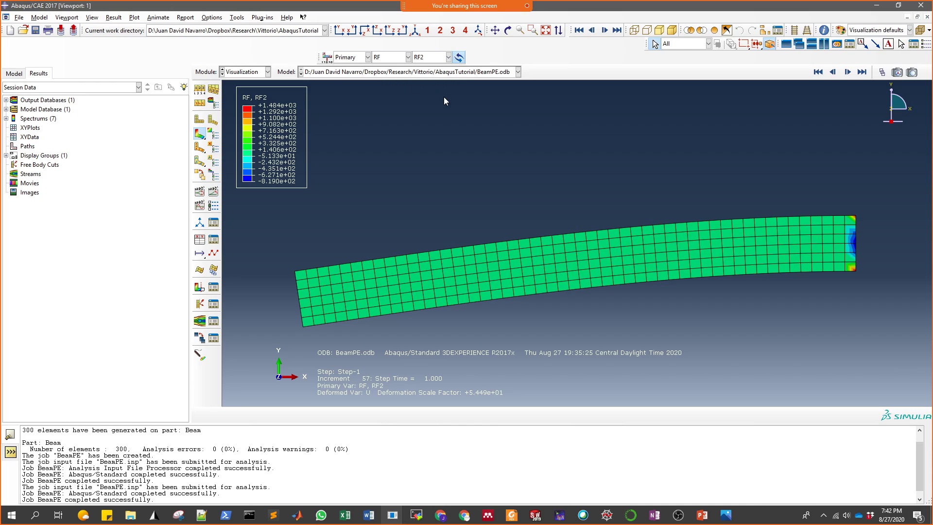
Switch the contoured output to displacement U and plot its vertical component U2.
{"action": "left_click", "coordinate": [405, 57]}
{"action": "left_click", "coordinate": [389, 103]}
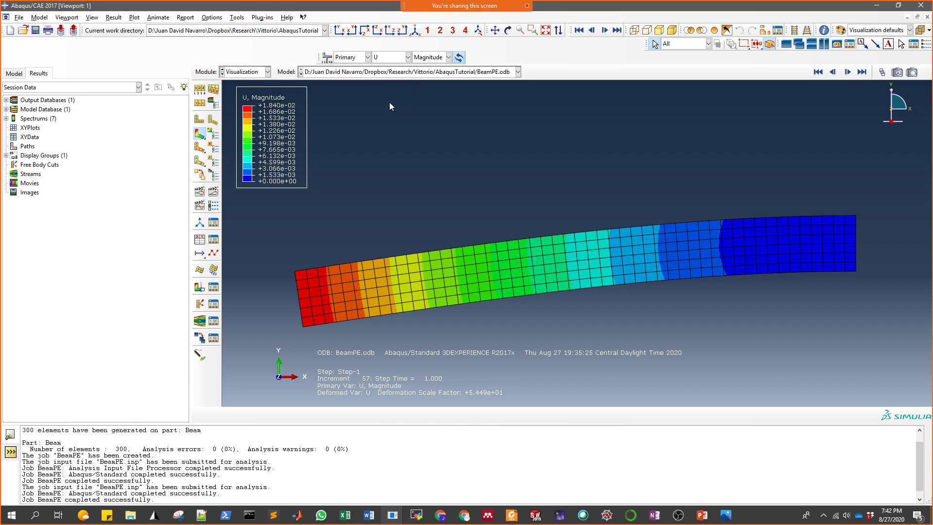
{"action": "left_click", "coordinate": [440, 58]}
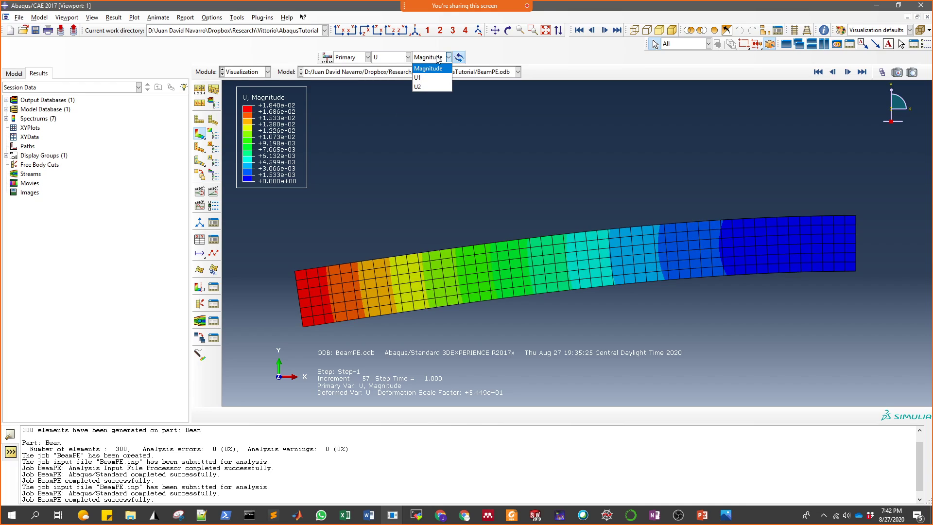
{"action": "left_click", "coordinate": [428, 86]}
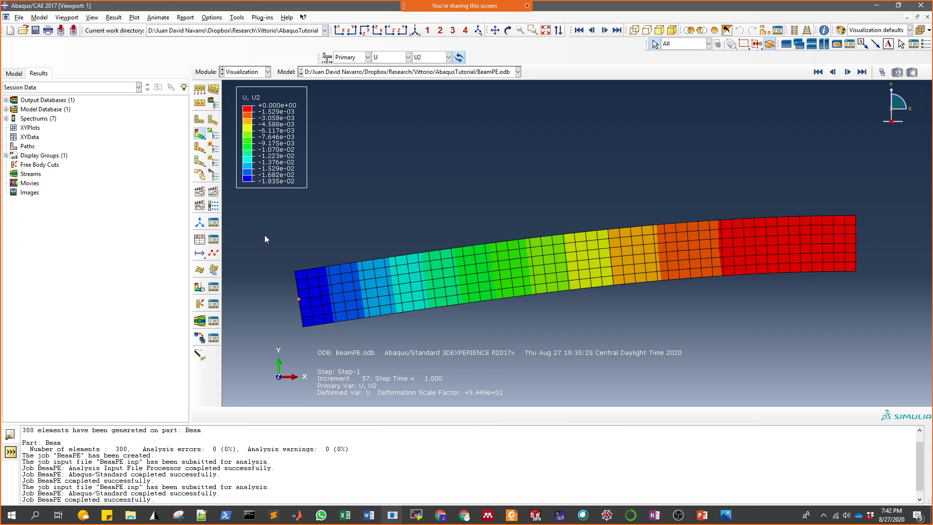
Start probing values in the results, set to probe nodes and report all displacement components.
{"action": "left_click", "coordinate": [204, 357]}
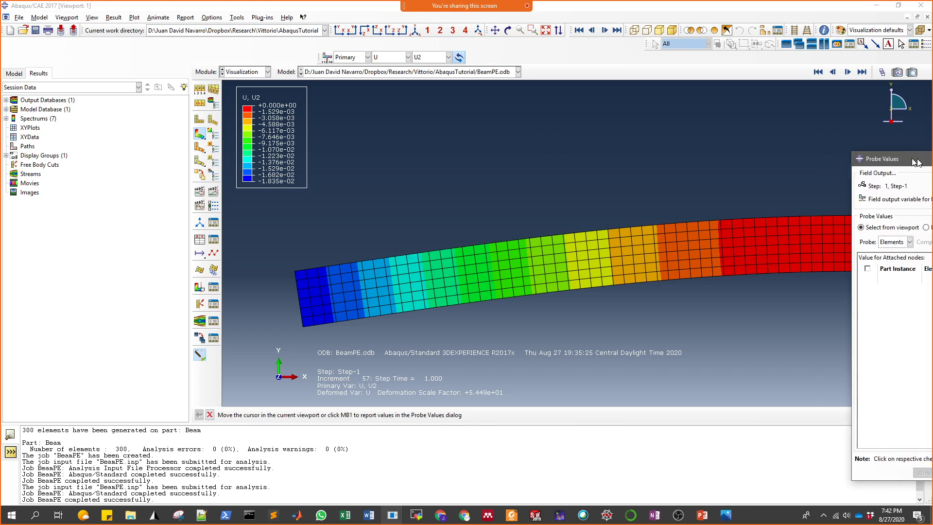
{"action": "left_click_drag", "start_coordinate": [912, 155], "coordinate": [346, 91]}
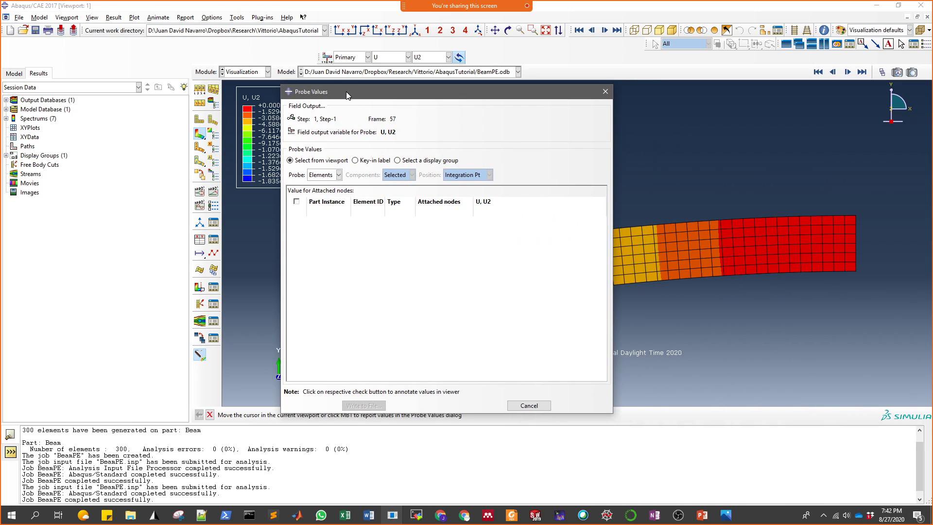
{"action": "left_click", "coordinate": [338, 174]}
{"action": "left_click", "coordinate": [317, 186]}
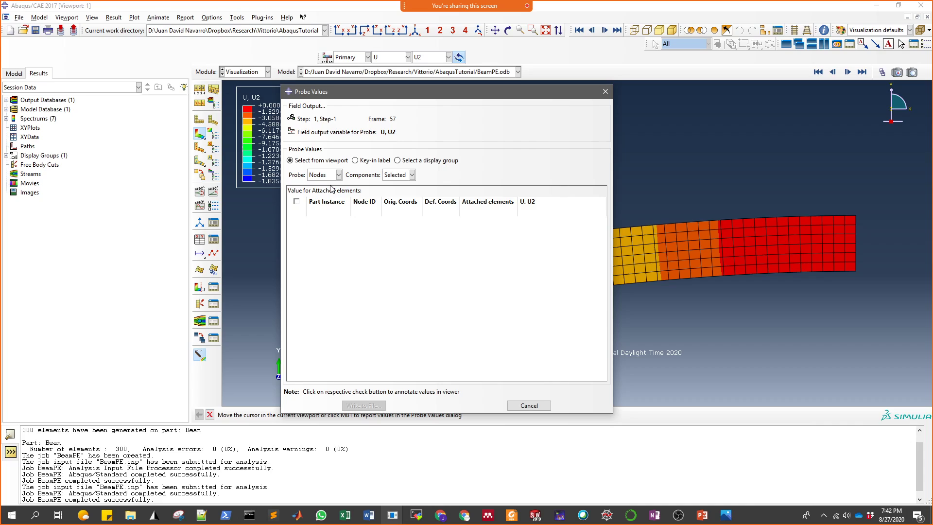
{"action": "left_click", "coordinate": [399, 176]}
{"action": "left_click", "coordinate": [403, 191]}
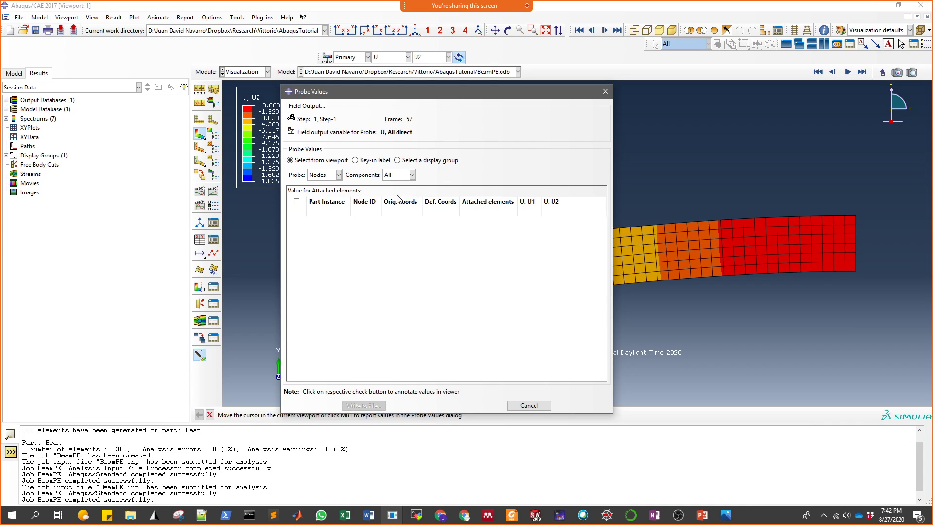
Fill the probe table with the nodes of the display group All and return to its first rows.
{"action": "left_click", "coordinate": [397, 161]}
{"action": "left_click", "coordinate": [518, 174]}
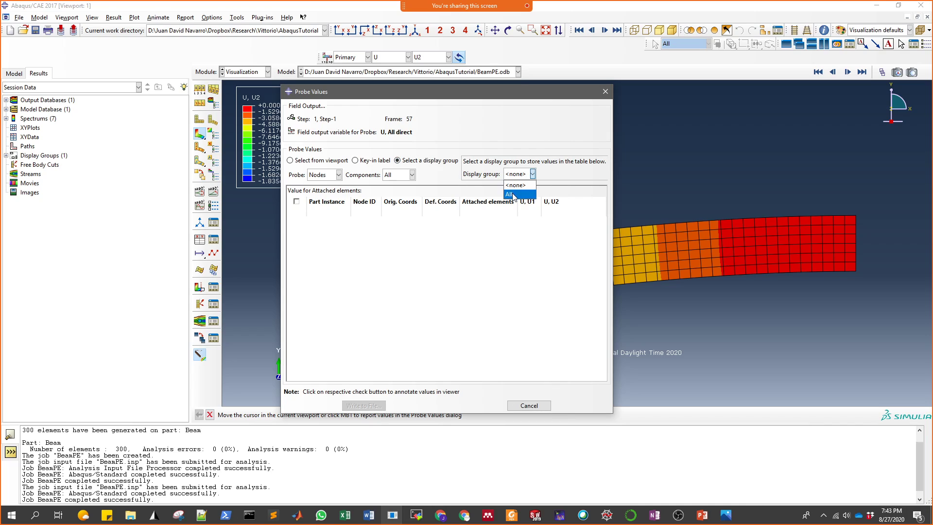
{"action": "left_click", "coordinate": [513, 191]}
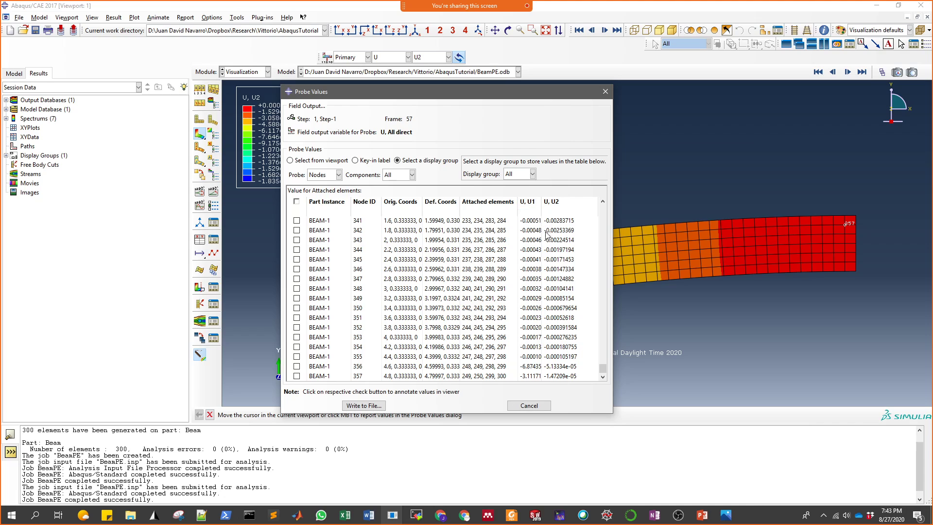
{"action": "left_click_drag", "start_coordinate": [603, 367], "coordinate": [602, 208]}
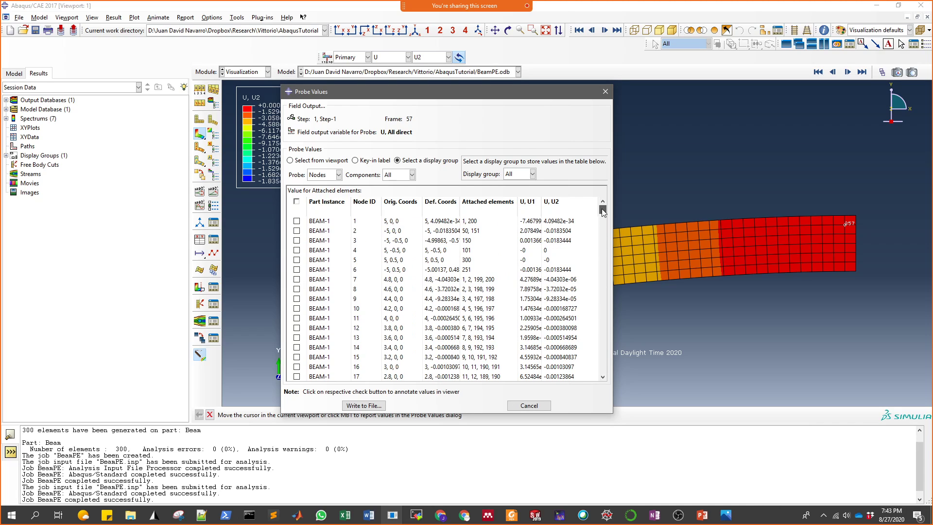
Write the probe values to results.txt without appending, with more significant digits, and close the probe while clearing its table.
{"action": "left_click", "coordinate": [375, 405]}
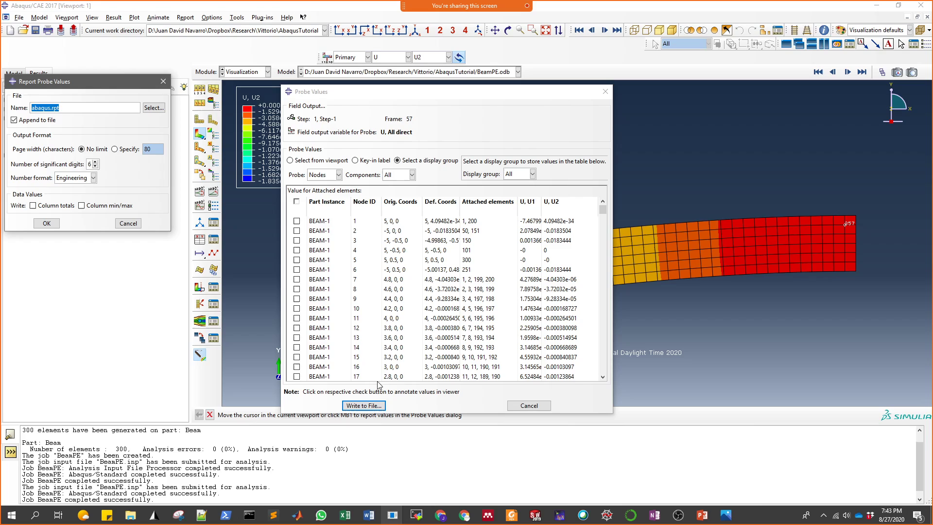
{"action": "left_click", "coordinate": [14, 120]}
{"action": "triple_click", "coordinate": [64, 108]}
{"action": "type", "text": "results.txt"}
{"action": "left_click", "coordinate": [95, 162]}
{"action": "left_click", "coordinate": [52, 226]}
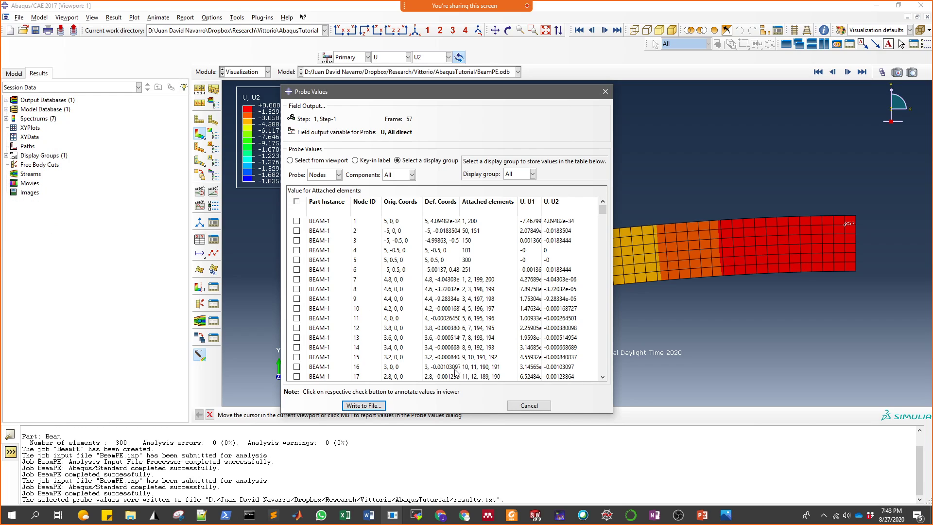
{"action": "left_click", "coordinate": [525, 411]}
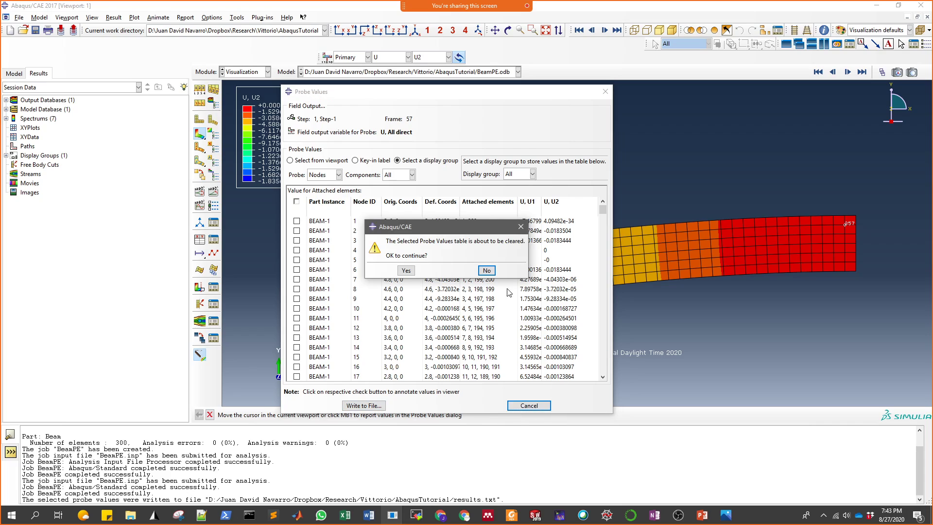
{"action": "left_click", "coordinate": [411, 272]}
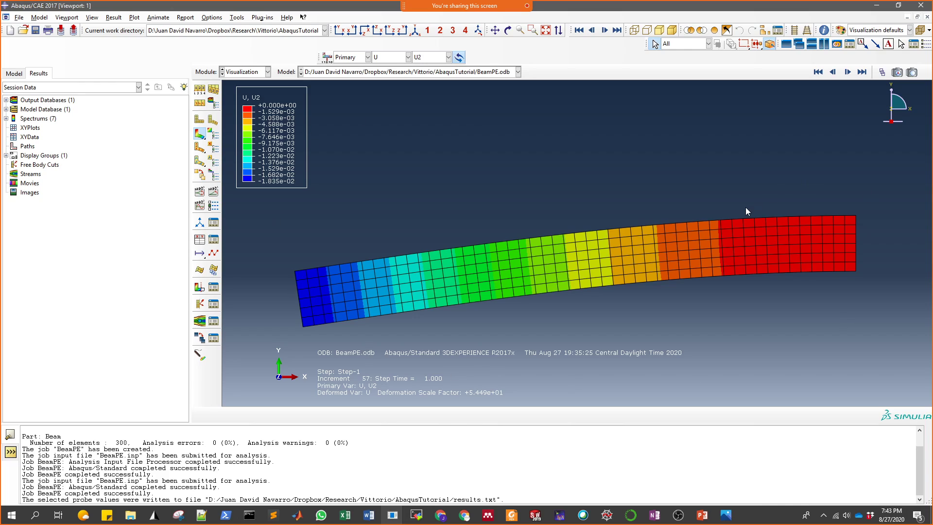
Set up printing of the viewport to a file in PNG format.
{"action": "left_click", "coordinate": [19, 17]}
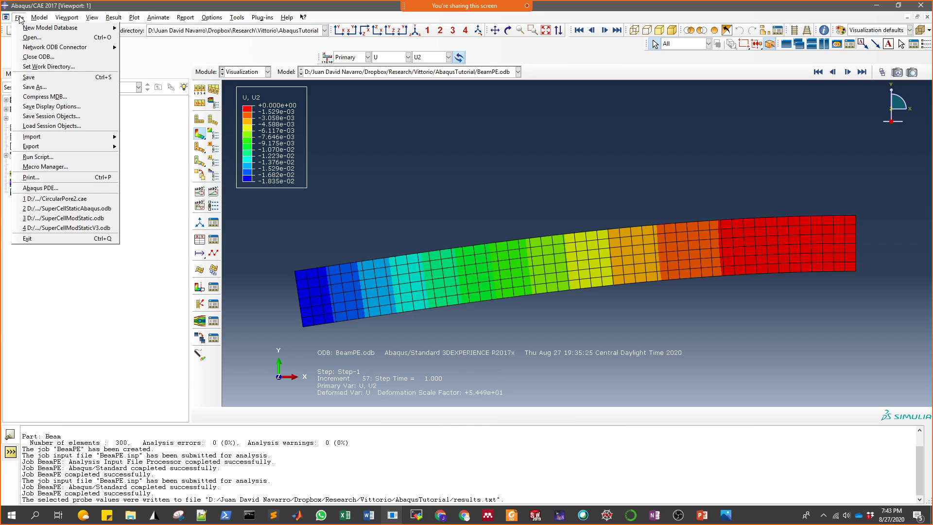
{"action": "left_click", "coordinate": [36, 177]}
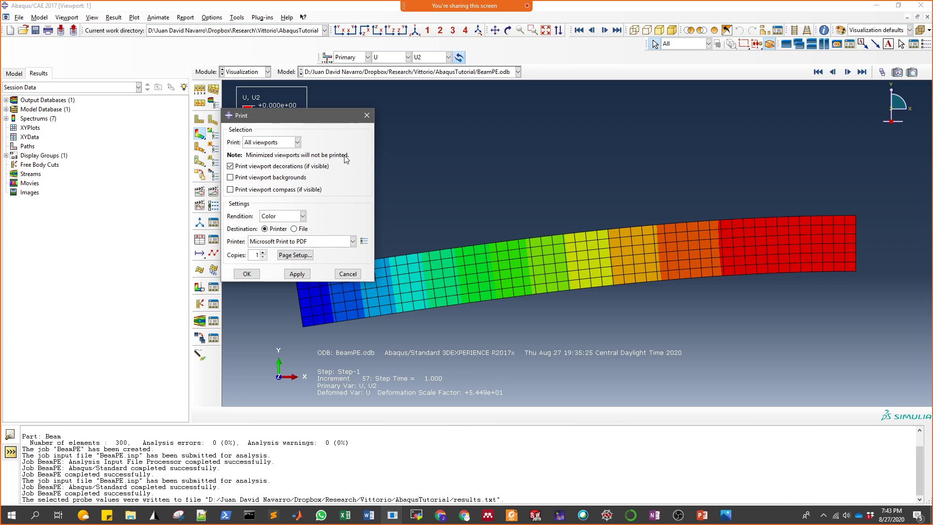
{"action": "left_click", "coordinate": [295, 228]}
{"action": "left_click", "coordinate": [275, 255]}
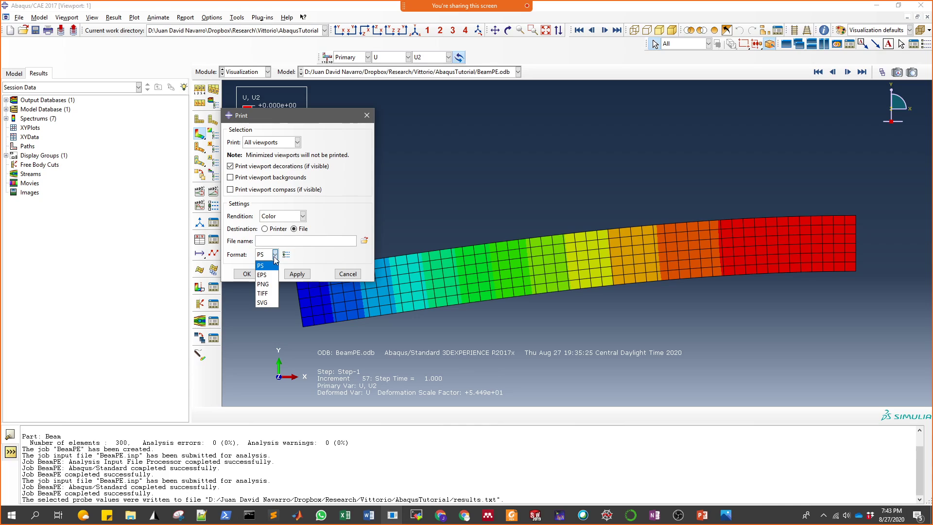
{"action": "left_click", "coordinate": [263, 284]}
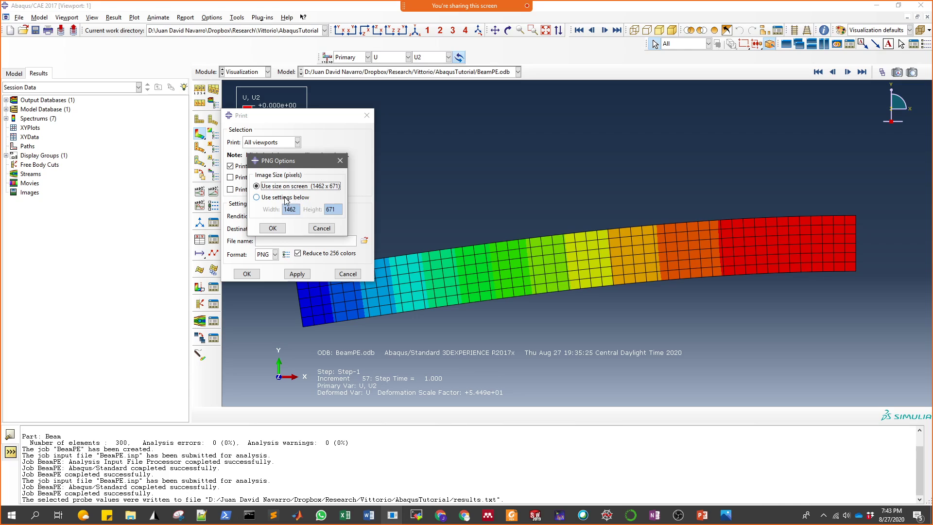
Give the PNG image a custom size with a width of 3000 pixels.
{"action": "left_click", "coordinate": [288, 198]}
{"action": "double_click", "coordinate": [291, 209]}
{"action": "type", "text": "3000"}
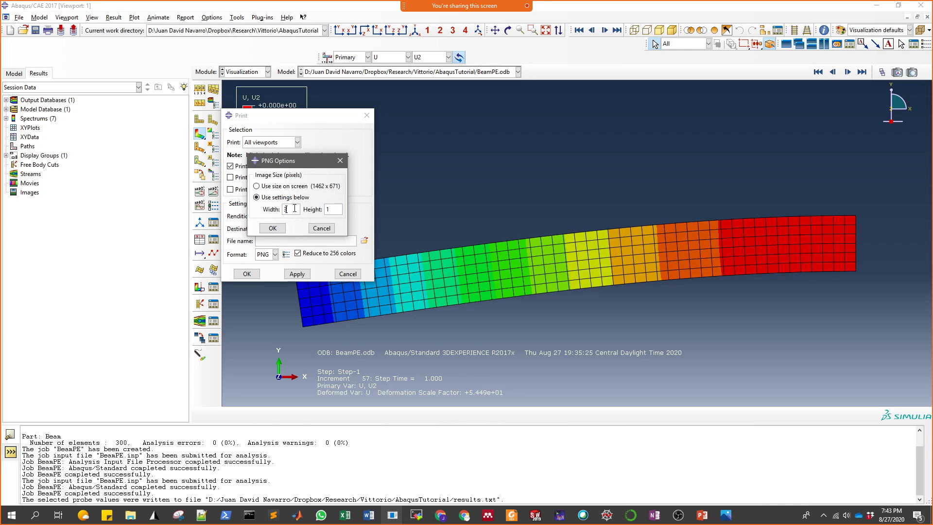
{"action": "left_click", "coordinate": [273, 228]}
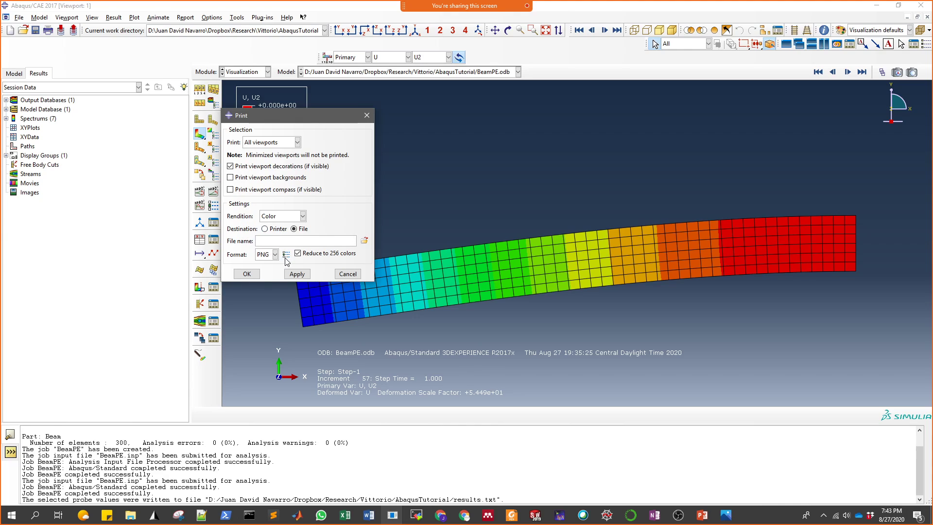
Print all viewports to a PNG file named Results1 in the AbaqusTutorial folder.
{"action": "left_click", "coordinate": [364, 241]}
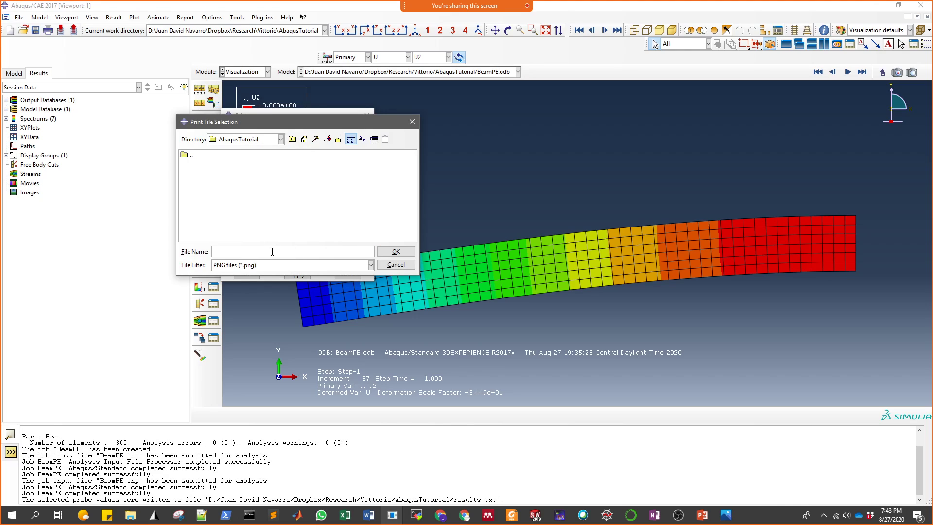
{"action": "type", "text": "Results"}
{"action": "left_click", "coordinate": [392, 251]}
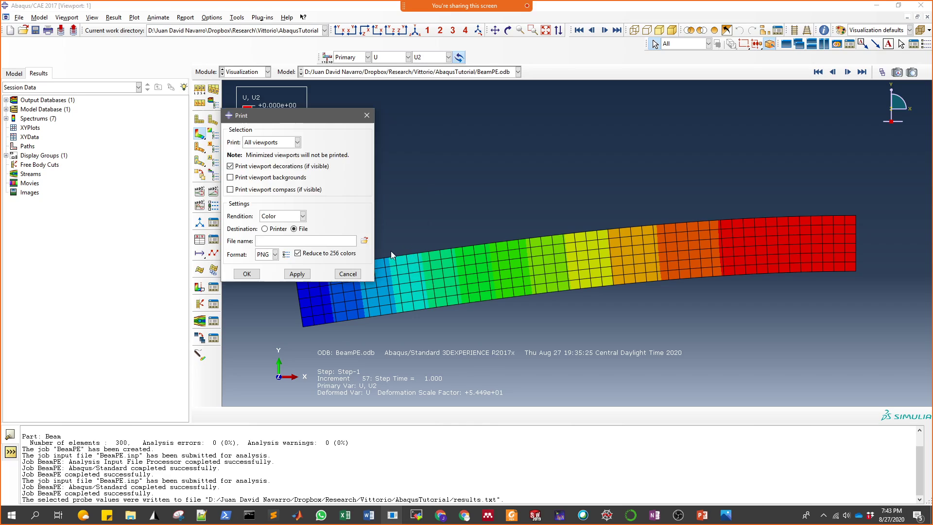
{"action": "left_click", "coordinate": [253, 274]}
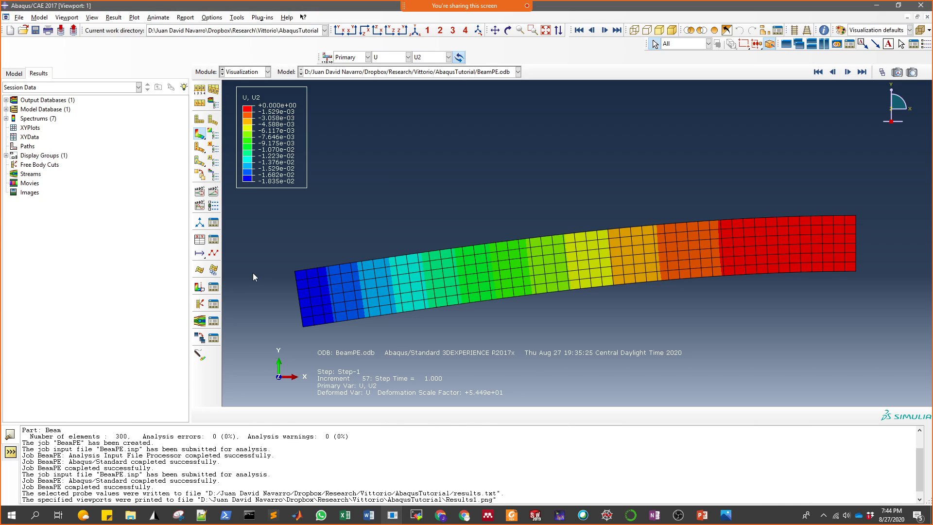
Switch to File Explorer, inspect Results1.png in Photos at full window size, and return to the AbaqusTutorial folder.
{"action": "key", "text": "alt+Tab"}
{"action": "key", "text": "alt+Tab"}
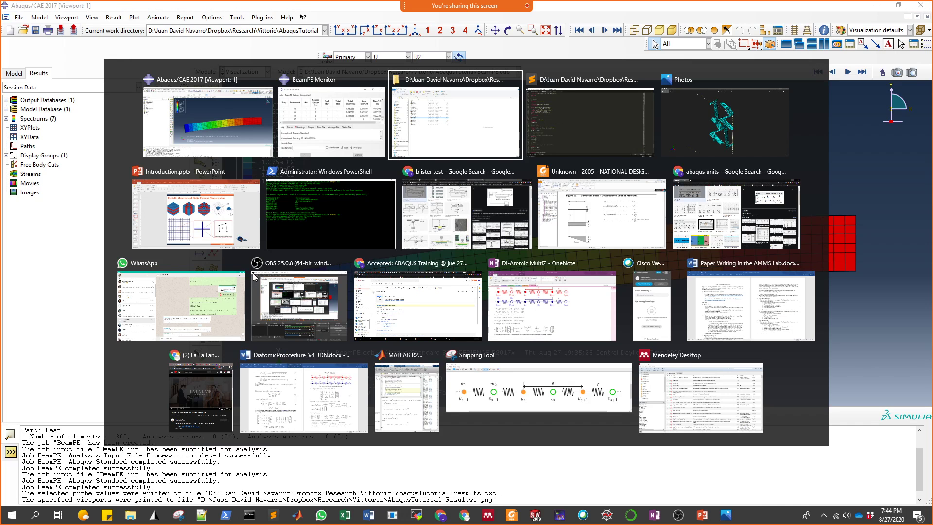
{"action": "double_click", "coordinate": [169, 289]}
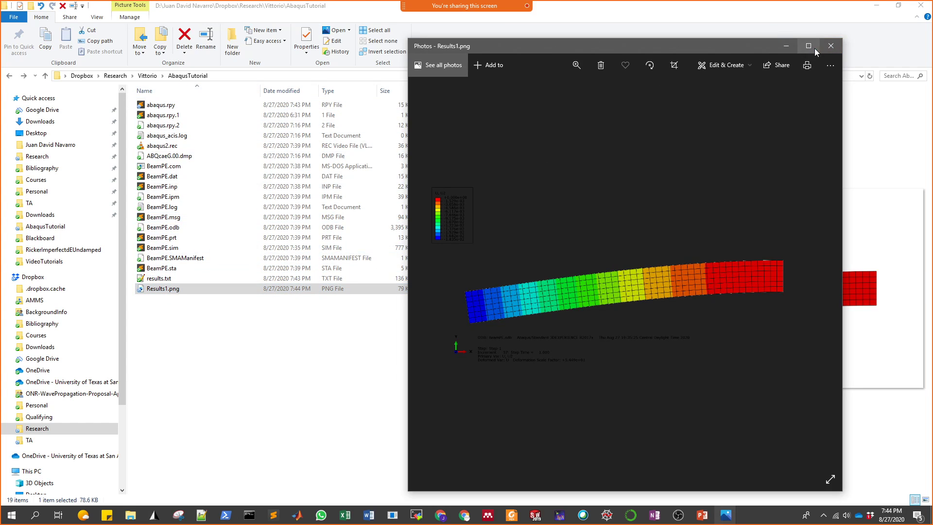
{"action": "left_click", "coordinate": [813, 47]}
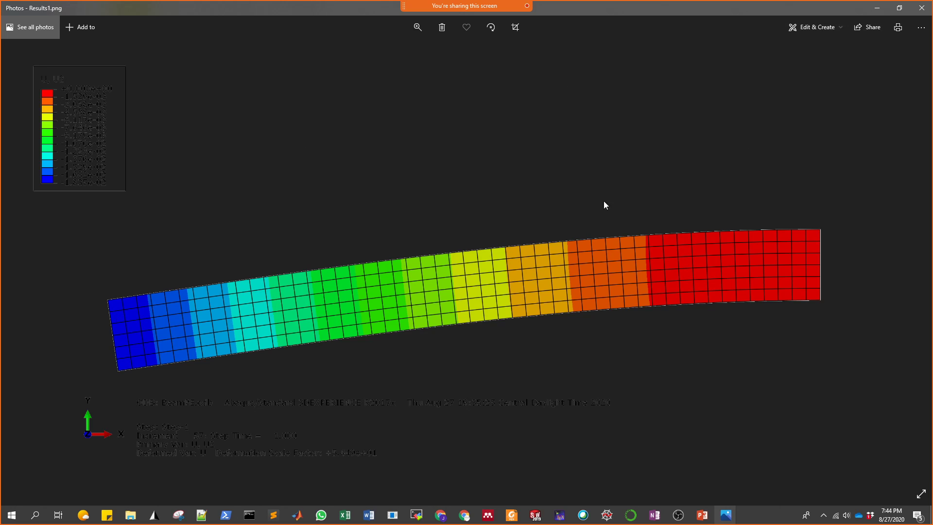
{"action": "left_click", "coordinate": [877, 7]}
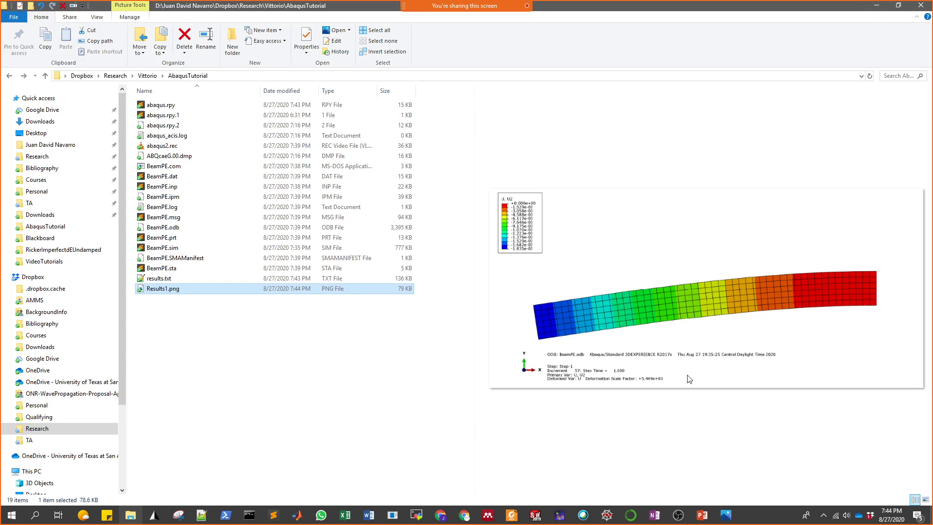
{"action": "left_click", "coordinate": [269, 430]}
Switch back to Abaqus/CAE and animate the time history of the U2 contour plot.
{"action": "key", "text": "alt+Tab"}
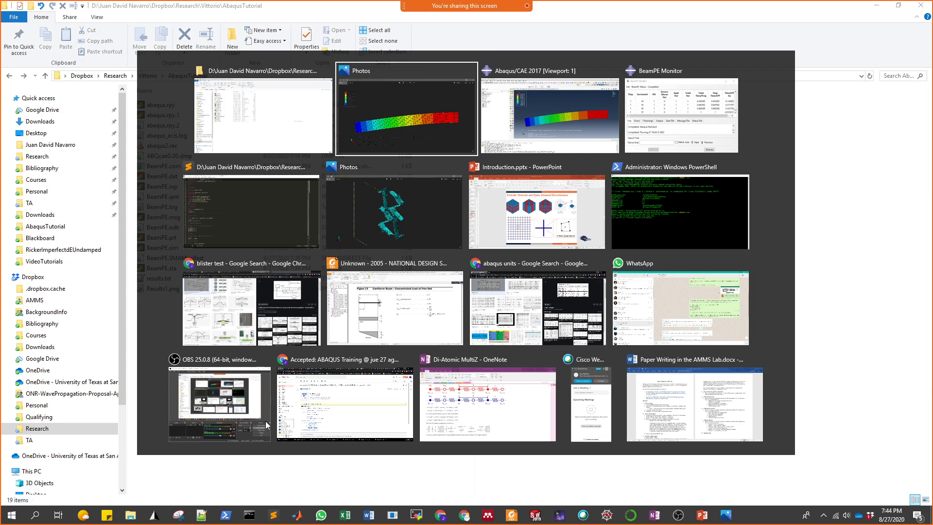
{"action": "key", "text": "alt+Tab"}
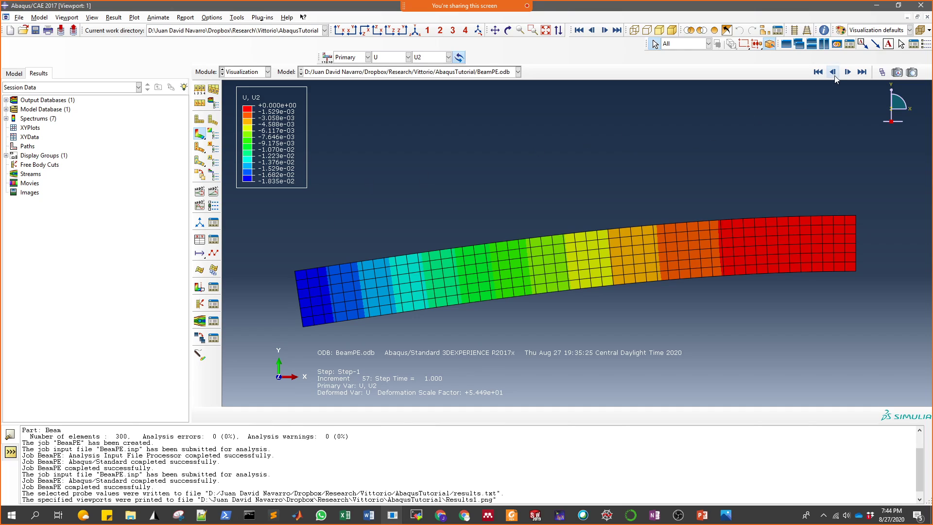
{"action": "left_click", "coordinate": [214, 193]}
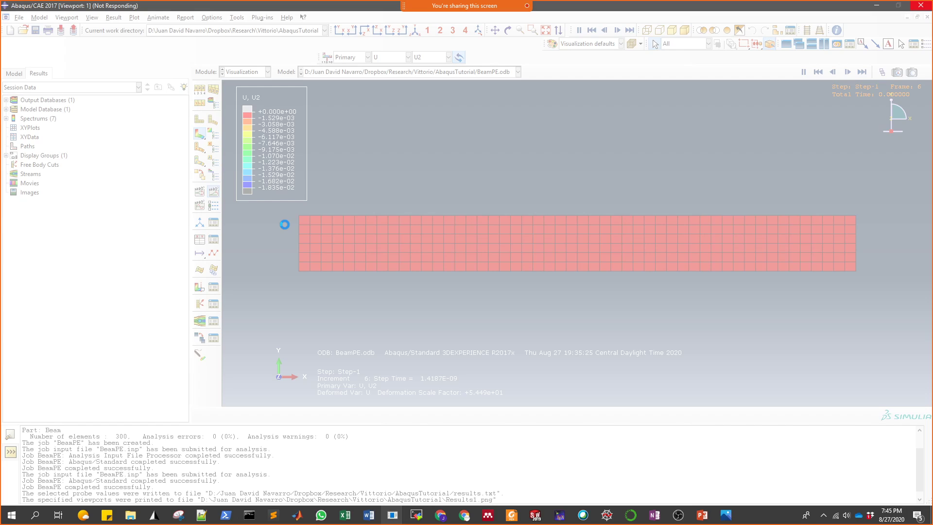
Switch to the open presentation in PowerPoint.
{"action": "left_click", "coordinate": [702, 516]}
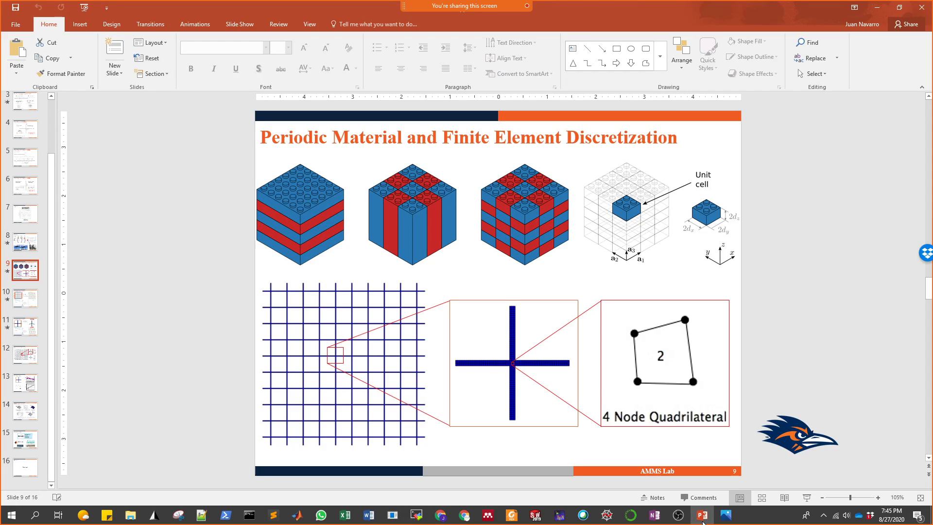
{"action": "left_click", "coordinate": [702, 518]}
{"action": "left_click", "coordinate": [702, 518]}
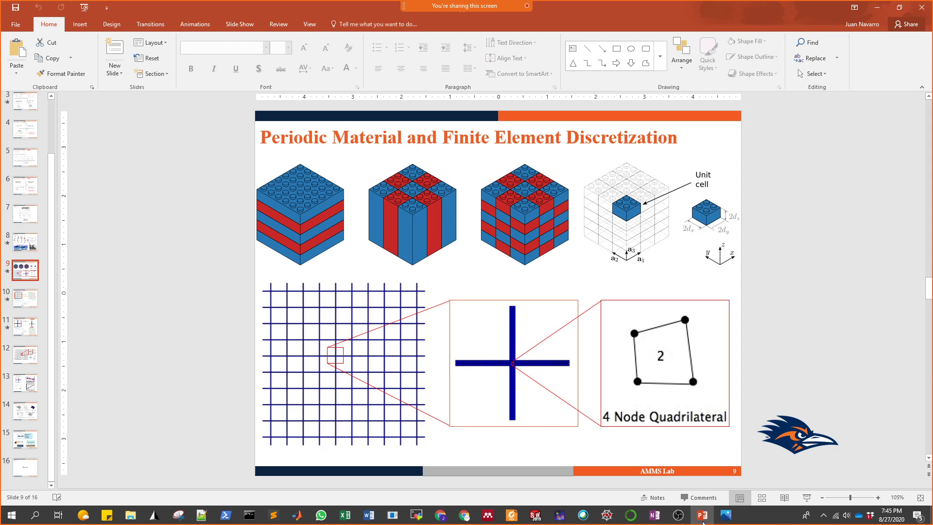
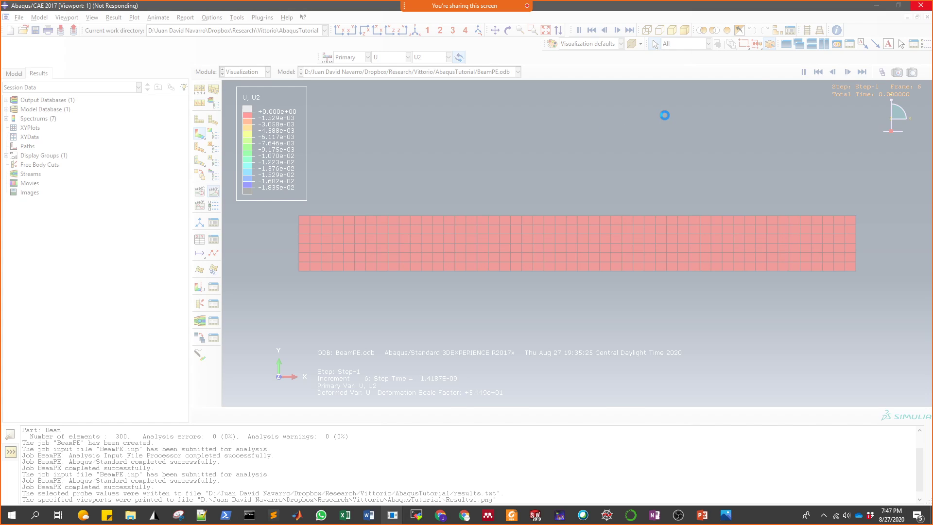
Switch to BeamPE.inp in Sublime Text and examine its assembly, material, step, boundary condition, load and output sections, especially the concentrated load value.
{"action": "key", "text": "alt+Tab"}
{"action": "key", "text": "alt+Tab"}
{"action": "left_click", "coordinate": [560, 191]}
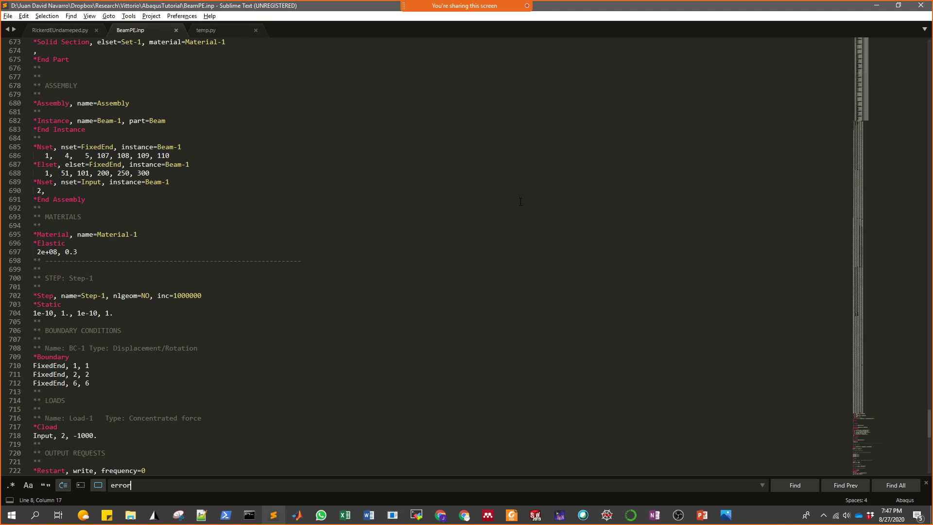
{"action": "scroll", "coordinate": [146, 238], "scroll_direction": "up", "scroll_amount": 11}
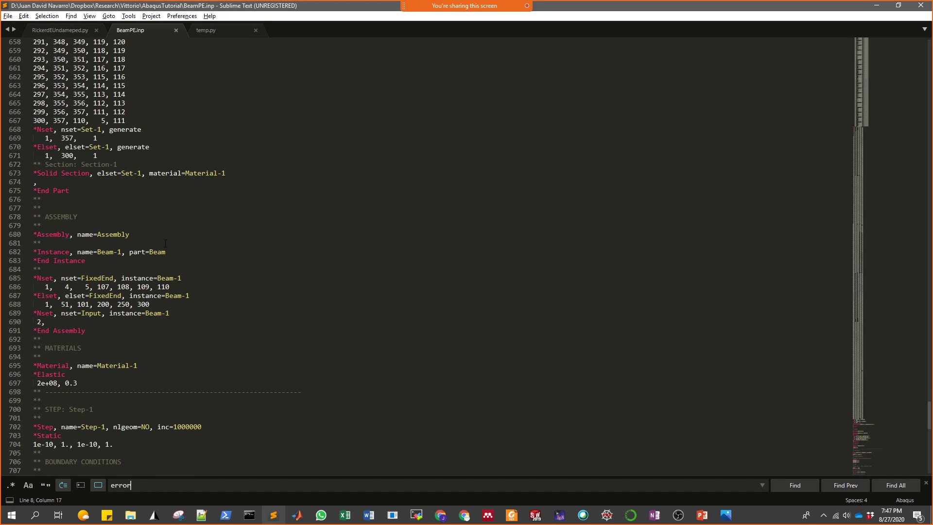
{"action": "scroll", "coordinate": [165, 243], "scroll_direction": "down", "scroll_amount": 20}
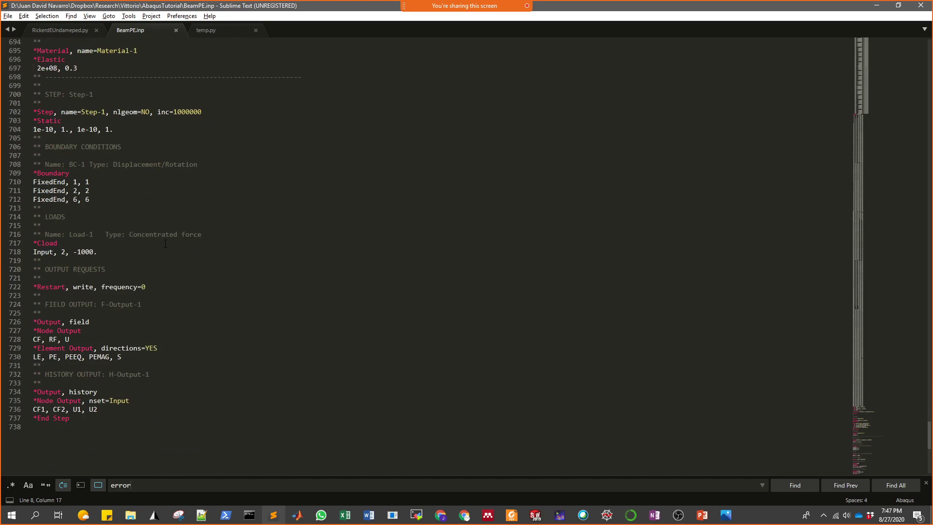
{"action": "scroll", "coordinate": [166, 242], "scroll_direction": "up", "scroll_amount": 5}
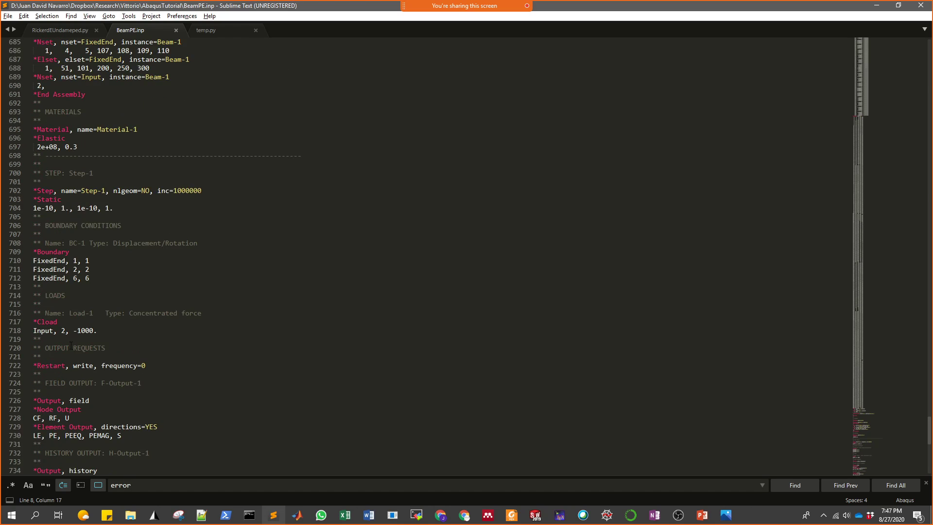
{"action": "left_click_drag", "start_coordinate": [74, 330], "coordinate": [94, 330]}
{"action": "left_click", "coordinate": [80, 333]}
Switch to PowerShell and write the command abaqus j=BeamPE at the prompt without running it.
{"action": "left_click", "coordinate": [229, 512]}
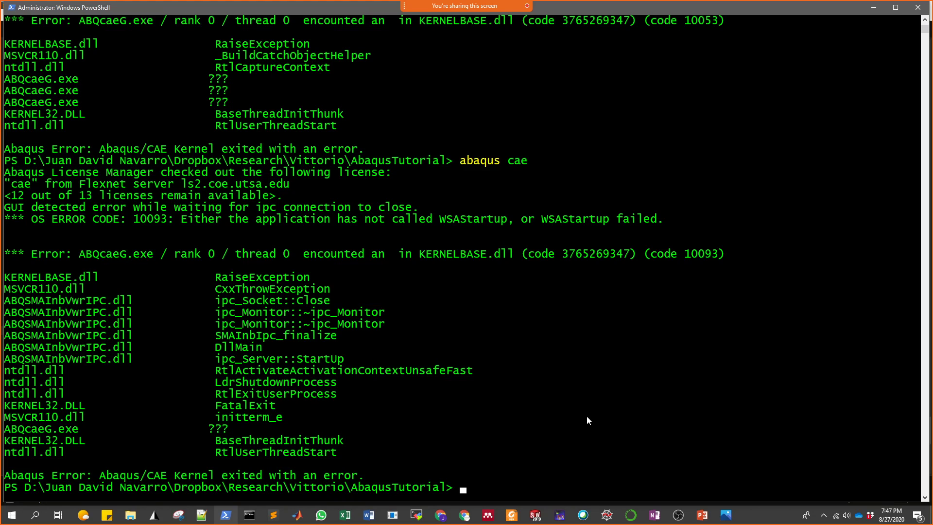
{"action": "type", "text": "abaque"}
{"action": "key", "text": "BackSpace"}
{"action": "type", "text": "s jo"}
{"action": "key", "text": "BackSpace"}
{"action": "type", "text": "="}
{"action": "key", "text": "alt+Tab"}
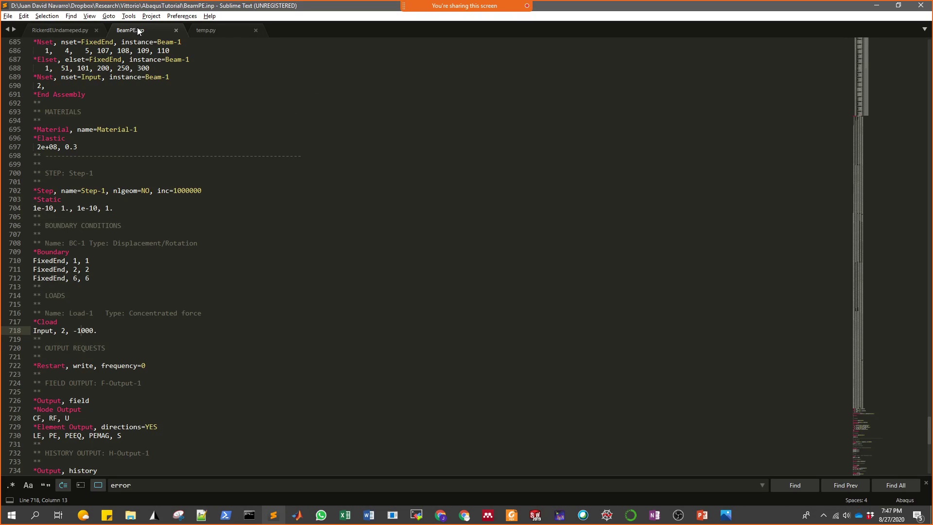
{"action": "key", "text": "alt+Tab"}
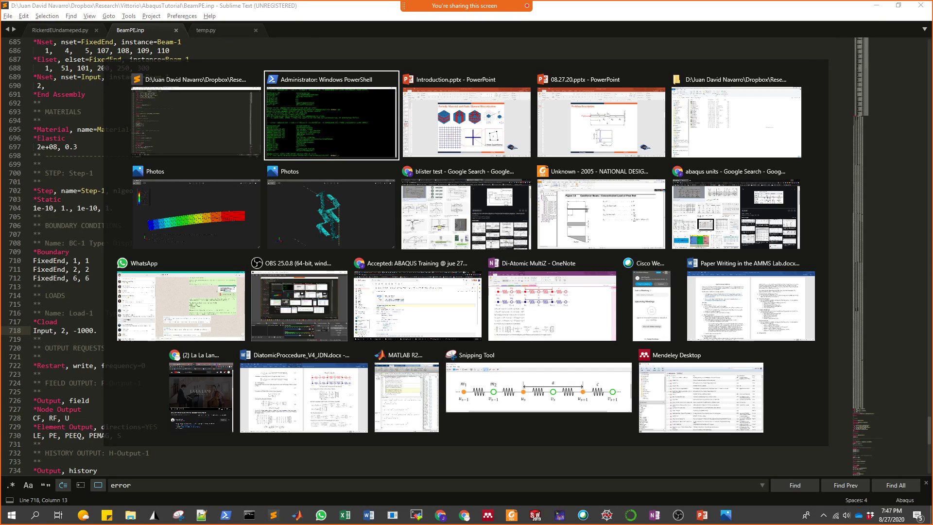
{"action": "type", "text": "Be"}
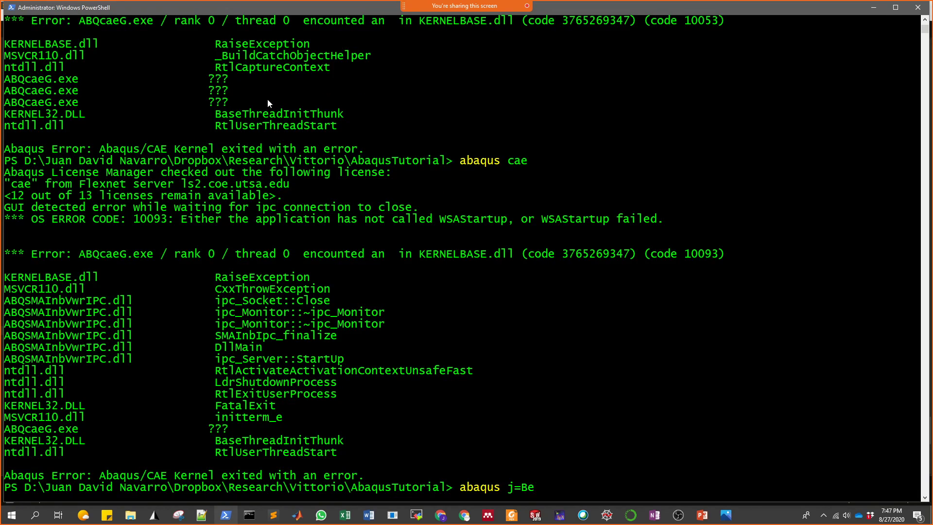
{"action": "type", "text": "amPE"}
Switch to MobaXterm, connect to the second saved Shamu cluster session, and locate truss_ZFEM.inp in the Bloch/Dispersion folder.
{"action": "left_click", "coordinate": [415, 519]}
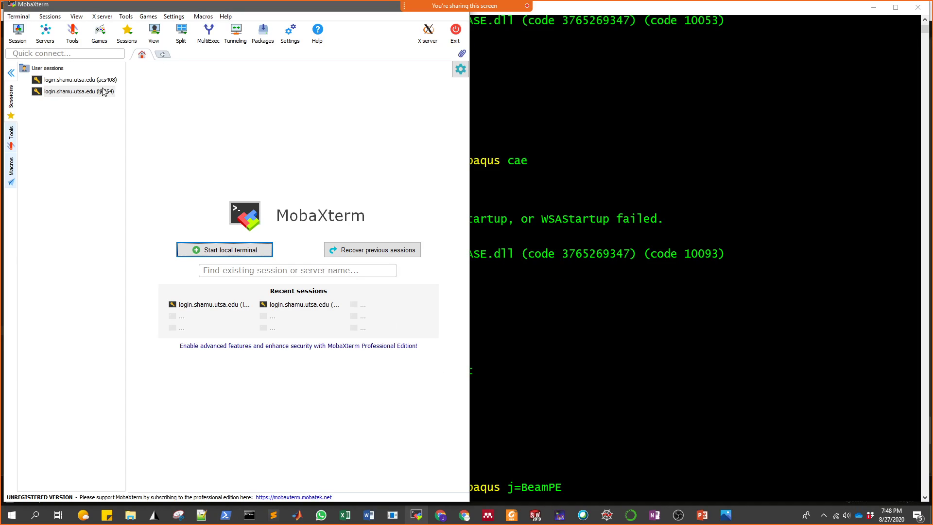
{"action": "left_click", "coordinate": [94, 92]}
{"action": "double_click", "coordinate": [94, 92]}
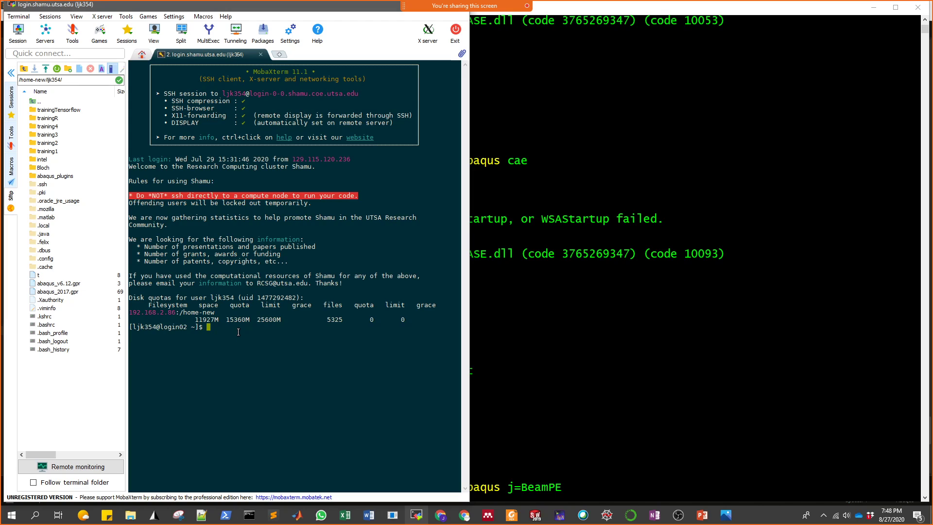
{"action": "double_click", "coordinate": [43, 168]}
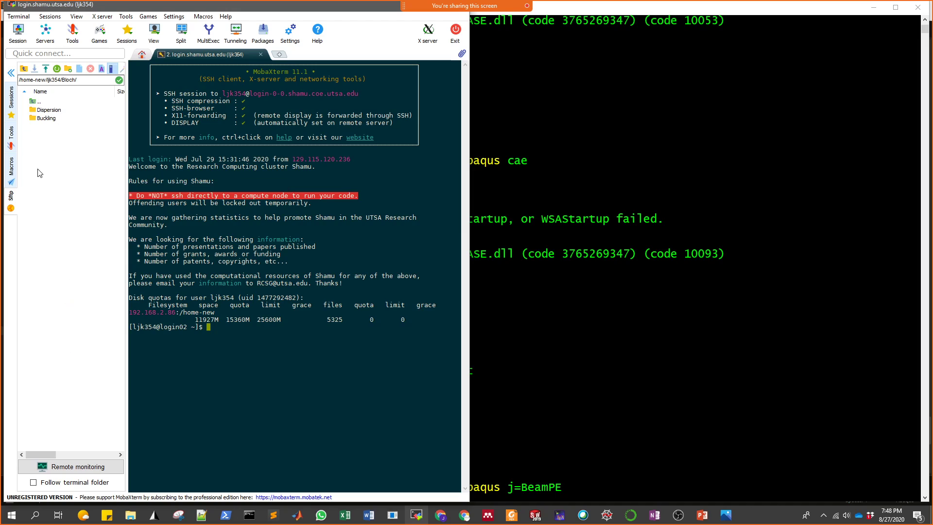
{"action": "double_click", "coordinate": [49, 110]}
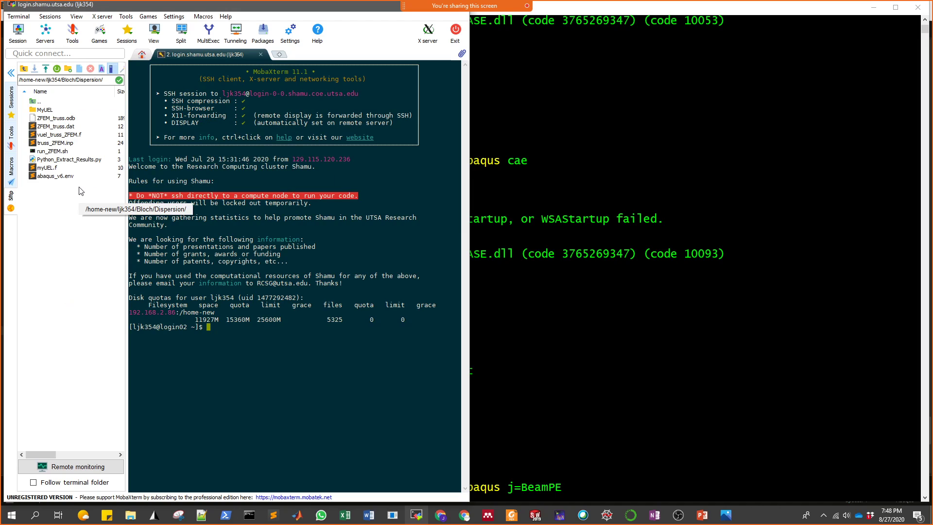
{"action": "left_click", "coordinate": [71, 144]}
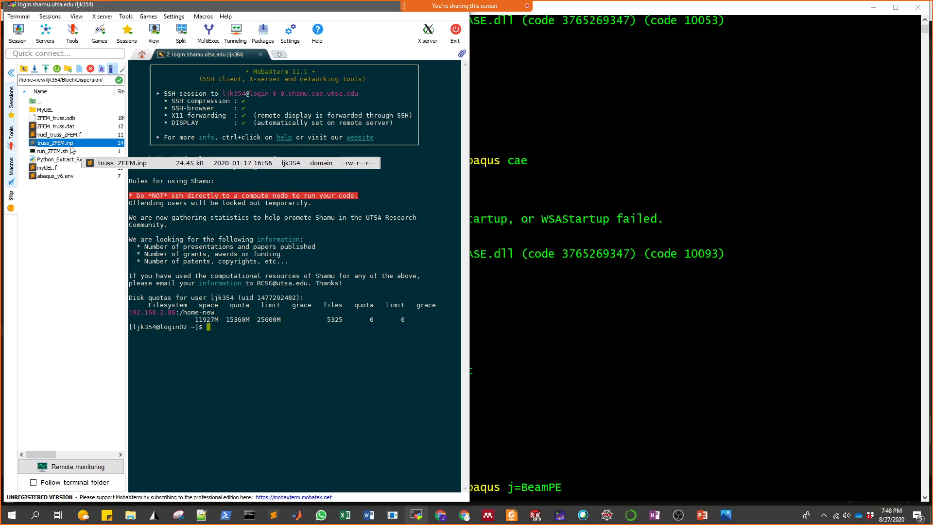
{"action": "left_click", "coordinate": [230, 332]}
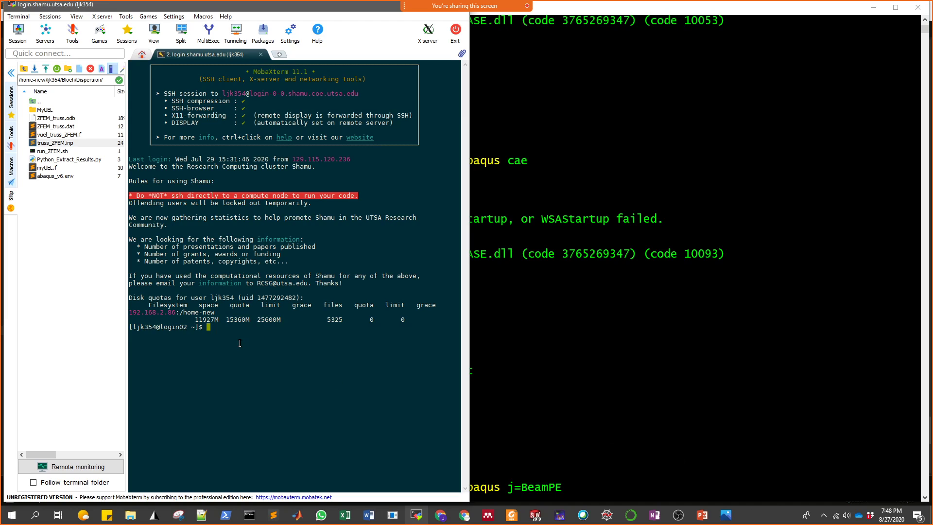
{"action": "type", "text": "abaqus j="}
{"action": "key", "text": "BackSpace"}
{"action": "key", "text": "BackSpace"}
{"action": "key", "text": "BackSpace"}
{"action": "key", "text": "BackSpace"}
{"action": "key", "text": "BackSpace"}
{"action": "key", "text": "BackSpace"}
{"action": "key", "text": "BackSpace"}
{"action": "key", "text": "BackSpace"}
{"action": "key", "text": "BackSpace"}
Switch back to PowerShell and add the options double and cpus=64 to the BeamPE job command without running it.
{"action": "left_click", "coordinate": [651, 455]}
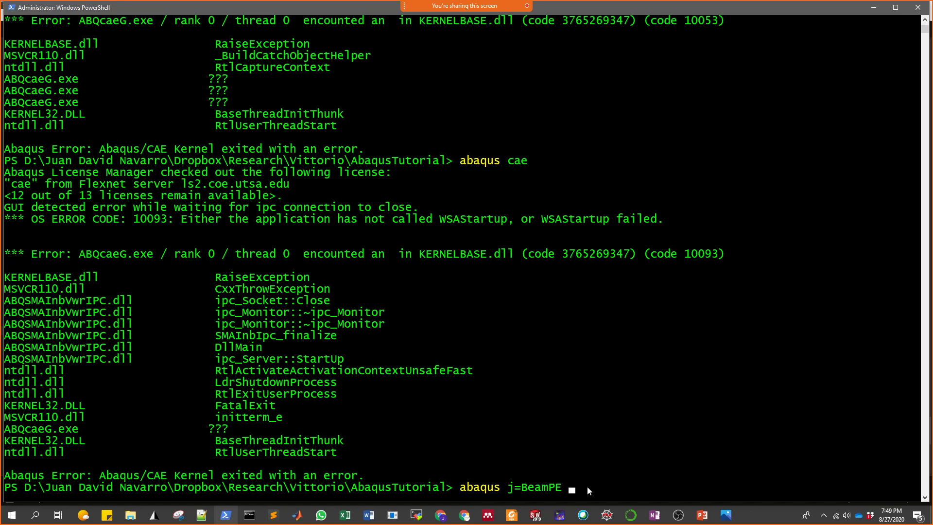
{"action": "type", "text": "double"}
{"action": "type", "text": "cpus="}
{"action": "type", "text": "2"}
{"action": "key", "text": "BackSpace"}
{"action": "type", "text": "64"}
Clear the drafted job command from the prompt and start Abaqus/CAE with the command abaqus cae.
{"action": "key", "text": "BackSpace"}
{"action": "key", "text": "BackSpace"}
{"action": "key", "text": "BackSpace"}
{"action": "key", "text": "BackSpace"}
{"action": "key", "text": "BackSpace"}
{"action": "key", "text": "BackSpace"}
{"action": "key", "text": "BackSpace"}
{"action": "key", "text": "BackSpace"}
{"action": "key", "text": "BackSpace"}
{"action": "key", "text": "BackSpace"}
{"action": "key", "text": "BackSpace"}
{"action": "key", "text": "BackSpace"}
{"action": "key", "text": "BackSpace"}
{"action": "key", "text": "BackSpace"}
{"action": "key", "text": "BackSpace"}
{"action": "key", "text": "BackSpace"}
{"action": "key", "text": "BackSpace"}
{"action": "key", "text": "BackSpace"}
{"action": "key", "text": "BackSpace"}
{"action": "key", "text": "BackSpace"}
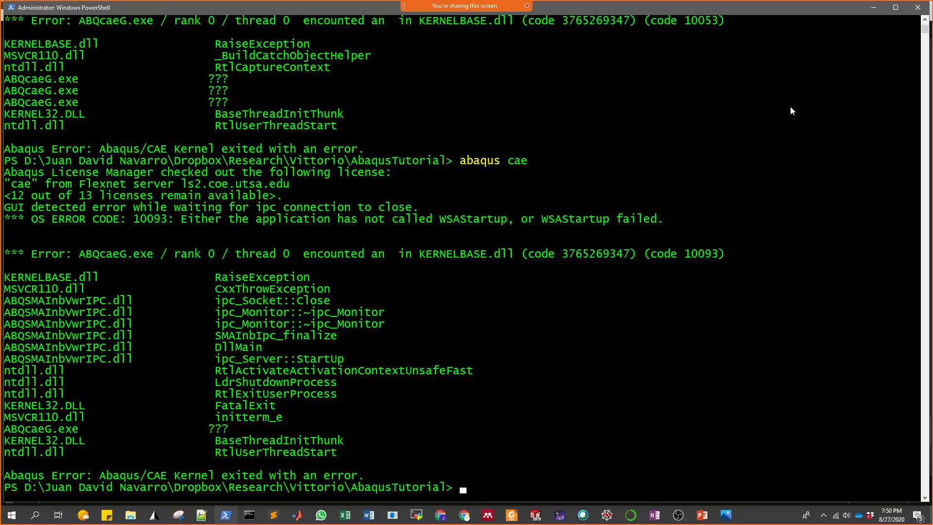
{"action": "type", "text": "abaqus c"}
{"action": "type", "text": "ae"}
{"action": "key", "text": "Return"}
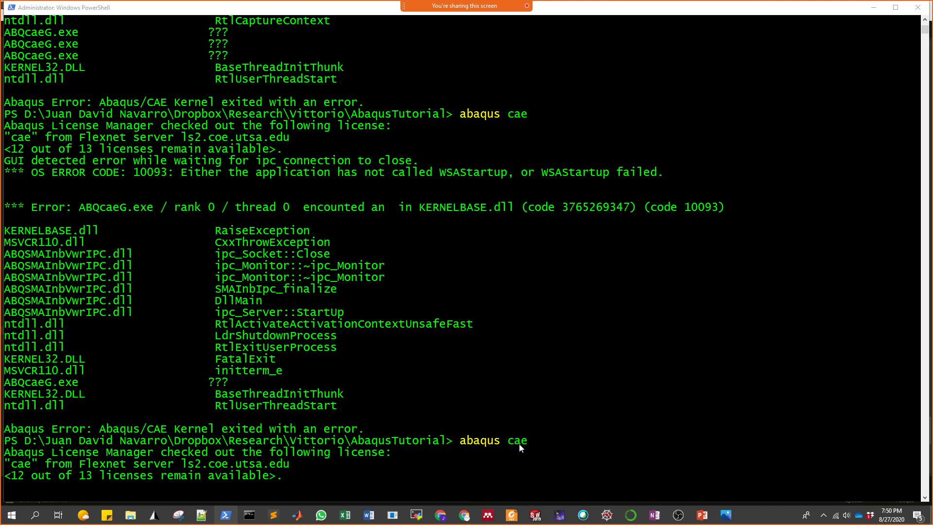
Minimize the PowerShell window and close MobaXterm together with its open SSH session.
{"action": "left_click", "coordinate": [873, 8]}
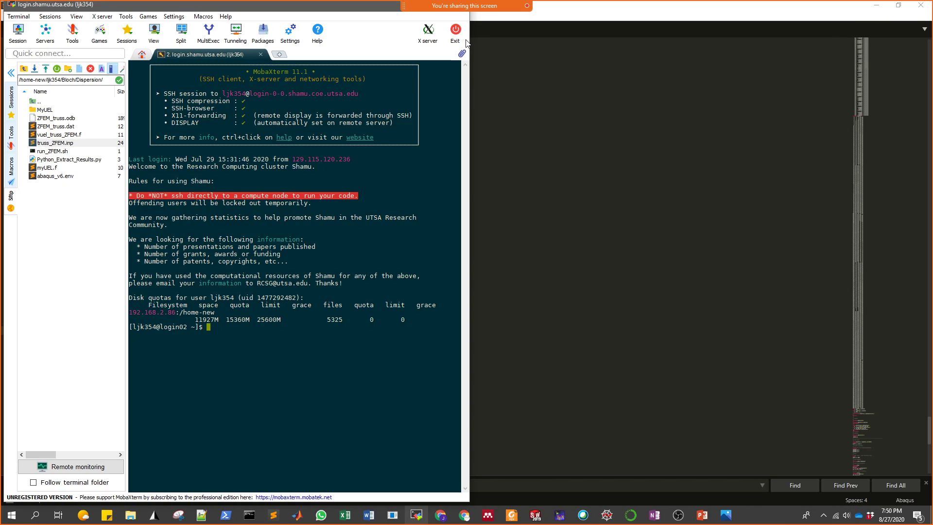
{"action": "left_click_drag", "start_coordinate": [352, 10], "coordinate": [353, 55]}
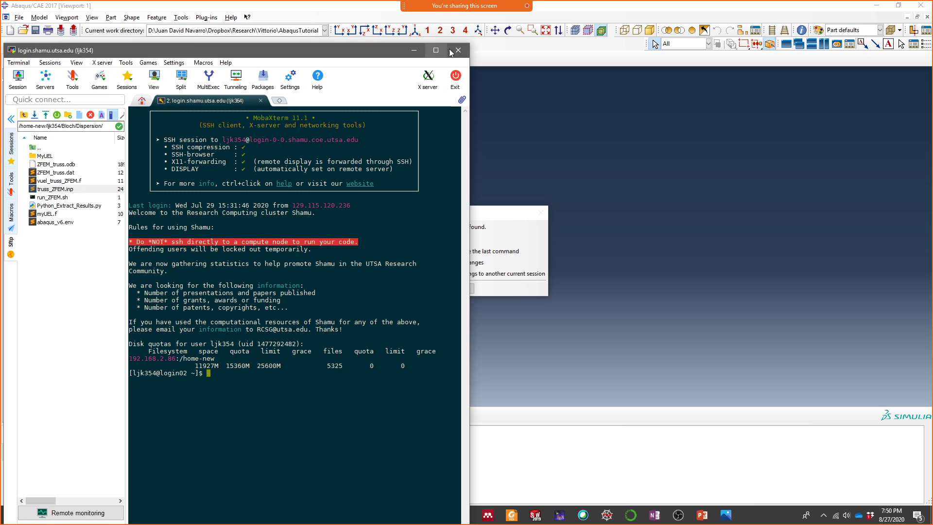
{"action": "left_click", "coordinate": [457, 50]}
{"action": "left_click", "coordinate": [448, 281]}
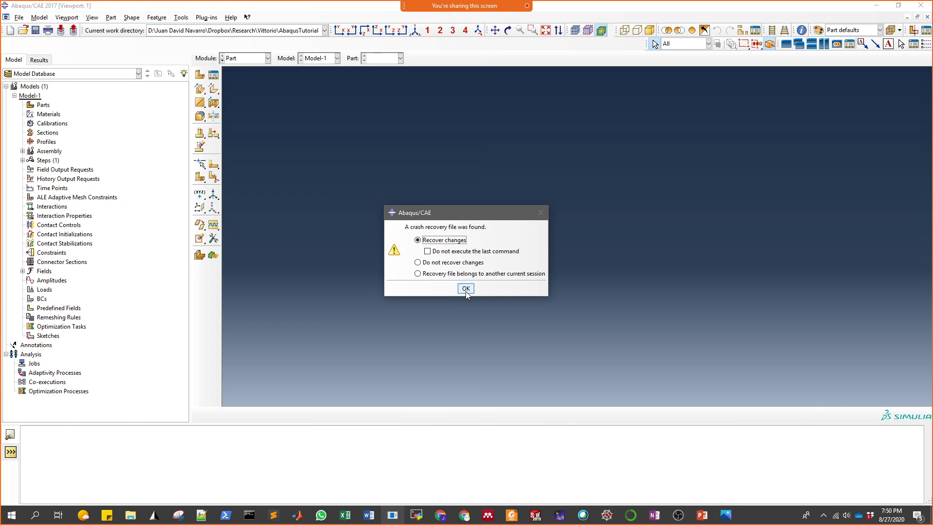
Recover the model changes from the crash recovery file and open the output database BeamPE.odb in the Visualization module.
{"action": "left_click", "coordinate": [466, 289]}
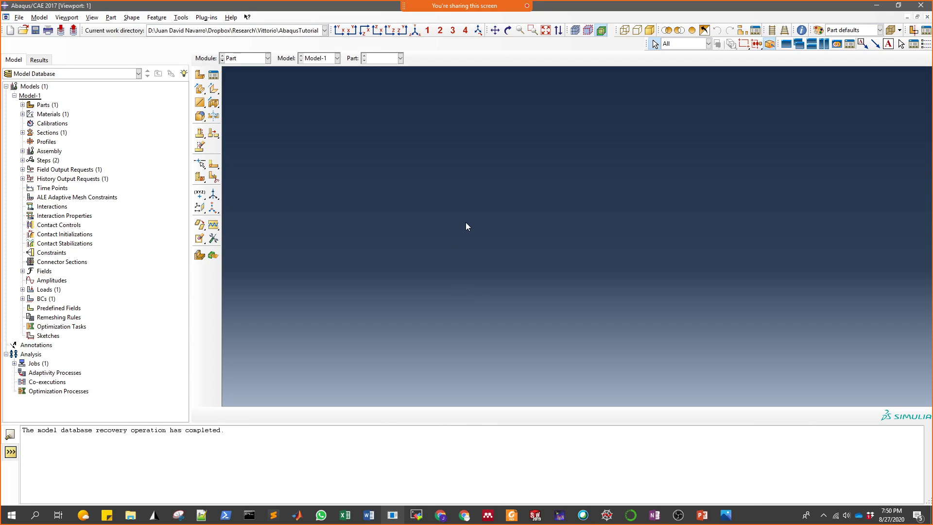
{"action": "left_click", "coordinate": [251, 60]}
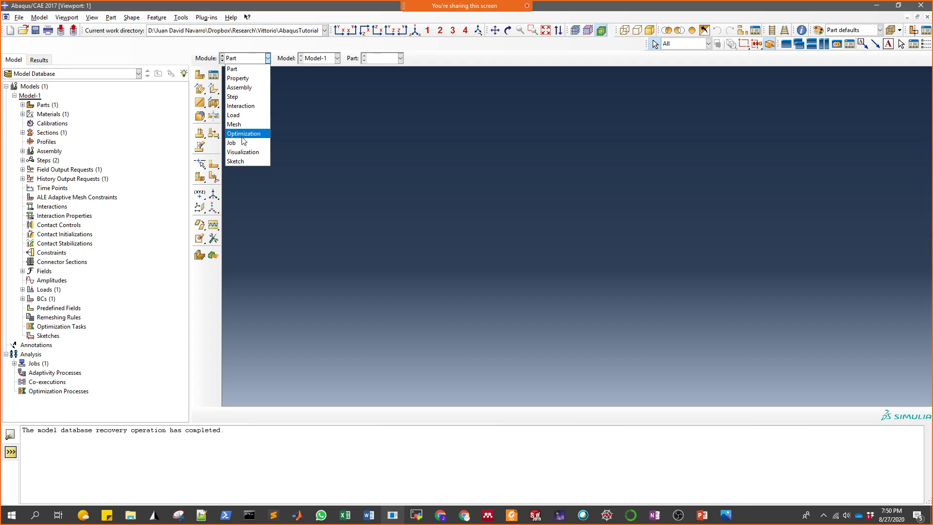
{"action": "left_click", "coordinate": [242, 149]}
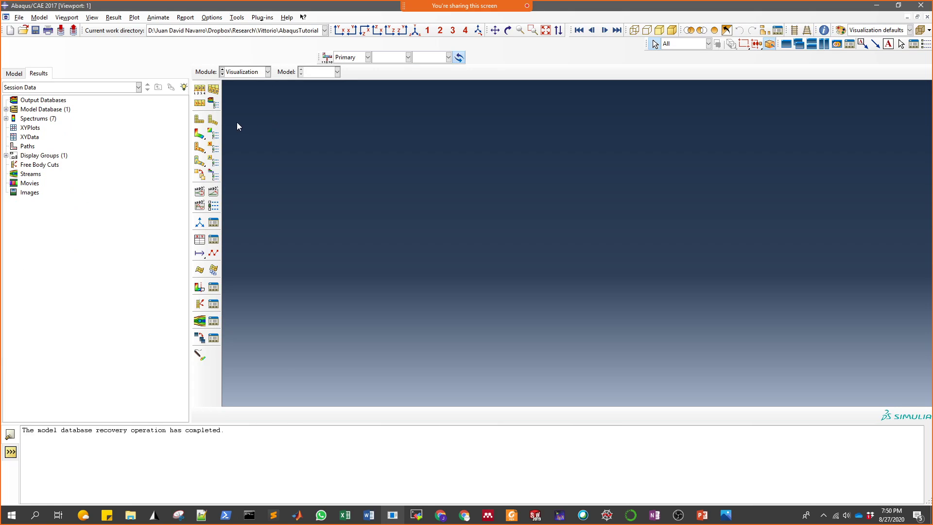
{"action": "left_click", "coordinate": [23, 30]}
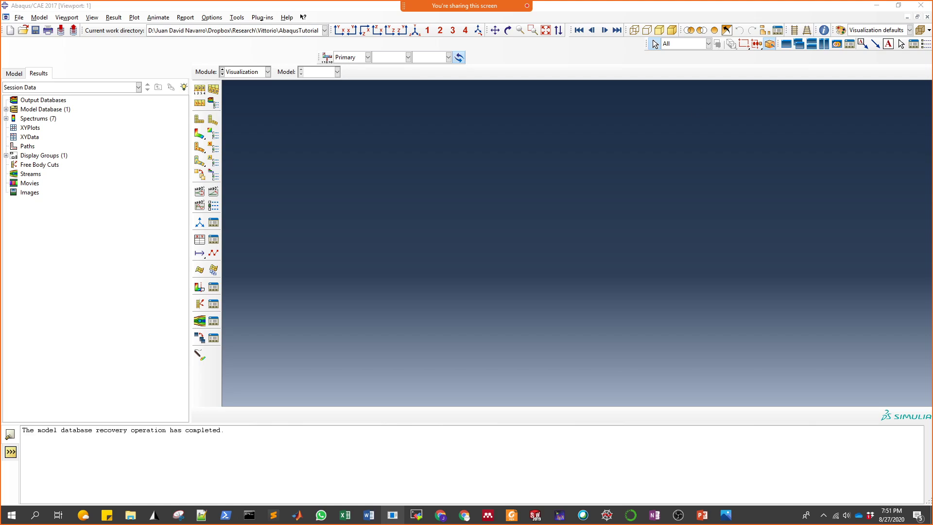
{"action": "left_click_drag", "start_coordinate": [481, 140], "coordinate": [286, 139]}
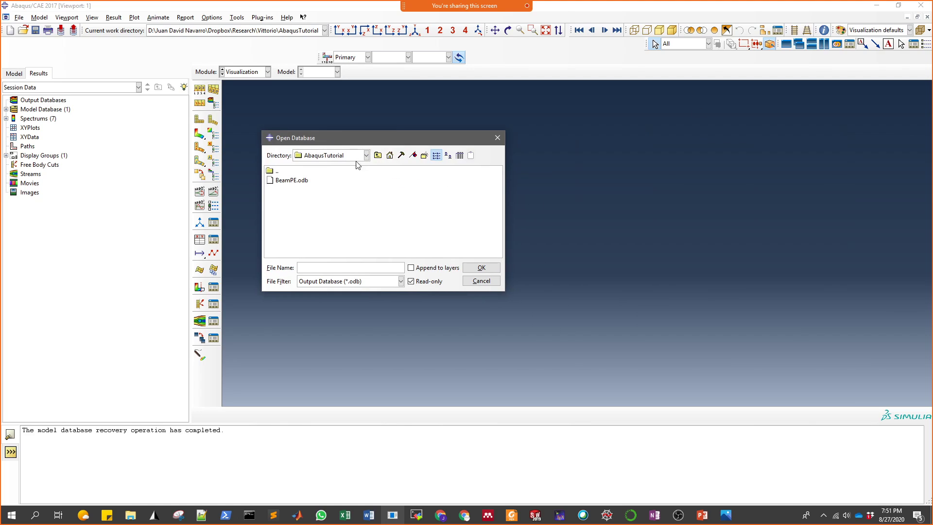
{"action": "left_click", "coordinate": [297, 180]}
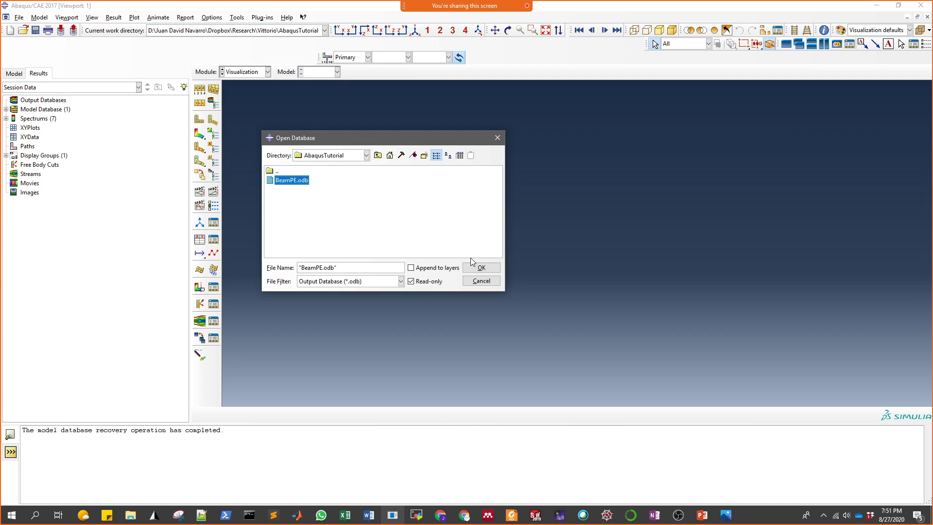
{"action": "left_click", "coordinate": [481, 268]}
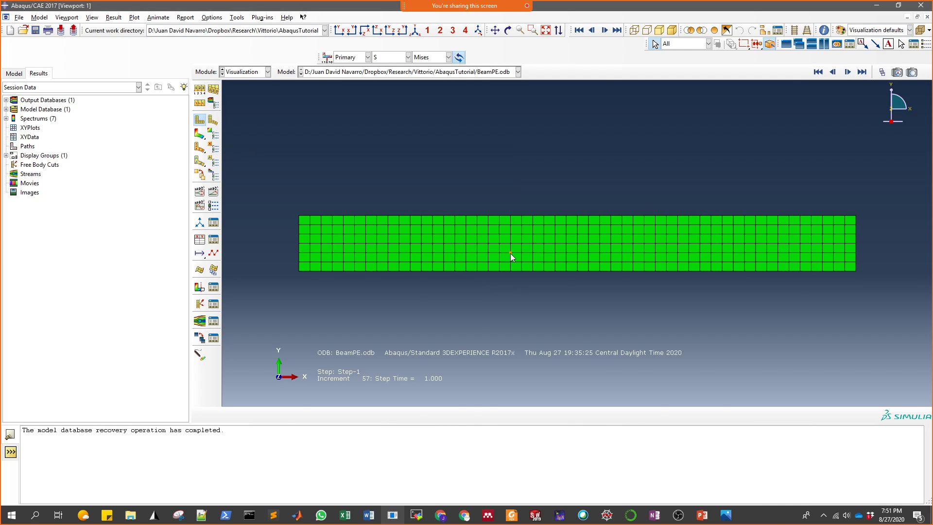
Switch to the AbaqusTutorial folder in File Explorer, inspect the raw contents of BeamPE.odb in Notepad++, and put both windows away.
{"action": "key", "text": "alt+Tab"}
{"action": "key", "text": "alt+Tab"}
{"action": "key", "text": "alt+Tab"}
{"action": "key", "text": "alt+Tab"}
{"action": "key", "text": "alt+Tab"}
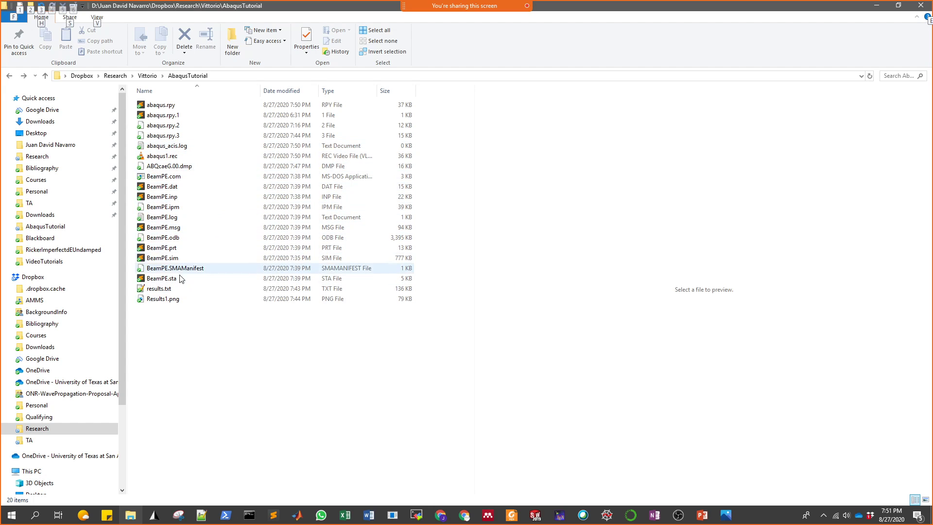
{"action": "right_click", "coordinate": [178, 237]}
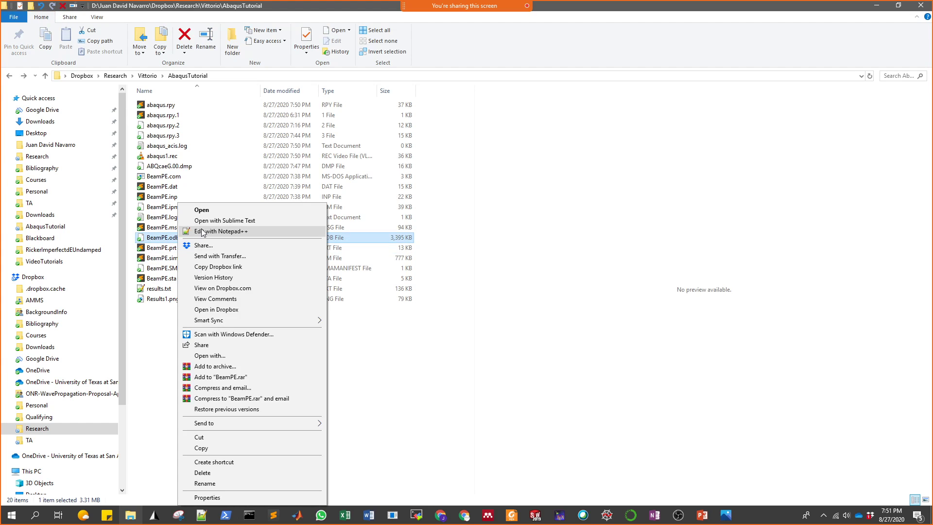
{"action": "left_click", "coordinate": [202, 232]}
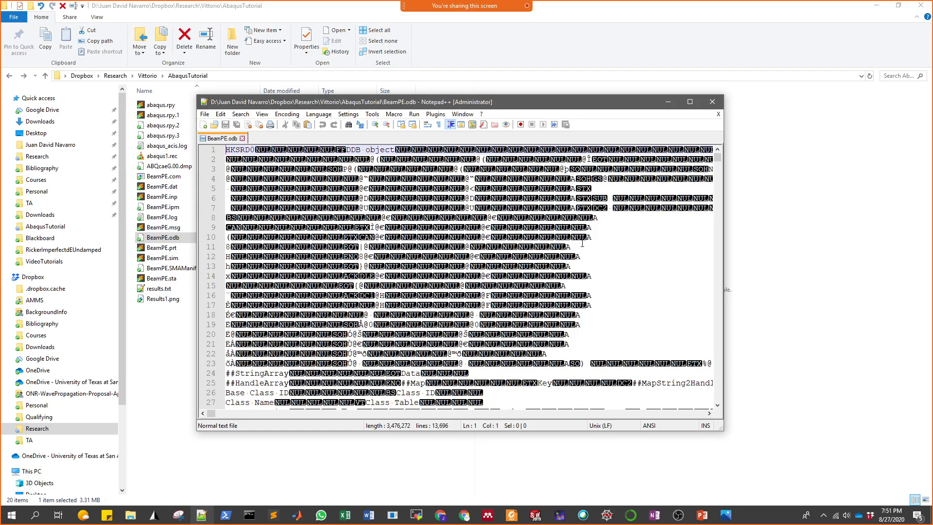
{"action": "left_click", "coordinate": [712, 102]}
{"action": "left_click", "coordinate": [876, 5]}
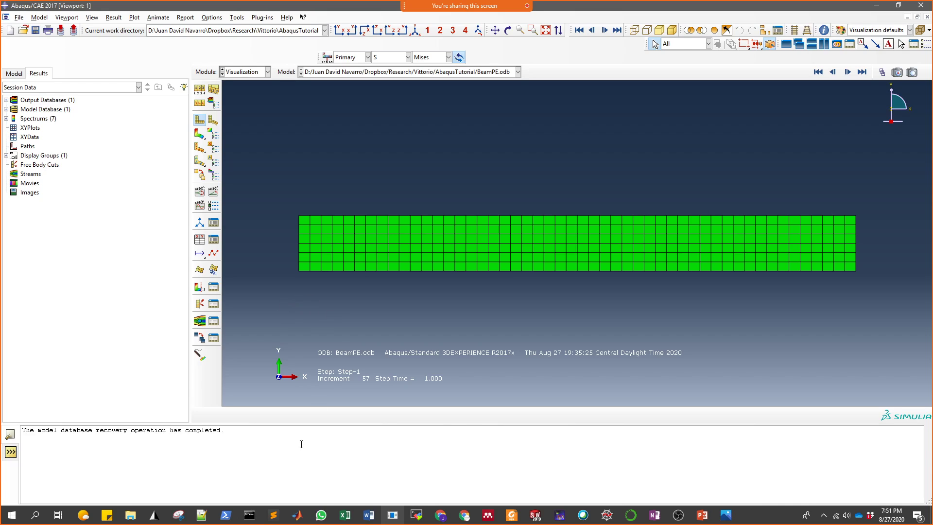
Switch to Sublime Text and review the field and history output requests at the end of BeamPE.inp.
{"action": "left_click", "coordinate": [274, 514]}
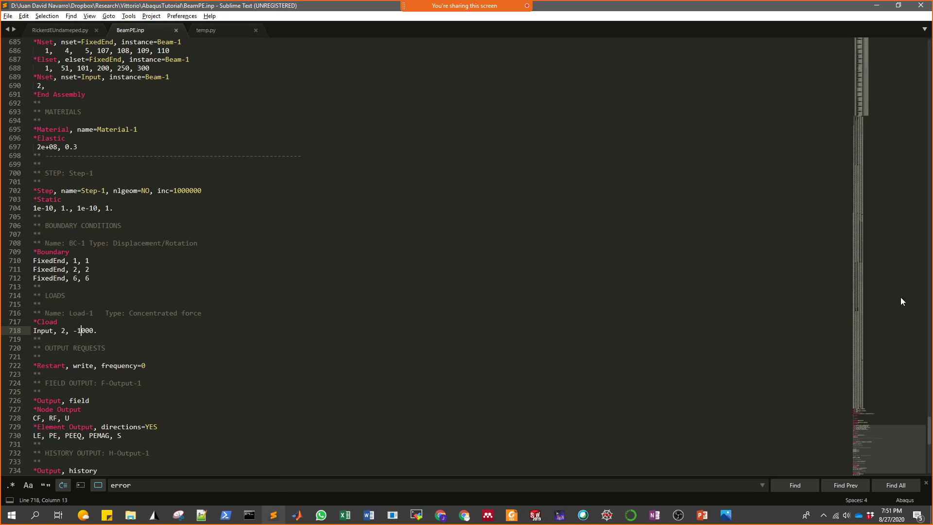
{"action": "scroll", "coordinate": [890, 435], "scroll_direction": "down", "scroll_amount": 10}
{"action": "left_click", "coordinate": [113, 168]}
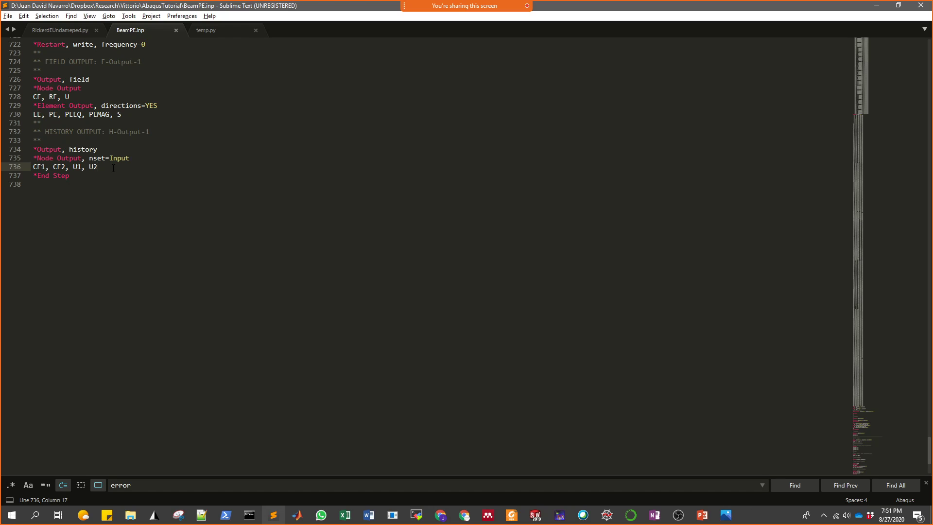
{"action": "left_click", "coordinate": [876, 6]}
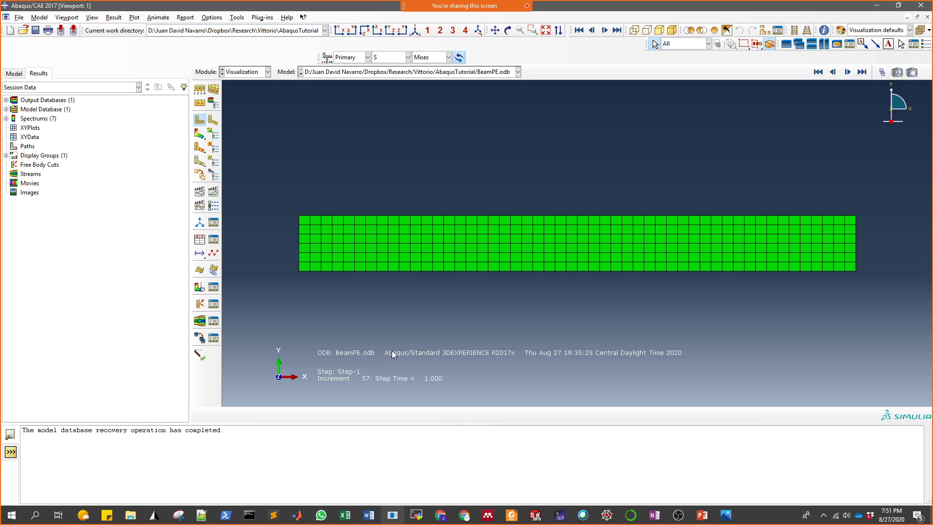
Plot the Mises stress contours on the deformed beam and animate their time history at a moderately reduced frame rate.
{"action": "left_click", "coordinate": [199, 133]}
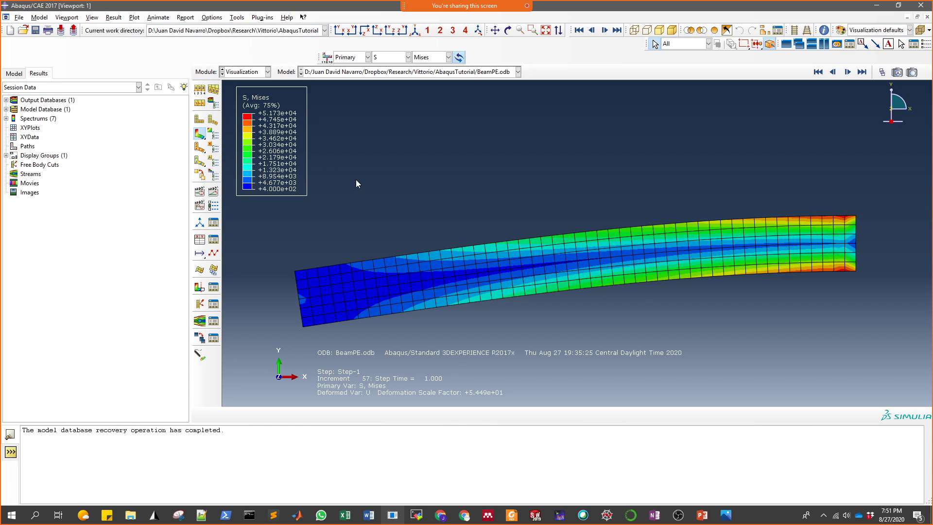
{"action": "left_click", "coordinate": [215, 192]}
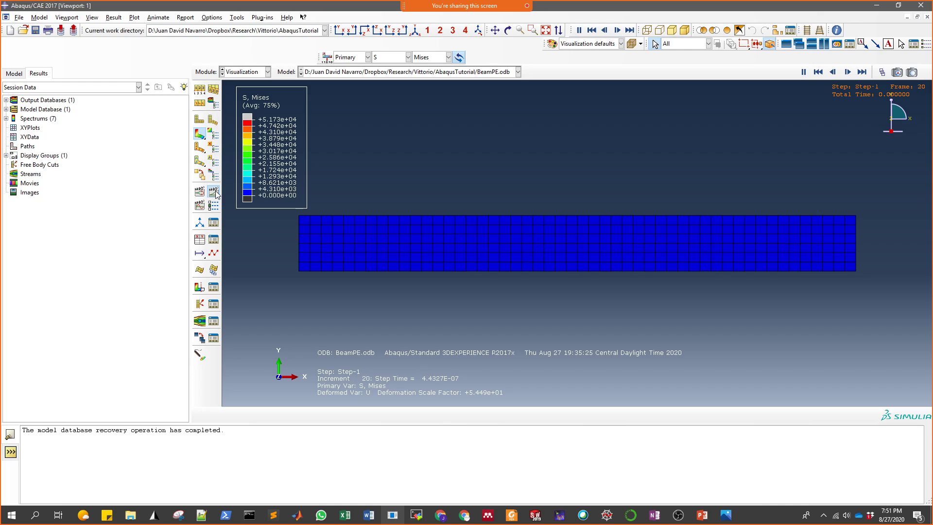
{"action": "left_click", "coordinate": [213, 205]}
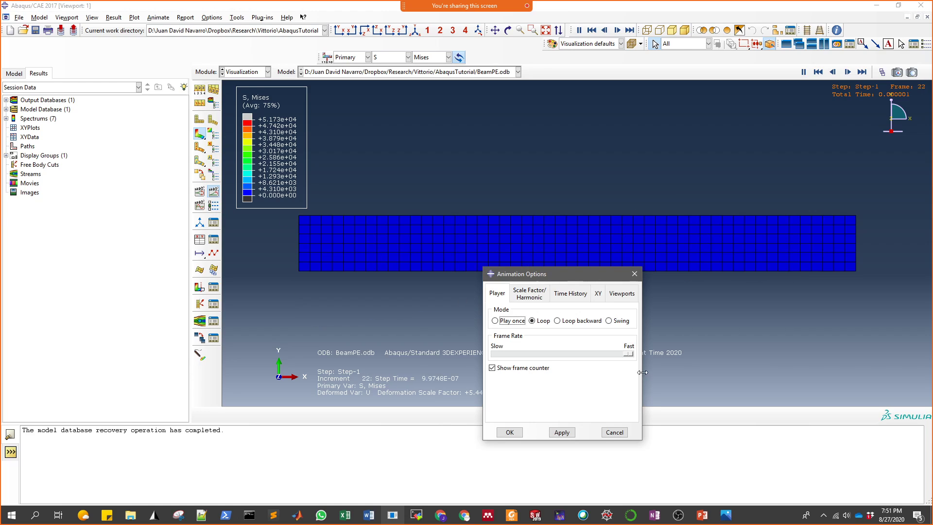
{"action": "left_click_drag", "start_coordinate": [628, 354], "coordinate": [558, 359]}
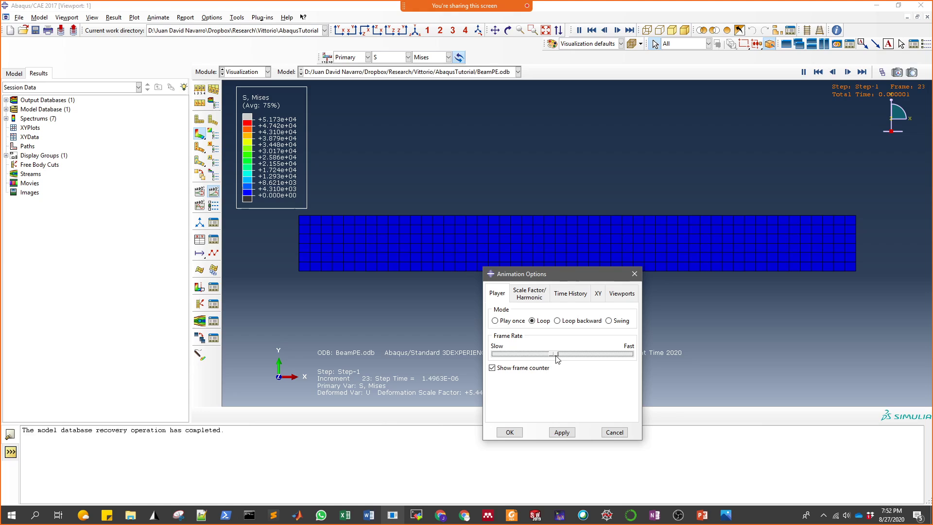
{"action": "left_click", "coordinate": [563, 433]}
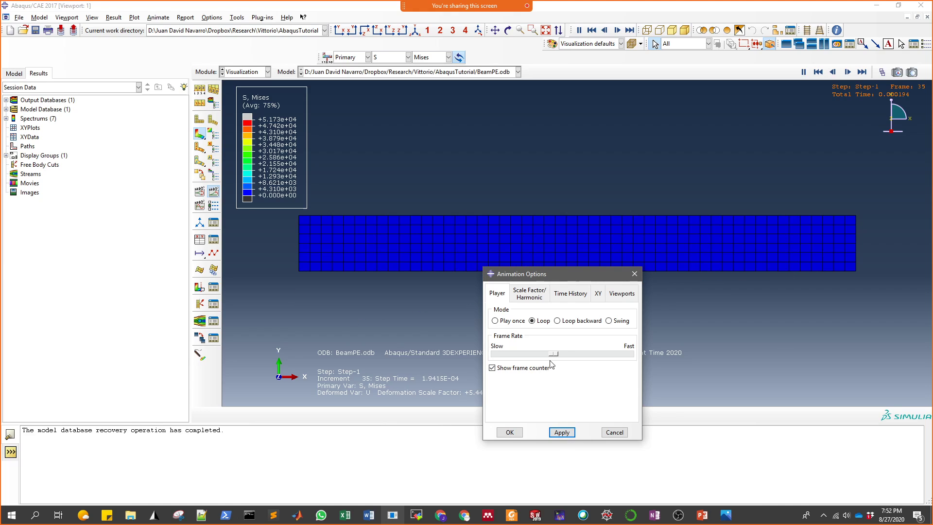
{"action": "left_click", "coordinate": [562, 354]}
{"action": "left_click", "coordinate": [561, 432]}
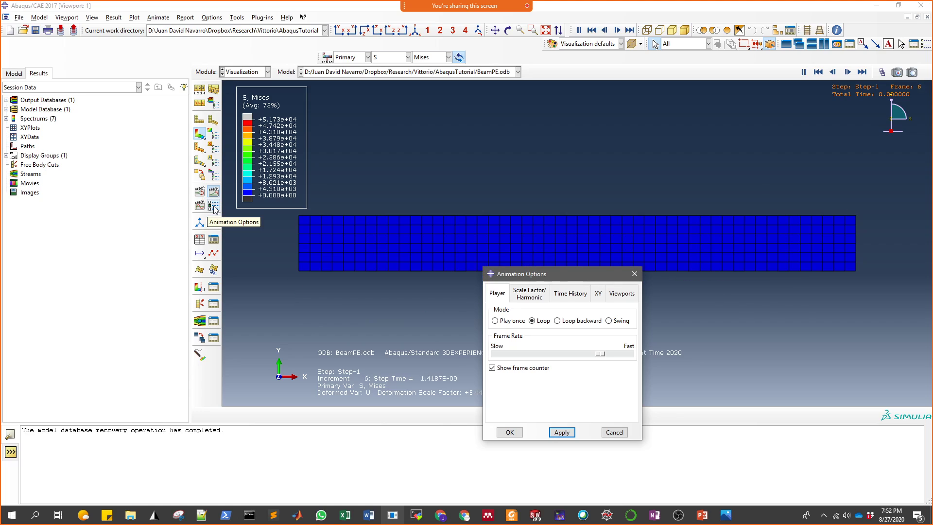
{"action": "left_click", "coordinate": [614, 432]}
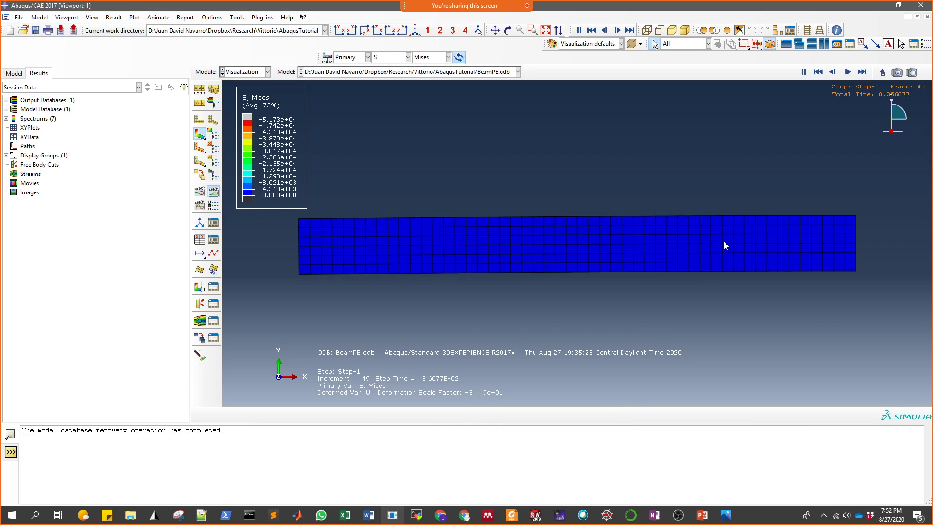
Display the last frame of the animation, frame 57, using the Frame Selector.
{"action": "left_click", "coordinate": [881, 72]}
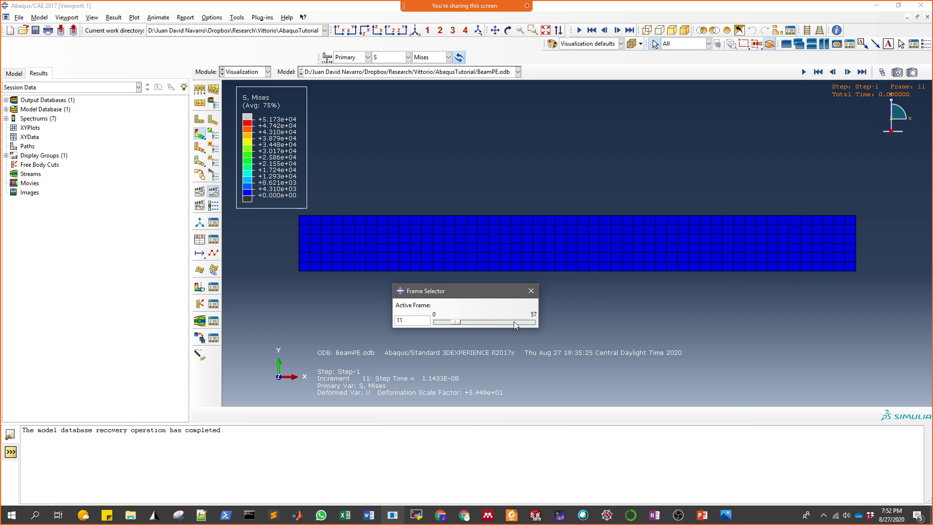
{"action": "left_click_drag", "start_coordinate": [516, 324], "coordinate": [534, 322]}
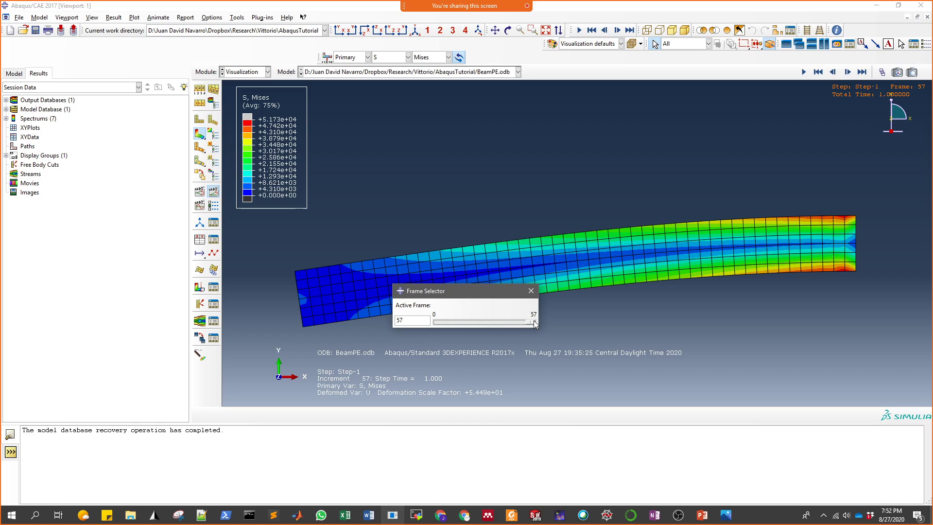
{"action": "mouse_move", "coordinate": [534, 322]}
{"action": "left_mouse_down"}
{"action": "mouse_move", "coordinate": [439, 323]}
{"action": "mouse_move", "coordinate": [538, 324]}
{"action": "left_mouse_up"}
{"action": "left_click", "coordinate": [530, 291]}
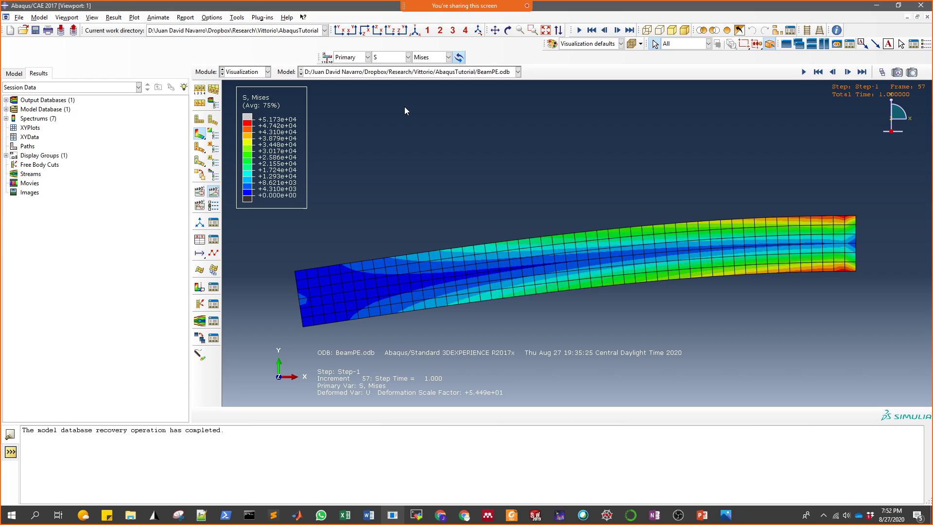
Create a second viewport, tile the two viewports horizontally, and fit the whole deformed beam in each one.
{"action": "left_click", "coordinate": [786, 45]}
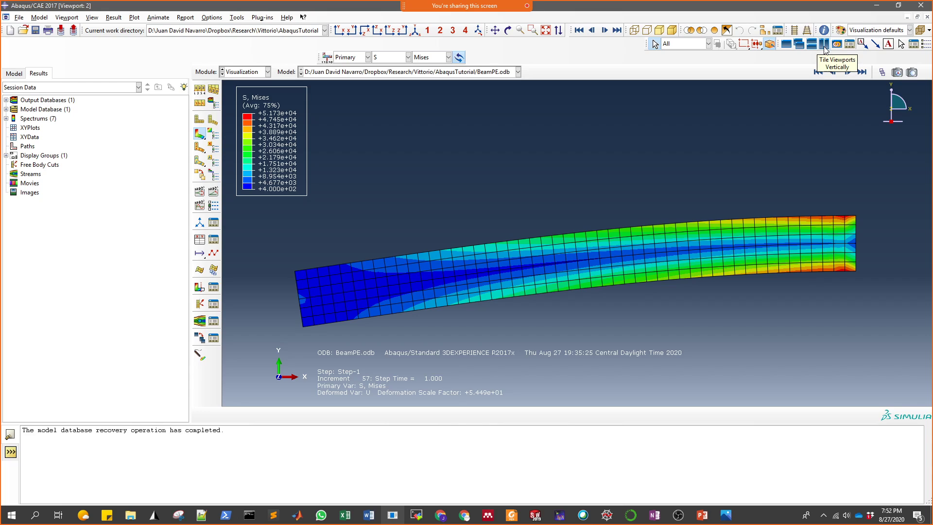
{"action": "left_click", "coordinate": [813, 47]}
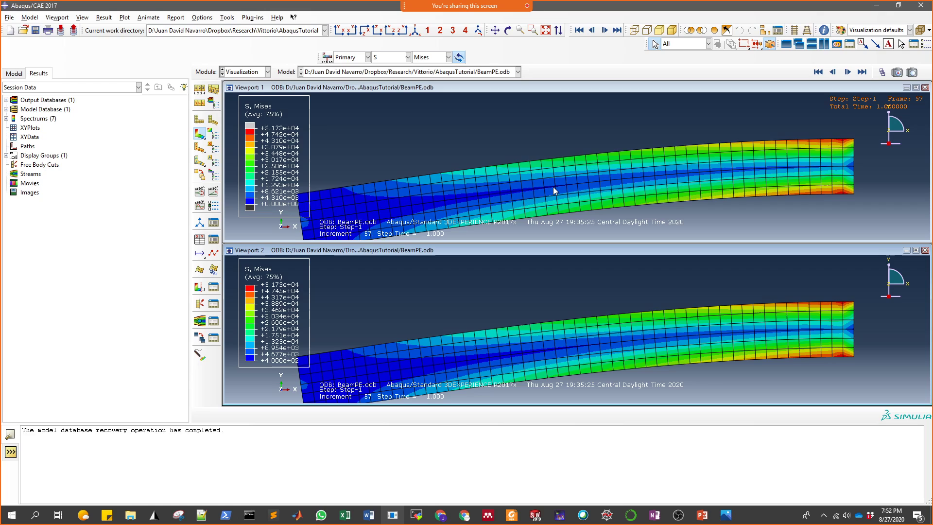
{"action": "scroll", "coordinate": [554, 190], "scroll_direction": "down", "scroll_amount": 3}
{"action": "middle_click_drag", "start_coordinate": [553, 187], "coordinate": [552, 155], "text": "ctrl+alt"}
{"action": "scroll", "coordinate": [572, 326], "scroll_direction": "down", "scroll_amount": 2}
{"action": "middle_click_drag", "start_coordinate": [565, 329], "coordinate": [563, 305], "text": "ctrl+alt"}
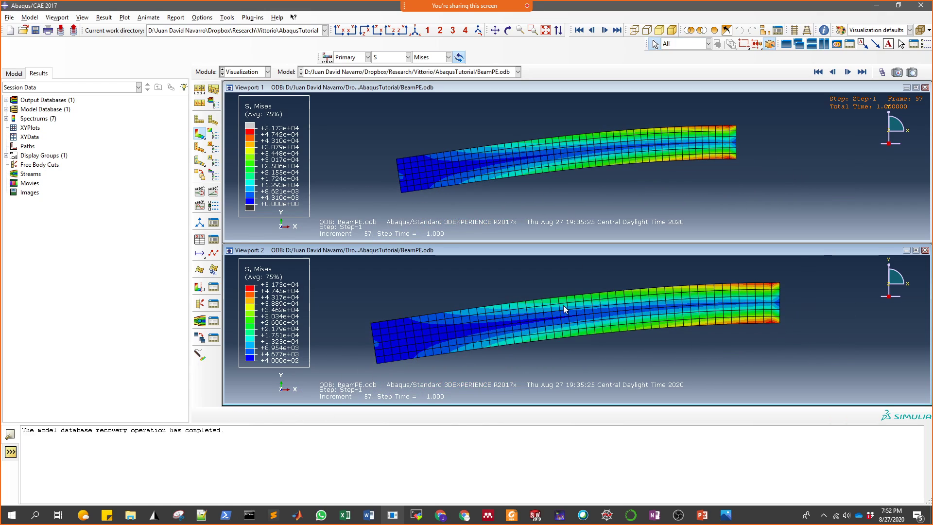
Change the contour plot in Viewport 1 to the stress component S11.
{"action": "left_click", "coordinate": [450, 87]}
{"action": "left_click", "coordinate": [447, 57]}
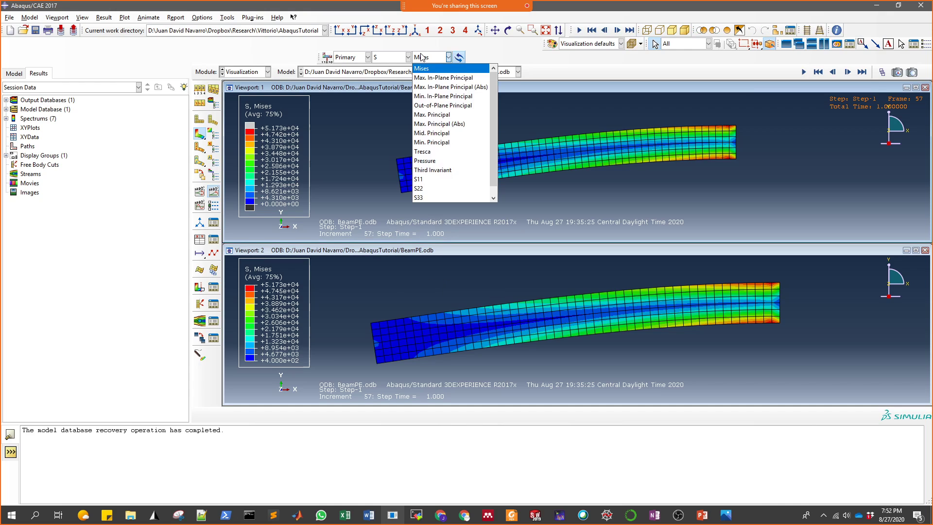
{"action": "left_click", "coordinate": [435, 180]}
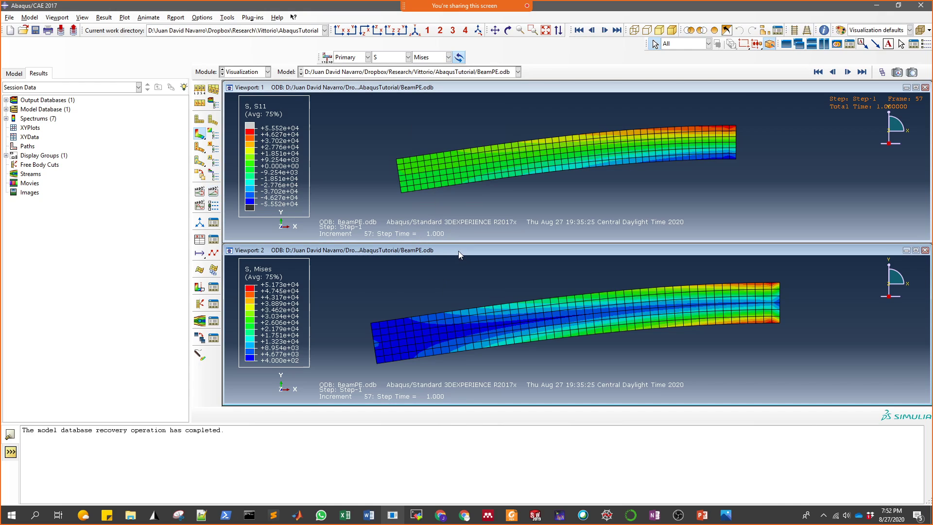
Change the contour plot in Viewport 2 to the strain E with component E11.
{"action": "left_click", "coordinate": [408, 57]}
{"action": "left_click", "coordinate": [381, 77]}
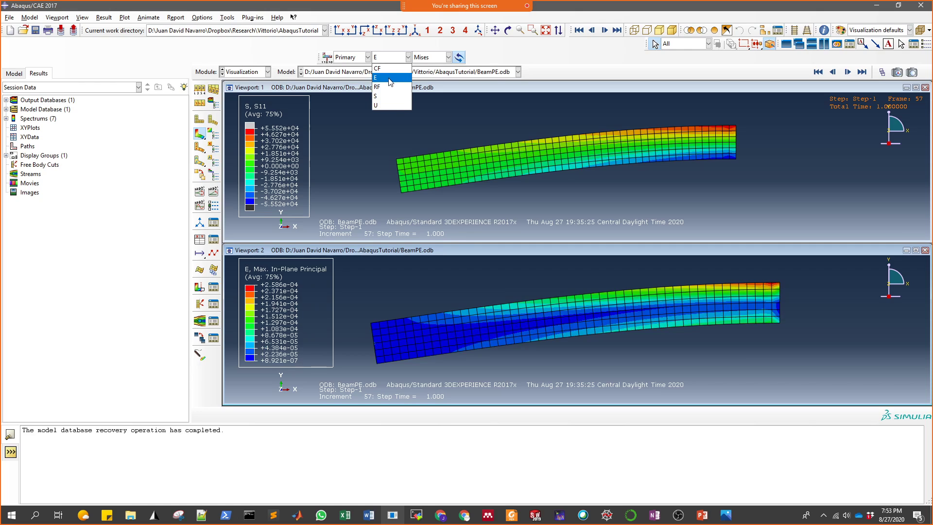
{"action": "left_click", "coordinate": [448, 57]}
{"action": "left_click", "coordinate": [433, 142]}
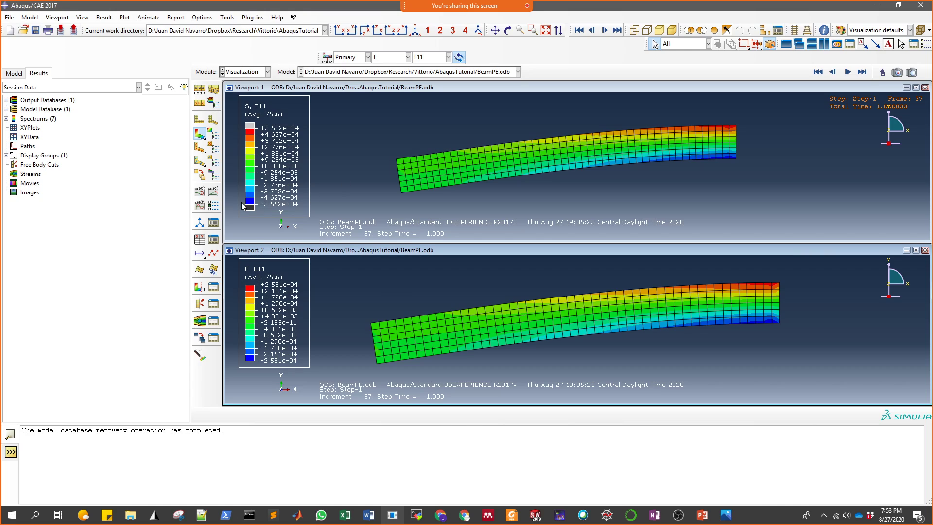
Animate the time history in Viewport 2, set the animation frame rate to the fastest, and end the animation.
{"action": "left_click", "coordinate": [213, 205]}
{"action": "left_click", "coordinate": [614, 434]}
{"action": "left_click", "coordinate": [214, 192]}
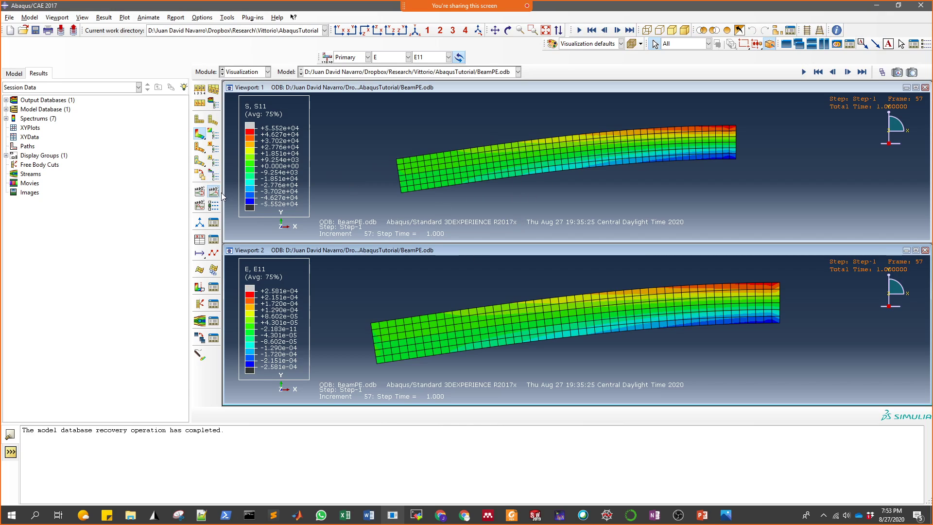
{"action": "left_click", "coordinate": [213, 205]}
{"action": "left_click_drag", "start_coordinate": [602, 358], "coordinate": [631, 355]}
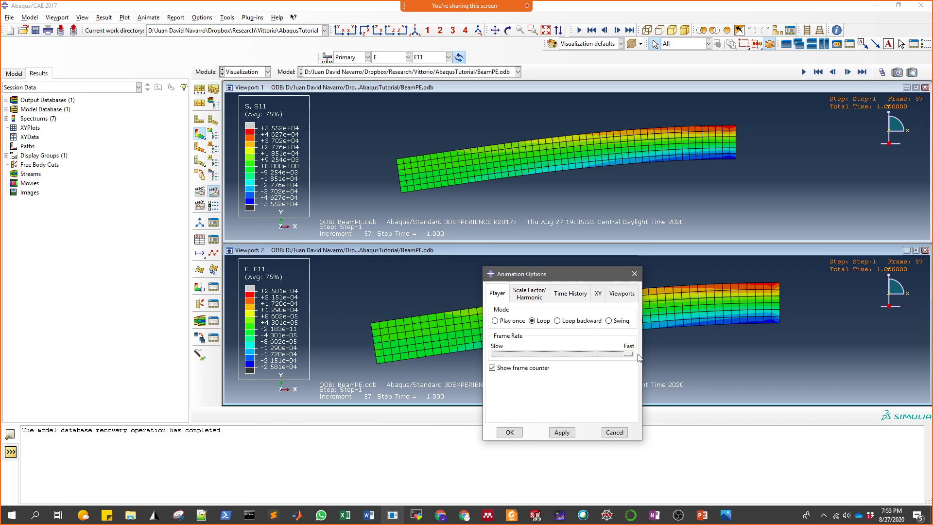
{"action": "left_click", "coordinate": [509, 432]}
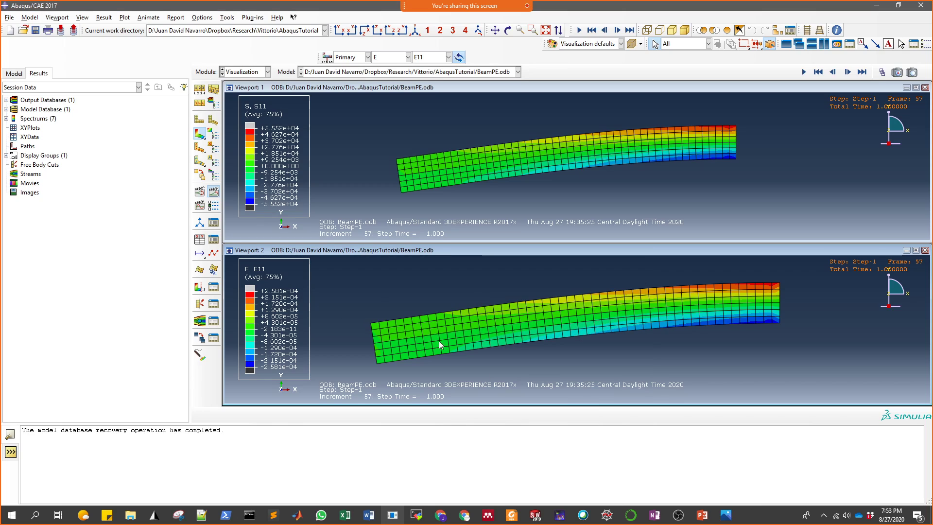
{"action": "left_click", "coordinate": [212, 194]}
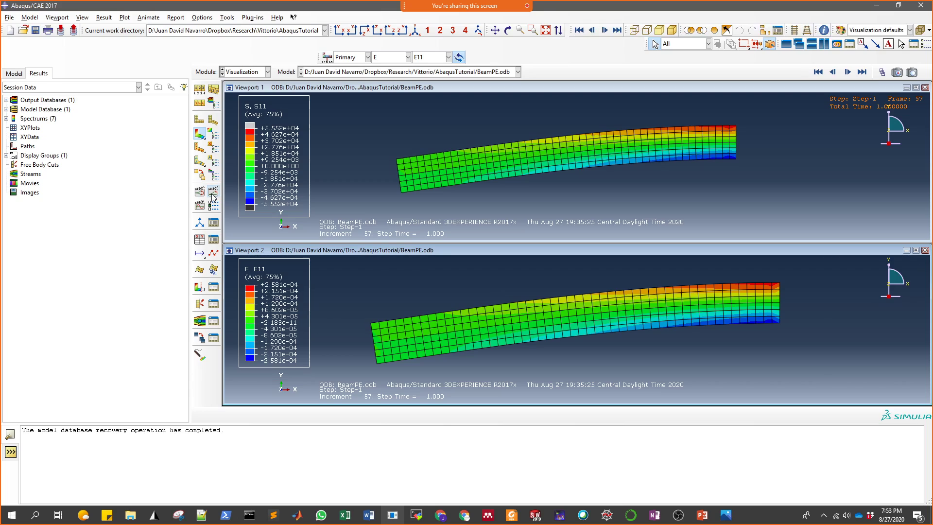
Close Viewport 2, then maximize Viewport 1 and enlarge the view of the S11 contour on the beam.
{"action": "left_click", "coordinate": [925, 251]}
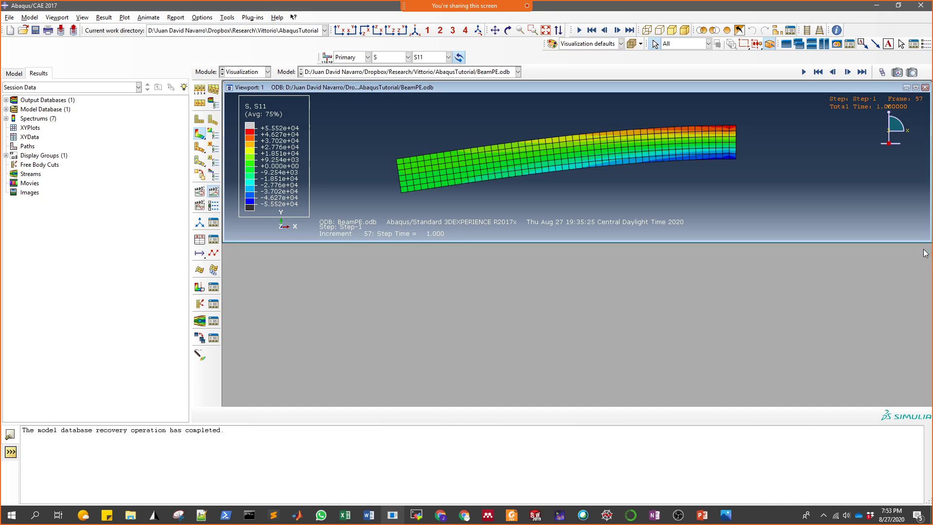
{"action": "left_click", "coordinate": [915, 87]}
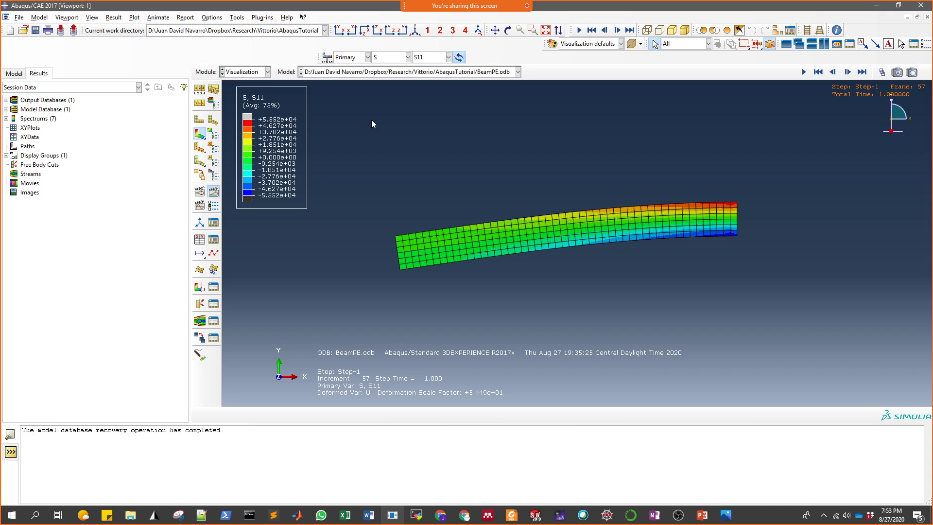
{"action": "scroll", "coordinate": [595, 260], "scroll_direction": "up", "scroll_amount": 1}
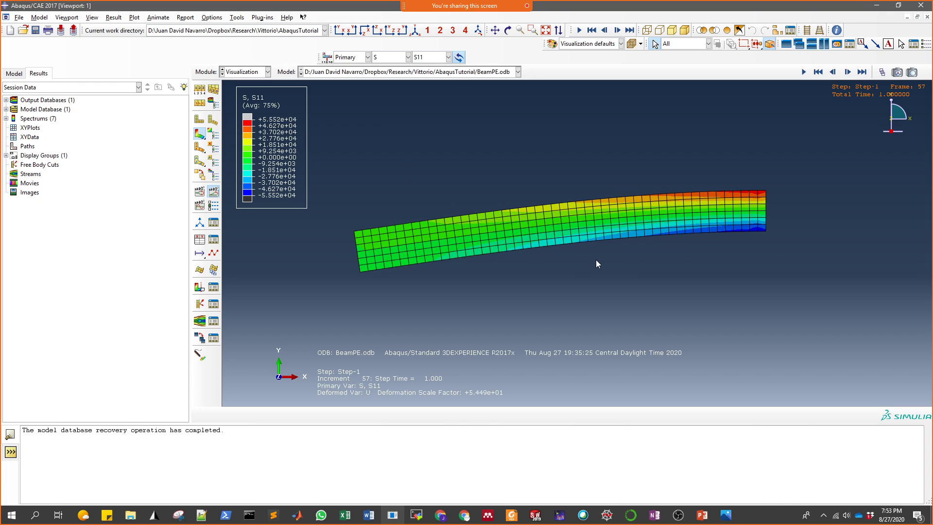
{"action": "scroll", "coordinate": [531, 261], "scroll_direction": "up", "scroll_amount": 1}
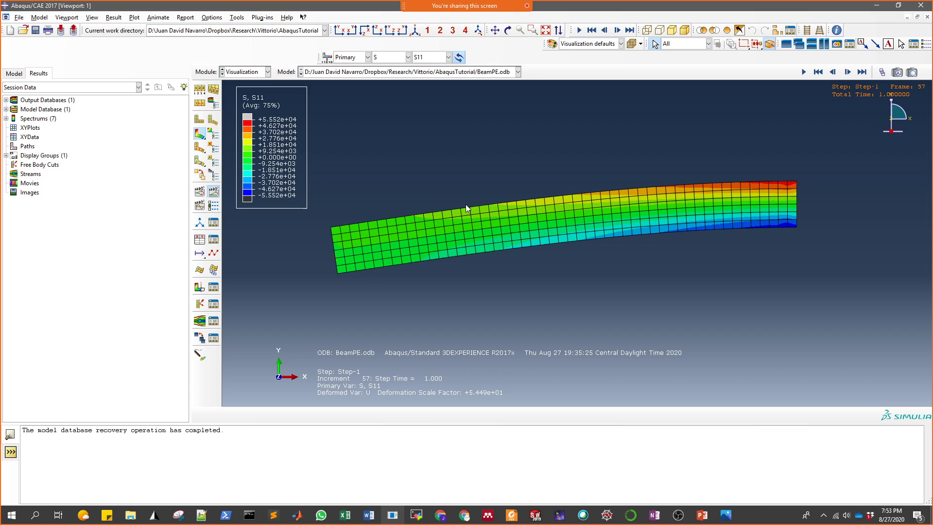
{"action": "left_click_drag", "start_coordinate": [331, 239], "coordinate": [336, 253]}
Set the common plot options to display only free edges on the contoured beam.
{"action": "left_click", "coordinate": [199, 90]}
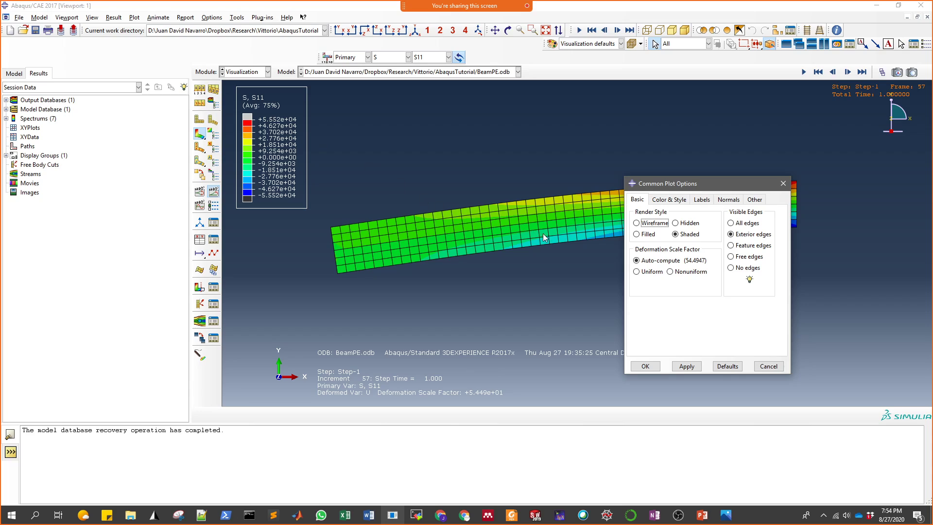
{"action": "left_click", "coordinate": [783, 184]}
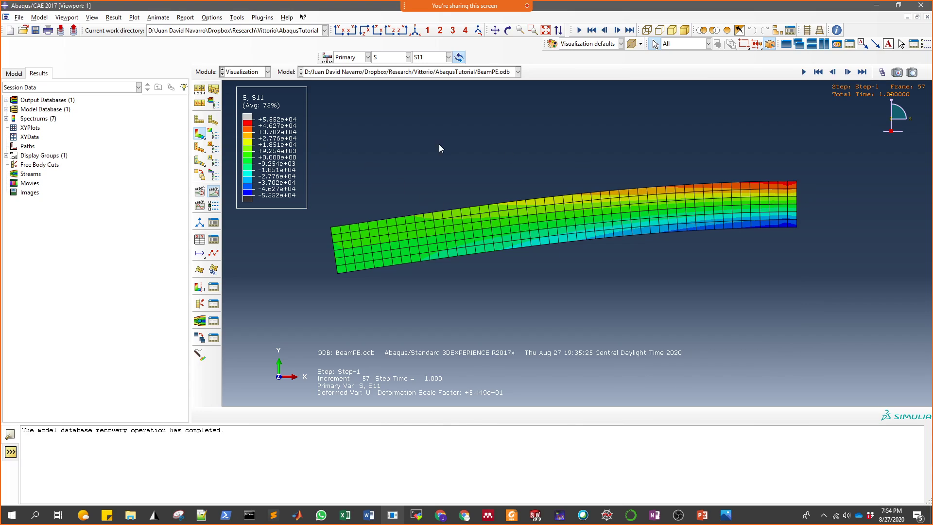
{"action": "left_click", "coordinate": [204, 92]}
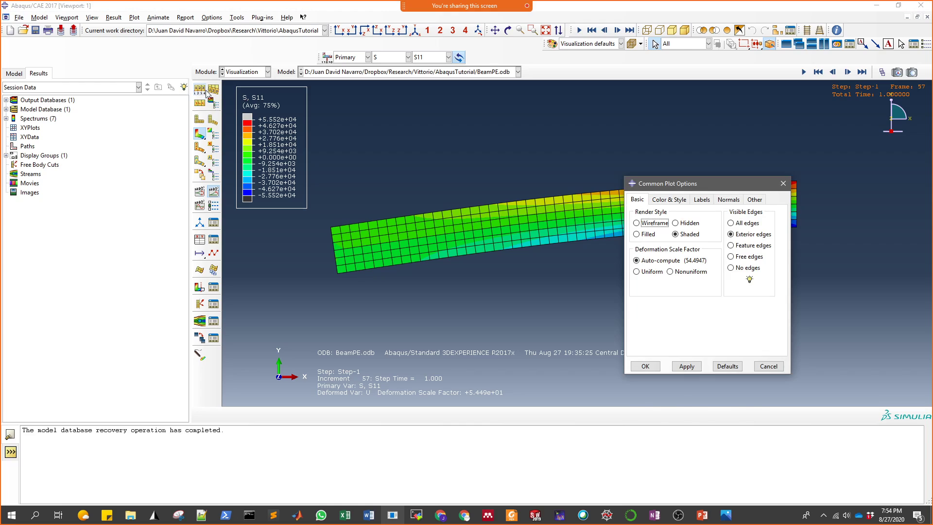
{"action": "left_click_drag", "start_coordinate": [723, 185], "coordinate": [747, 244]}
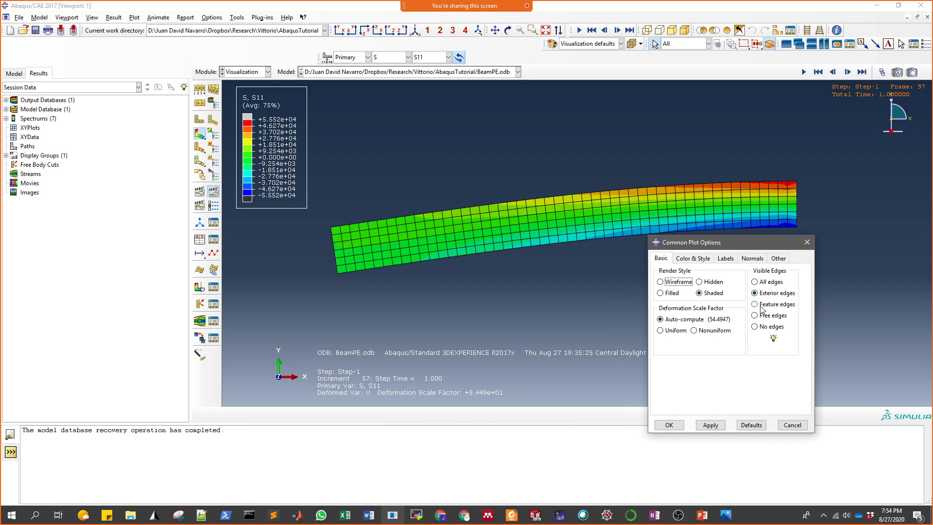
{"action": "left_click", "coordinate": [757, 304]}
{"action": "left_click", "coordinate": [758, 315]}
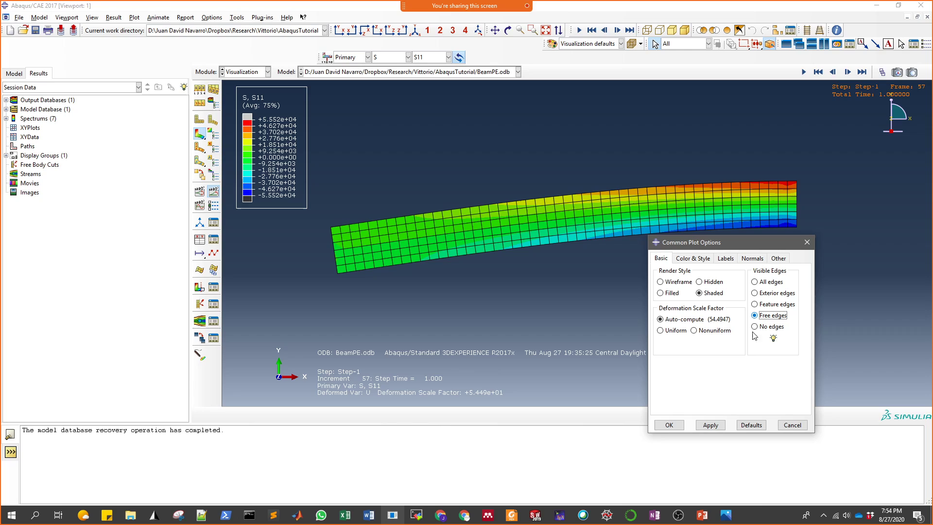
{"action": "left_click", "coordinate": [716, 425]}
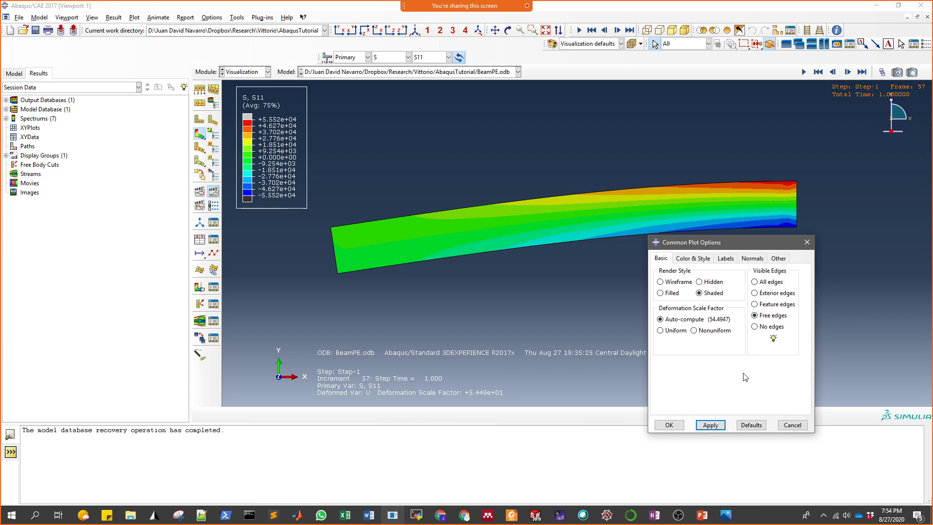
{"action": "left_click", "coordinate": [806, 242]}
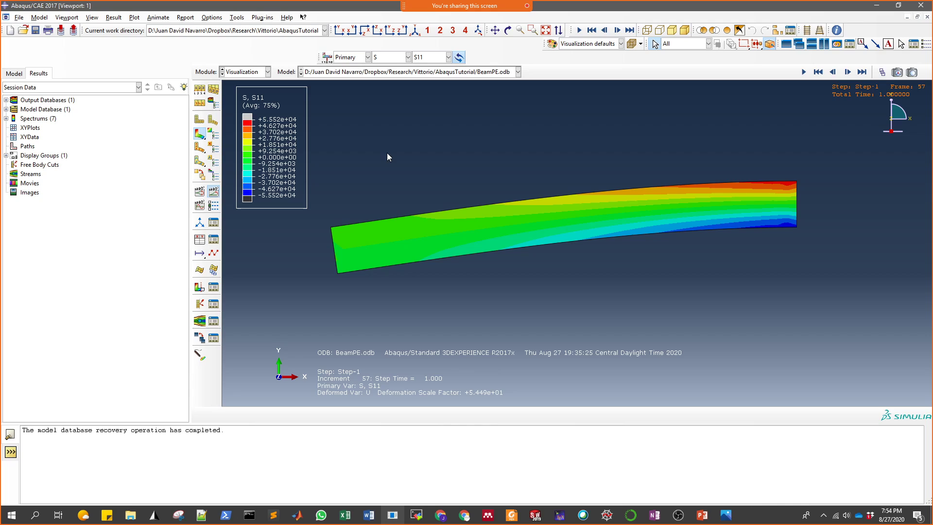
Start creating XY data with ODB history output as the source.
{"action": "double_click", "coordinate": [30, 137]}
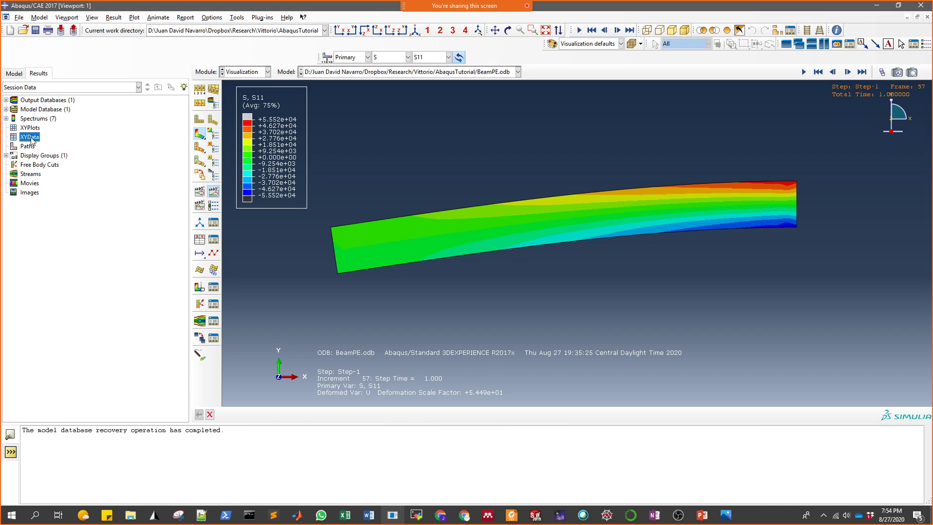
{"action": "right_click", "coordinate": [32, 139]}
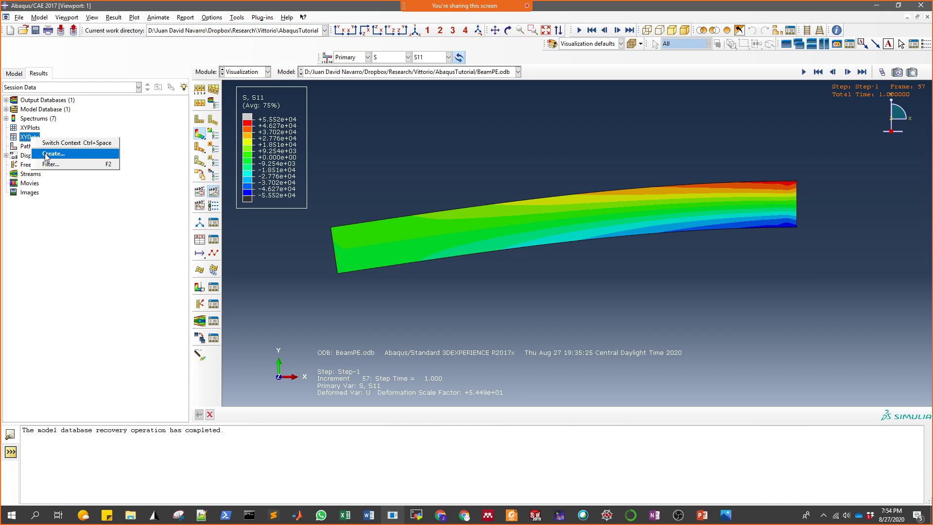
{"action": "left_click", "coordinate": [43, 158]}
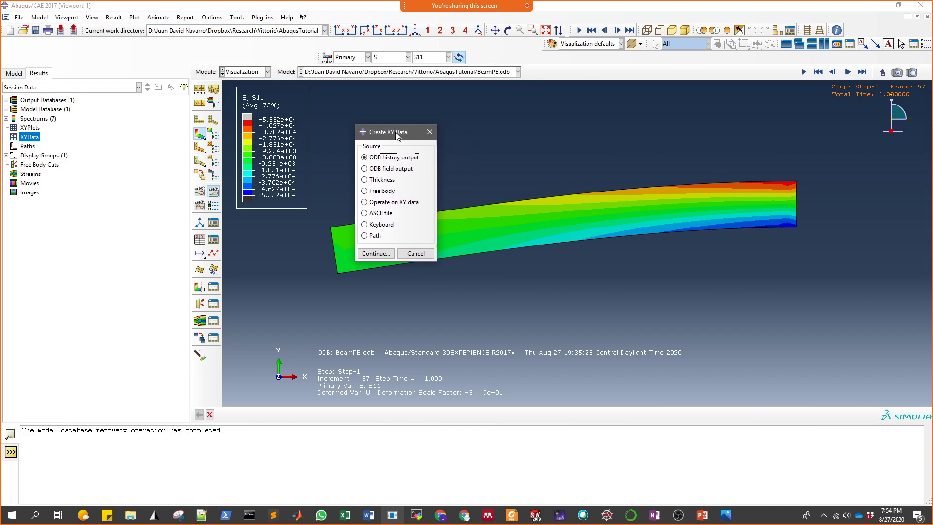
{"action": "left_click_drag", "start_coordinate": [397, 131], "coordinate": [391, 102]}
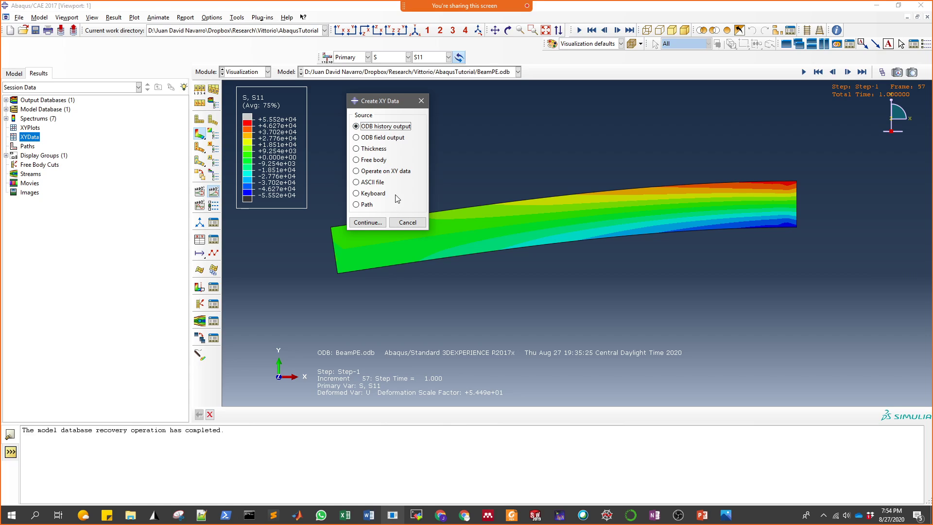
{"action": "left_click", "coordinate": [372, 222]}
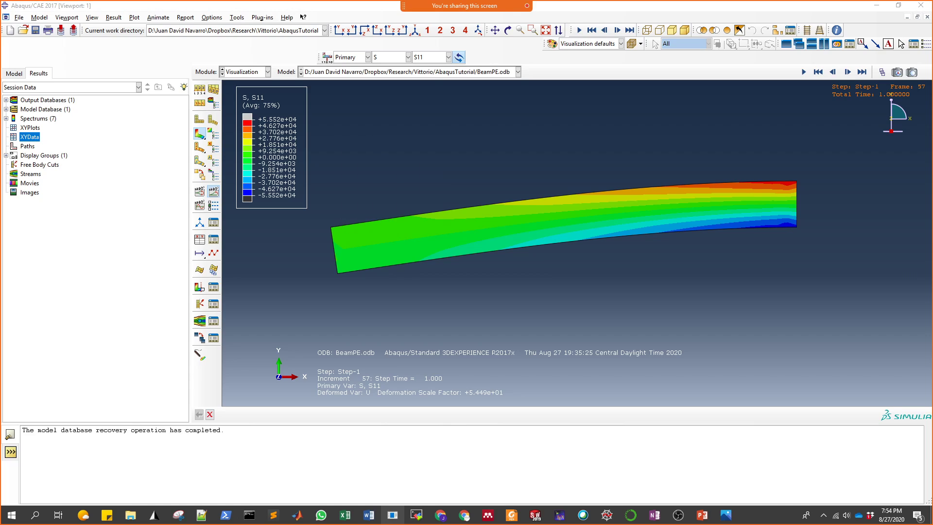
{"action": "left_click_drag", "start_coordinate": [597, 114], "coordinate": [436, 108]}
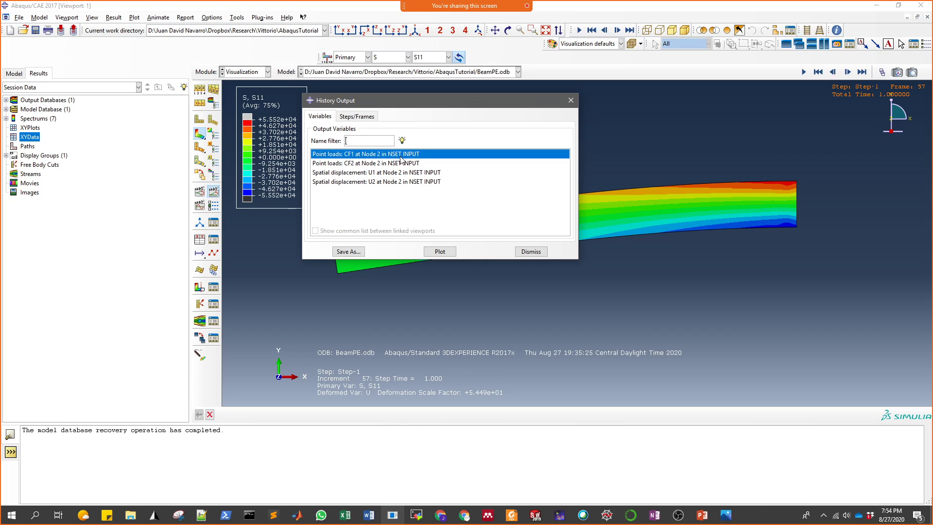
Plot the history variables point load CF2 and spatial displacement U2 at Node 2 in NSET INPUT.
{"action": "left_click", "coordinate": [360, 166]}
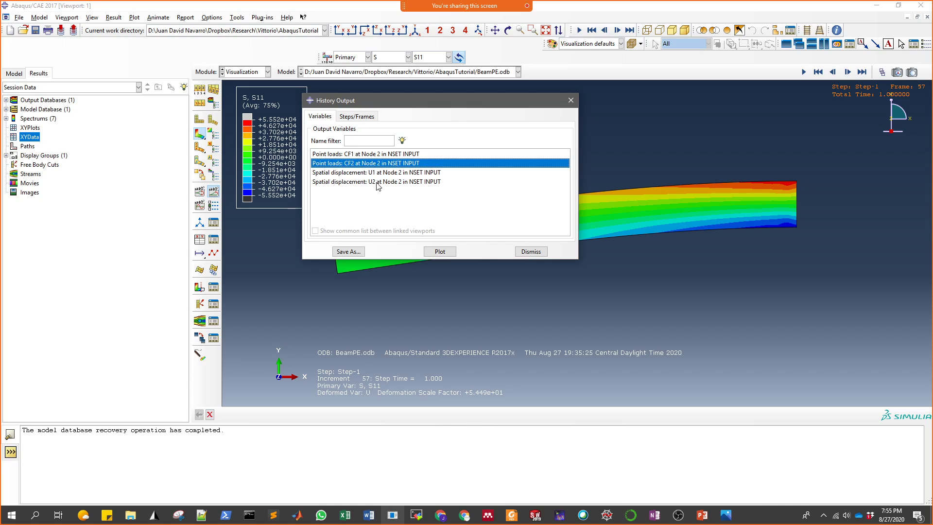
{"action": "left_click", "coordinate": [376, 183], "text": "shift"}
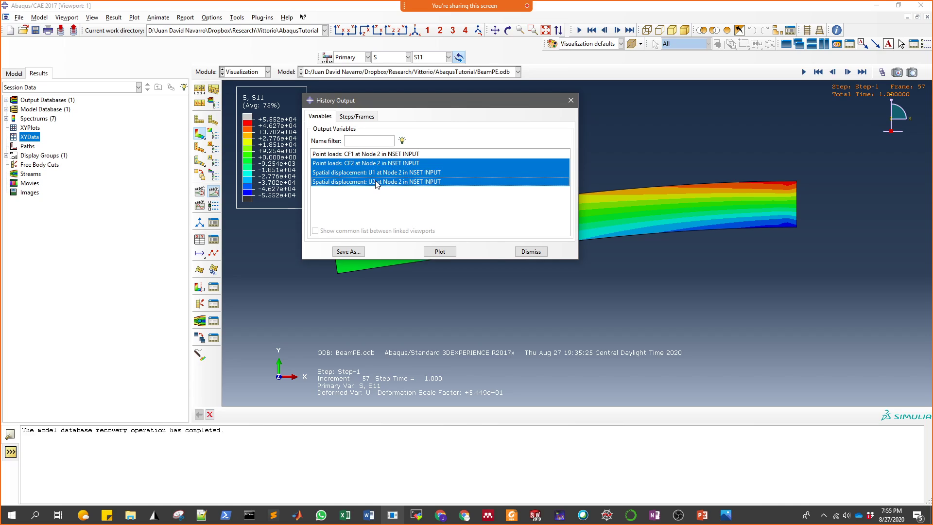
{"action": "left_click", "coordinate": [375, 173], "text": "ctrl"}
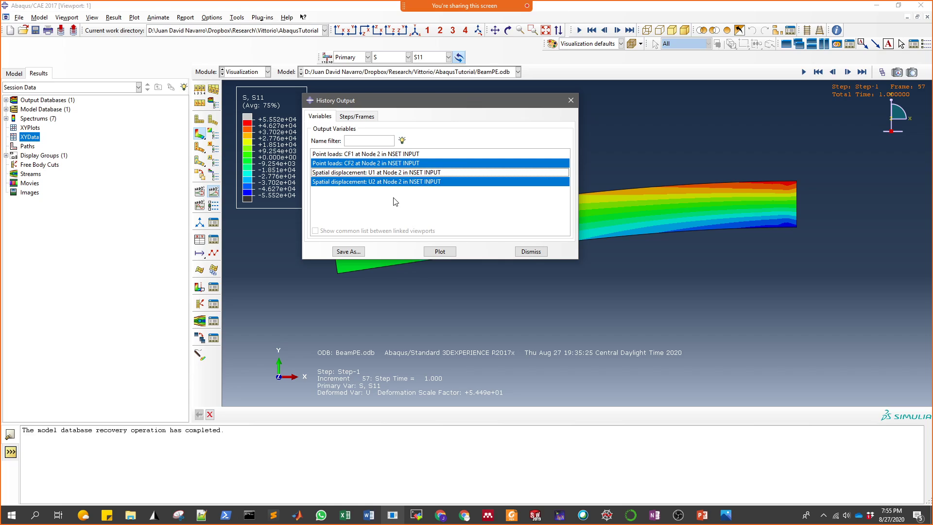
{"action": "left_click", "coordinate": [438, 252]}
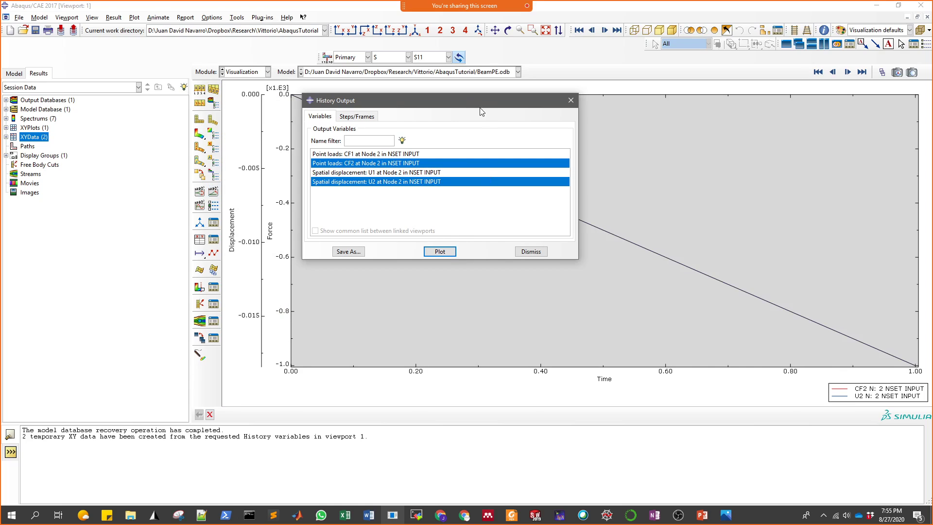
{"action": "left_click_drag", "start_coordinate": [480, 101], "coordinate": [932, 107]}
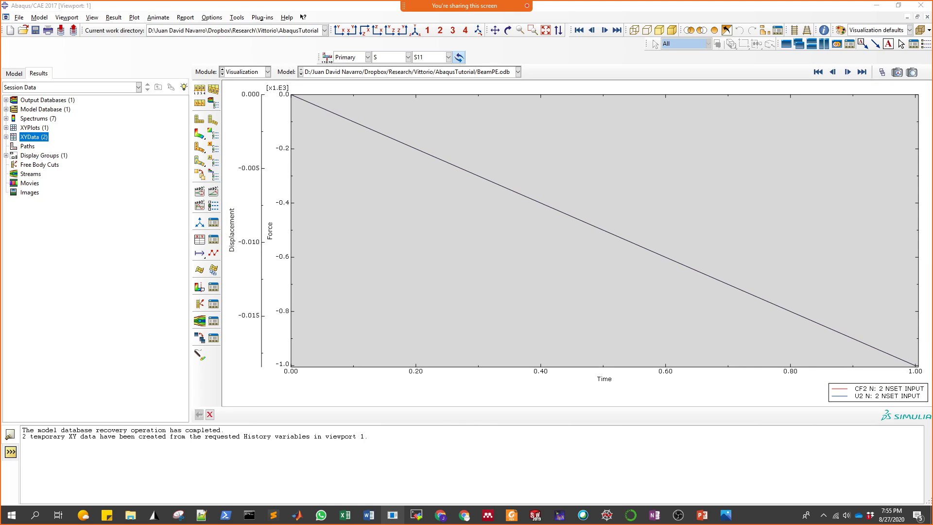
{"action": "left_click_drag", "start_coordinate": [932, 158], "coordinate": [588, 153]}
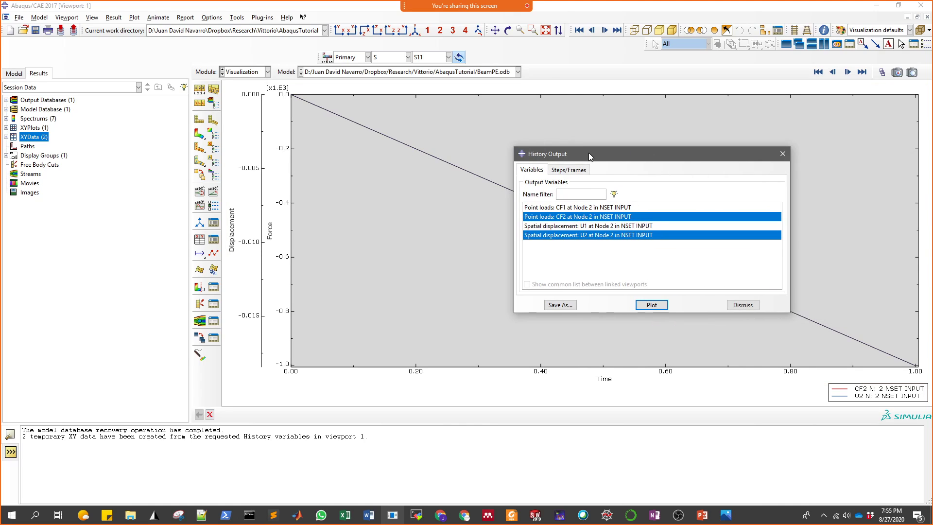
Open an XY data report and select both the CF2 point load and U2 displacement data sets.
{"action": "left_click", "coordinate": [186, 19]}
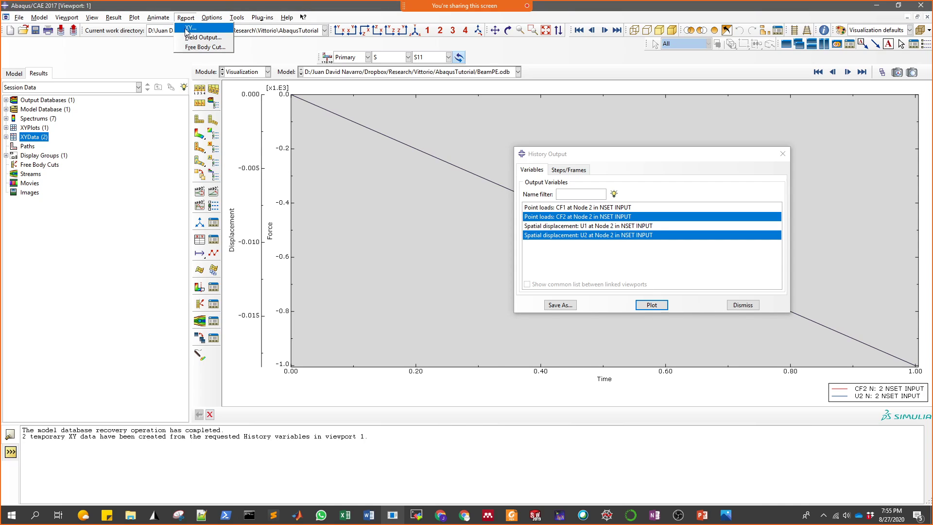
{"action": "left_click", "coordinate": [185, 29]}
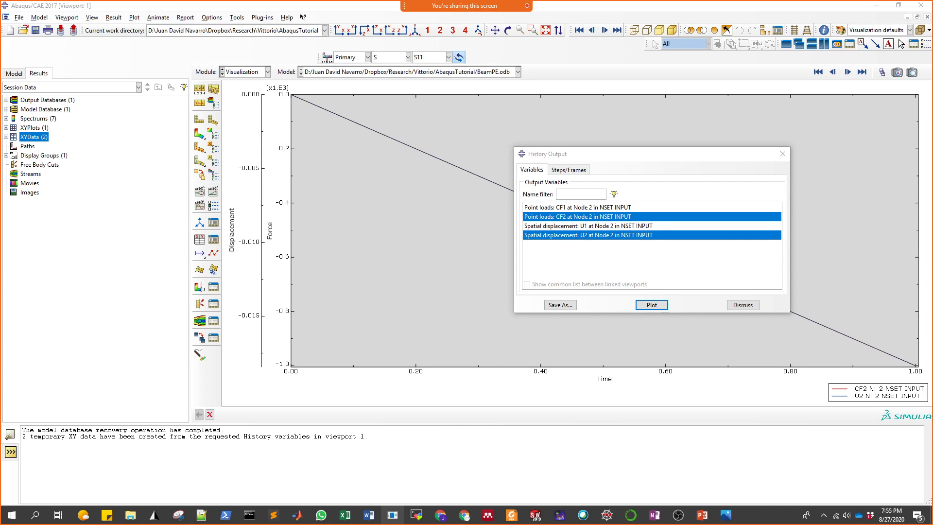
{"action": "left_click_drag", "start_coordinate": [503, 73], "coordinate": [249, 73]}
{"action": "left_click", "coordinate": [238, 137]}
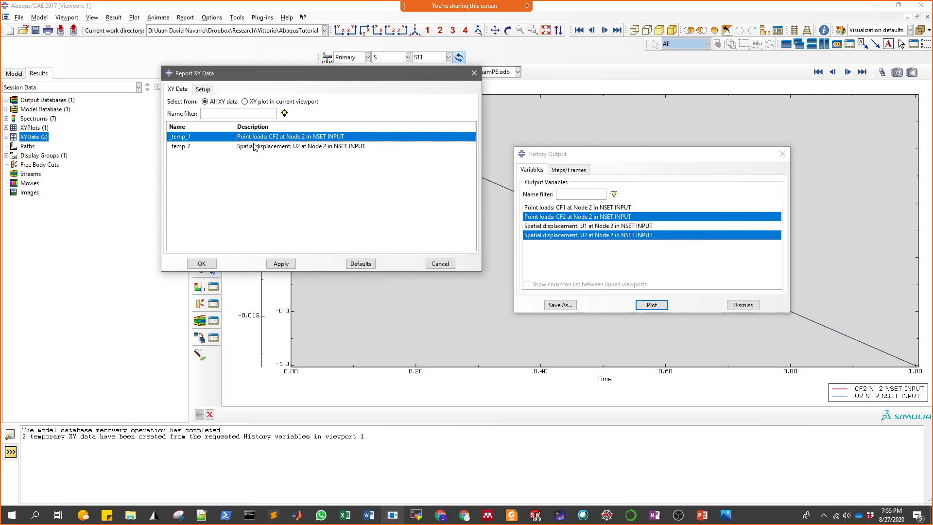
{"action": "left_click", "coordinate": [255, 147], "text": "shift"}
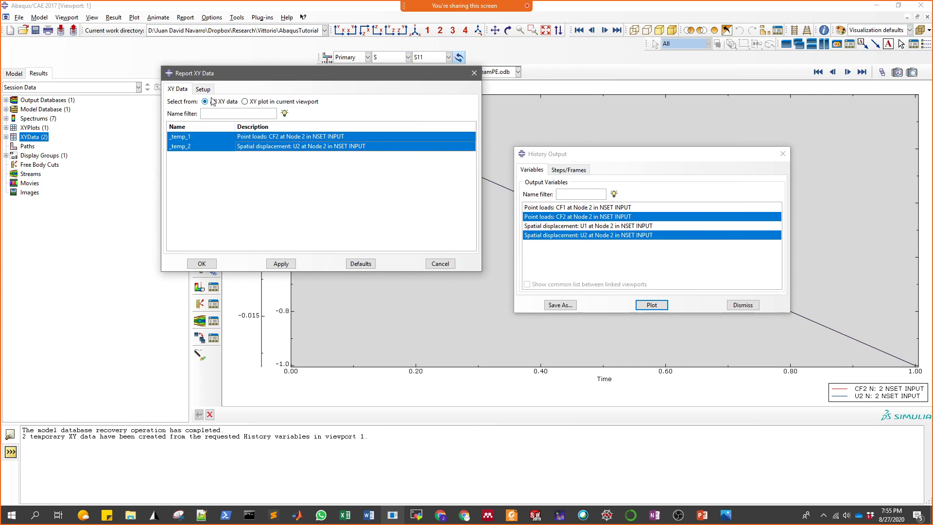
Write the XY report to FvsU.tx with appending off and 9 significant digits, and look for it in the AbaqusTutorial folder in File Explorer.
{"action": "left_click", "coordinate": [202, 89]}
{"action": "left_click_drag", "start_coordinate": [221, 114], "coordinate": [176, 115]}
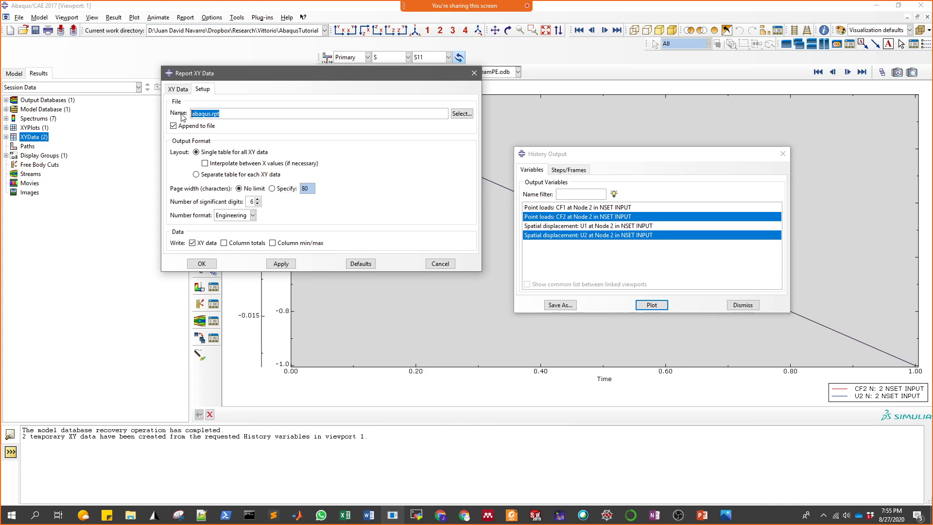
{"action": "type", "text": "FvsU.tx"}
{"action": "left_click", "coordinate": [173, 126]}
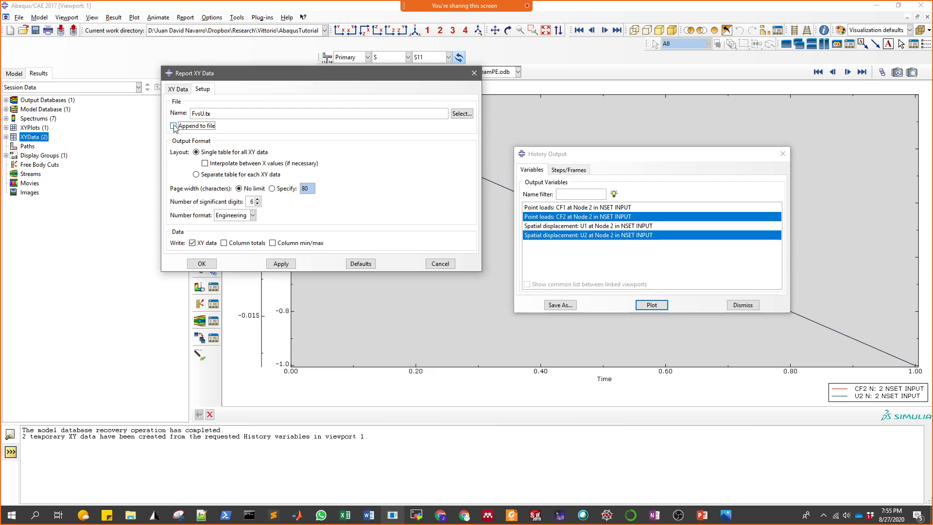
{"action": "left_click", "coordinate": [257, 199]}
{"action": "left_click", "coordinate": [257, 199]}
{"action": "left_click", "coordinate": [257, 199]}
{"action": "left_click", "coordinate": [206, 266]}
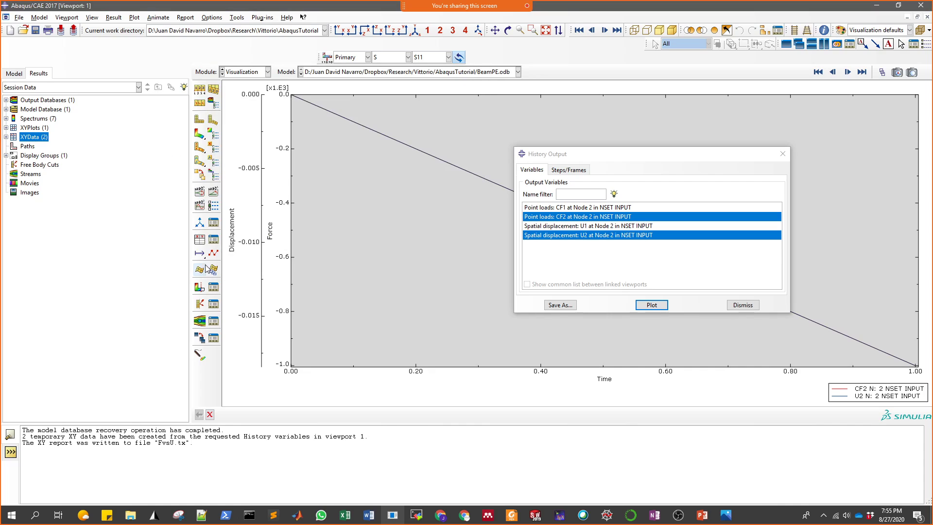
{"action": "left_click", "coordinate": [136, 517]}
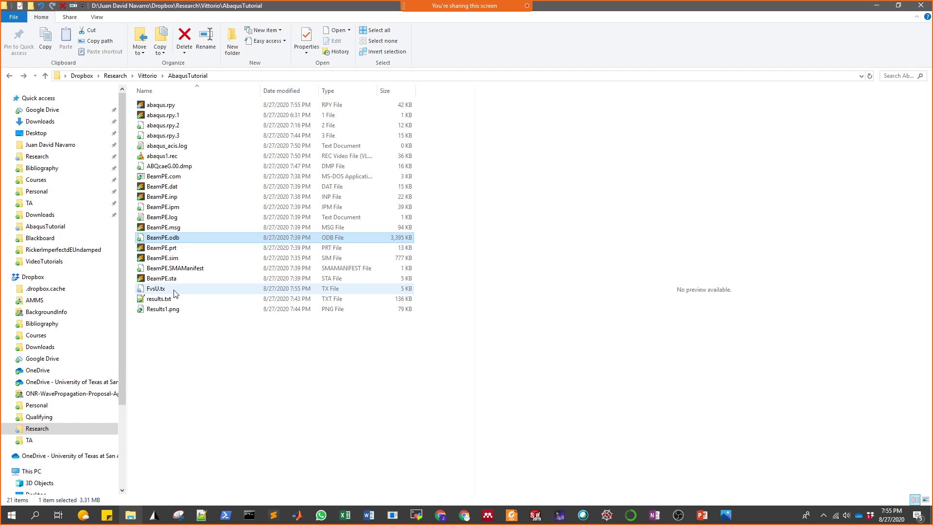
Return to Abaqus/CAE, write the XY report again under the name FvsU.txt, and switch back to the AbaqusTutorial folder in File Explorer.
{"action": "key", "text": "alt+Tab"}
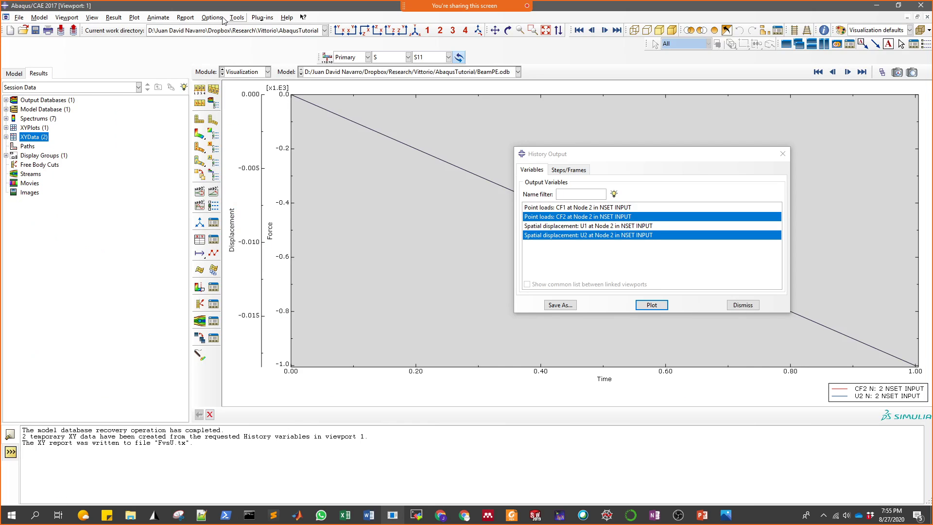
{"action": "left_click", "coordinate": [185, 17]}
{"action": "left_click", "coordinate": [212, 38]}
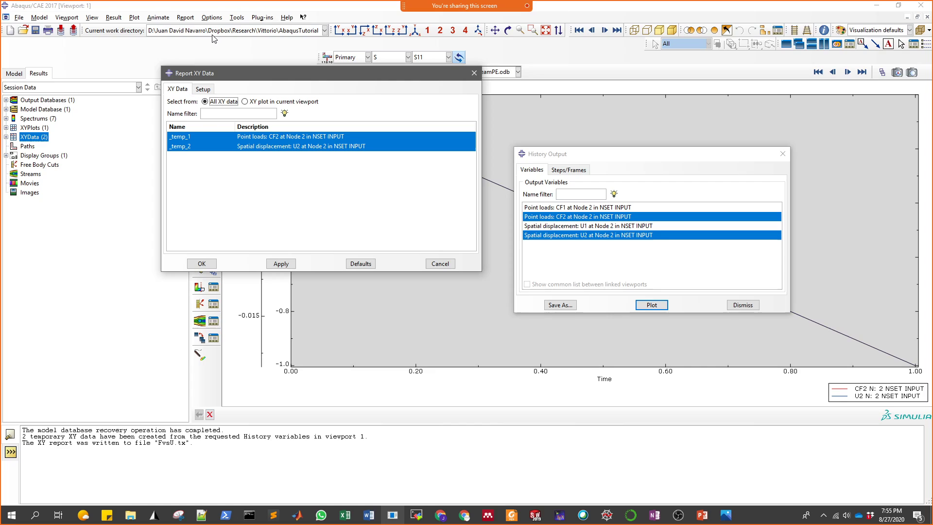
{"action": "left_click", "coordinate": [209, 90]}
{"action": "left_click", "coordinate": [223, 112]}
{"action": "type", "text": "txt"}
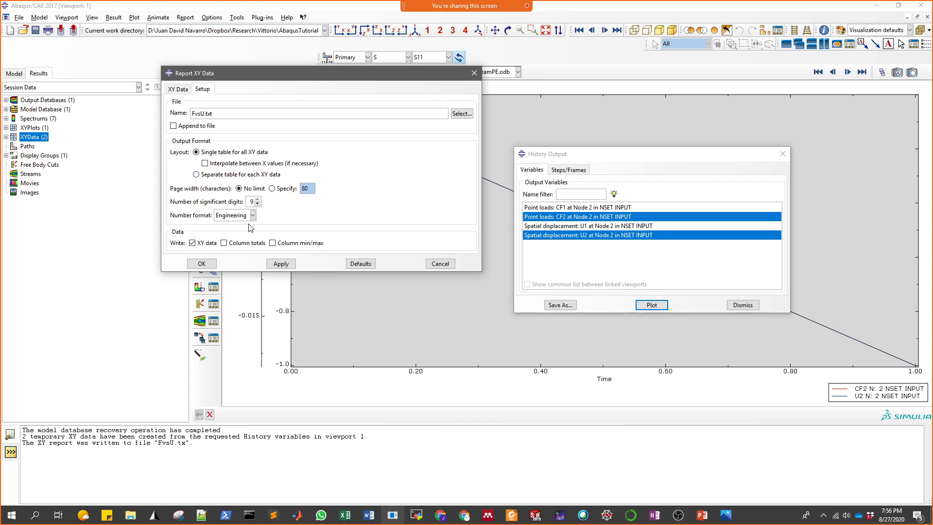
{"action": "left_click", "coordinate": [202, 263]}
{"action": "key", "text": "alt+Tab"}
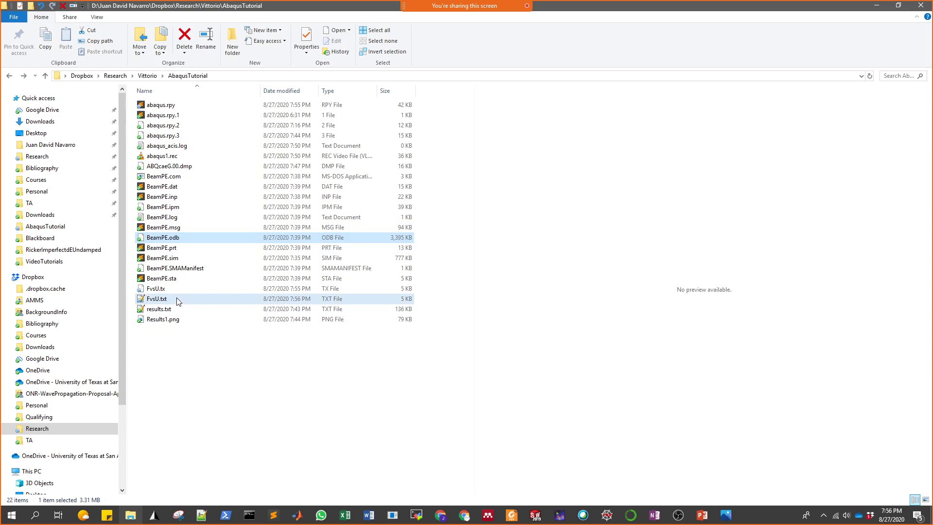
Open the exported FvsU.txt report and examine its X, _temp_1 and _temp_2 columns from the first row to the last.
{"action": "double_click", "coordinate": [176, 297]}
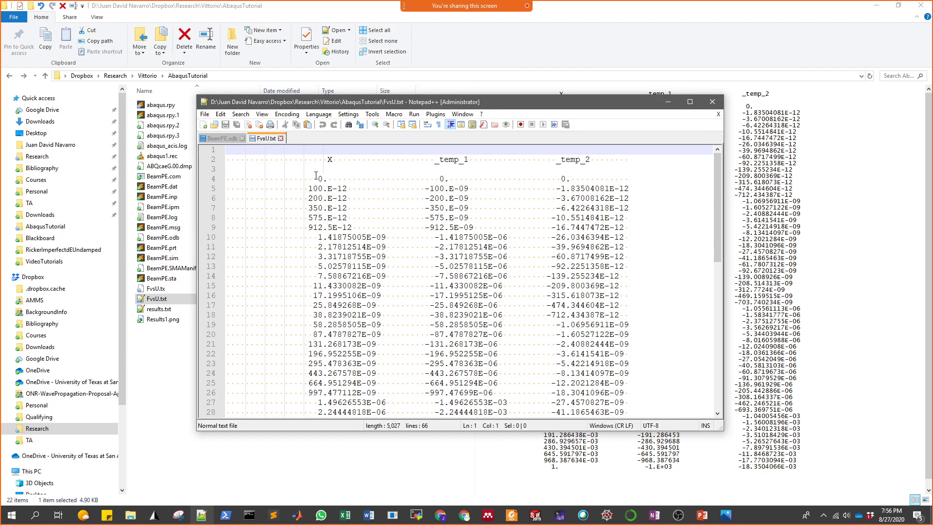
{"action": "left_click_drag", "start_coordinate": [313, 178], "coordinate": [318, 208]}
{"action": "left_click", "coordinate": [463, 161]}
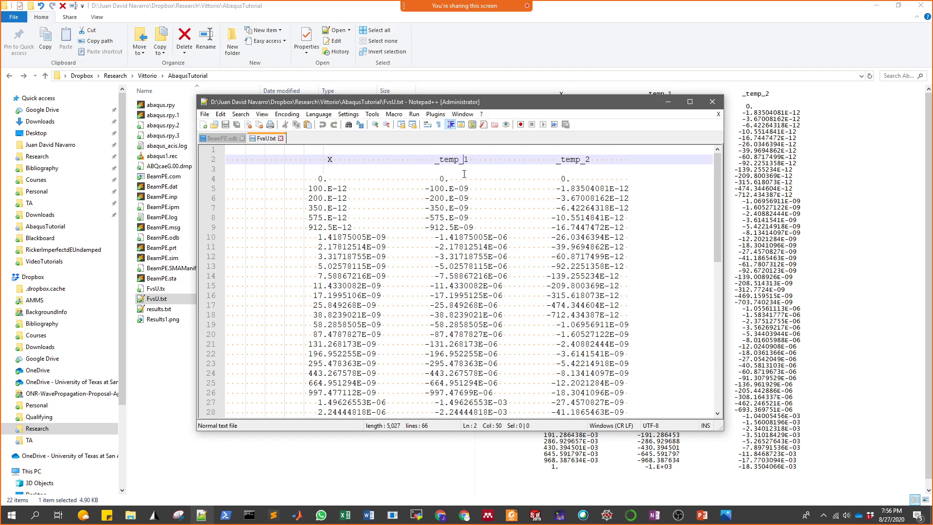
{"action": "left_click_drag", "start_coordinate": [717, 209], "coordinate": [717, 365]}
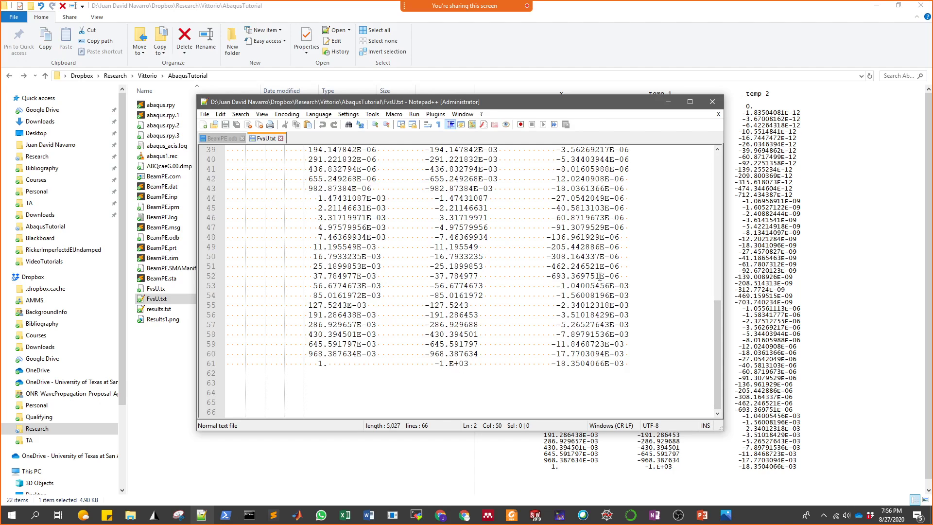
{"action": "left_click_drag", "start_coordinate": [718, 346], "coordinate": [719, 199]}
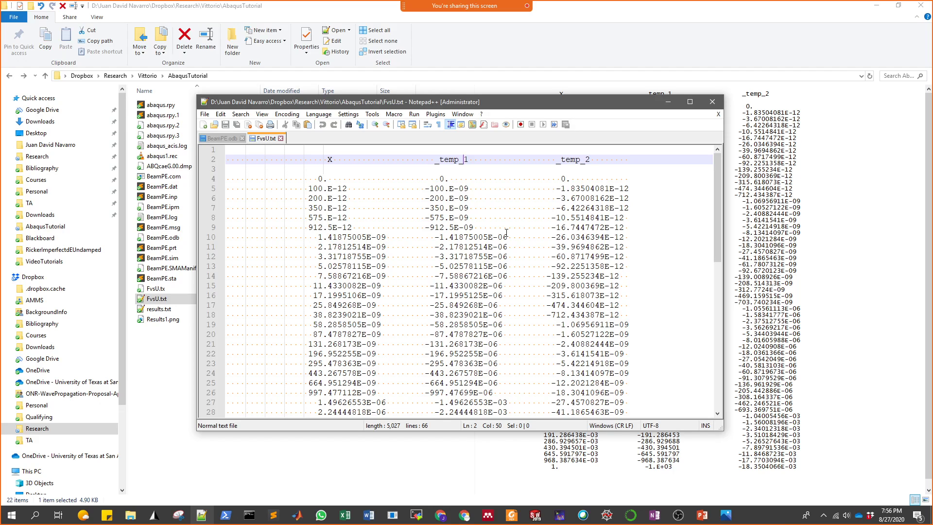
Switch back to Abaqus/CAE, display the undeformed beam instead of the XY plot, and close the History Output dialog.
{"action": "key", "text": "alt+Tab"}
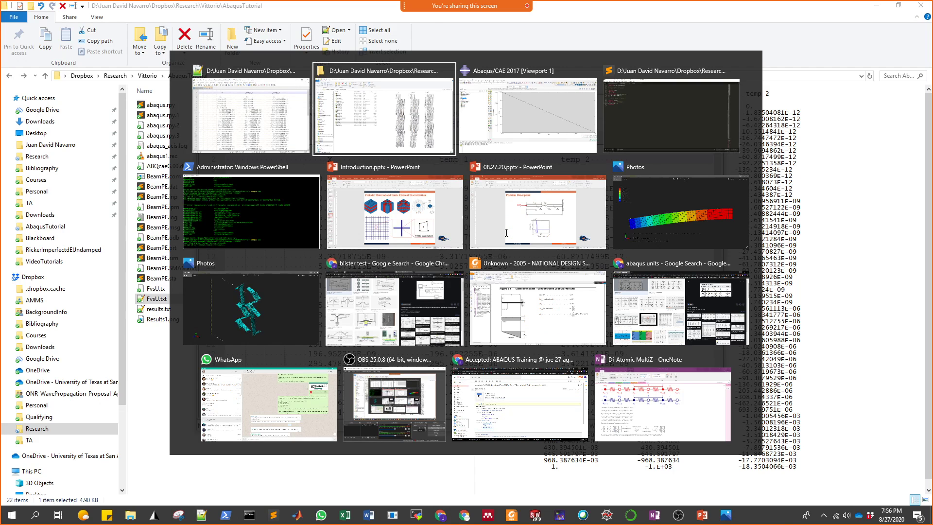
{"action": "key", "text": "alt+Tab"}
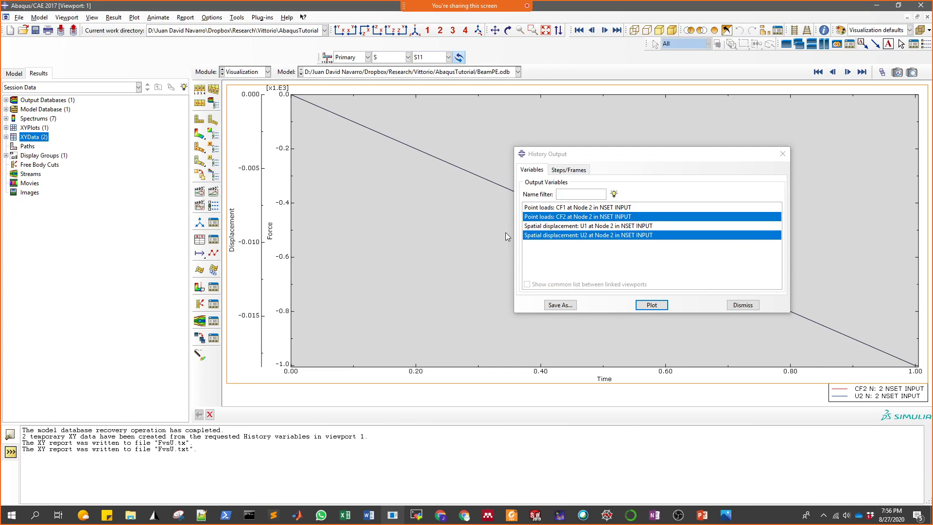
{"action": "left_click", "coordinate": [200, 119]}
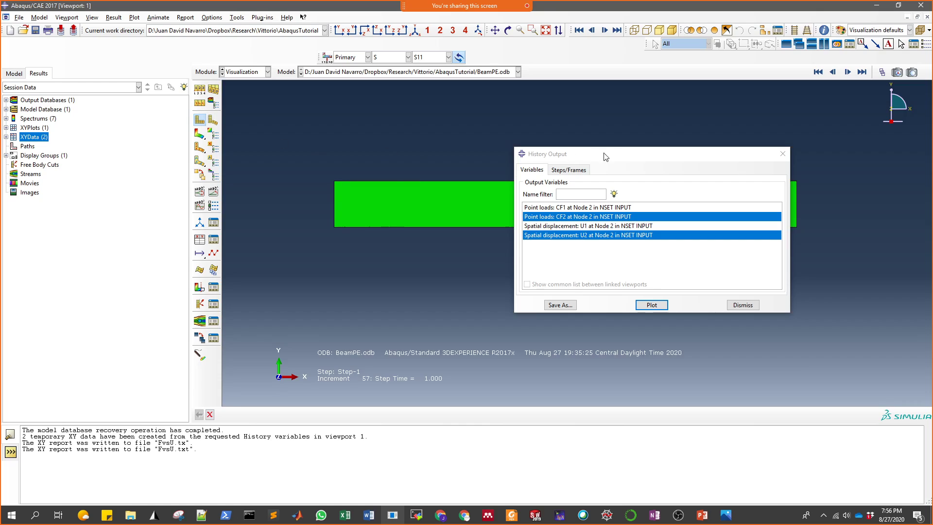
{"action": "left_click_drag", "start_coordinate": [634, 153], "coordinate": [477, 256]}
{"action": "left_click", "coordinate": [624, 256]}
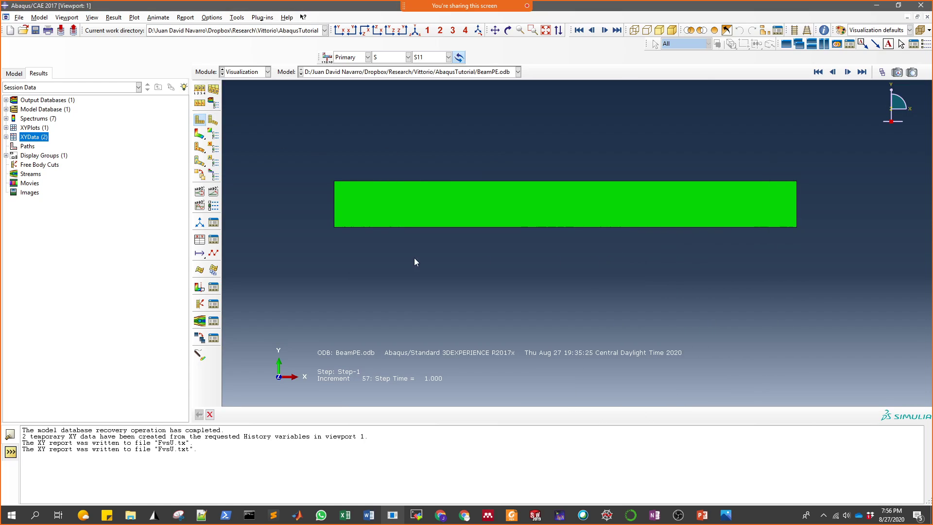
Save the model database under the name Beam in the AbaqusTutorial folder.
{"action": "left_click", "coordinate": [19, 17]}
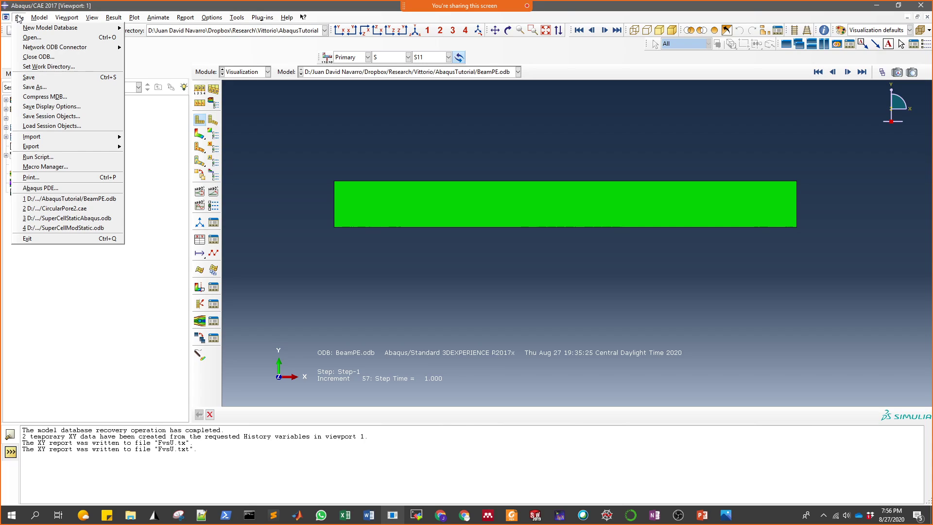
{"action": "left_click", "coordinate": [50, 78]}
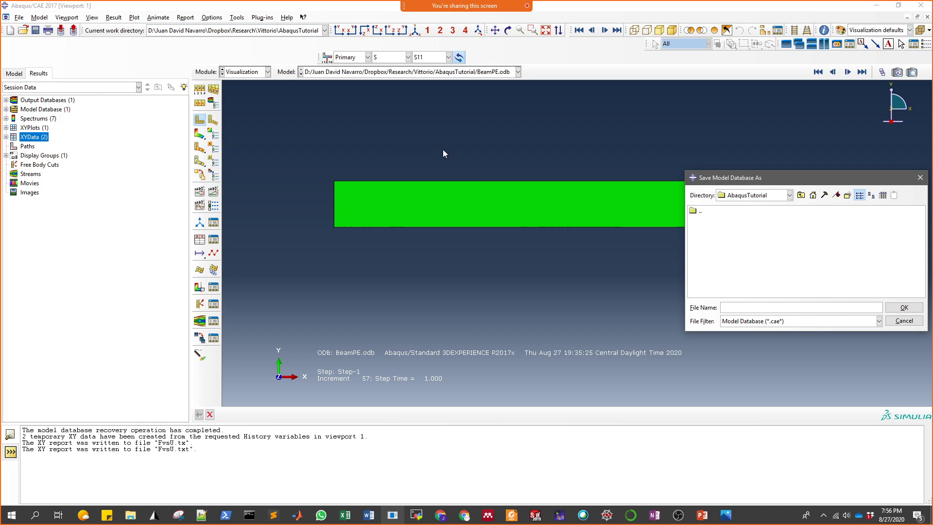
{"action": "left_click_drag", "start_coordinate": [789, 182], "coordinate": [362, 112]}
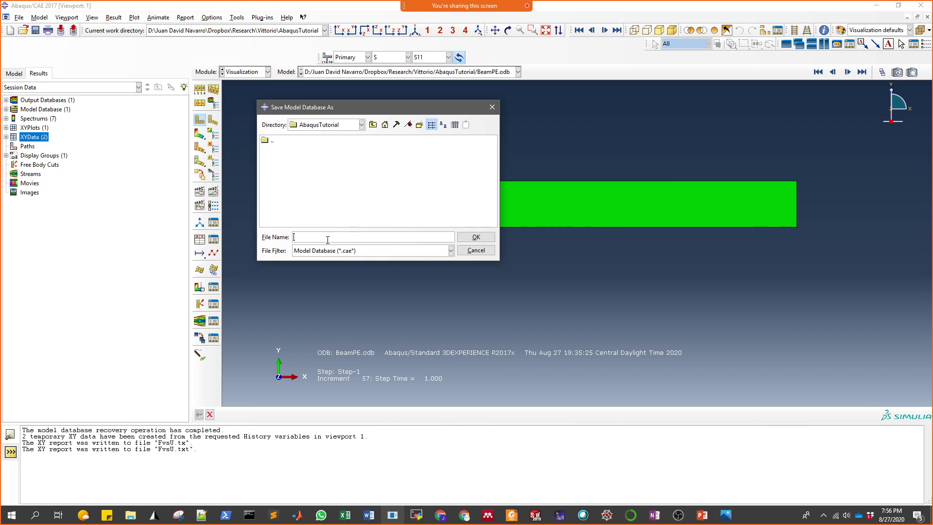
{"action": "type", "text": "Beam"}
{"action": "left_click", "coordinate": [475, 236]}
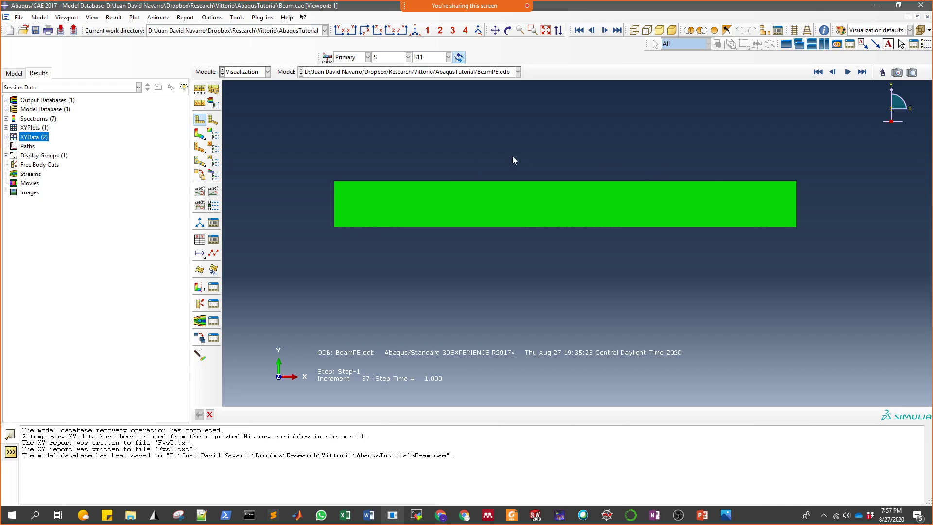
Close the FvsU.txt report, look at BeamPE.inp from the AbaqusTutorial folder, close it, and return to Abaqus/CAE.
{"action": "left_click", "coordinate": [877, 5]}
{"action": "left_click", "coordinate": [712, 102]}
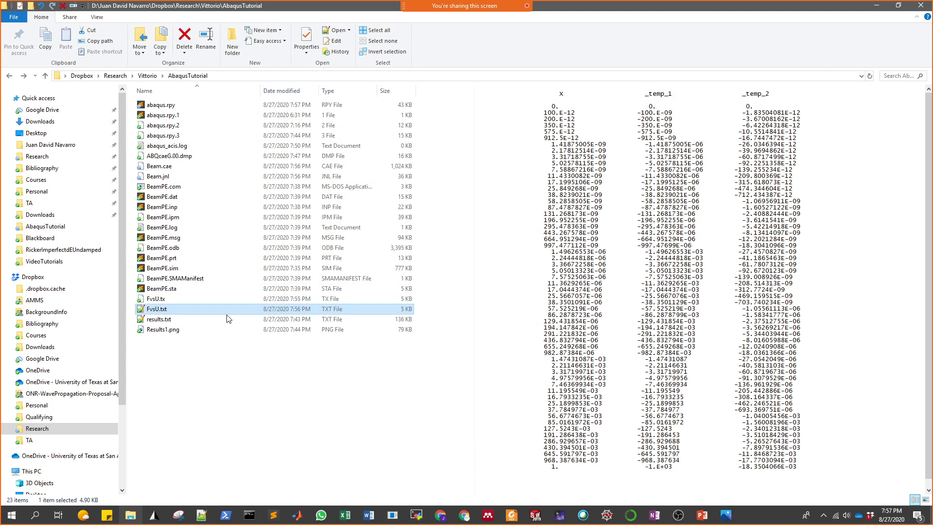
{"action": "double_click", "coordinate": [179, 206]}
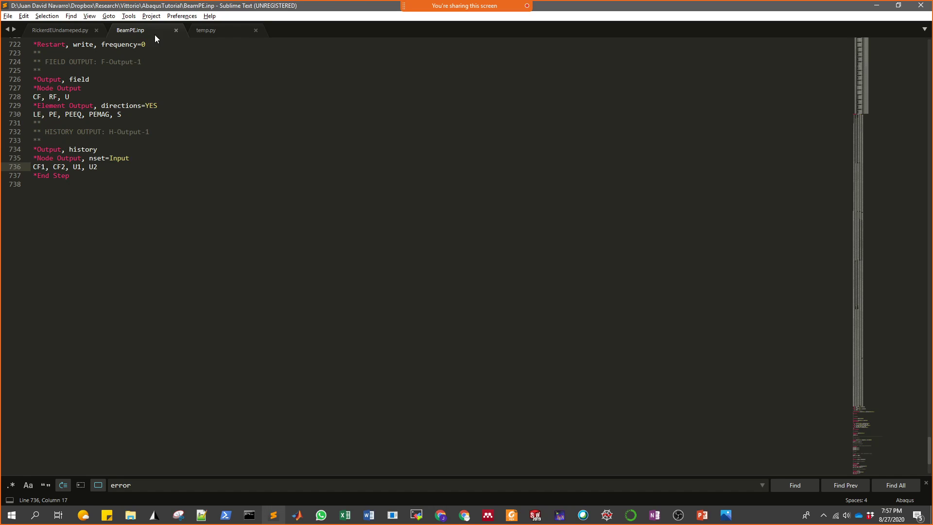
{"action": "left_click", "coordinate": [176, 30]}
{"action": "left_click", "coordinate": [876, 6]}
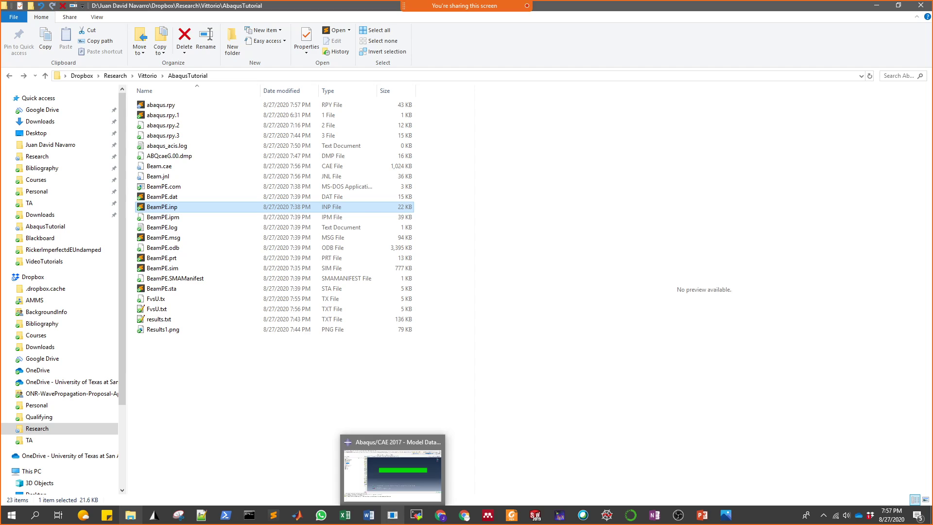
{"action": "left_click", "coordinate": [392, 515]}
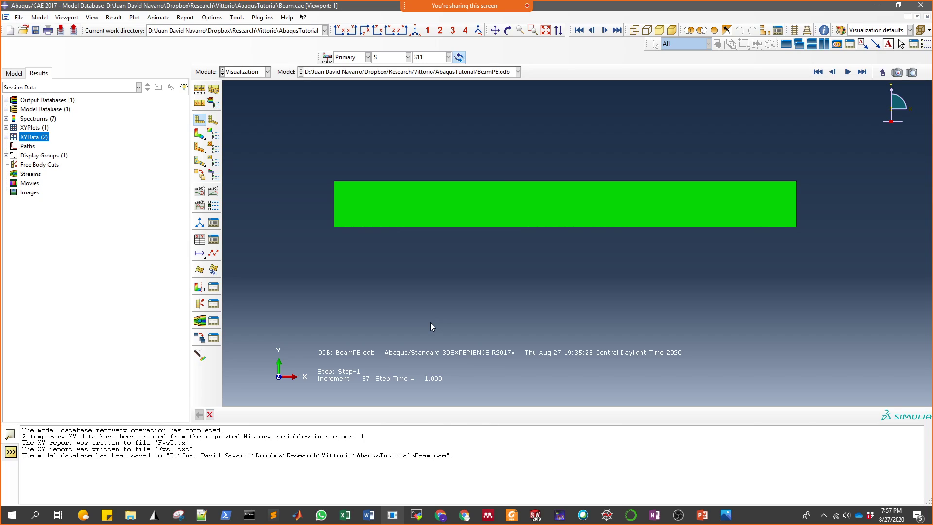
Switch to the Job module and copy Model-1 to a new model named Model-PS.
{"action": "left_click", "coordinate": [244, 72]}
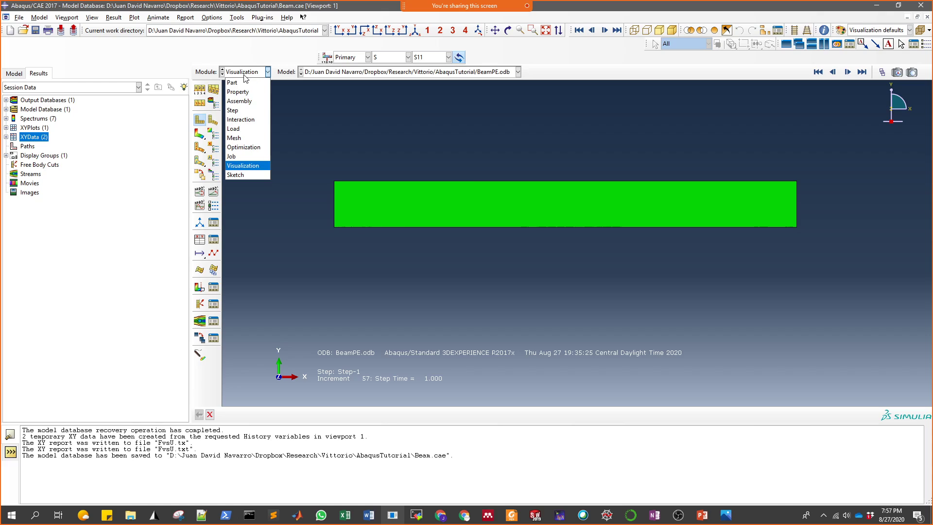
{"action": "left_click", "coordinate": [238, 156]}
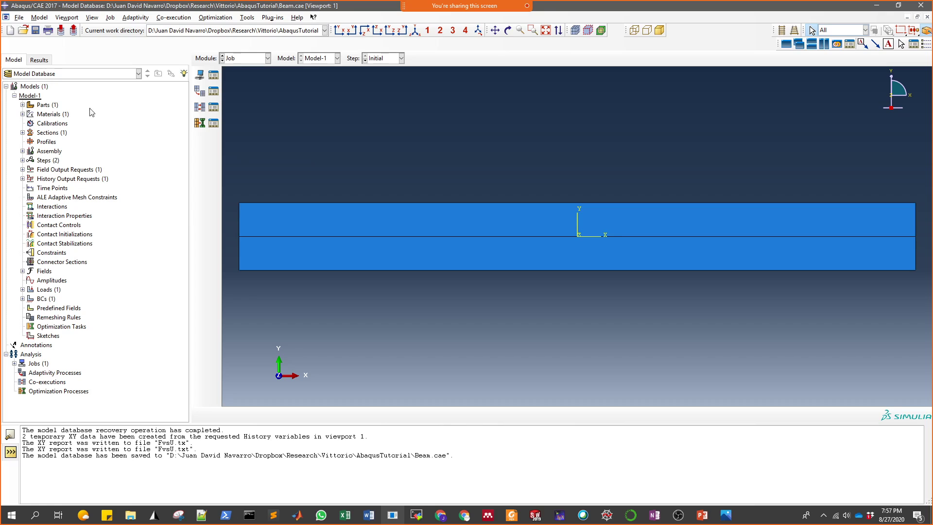
{"action": "right_click", "coordinate": [33, 96]}
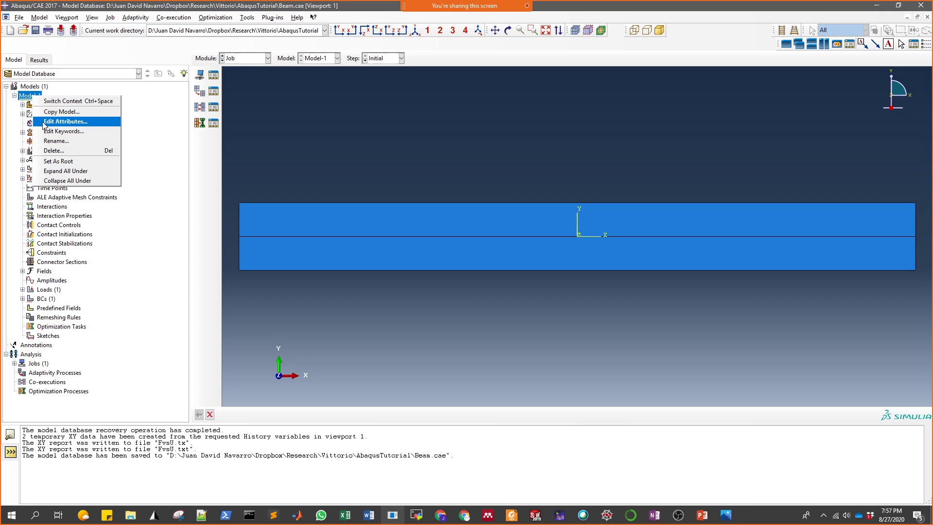
{"action": "left_click", "coordinate": [53, 111]}
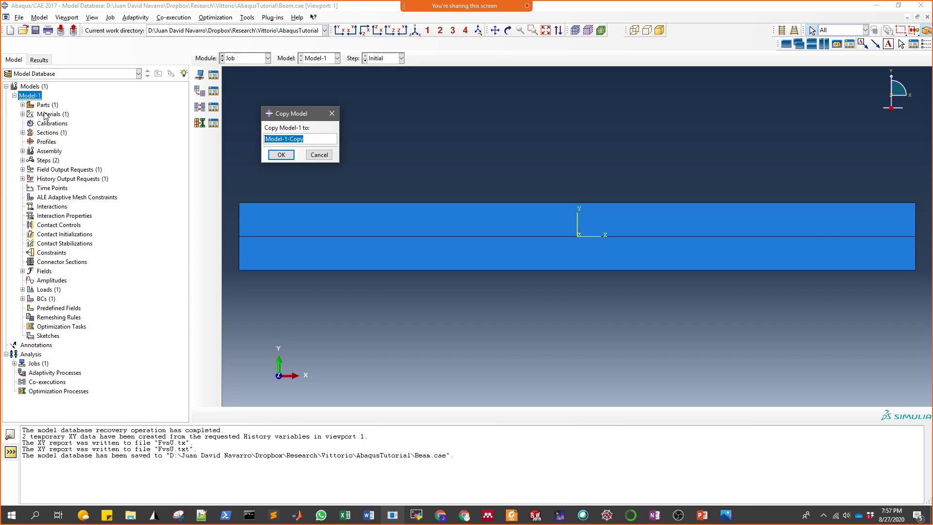
{"action": "double_click", "coordinate": [311, 139]}
{"action": "left_click_drag", "start_coordinate": [312, 139], "coordinate": [284, 140]}
{"action": "type", "text": "PS"}
{"action": "left_click", "coordinate": [284, 155]}
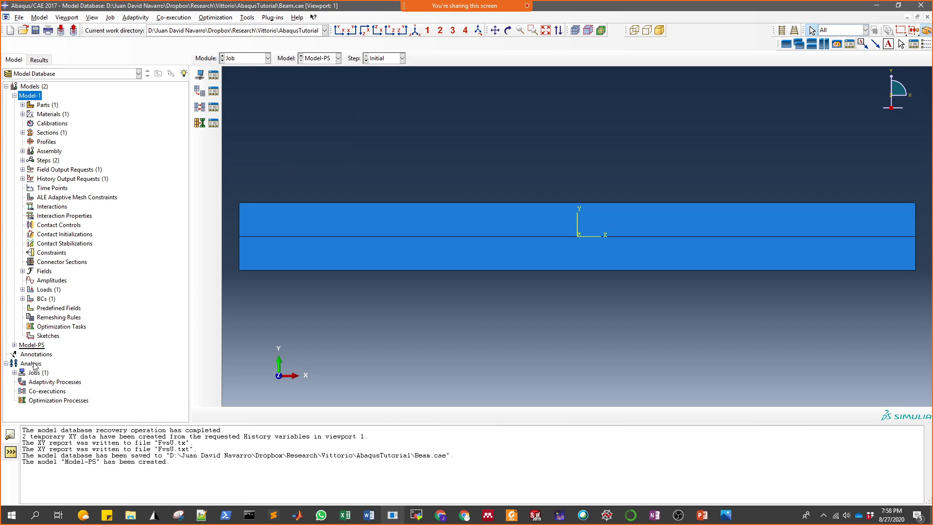
Expand Model-PS, switch to the Mesh module, and try to assign an element type at assembly level.
{"action": "left_click", "coordinate": [15, 344]}
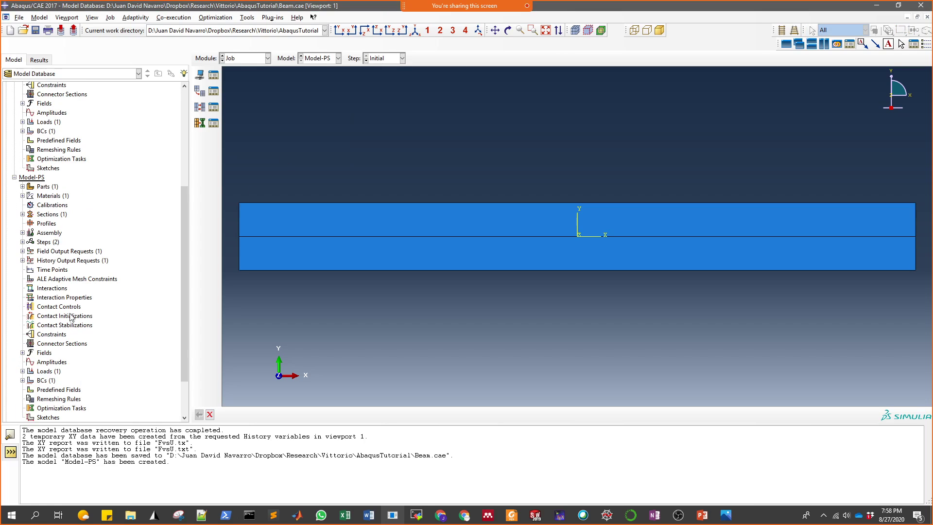
{"action": "left_click", "coordinate": [244, 60]}
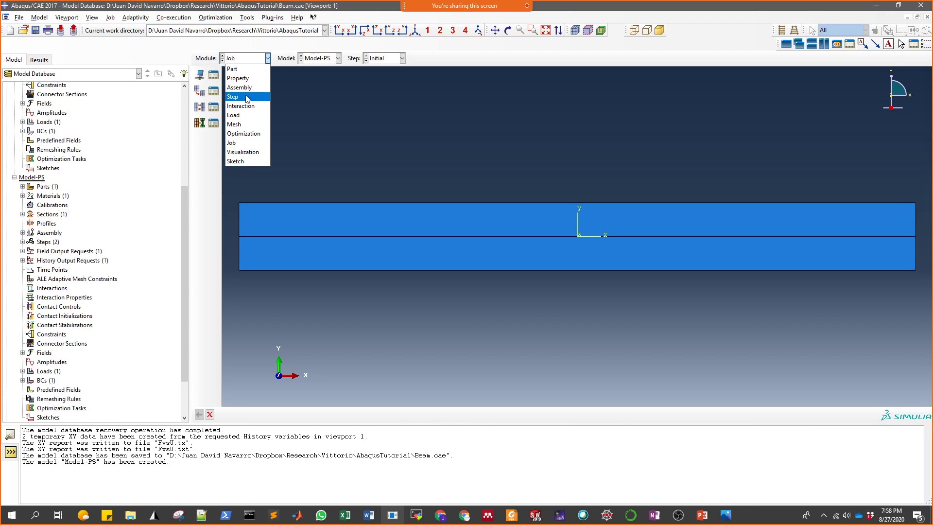
{"action": "left_click", "coordinate": [238, 124]}
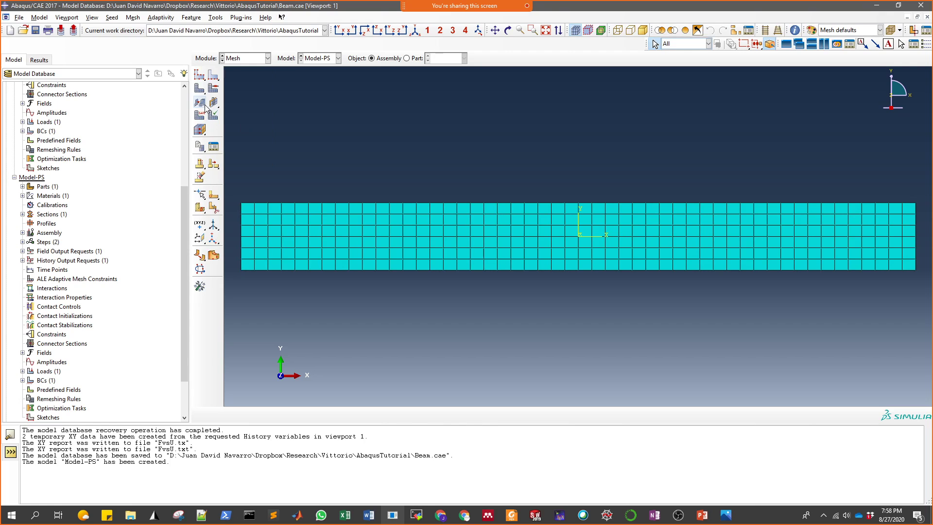
{"action": "left_click", "coordinate": [199, 115]}
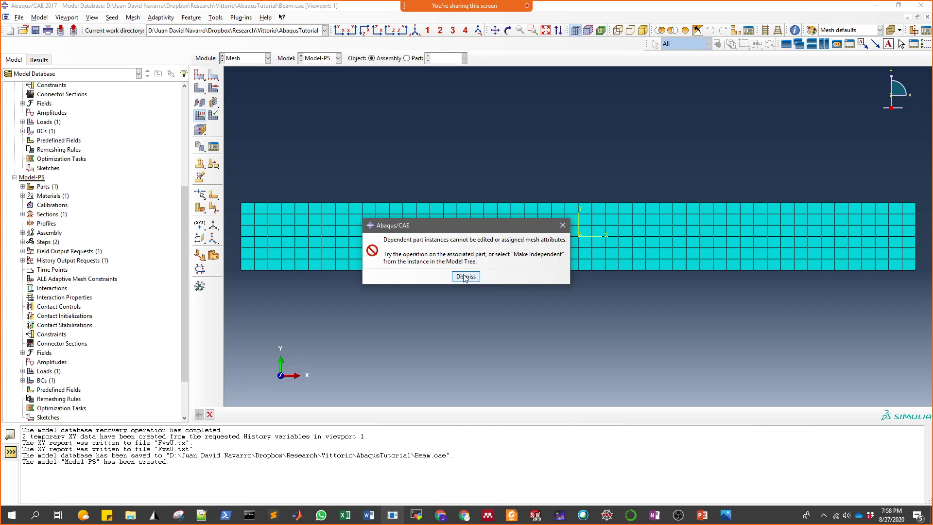
{"action": "left_click", "coordinate": [467, 276]}
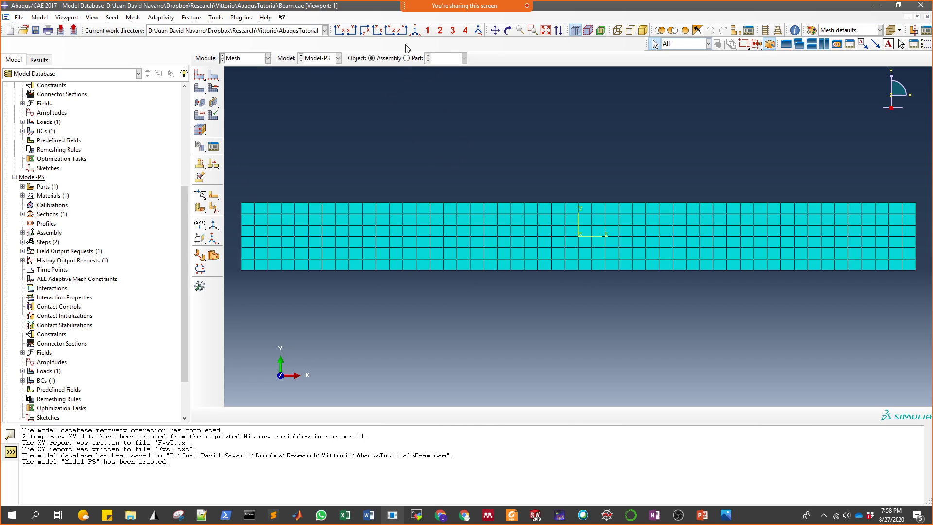
Assign standard linear Plane Stress elements with reduced integration off to the whole Beam part of Model-PS.
{"action": "left_click", "coordinate": [406, 58]}
{"action": "left_click", "coordinate": [199, 115]}
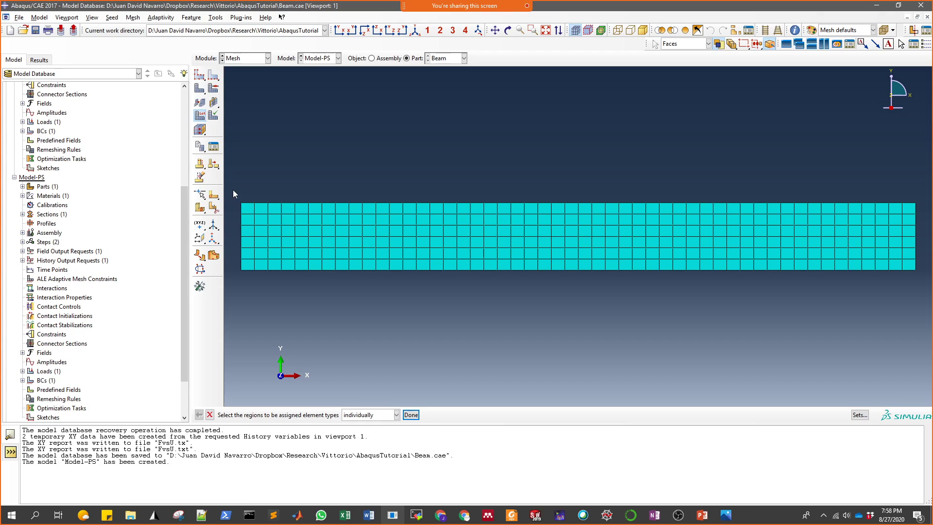
{"action": "left_click_drag", "start_coordinate": [232, 189], "coordinate": [917, 291]}
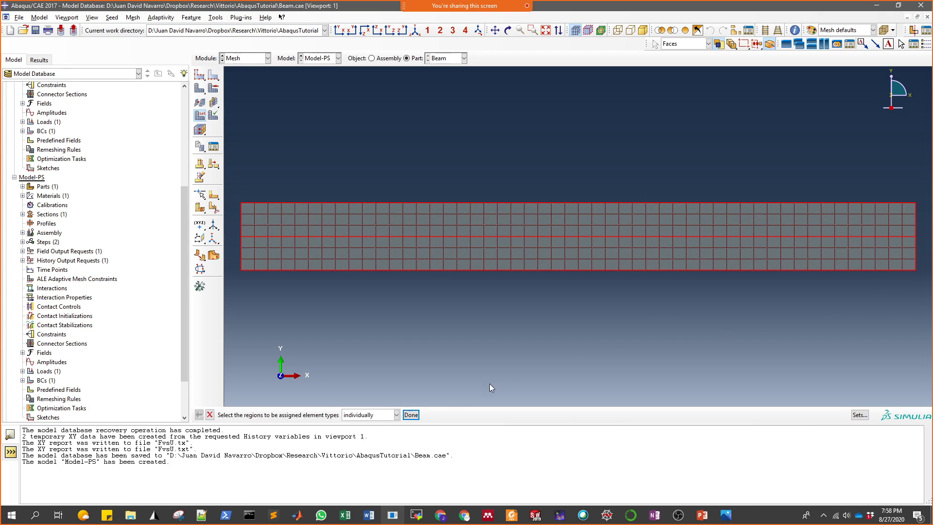
{"action": "left_click", "coordinate": [412, 414]}
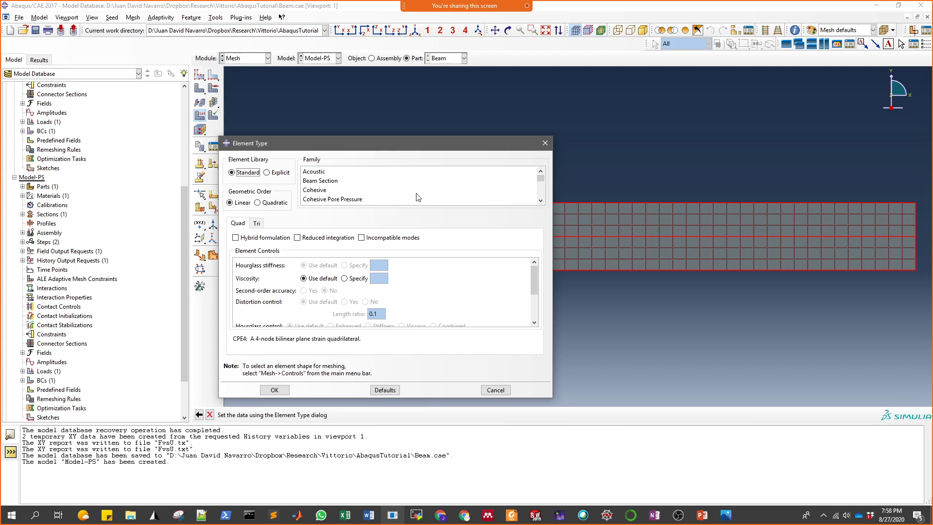
{"action": "left_click_drag", "start_coordinate": [540, 178], "coordinate": [543, 197]}
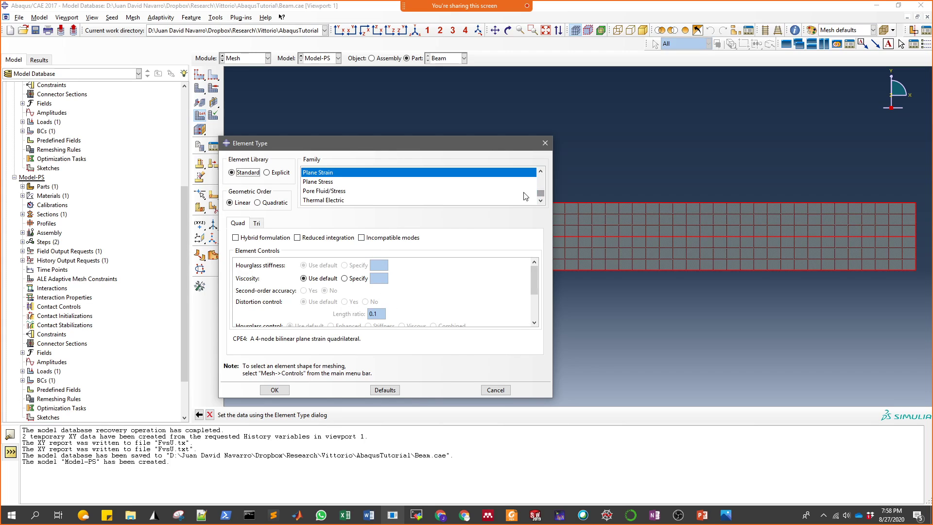
{"action": "left_click", "coordinate": [321, 183]}
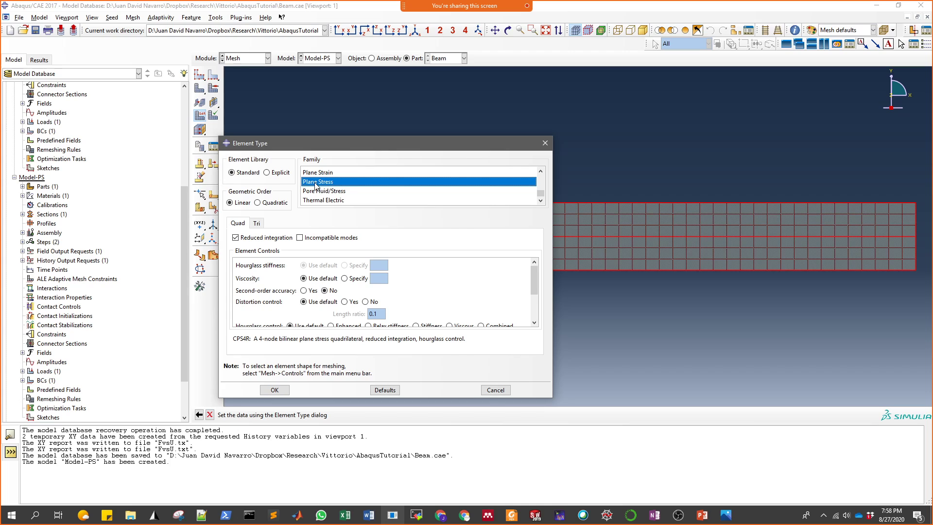
{"action": "left_click", "coordinate": [237, 238]}
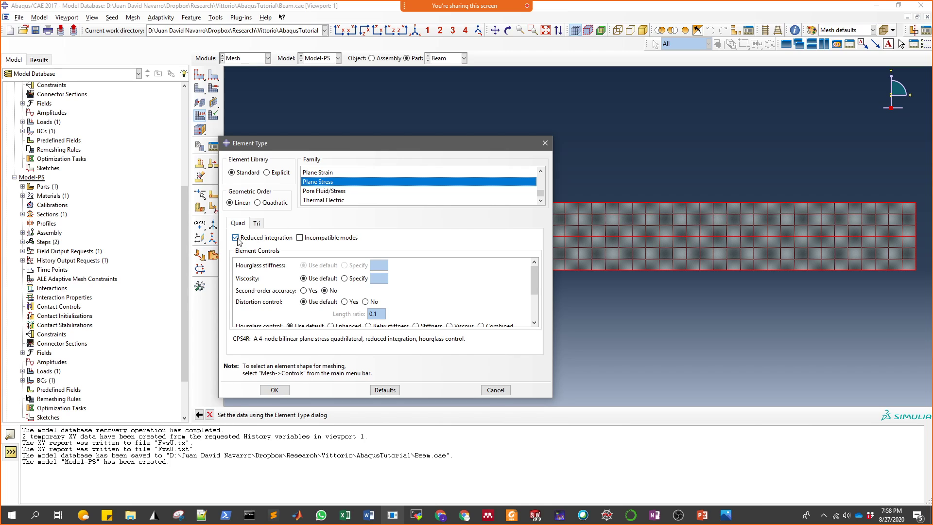
{"action": "left_click", "coordinate": [275, 390]}
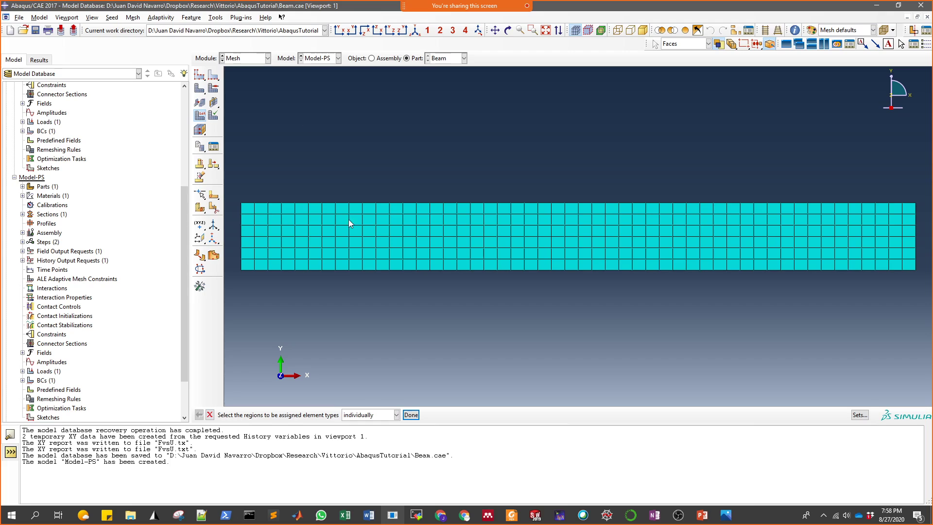
{"action": "left_click", "coordinate": [410, 413]}
Create a job named BeamPS from Model-PS with the default job settings and submit it for analysis.
{"action": "left_click", "coordinate": [246, 60]}
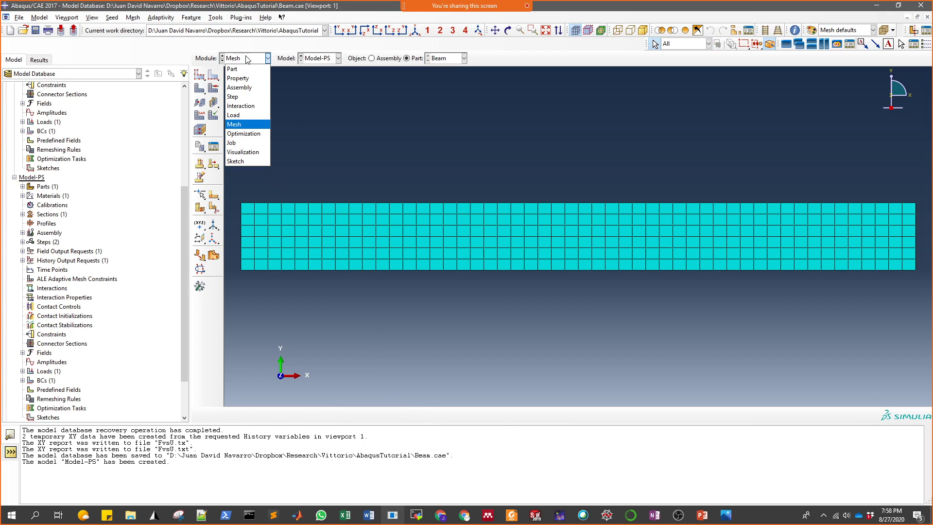
{"action": "left_click", "coordinate": [242, 143]}
{"action": "left_click", "coordinate": [217, 77]}
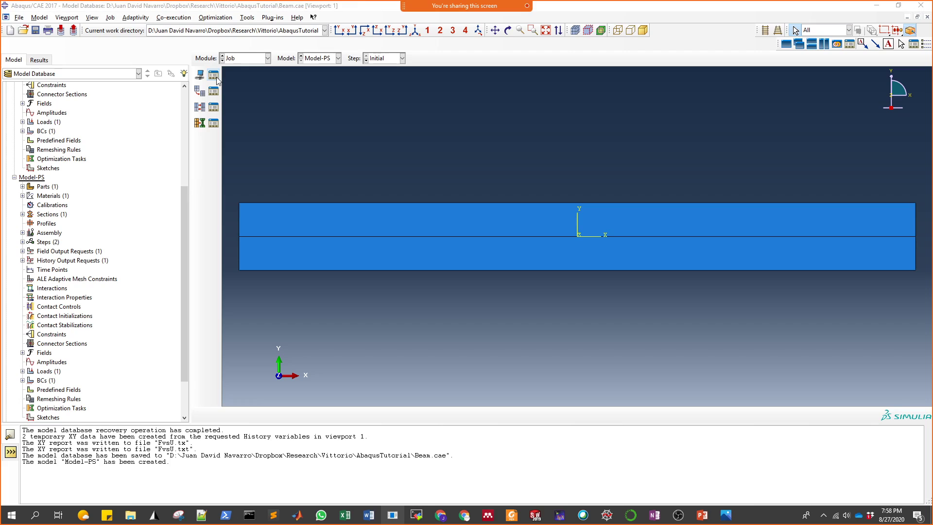
{"action": "left_click_drag", "start_coordinate": [584, 91], "coordinate": [400, 91]}
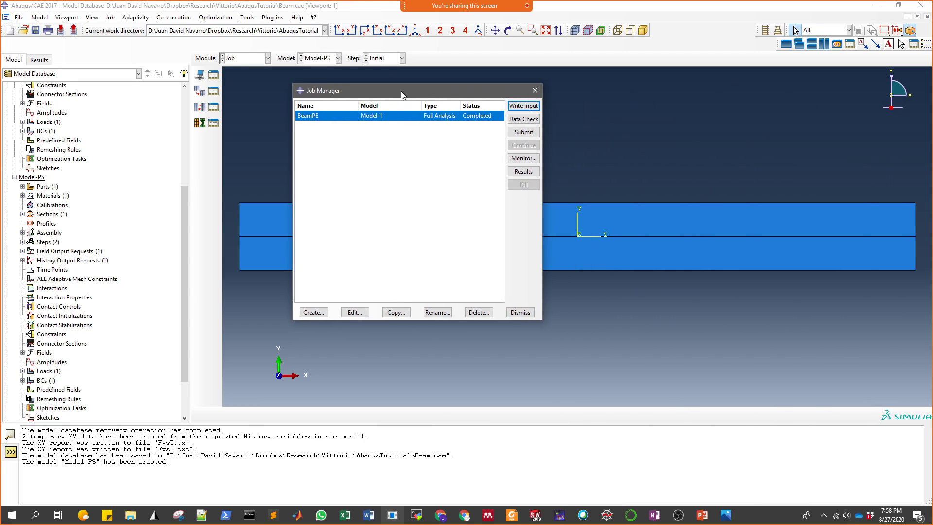
{"action": "left_click", "coordinate": [313, 312]}
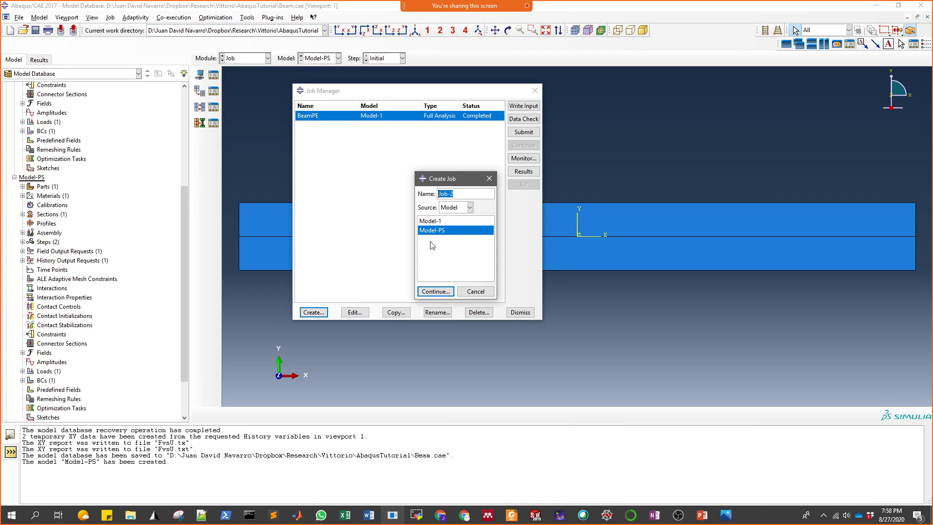
{"action": "type", "text": "BeamPS"}
{"action": "left_click", "coordinate": [443, 292]}
{"action": "left_click", "coordinate": [574, 381]}
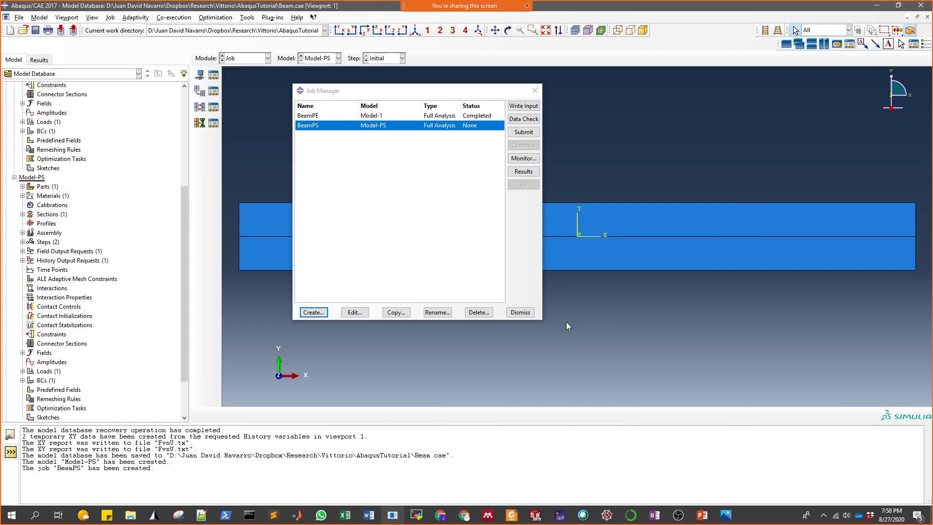
{"action": "left_click", "coordinate": [524, 131]}
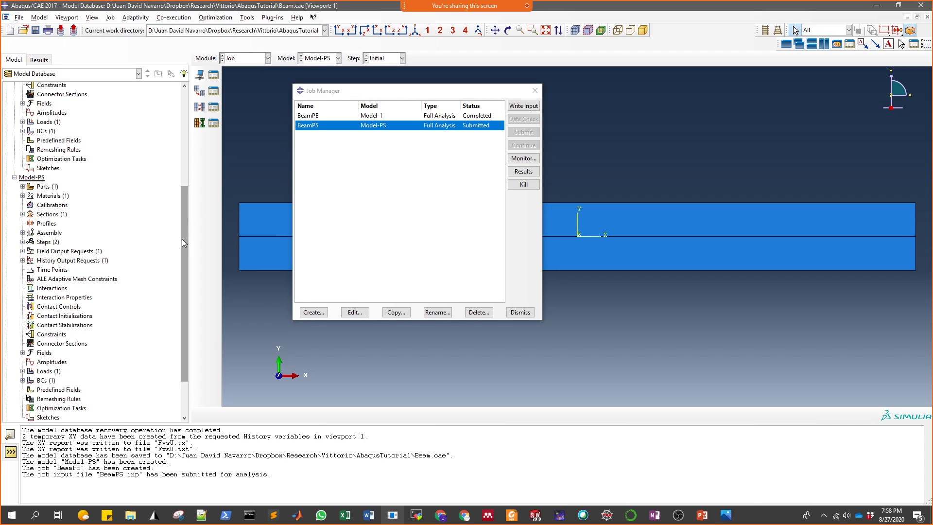
{"action": "left_click_drag", "start_coordinate": [182, 238], "coordinate": [183, 135]}
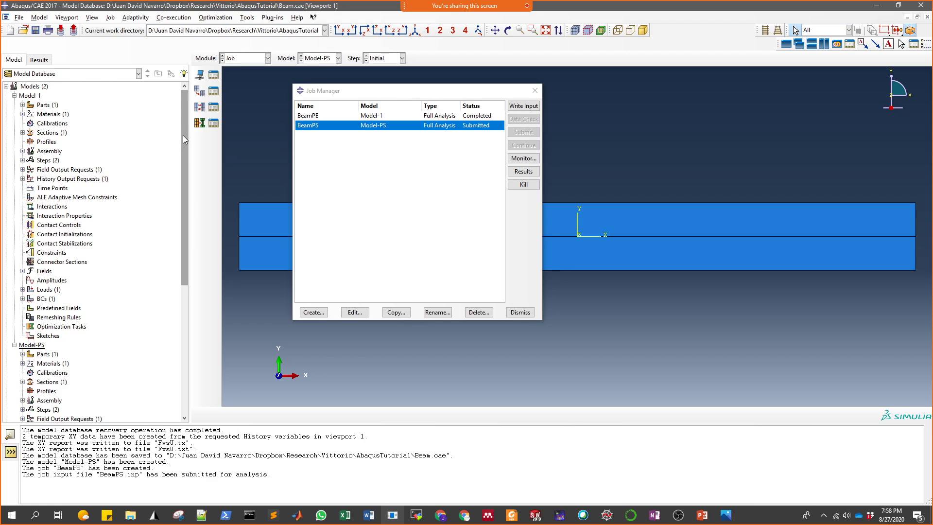